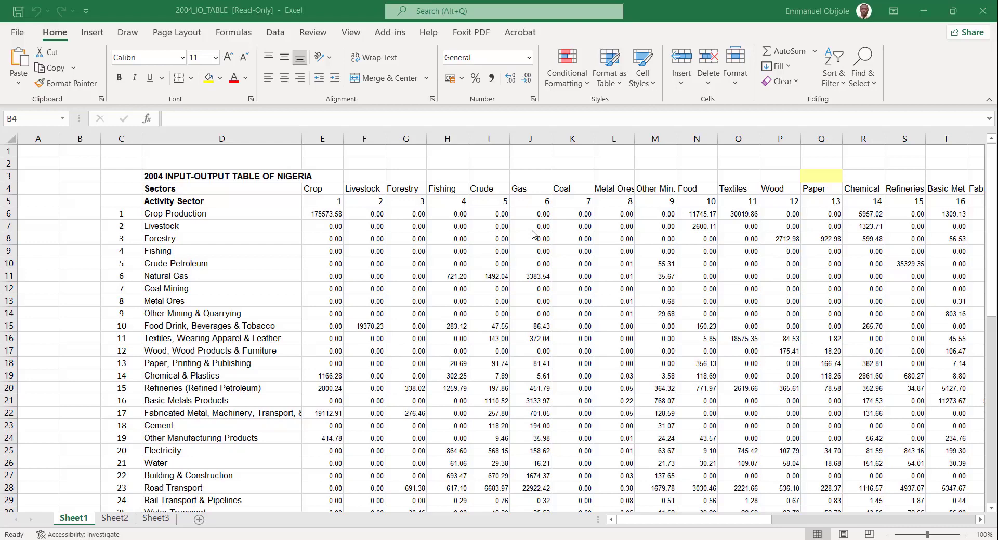
# Examine the list of activity sectors in column D of the 2004 input-output table, from Crop Production to Broadcasting.
pyautogui.scroll(-2, 534, 234)
pyautogui.scroll(2, 475, 200)
pyautogui.click(160, 217)
pyautogui.click(161, 217)
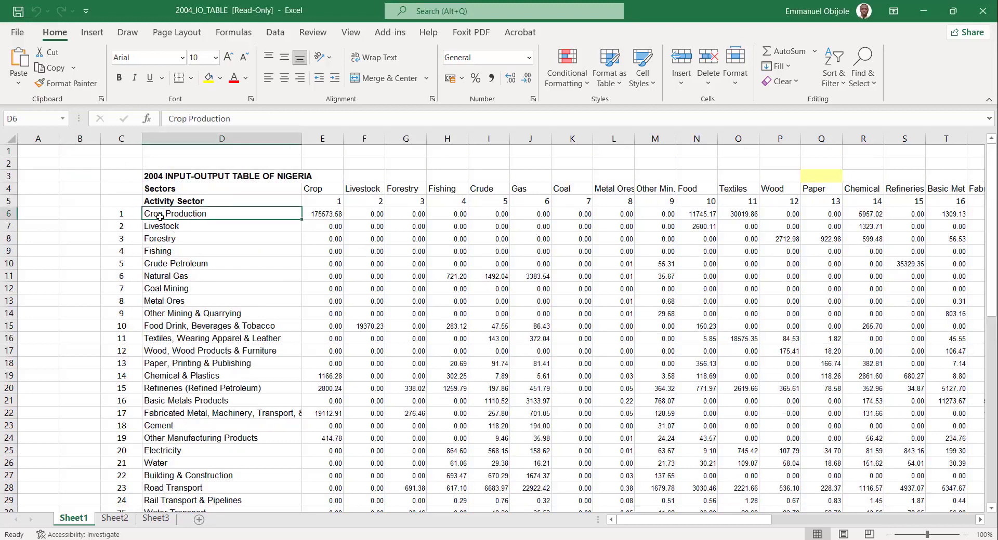
pyautogui.press('Down')
pyautogui.press('Down')
pyautogui.press('Down')
pyautogui.press('Down')
pyautogui.press('Down')
pyautogui.press('Down')
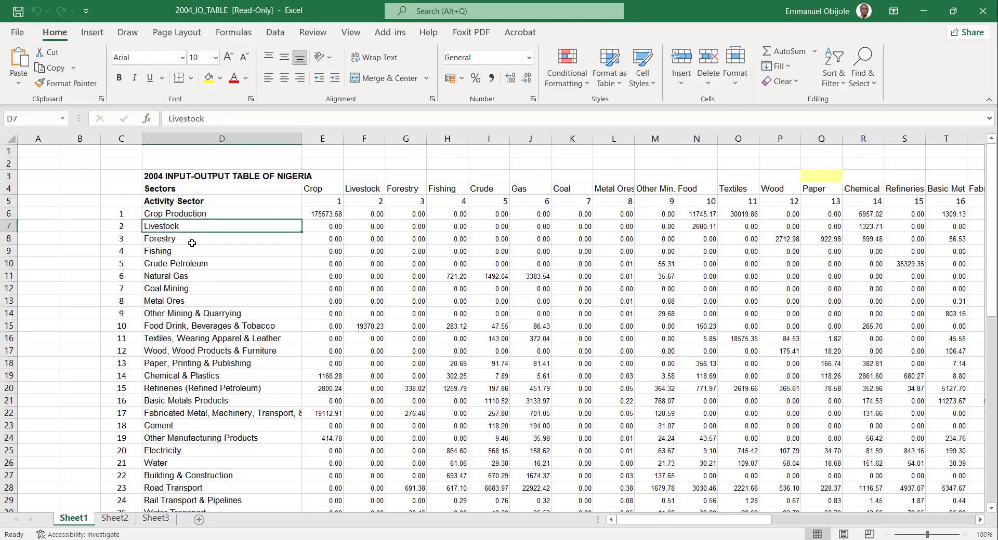
pyautogui.press('Down')
pyautogui.press('Down')
pyautogui.press('Down')
pyautogui.press('Down')
pyautogui.press('Down')
pyautogui.press('Down')
pyautogui.press('Down')
pyautogui.press('Down')
pyautogui.press('Down')
pyautogui.press('Down')
pyautogui.press('Down')
pyautogui.press('Down')
pyautogui.press('Down')
pyautogui.press('Down')
pyautogui.press('Down')
pyautogui.press('Down')
pyautogui.press('Down')
pyautogui.press('Down')
pyautogui.press('Down')
pyautogui.press('Down')
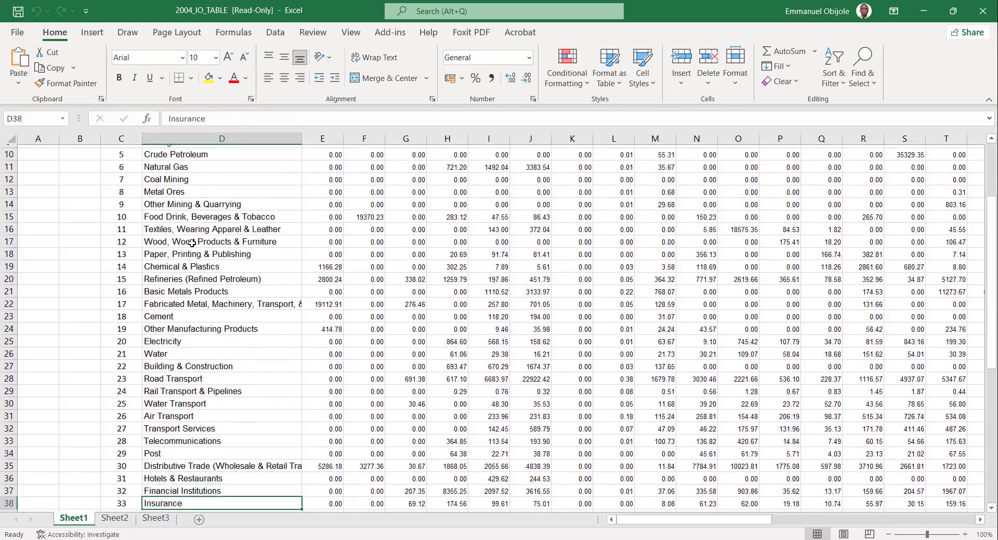
pyautogui.press('Down')
pyautogui.press('Down')
pyautogui.press('Down')
pyautogui.press('Down')
pyautogui.press('Down')
pyautogui.press('Down')
pyautogui.press('Down')
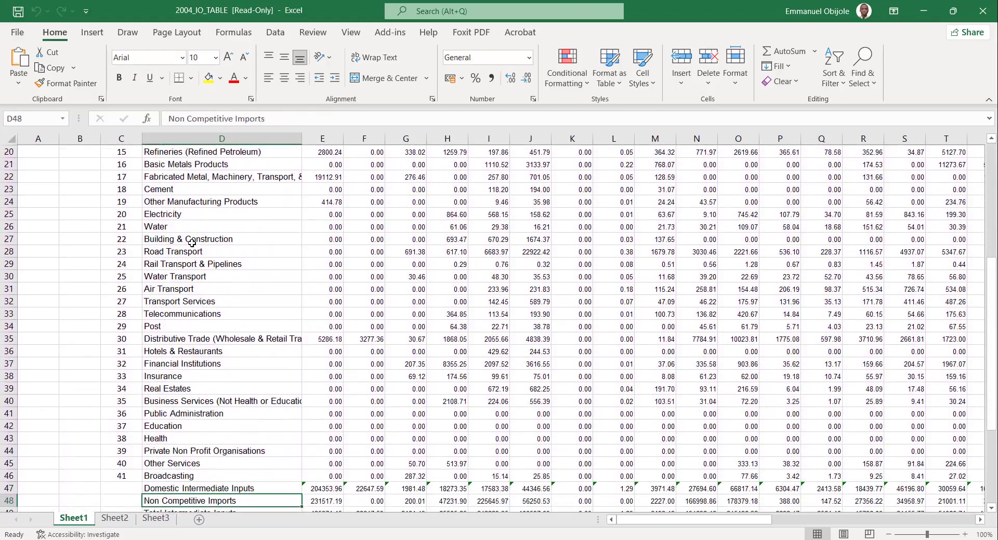
pyautogui.press('Up')
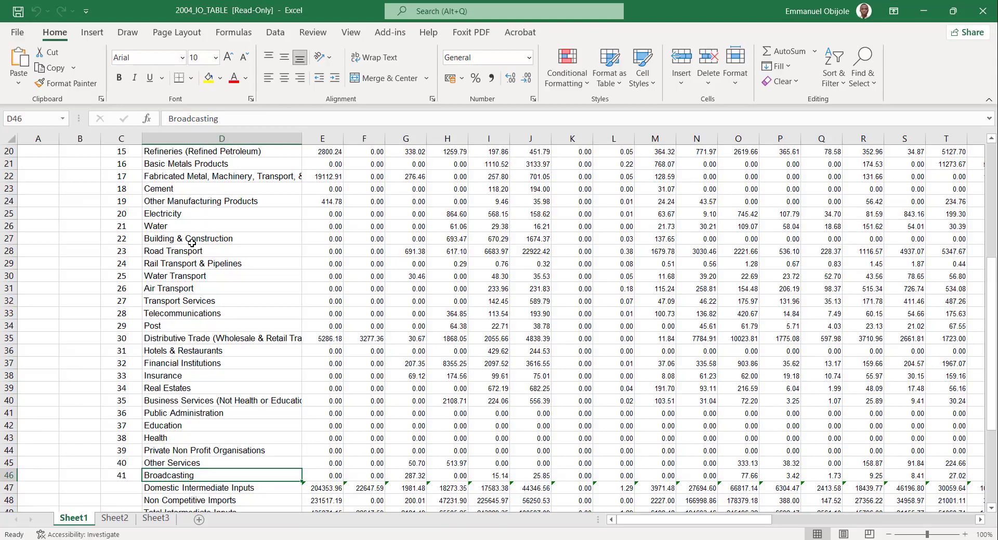
pyautogui.scroll(6, 192, 244)
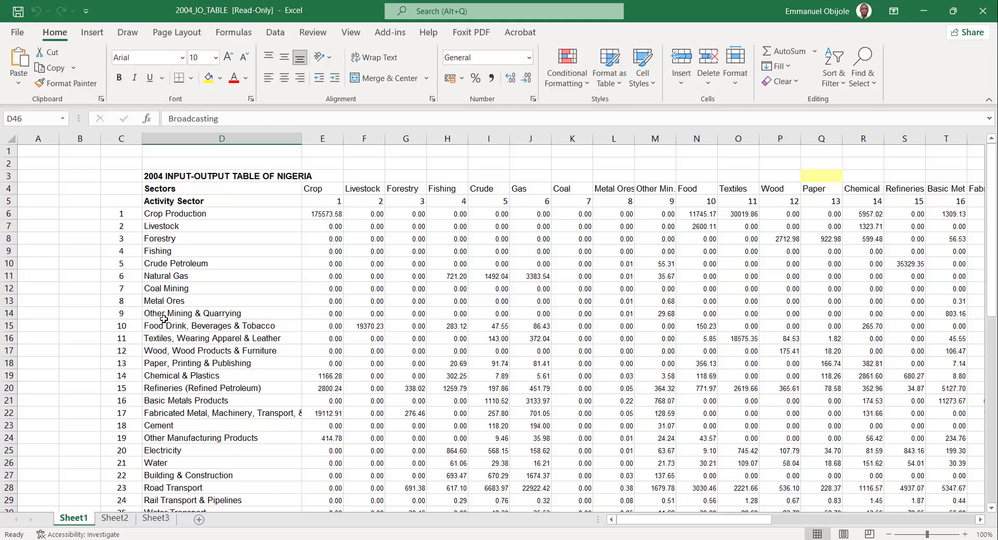
pyautogui.scroll(-1, 163, 319)
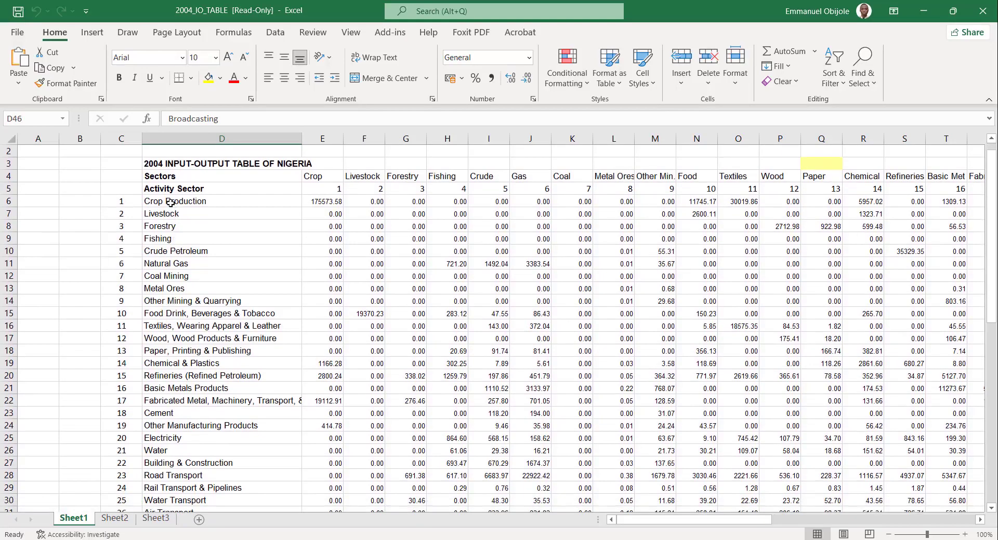
# Highlight the sector names Crop Production, Livestock, Forestry and Fishing in cells D6:D9 with a yellow fill.
pyautogui.moveTo(166, 203); pyautogui.dragTo(222, 243)
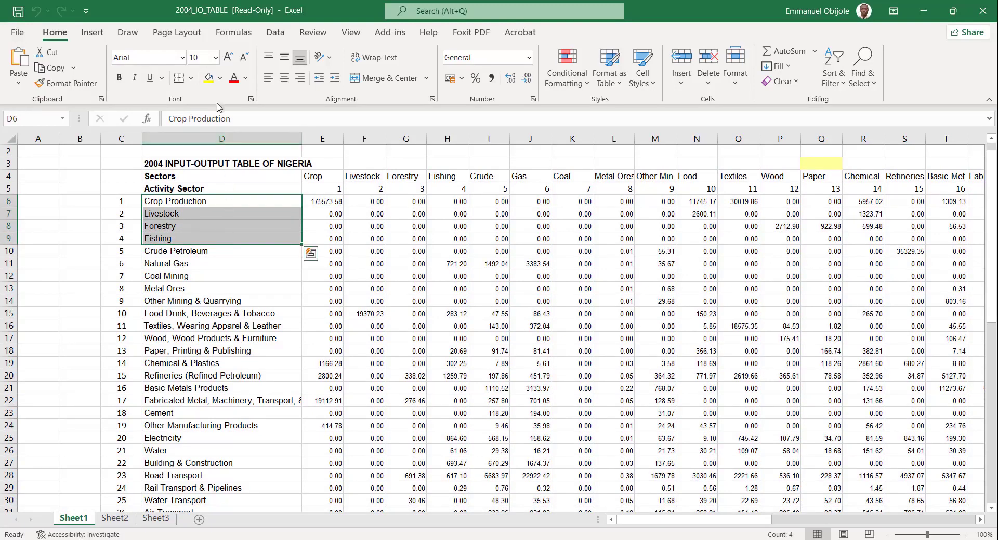
pyautogui.click(210, 79)
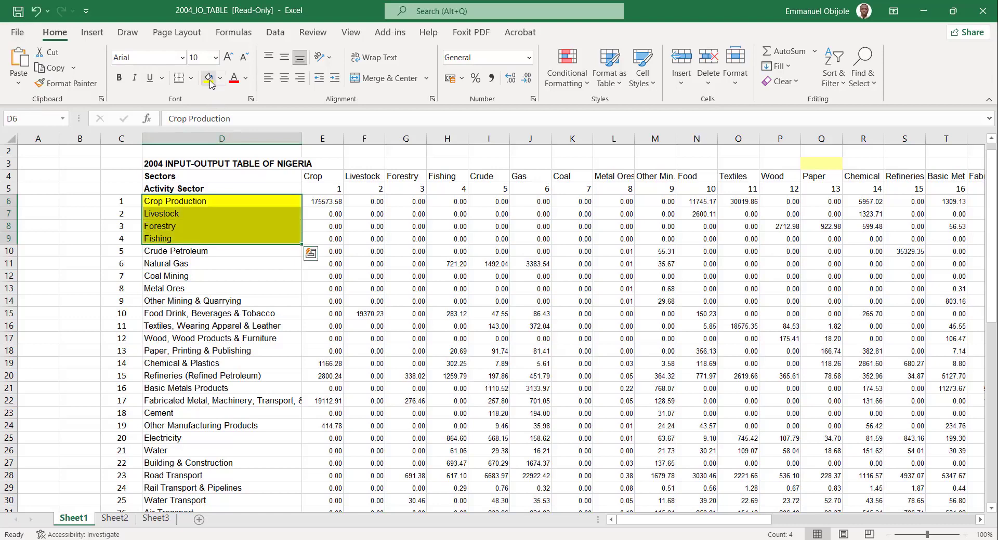
pyautogui.click(351, 375)
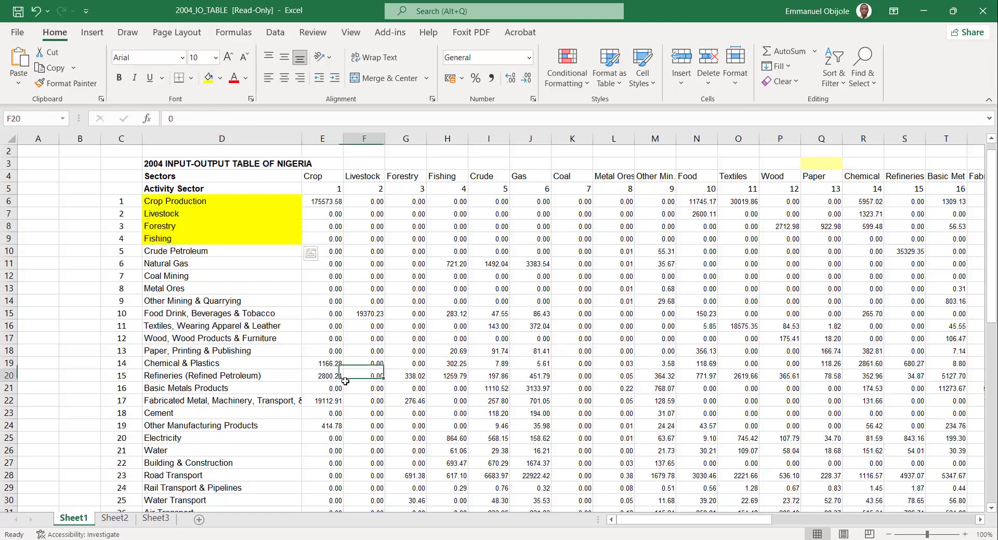
# Switch to the Word document and compare its Agriculture, Industry and Services sector classification with the table's sectors, then minimize the document.
pyautogui.hotkey('alt', 'Tab')
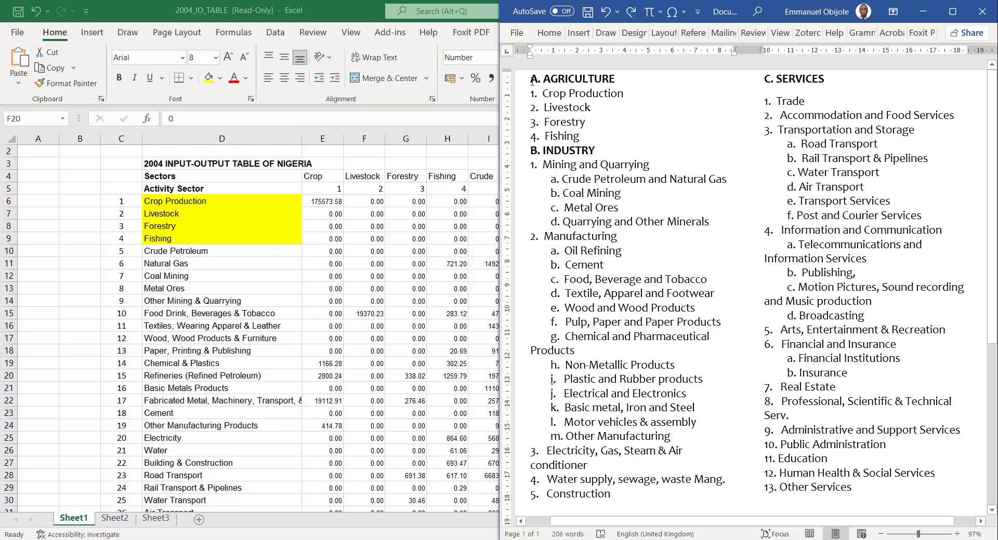
pyautogui.moveTo(532, 81); pyautogui.dragTo(595, 136)
pyautogui.click(560, 97)
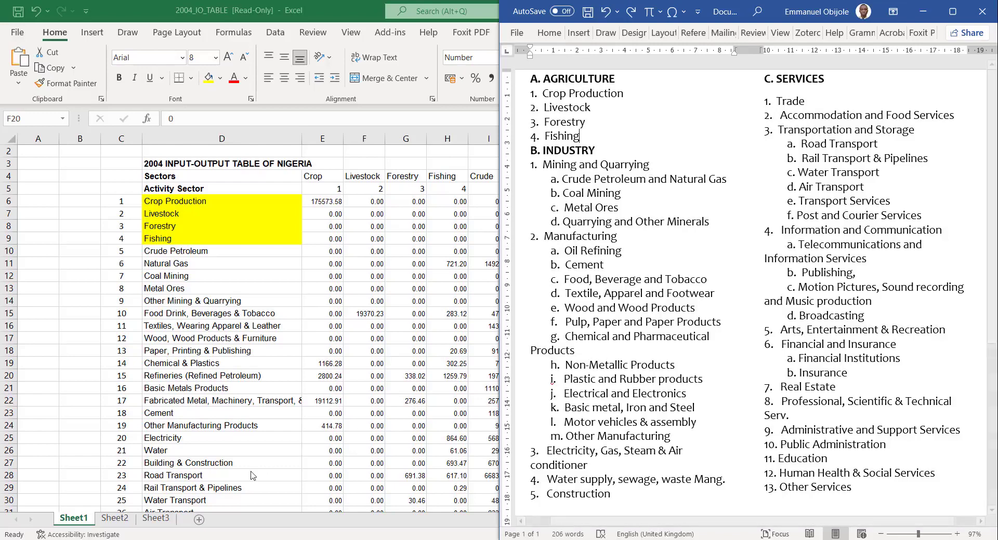
pyautogui.scroll(-2, 252, 475)
pyautogui.scroll(-1, 252, 476)
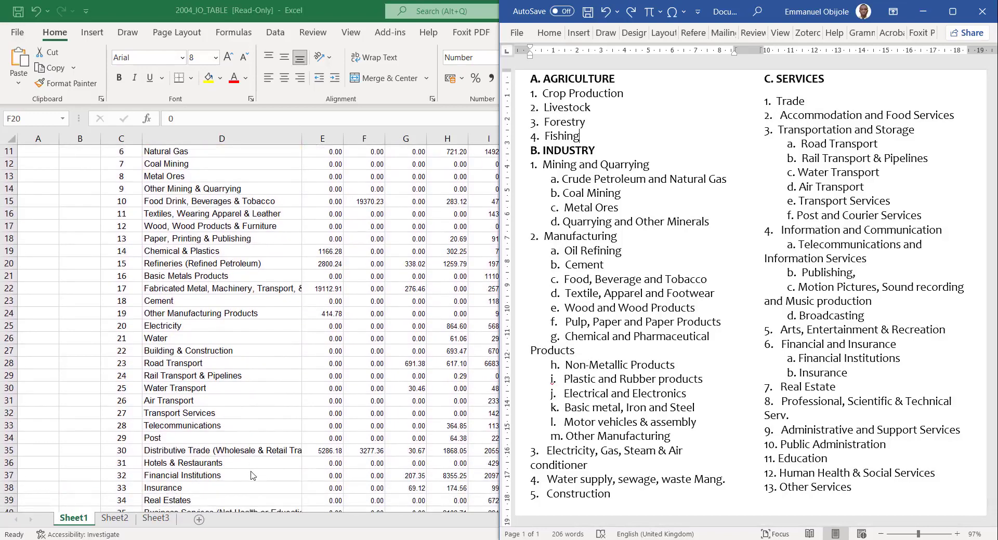
pyautogui.scroll(-2, 253, 476)
pyautogui.scroll(5, 253, 475)
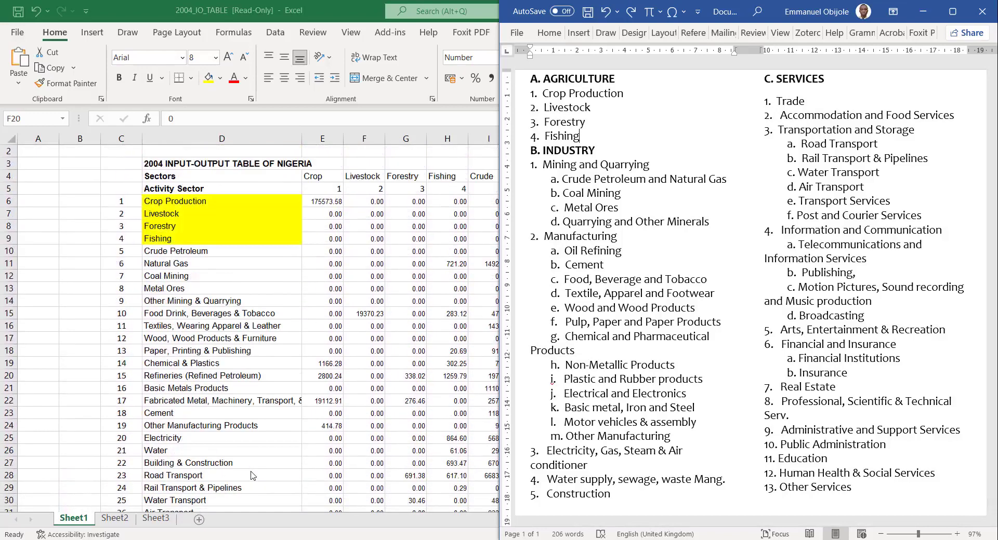
pyautogui.scroll(1, 252, 475)
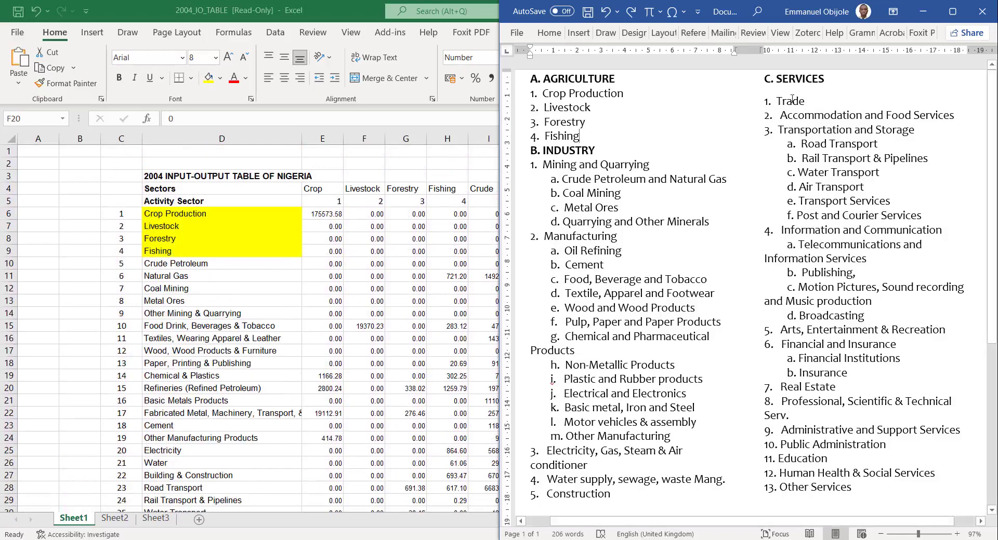
pyautogui.click(923, 12)
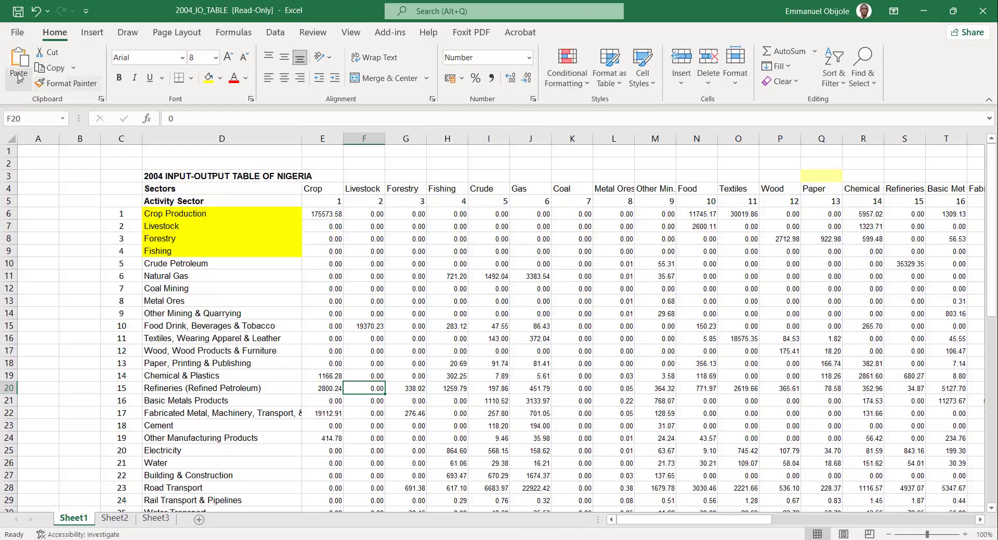
# Undo the yellow fill on the four agricultural sector names and deselect them.
pyautogui.hotkey('ctrl', 'z')
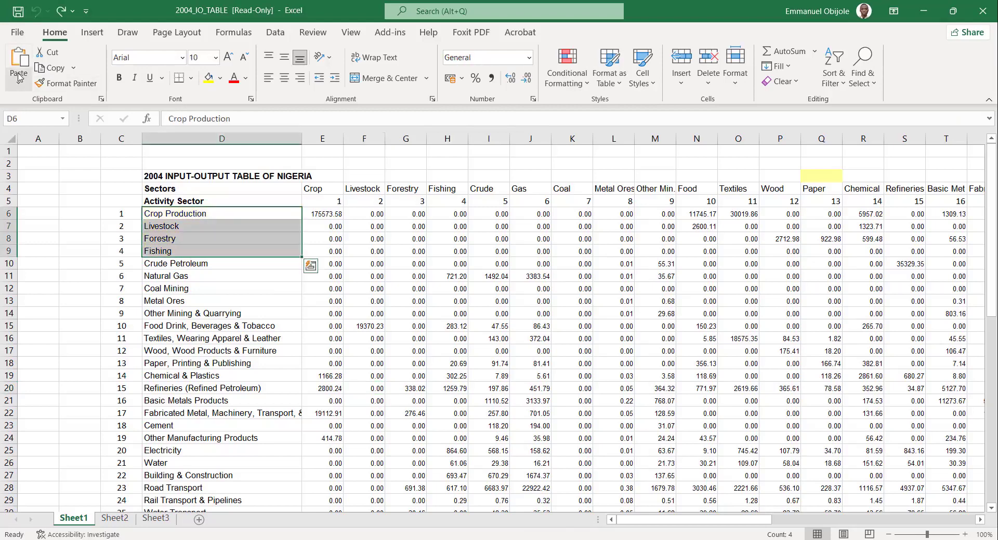
pyautogui.click(253, 341)
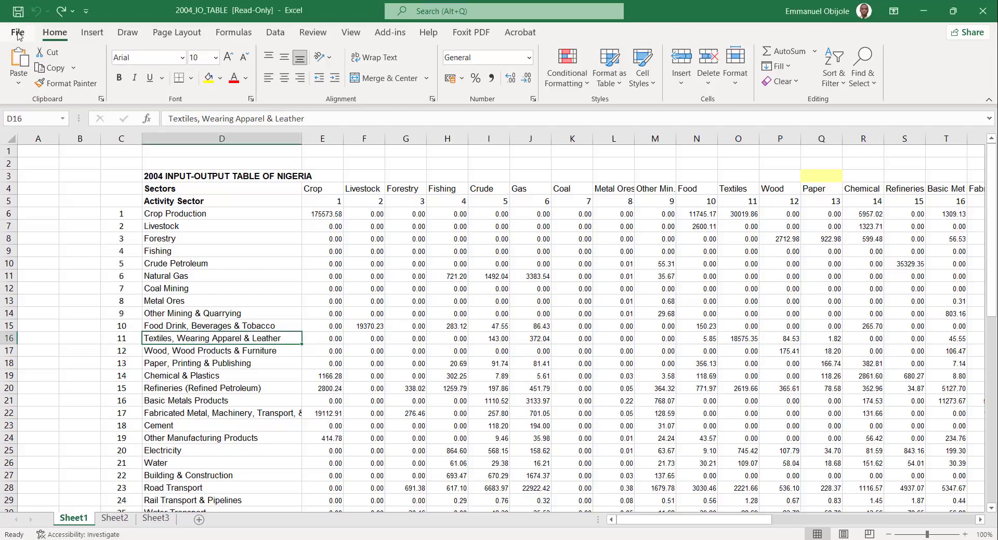
# Create a new blank workbook, then return to the 2004_IO_TABLE workbook.
pyautogui.click(19, 36)
pyautogui.click(154, 131)
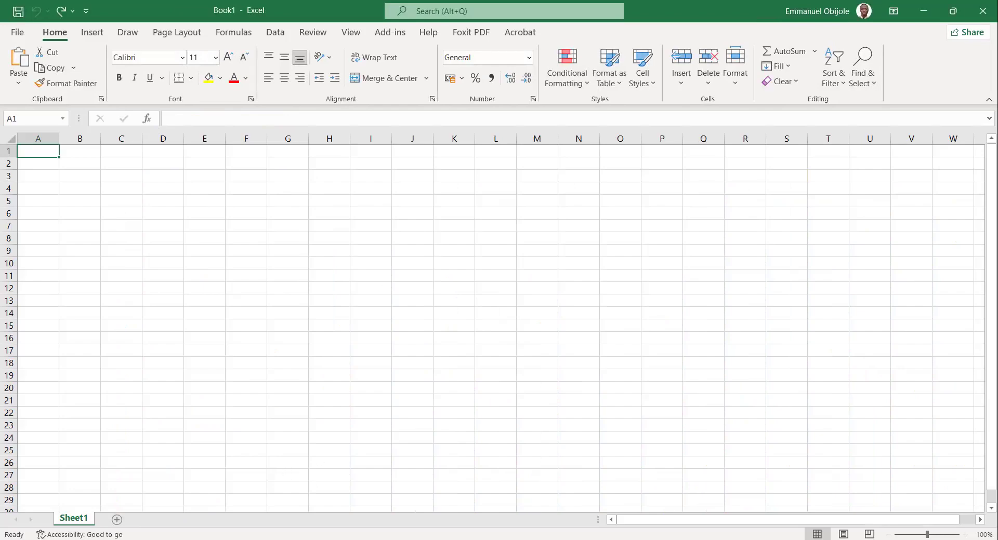
pyautogui.click(656, 508)
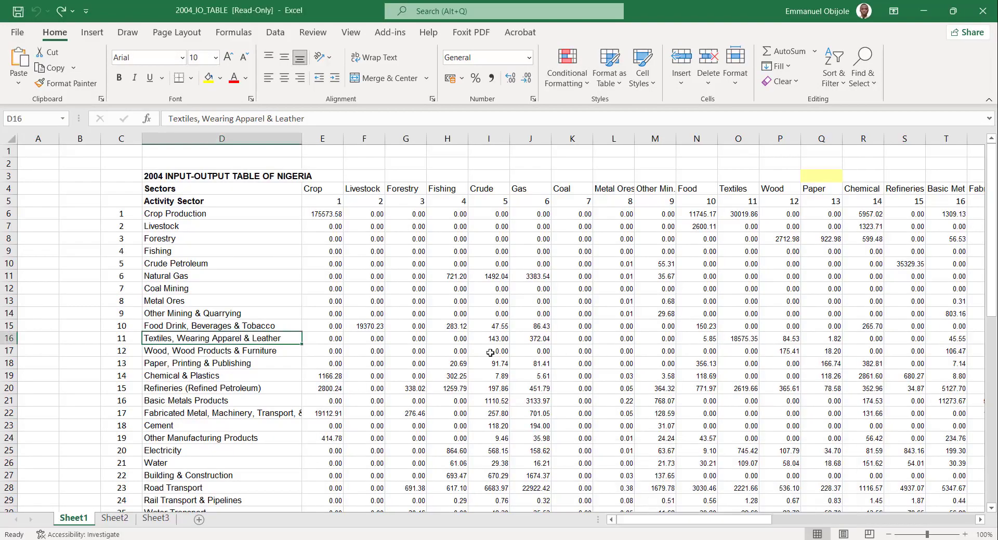
# Copy the entire Sheet1 of 2004_IO_TABLE and paste it as values only at cell A1 of Book1.
pyautogui.click(490, 353)
pyautogui.hotkey('ctrl', 'a')
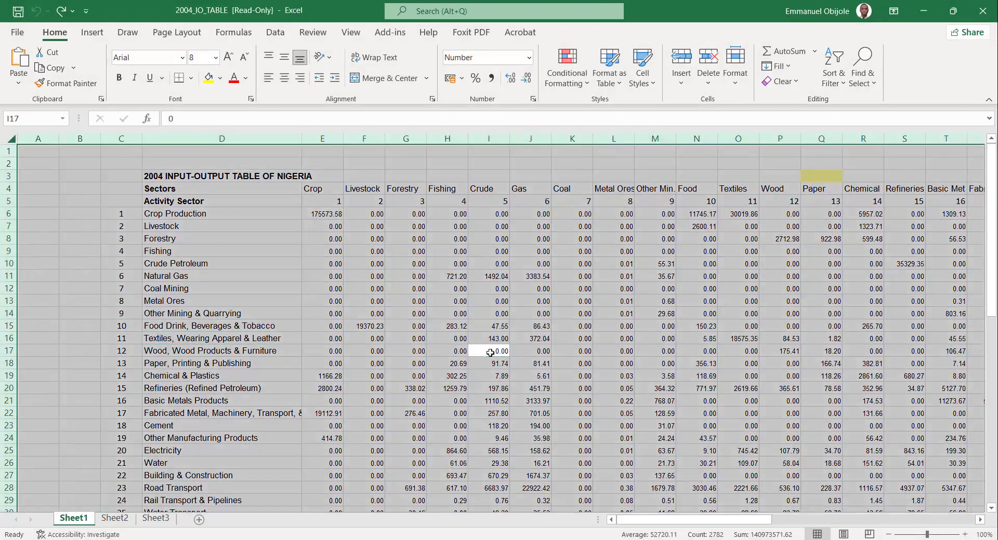
pyautogui.click(286, 263)
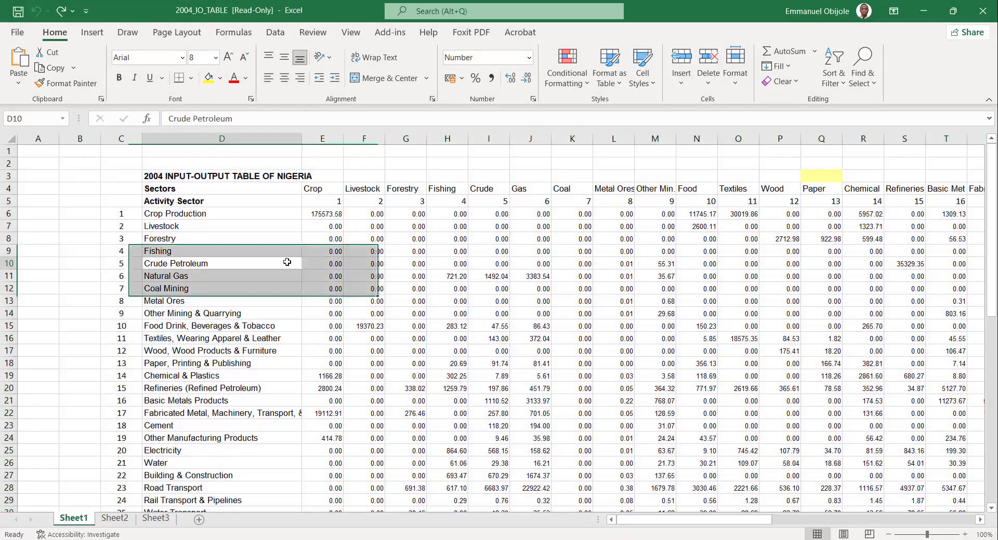
pyautogui.click(12, 140)
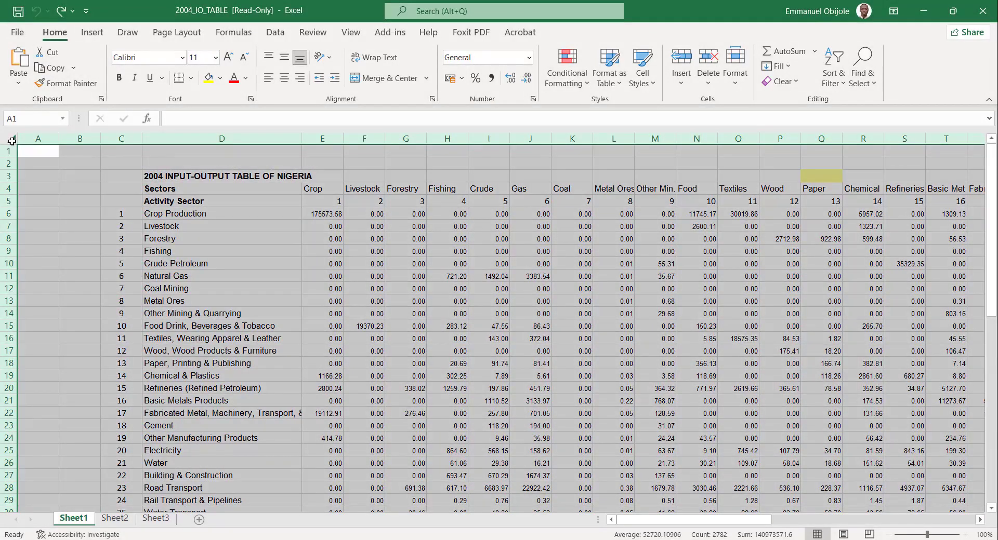
pyautogui.hotkey('ctrl', 'c')
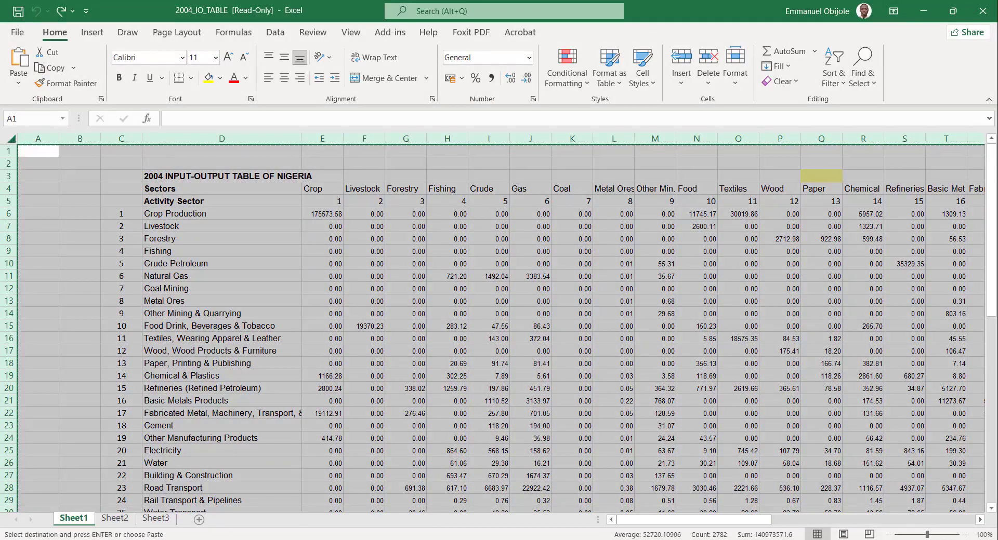
pyautogui.click(707, 539)
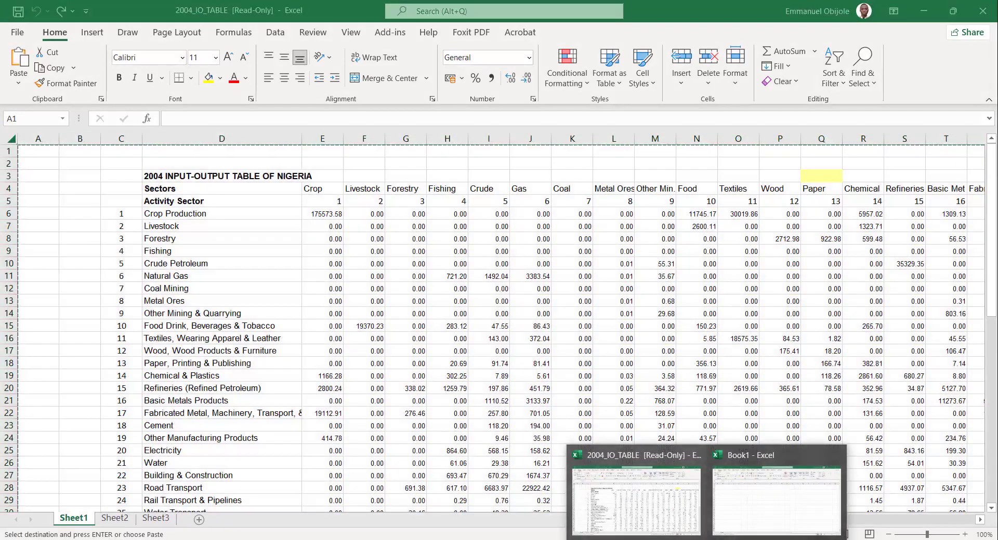
pyautogui.click(749, 521)
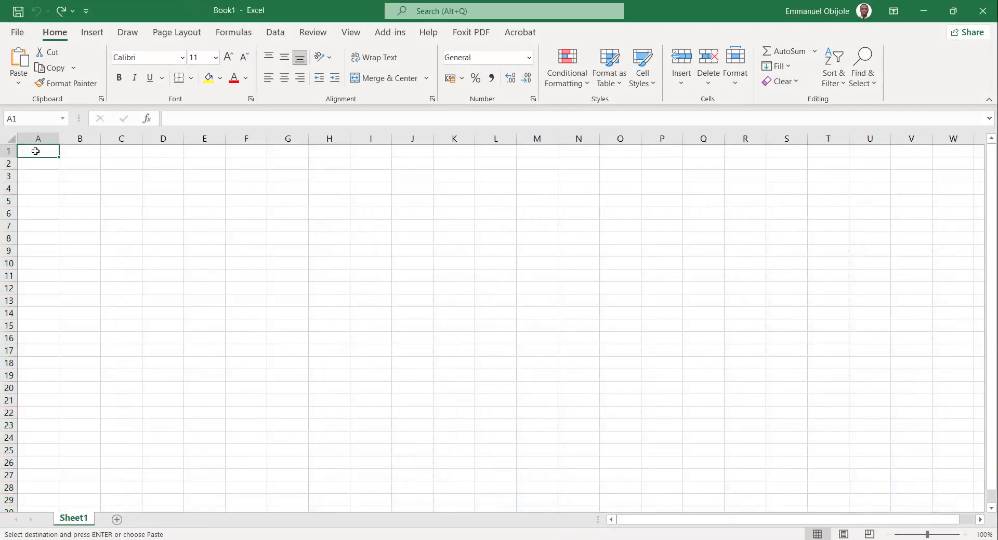
pyautogui.rightClick(36, 151)
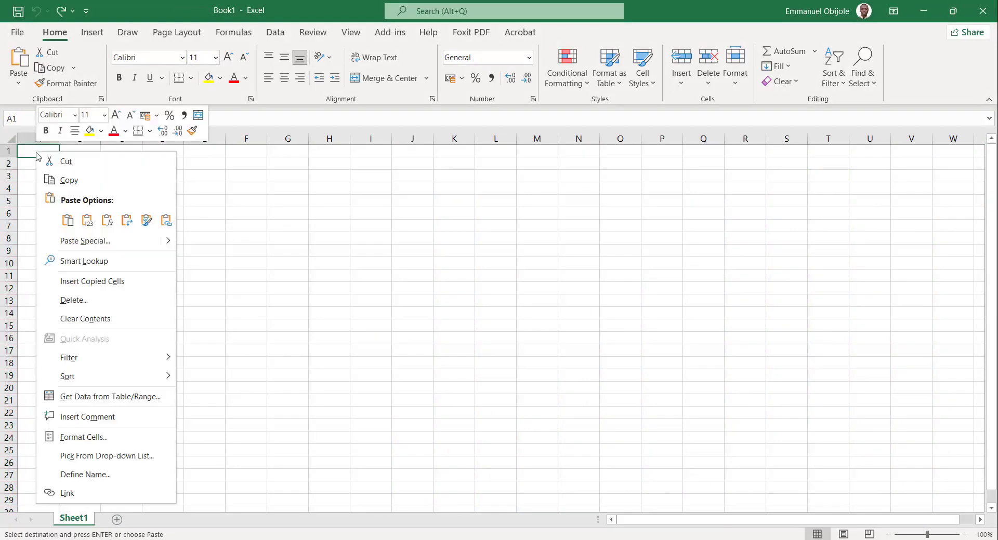
pyautogui.click(85, 225)
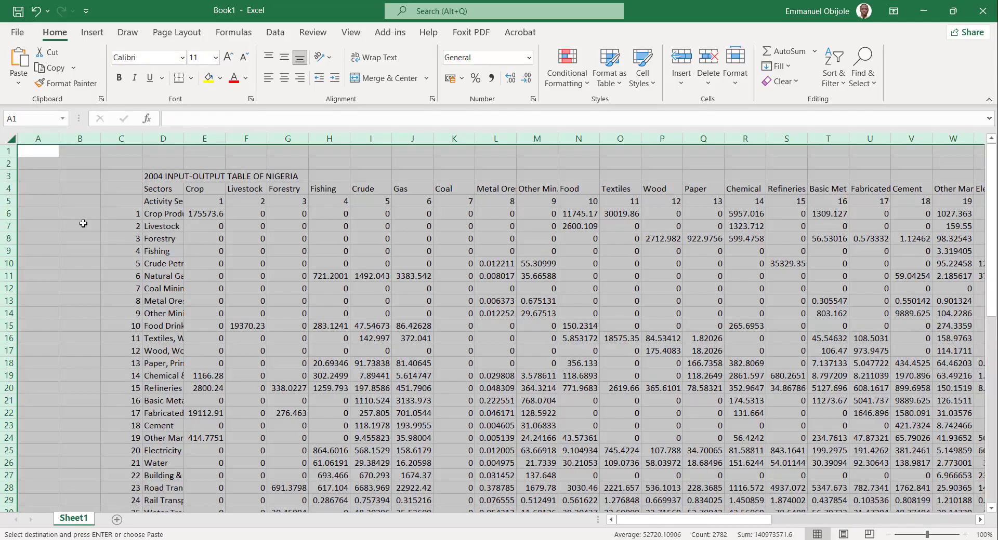
pyautogui.click(314, 368)
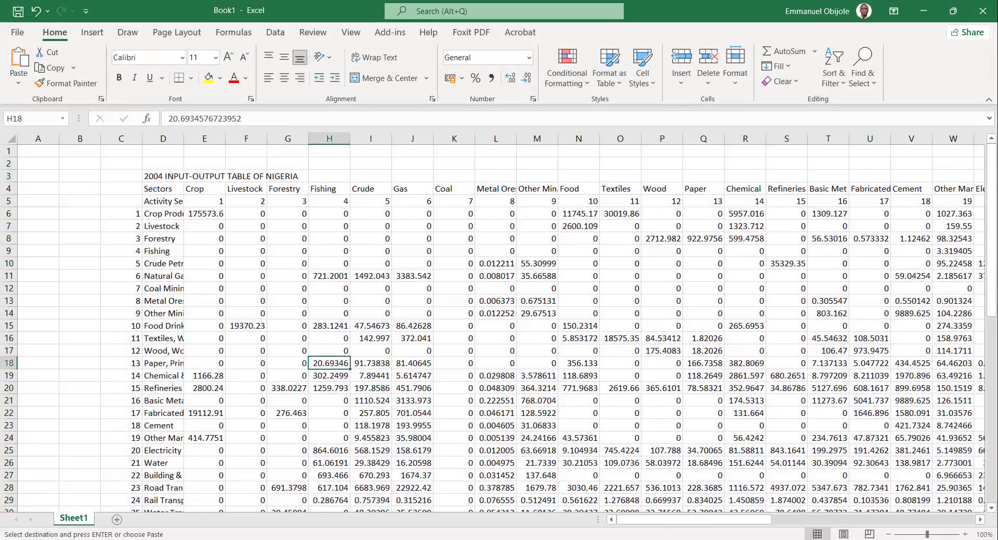
# Return to 2004_IO_TABLE, clear the copy selection and inspect the Crop column's formula in the Domestic Intermediate Inputs row.
pyautogui.moveTo(655, 518)
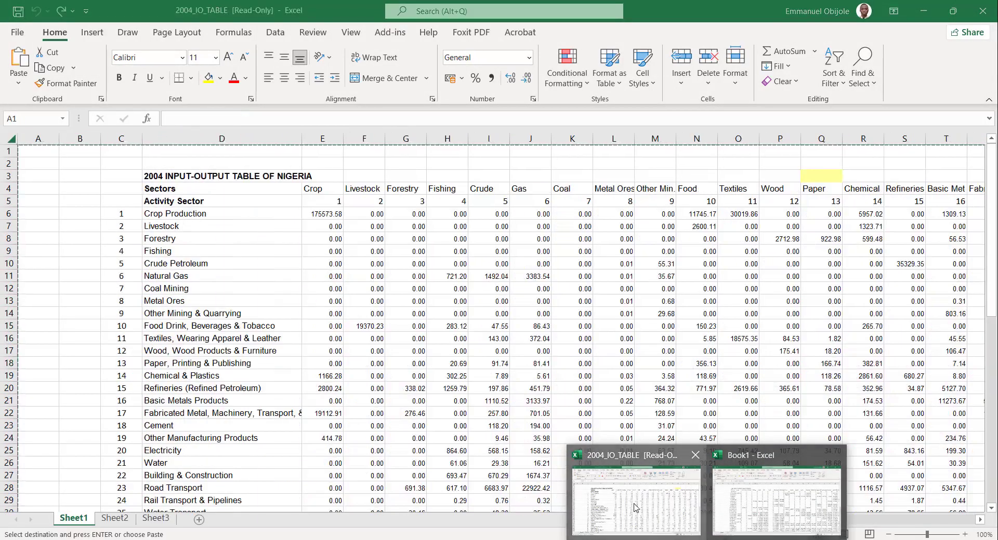
pyautogui.click(655, 518)
pyautogui.click(304, 223)
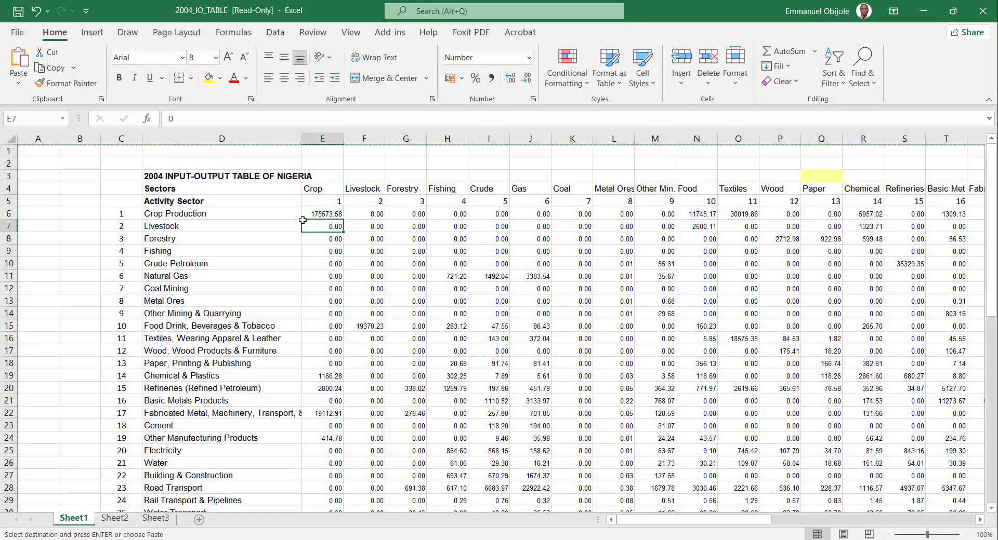
pyautogui.press('Escape')
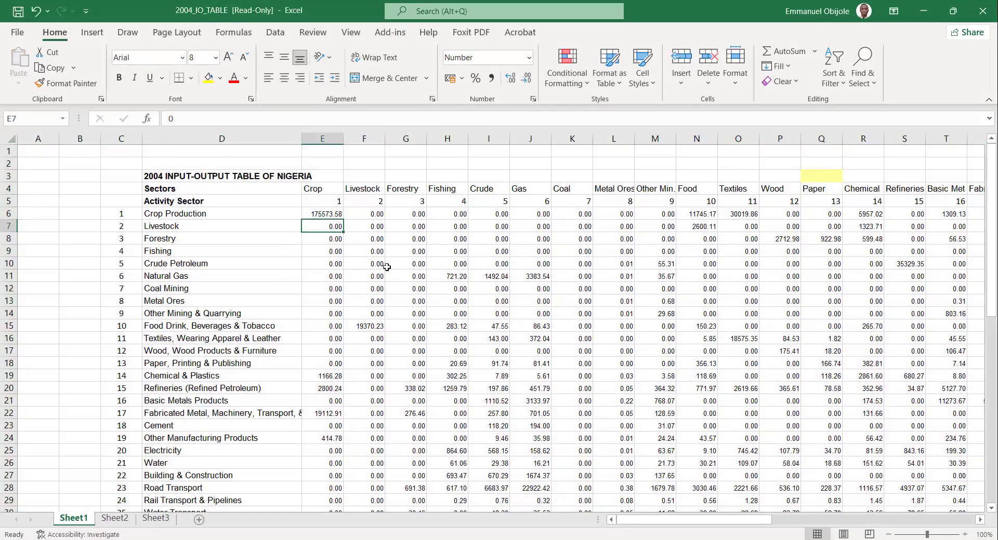
pyautogui.scroll(-10, 387, 267)
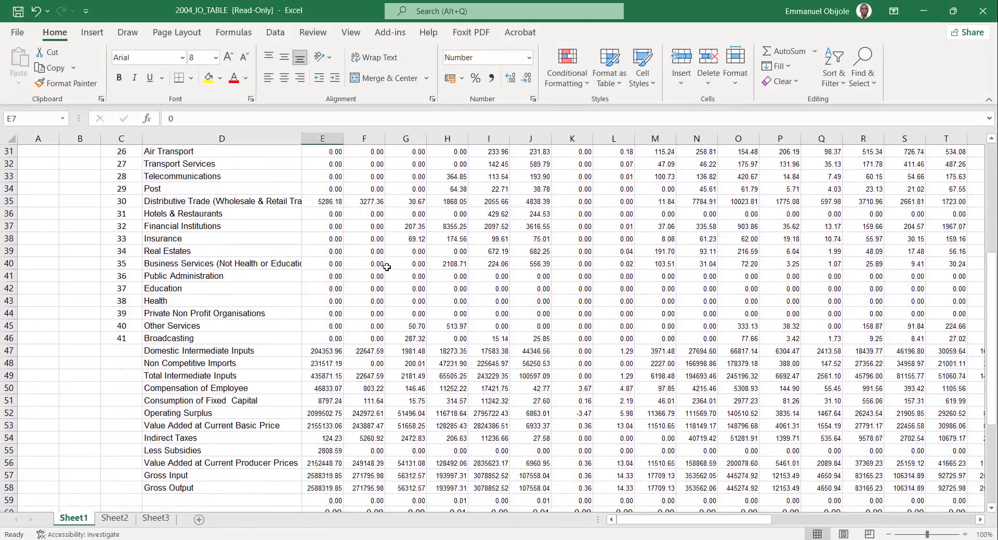
pyautogui.click(325, 352)
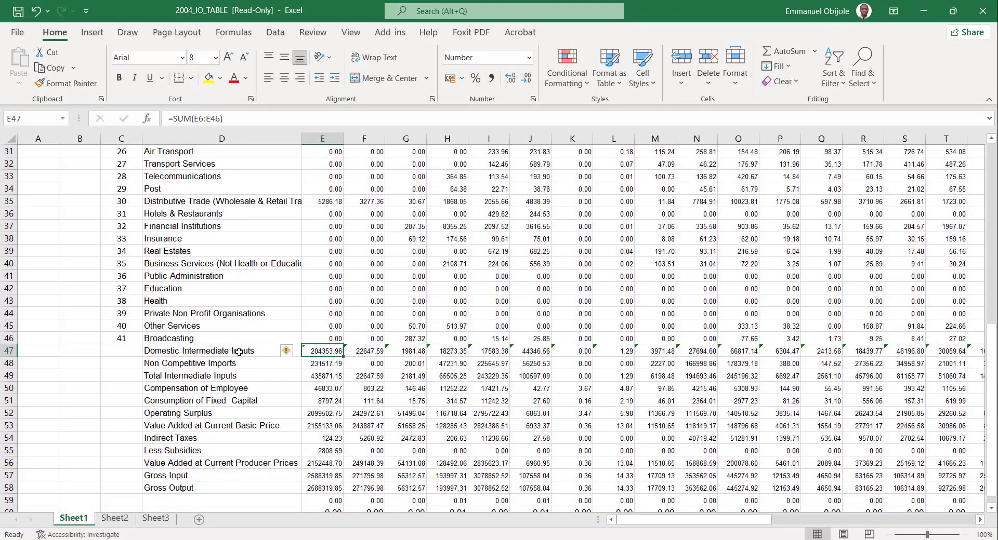
pyautogui.click(175, 352)
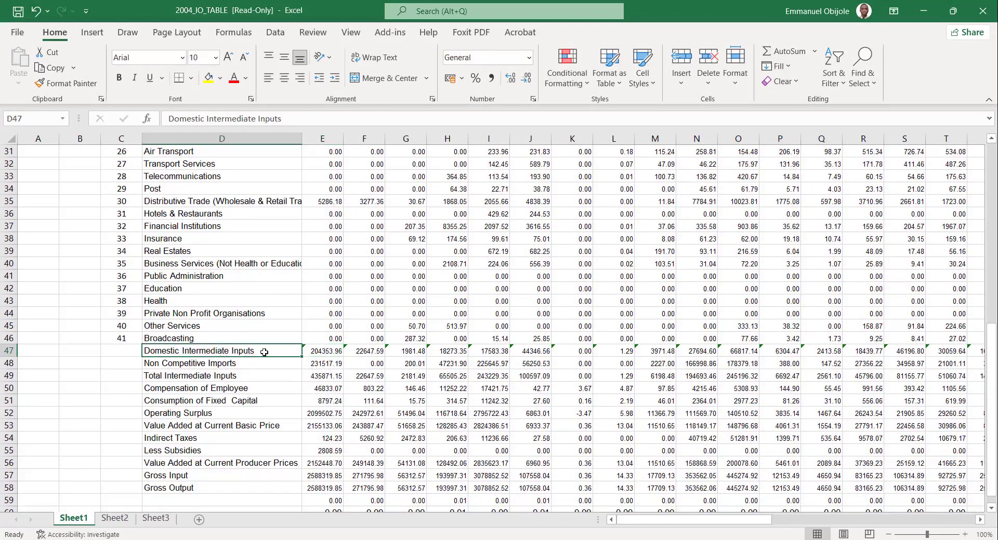
# Examine the Crop column's Domestic Intermediate Inputs formula and trace the range it sums through the sector rows.
pyautogui.click(325, 350)
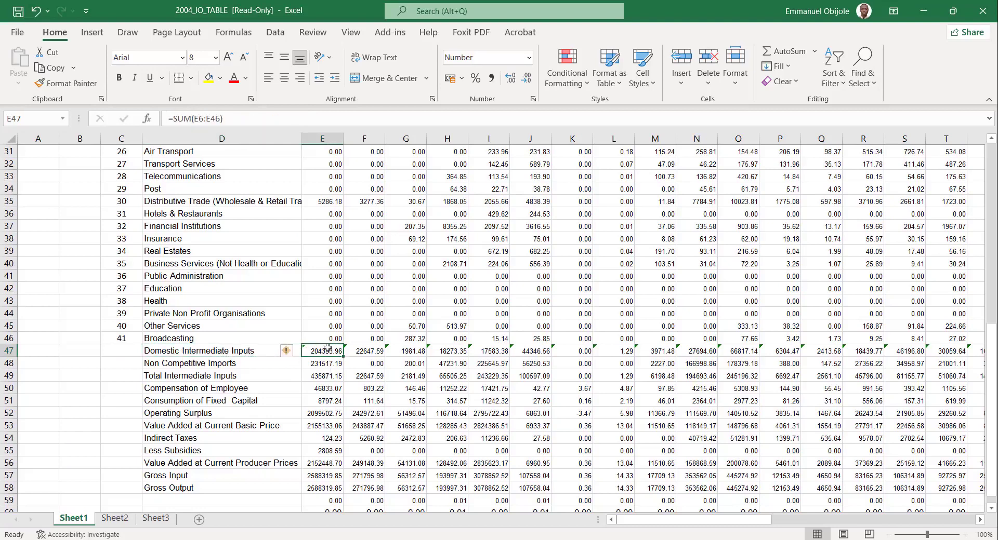
pyautogui.click(215, 118)
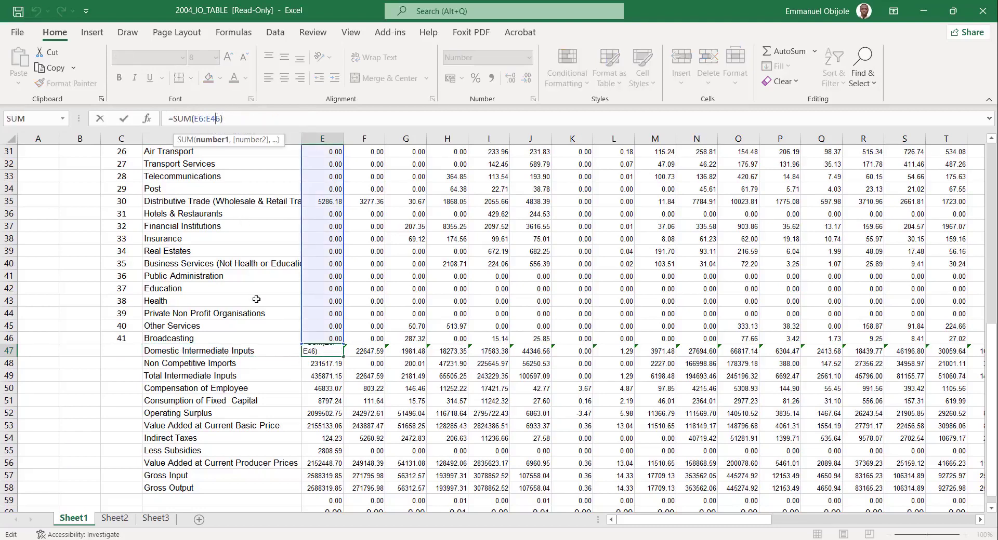
pyautogui.scroll(10, 258, 291)
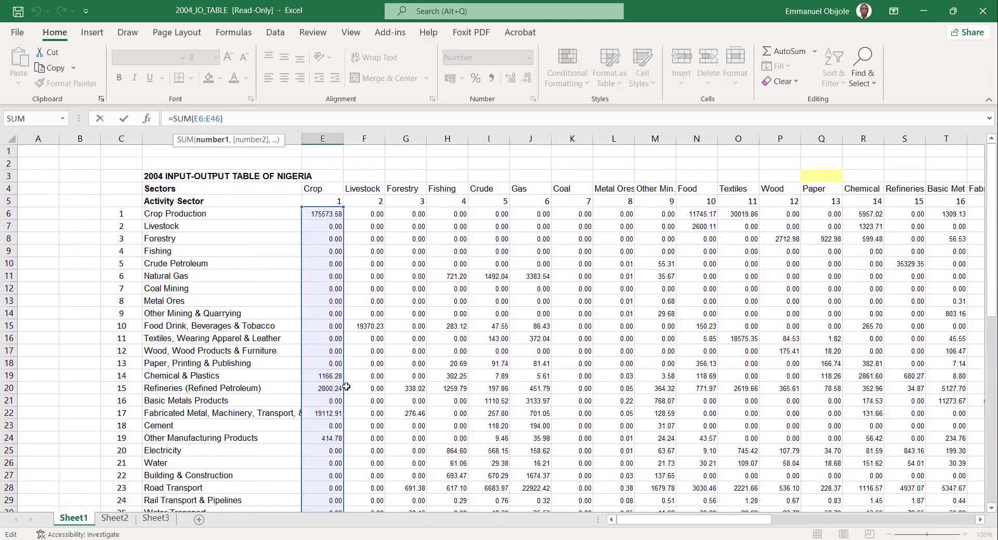
pyautogui.scroll(-13, 315, 321)
pyautogui.scroll(-1, 315, 321)
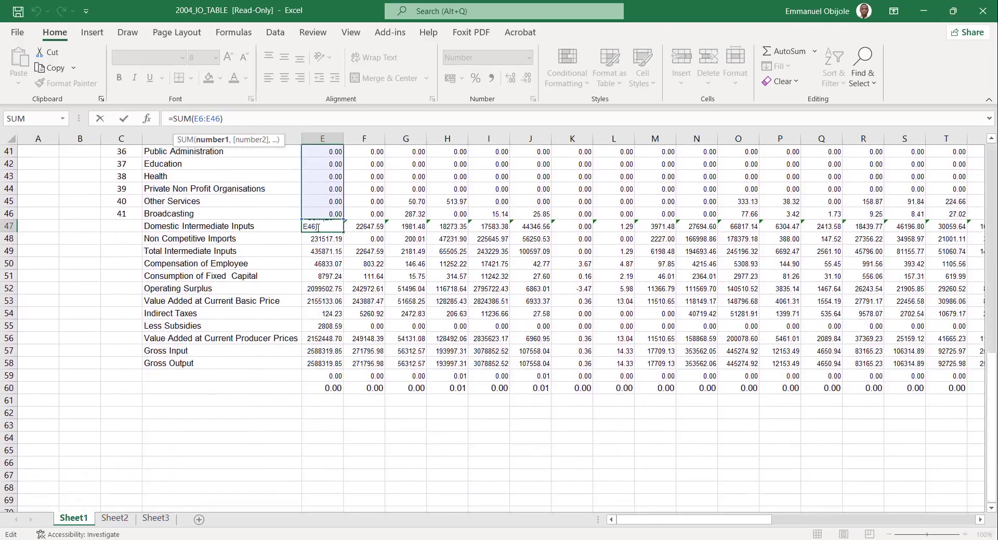
pyautogui.press('Return')
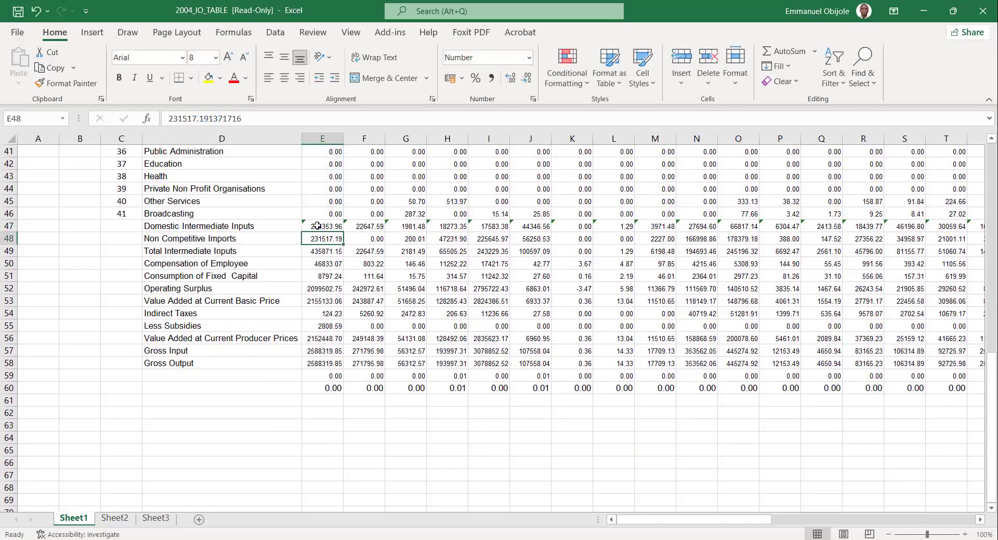
# Compare the Domestic Intermediate Inputs formulas of the Crop and Livestock columns and view the sector rows above them.
pyautogui.click(317, 227)
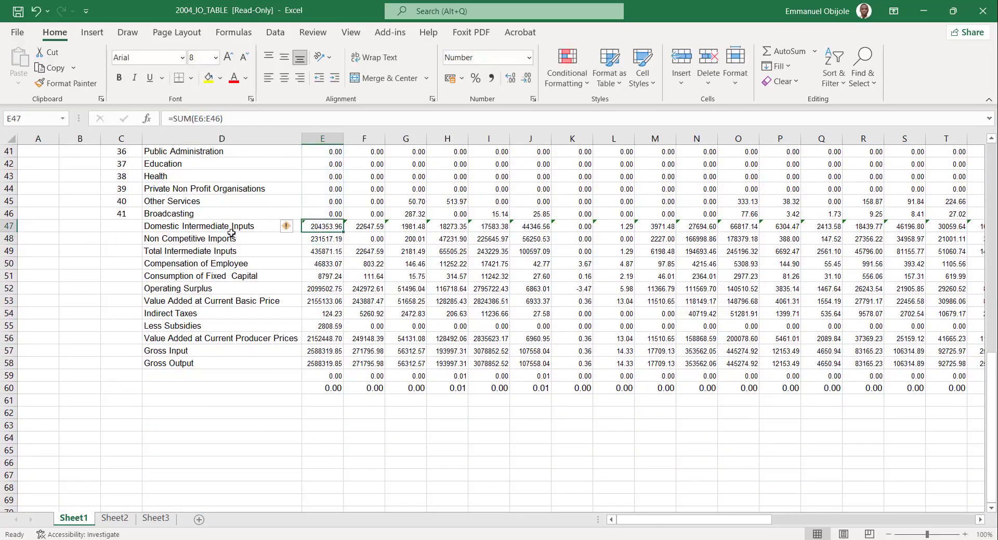
pyautogui.click(364, 227)
pyautogui.scroll(4, 337, 338)
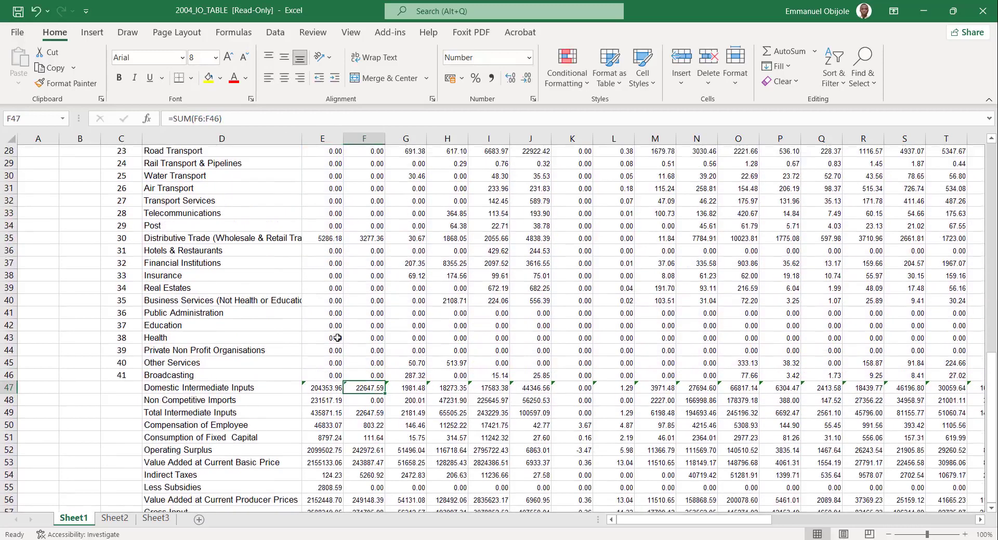
pyautogui.scroll(1, 338, 338)
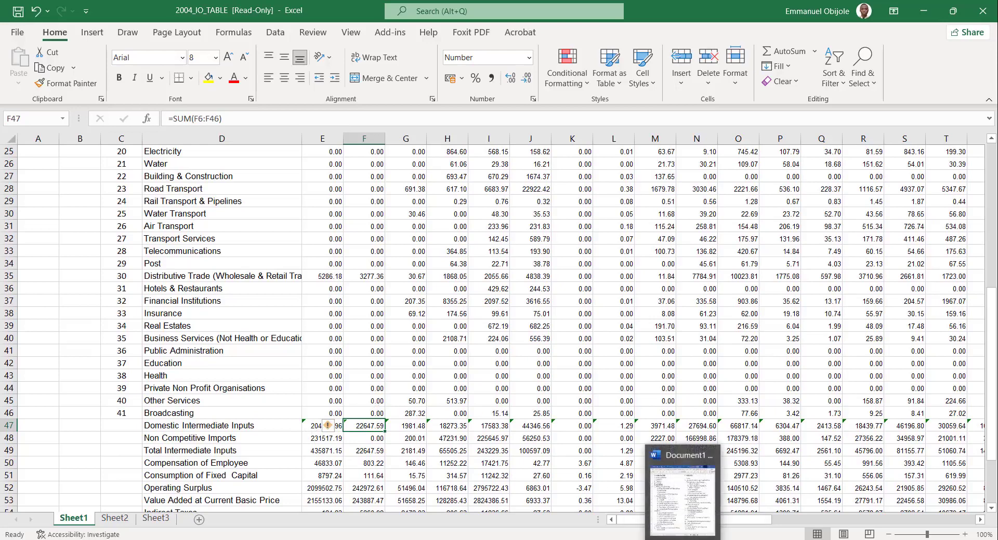
# Switch to Book1, inspect the Natural Gas entry in the Fishing column for a plain value, and look through the pasted table.
pyautogui.moveTo(705, 539)
pyautogui.click(772, 499)
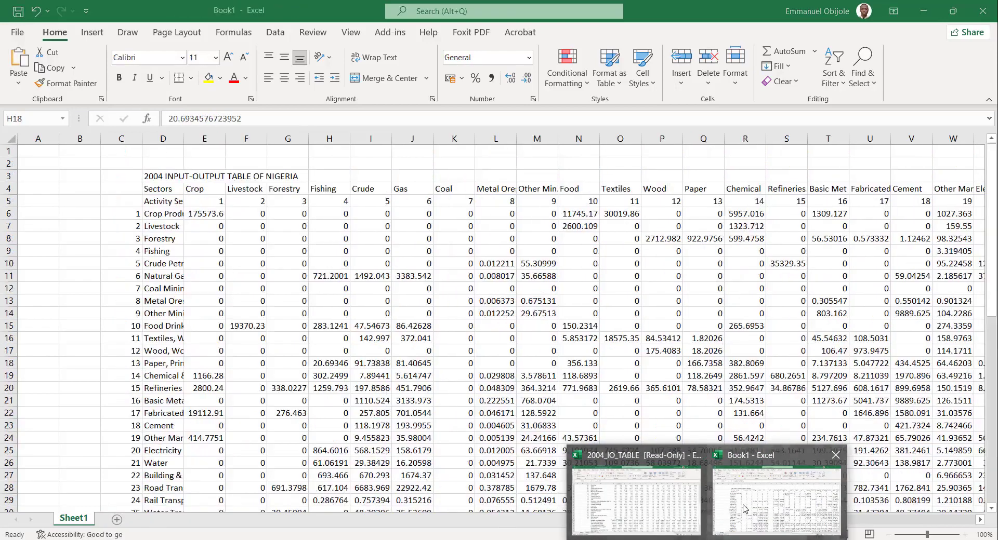
pyautogui.click(344, 274)
pyautogui.doubleClick(345, 274)
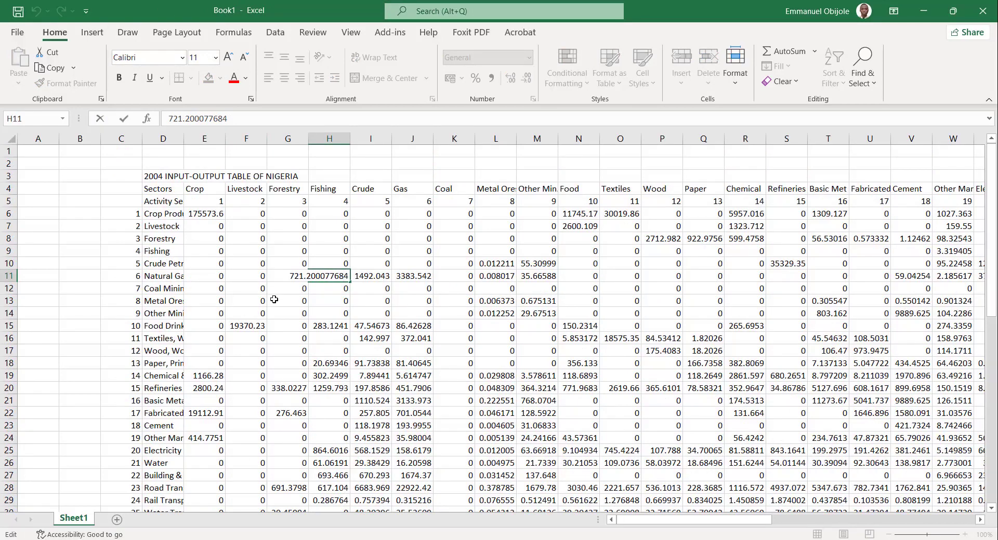
pyautogui.click(190, 289)
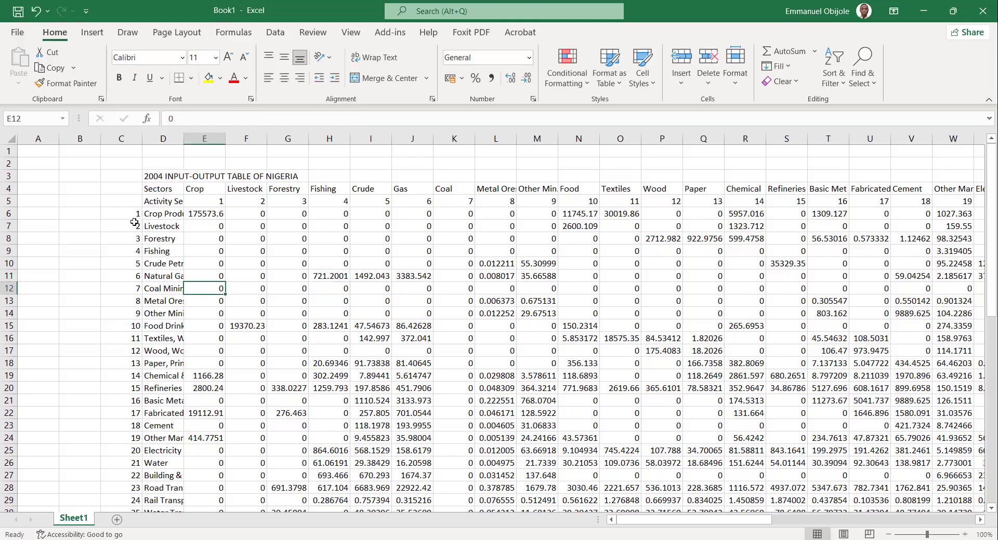
pyautogui.click(77, 233)
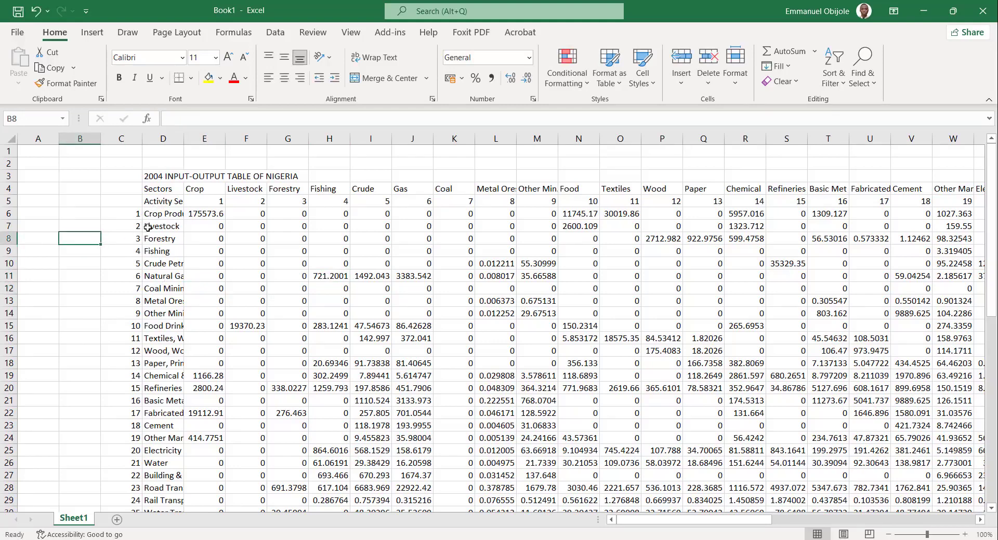
pyautogui.scroll(-9, 215, 398)
pyautogui.scroll(4, 216, 398)
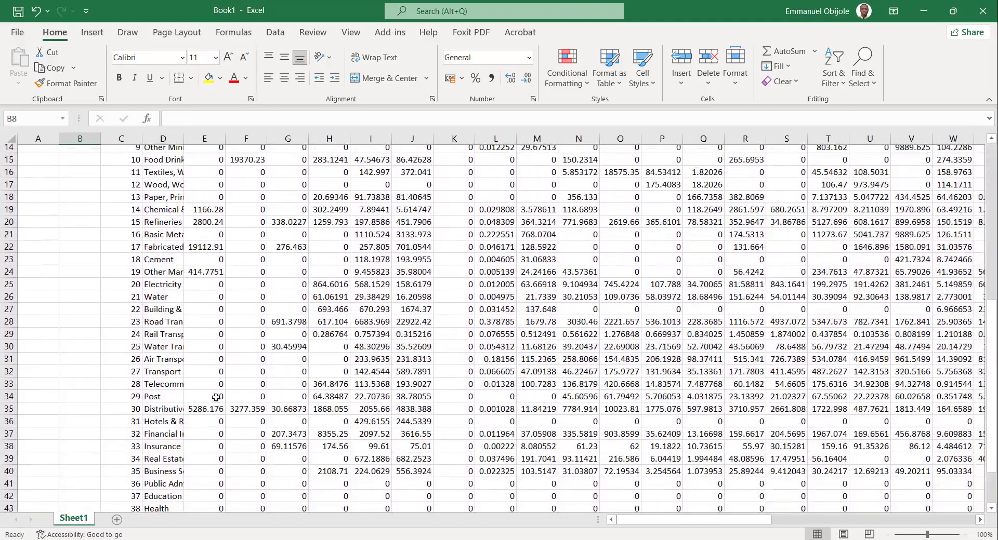
pyautogui.scroll(4, 216, 398)
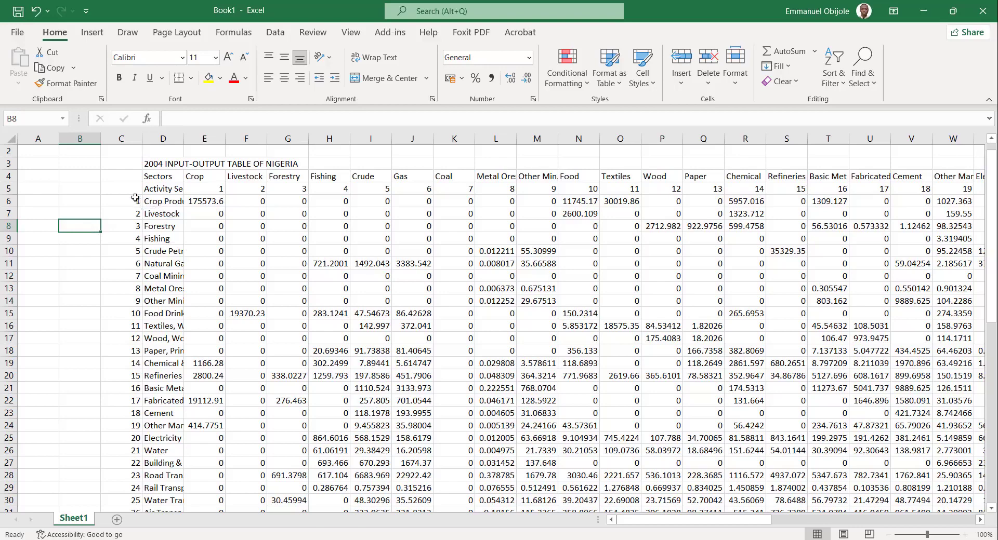
# Check the sector numbering from 1 to 41 down column C and across row 5 by highlighting each range.
pyautogui.moveTo(135, 198); pyautogui.dragTo(129, 388)
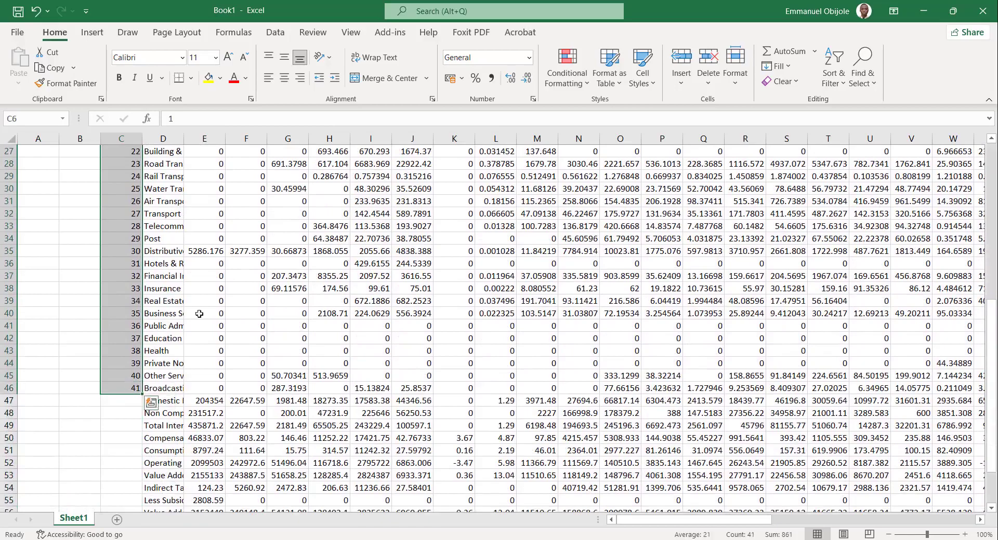
pyautogui.scroll(9, 199, 314)
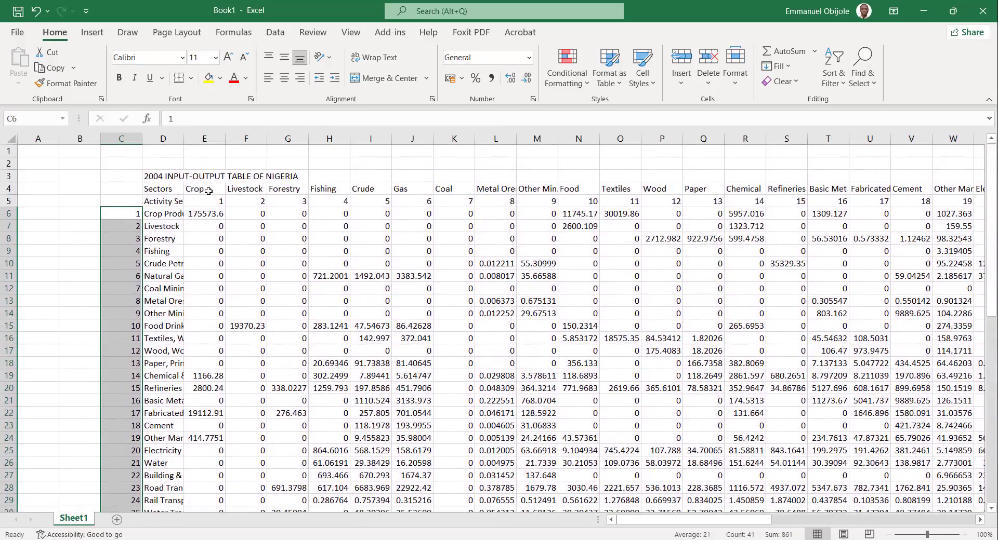
pyautogui.click(209, 192)
pyautogui.moveTo(208, 200); pyautogui.dragTo(878, 206)
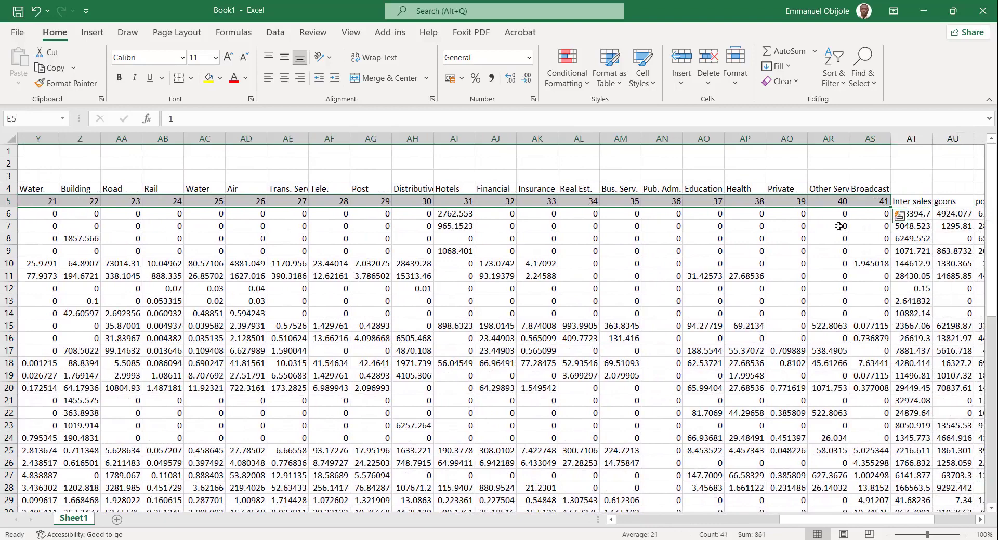
pyautogui.hscroll(-10, 520, 312)
pyautogui.click(295, 275)
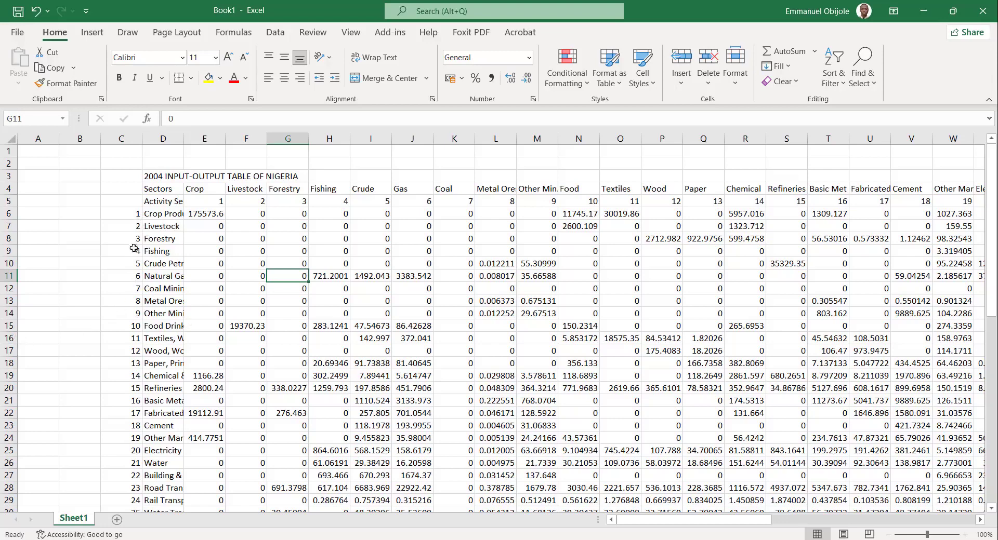
# Highlight the Crop column's entries for sectors 1 to 10 and identify sector 10 as the end of the first group.
pyautogui.click(203, 214)
pyautogui.moveTo(205, 221); pyautogui.dragTo(204, 329)
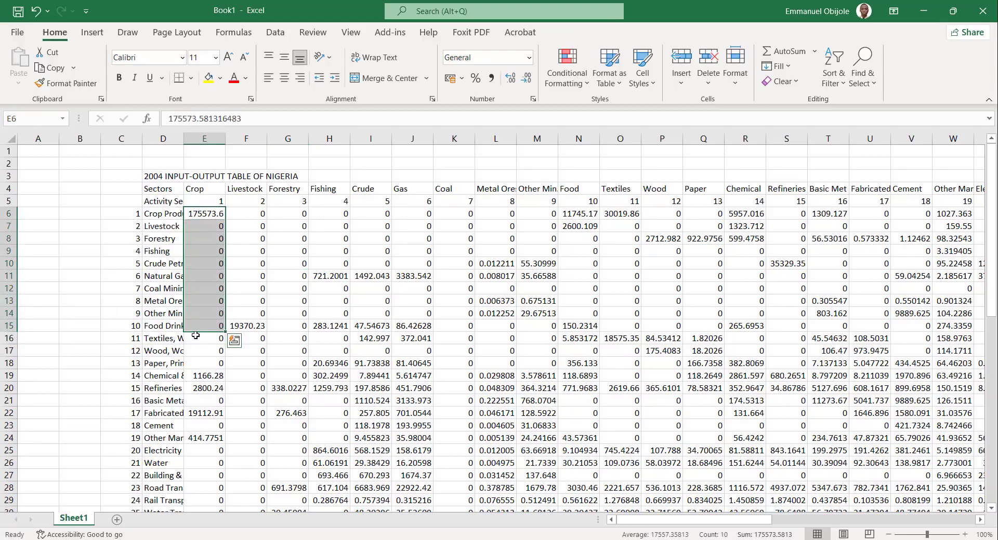
pyautogui.click(78, 338)
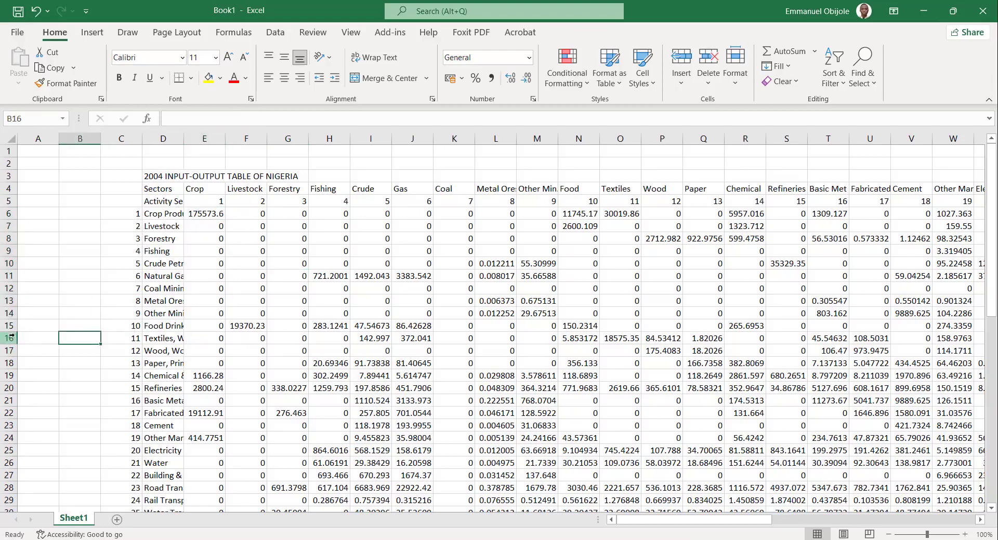
pyautogui.click(130, 327)
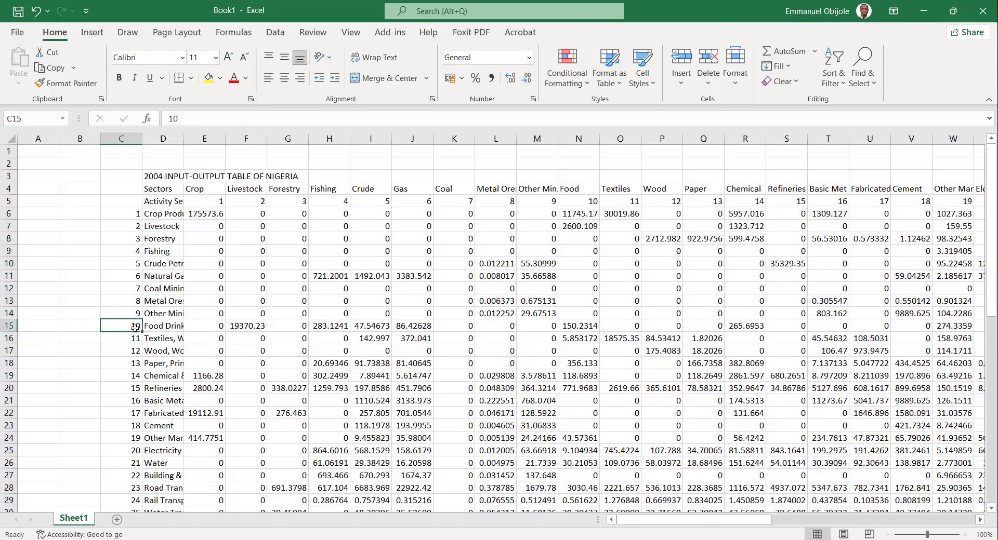
# Insert a blank row above sector 11, Textiles, and label it "Group 1" in the sector-name column.
pyautogui.click(5, 339)
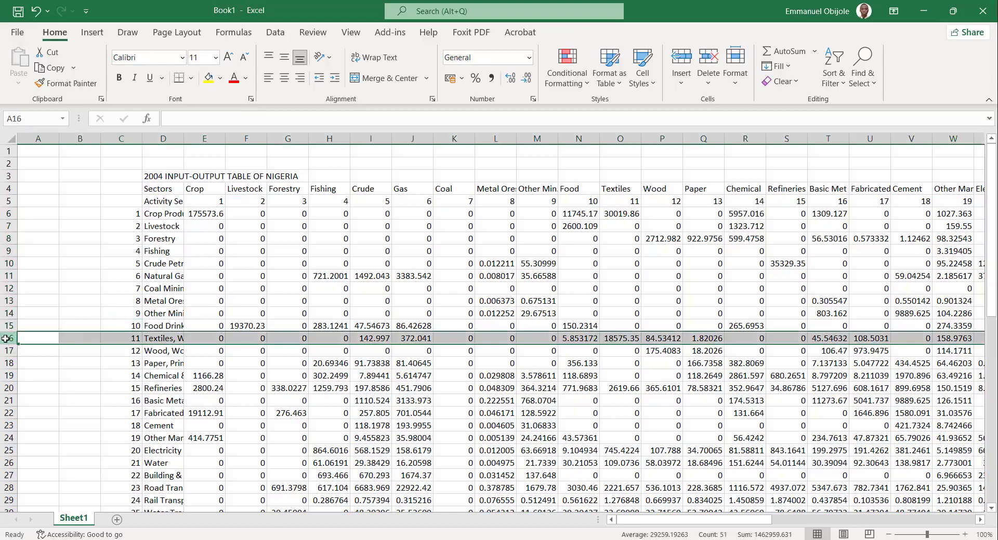
pyautogui.click(691, 61)
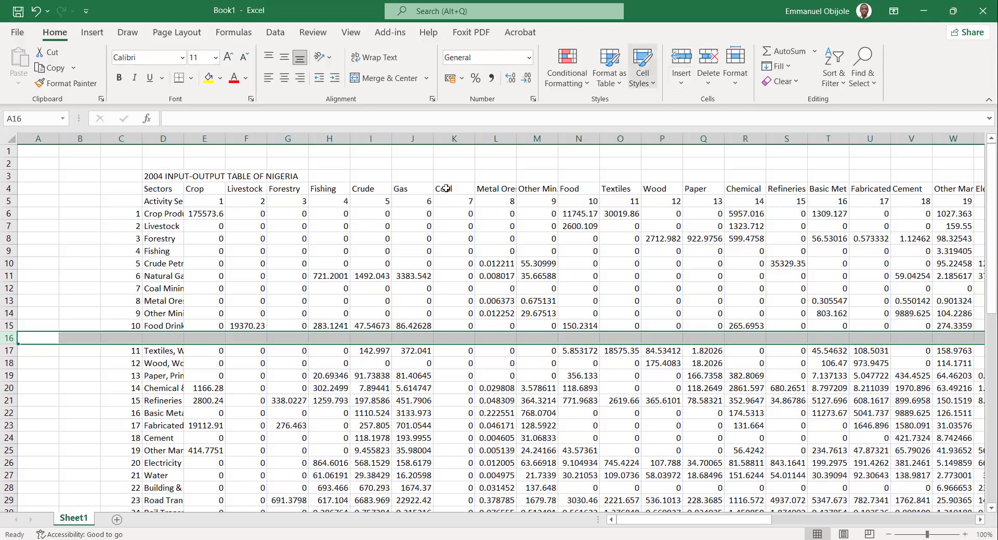
pyautogui.click(155, 337)
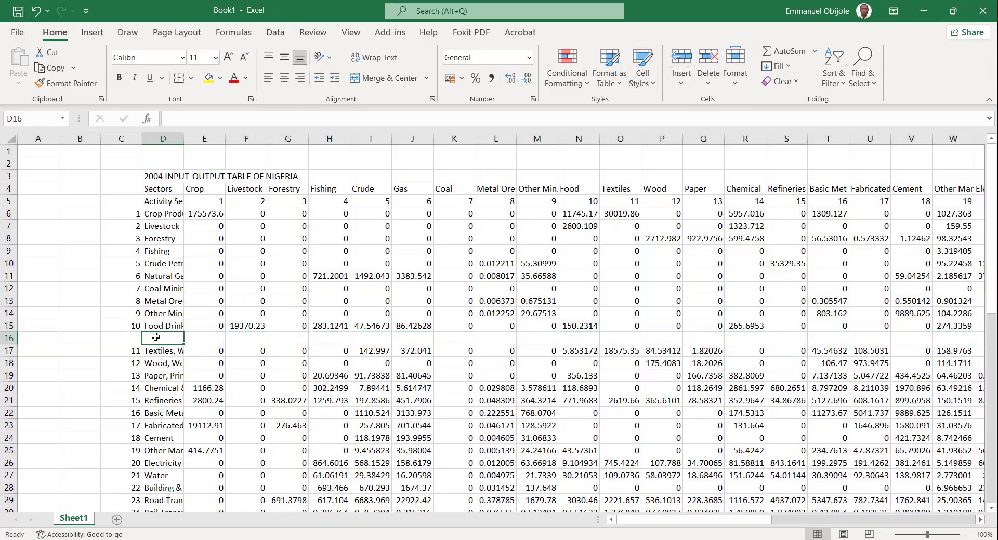
pyautogui.write('Group 1')
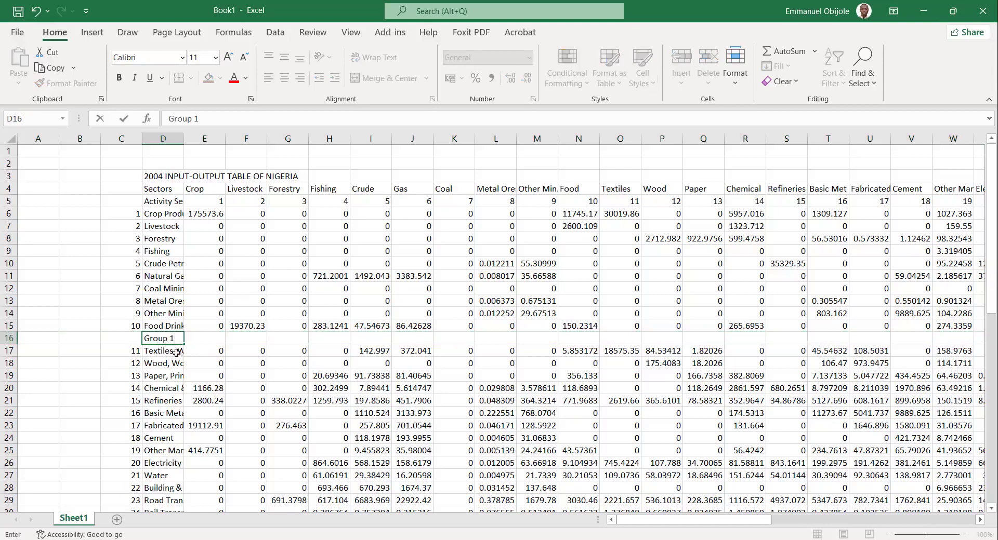
pyautogui.press('Return')
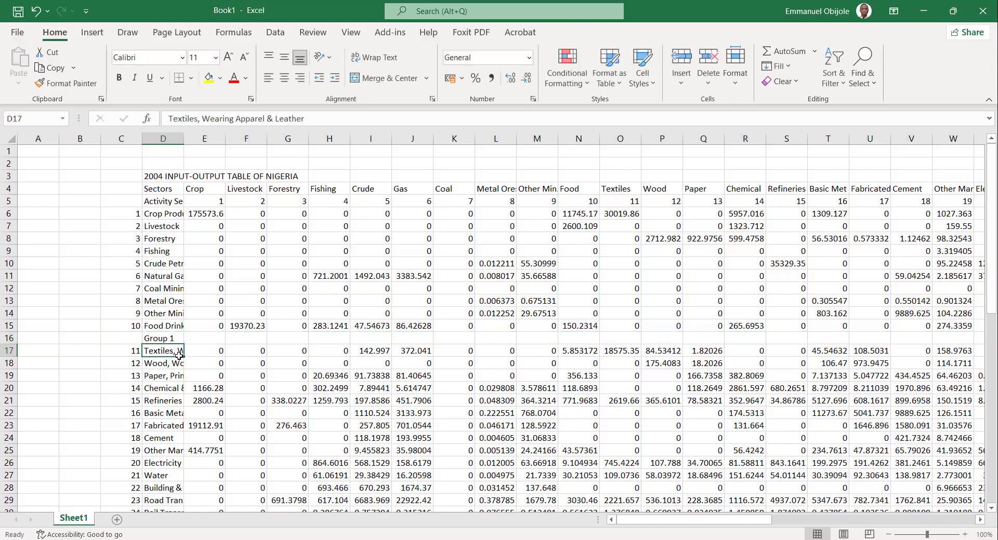
# Make the entire Group 1 row bold and deselect it.
pyautogui.click(3, 338)
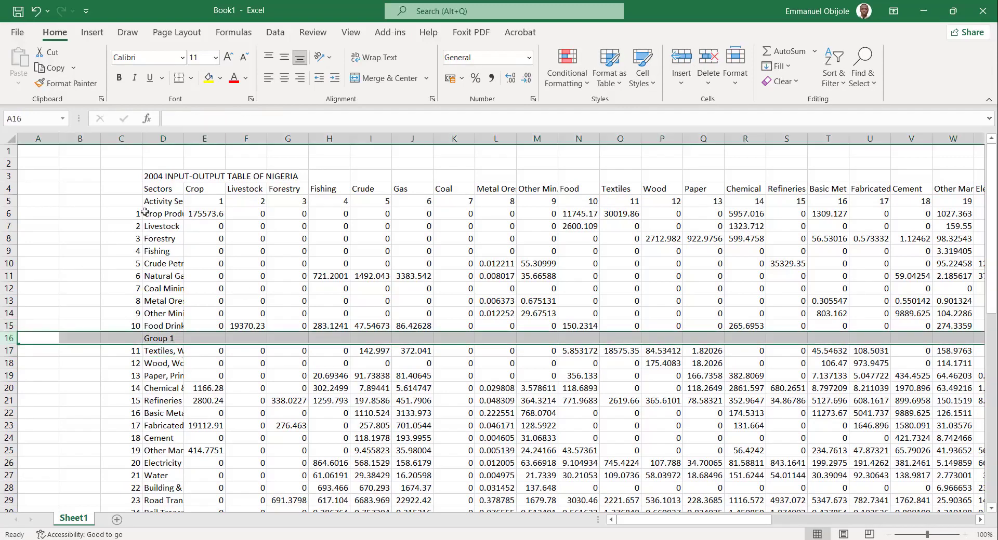
pyautogui.click(119, 78)
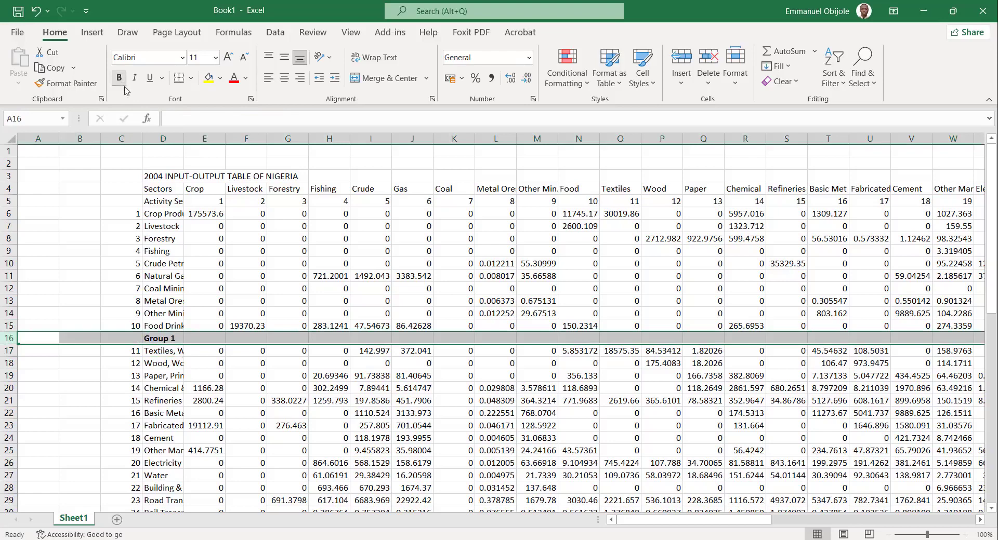
pyautogui.click(244, 401)
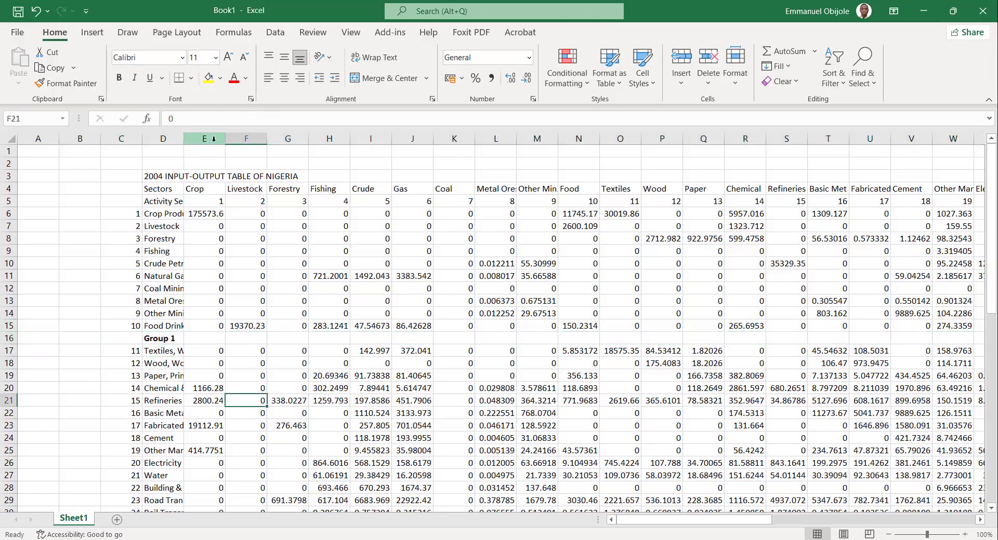
# Widen column D to show more of the sector names and highlight the ten sectors from Crop Production to Food Drink.
pyautogui.moveTo(185, 139); pyautogui.dragTo(245, 235)
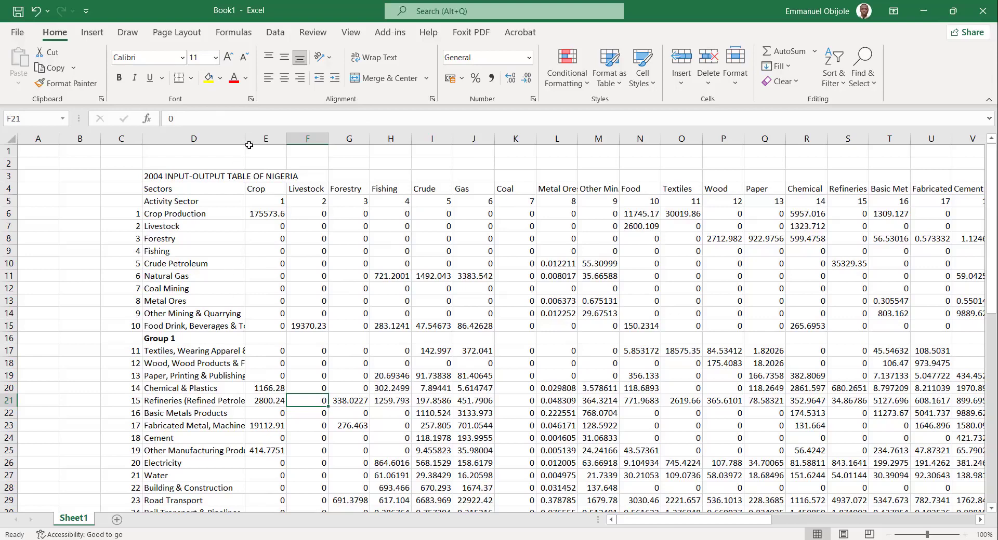
pyautogui.moveTo(248, 138); pyautogui.dragTo(268, 146)
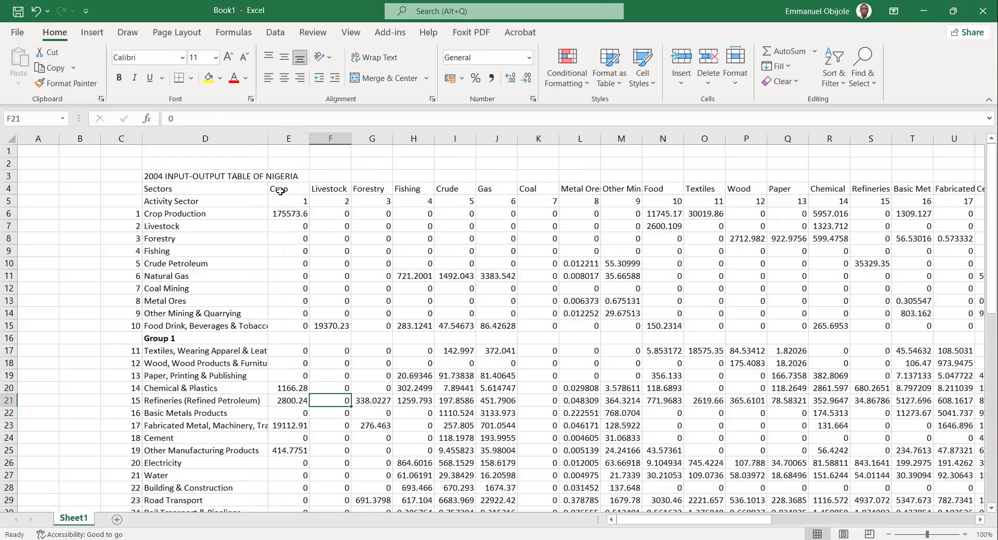
pyautogui.click(223, 374)
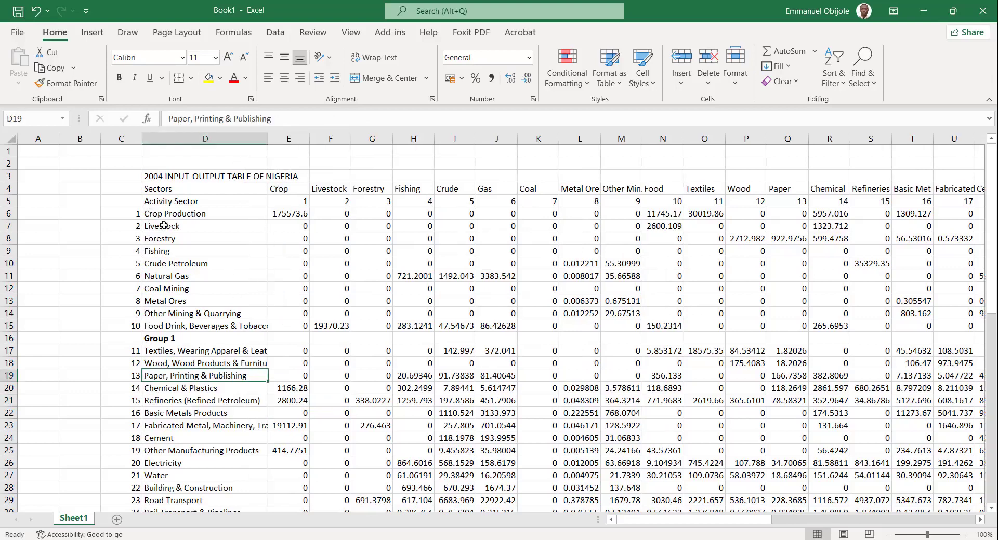
pyautogui.moveTo(164, 214); pyautogui.dragTo(177, 325)
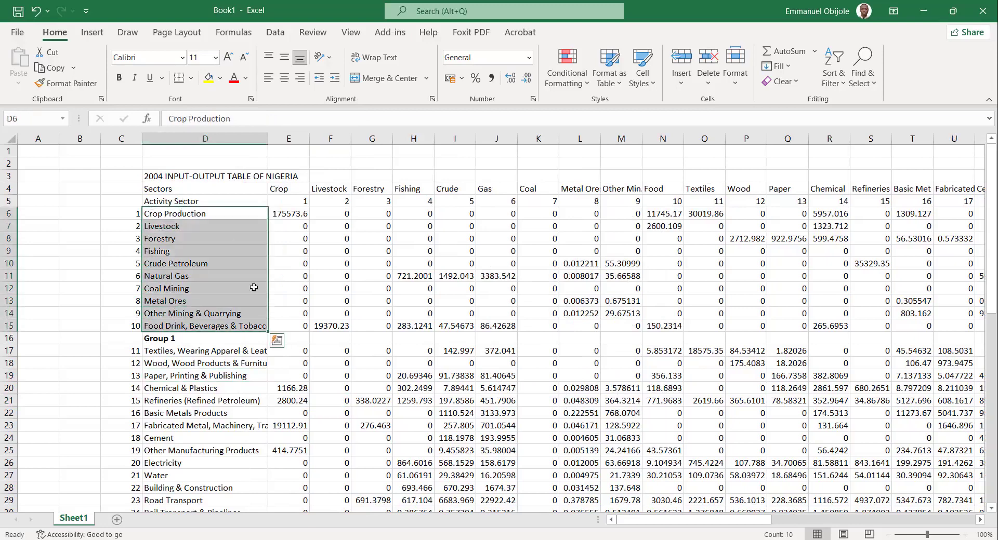
pyautogui.click(299, 337)
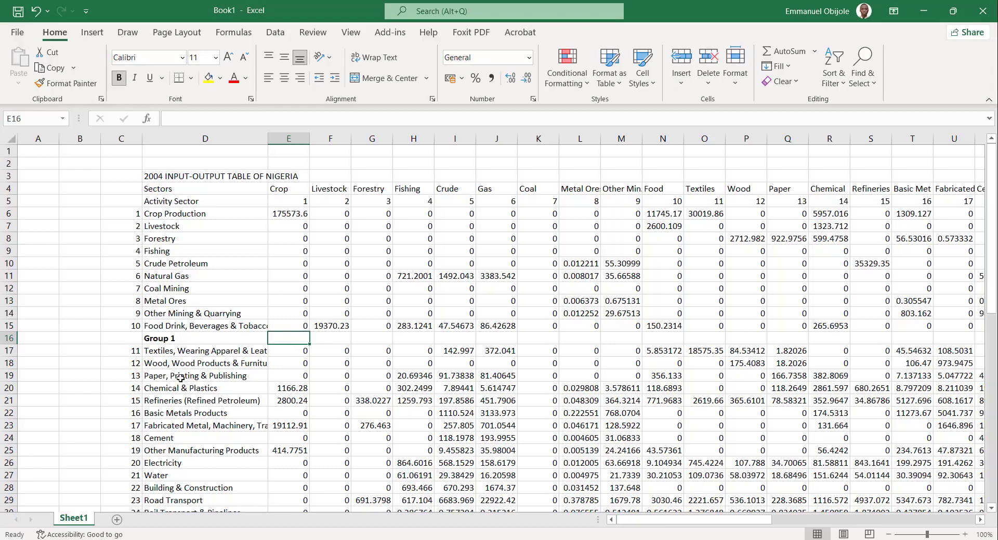
# Insert a row above sector 21, Water, label it "Group 2" in the sector-name column and make the row bold.
pyautogui.scroll(-1, 180, 378)
pyautogui.scroll(-3, 180, 378)
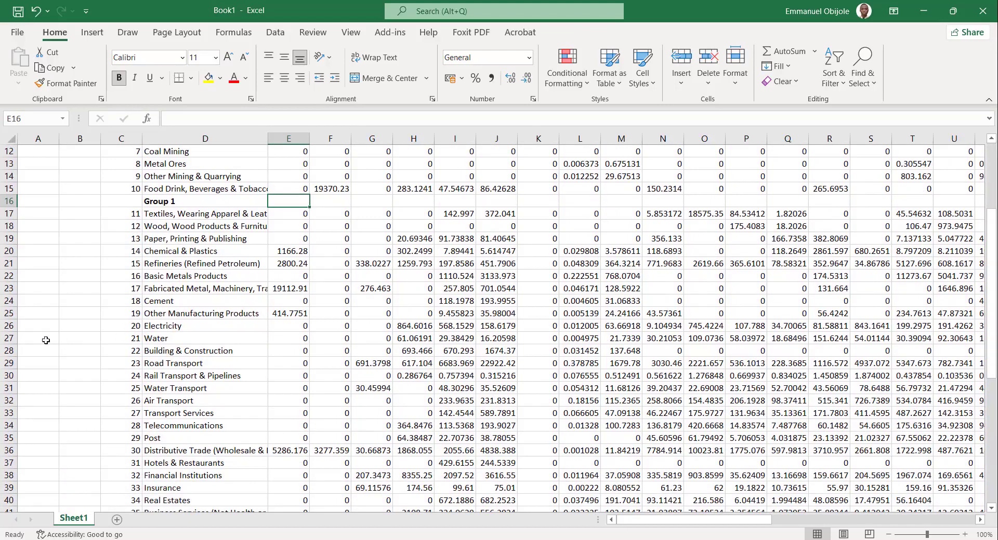
pyautogui.click(5, 339)
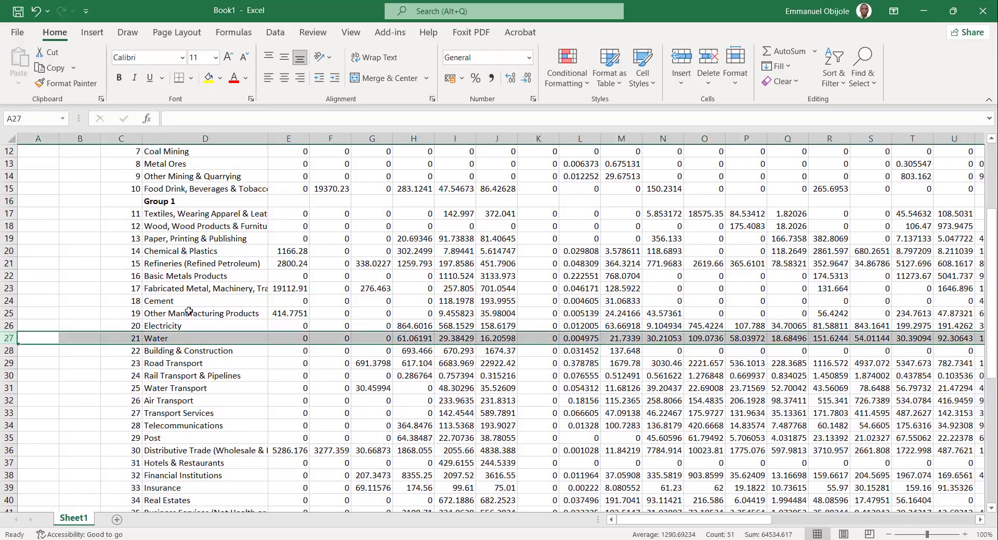
pyautogui.click(678, 56)
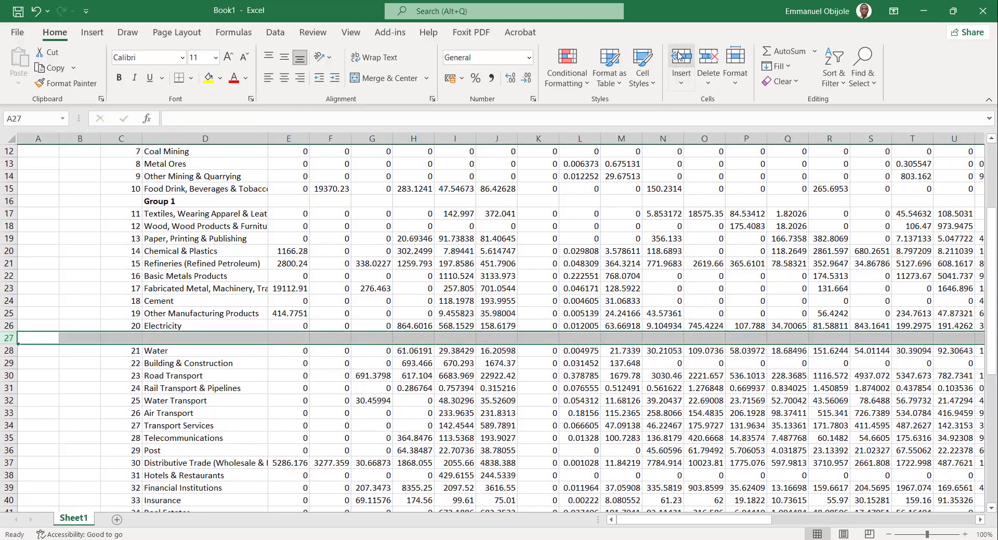
pyautogui.click(156, 340)
pyautogui.write('F')
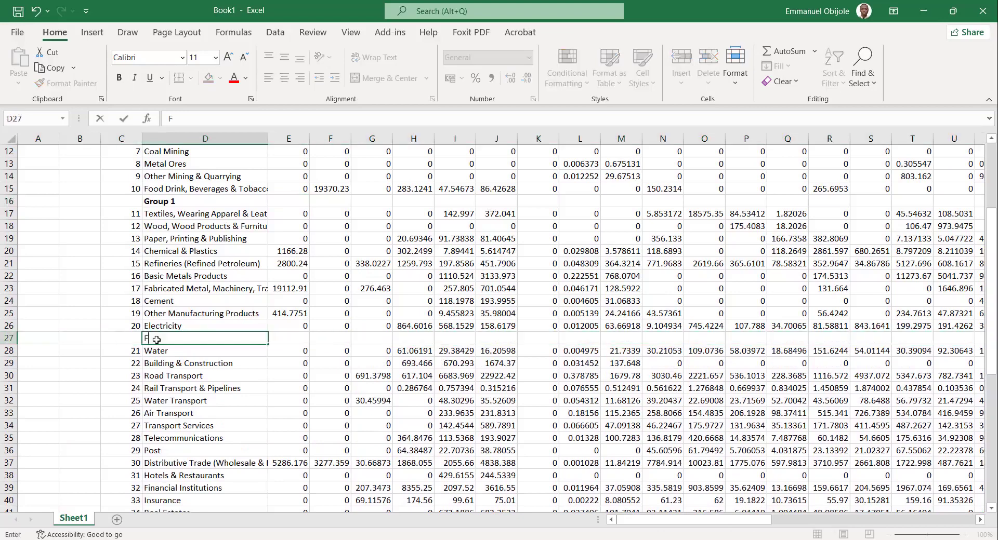
pyautogui.write('up 2')
pyautogui.click(10, 339)
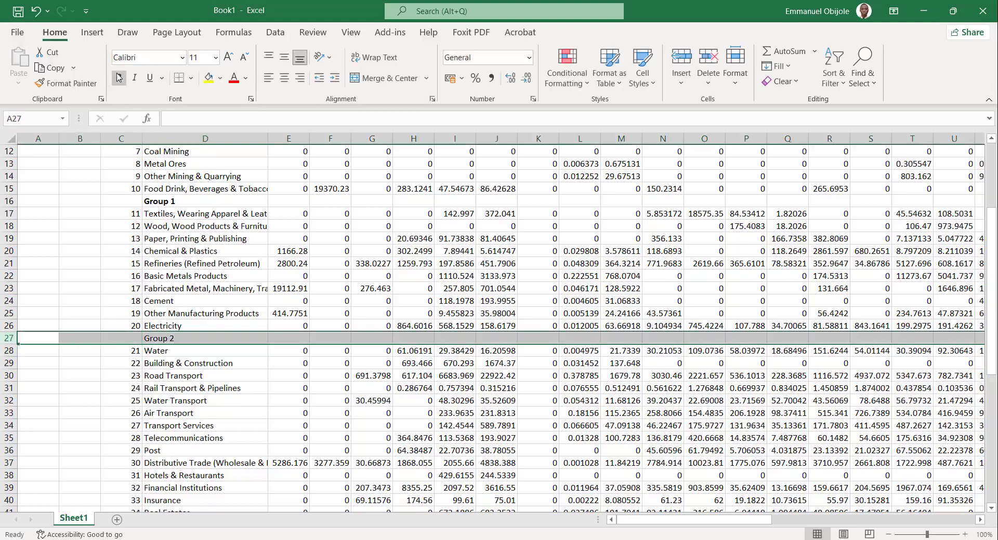
pyautogui.click(157, 377)
# Insert a bold row labelled "Group 3" above sector 31, Hotels & Restaurants.
pyautogui.scroll(-4, 158, 378)
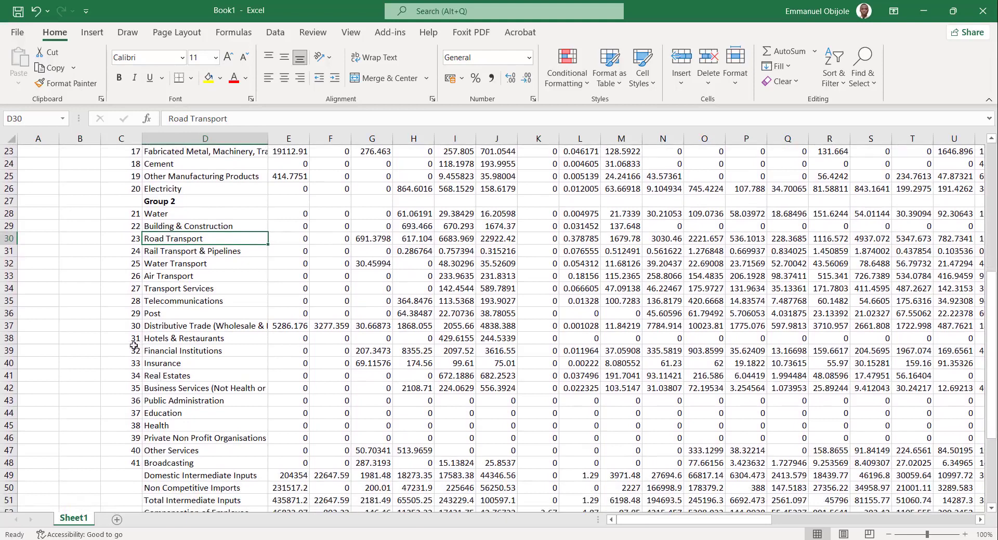
pyautogui.click(8, 339)
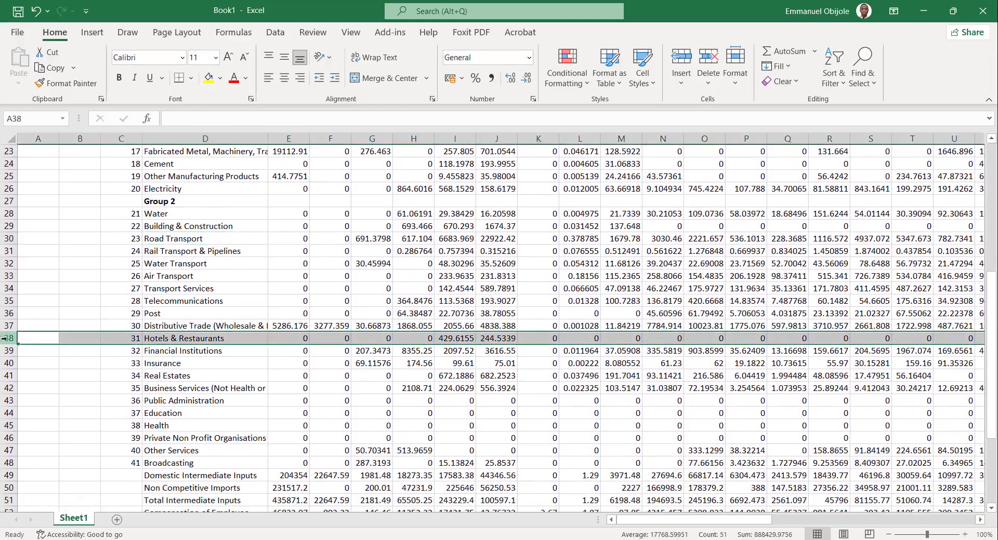
pyautogui.click(681, 58)
pyautogui.click(169, 339)
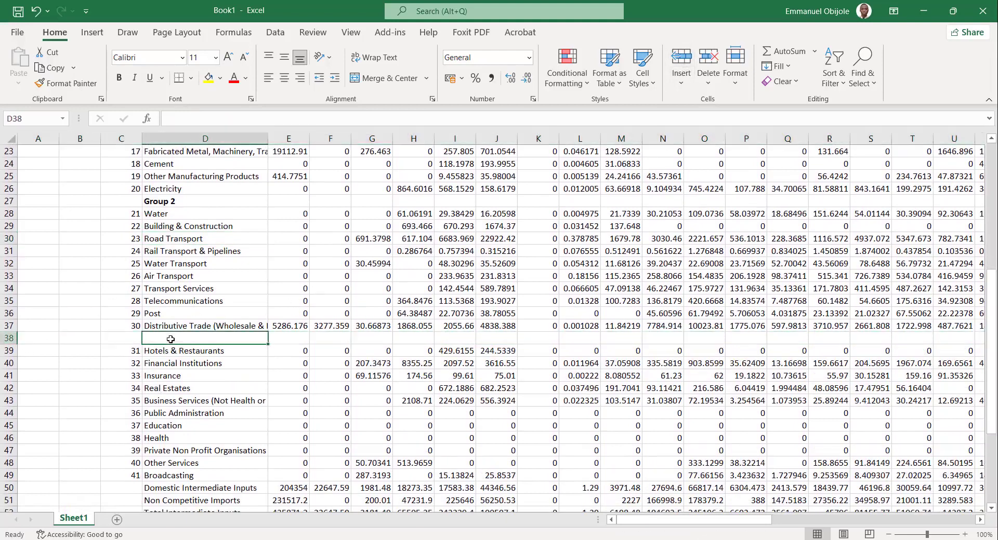
pyautogui.write('Grou')
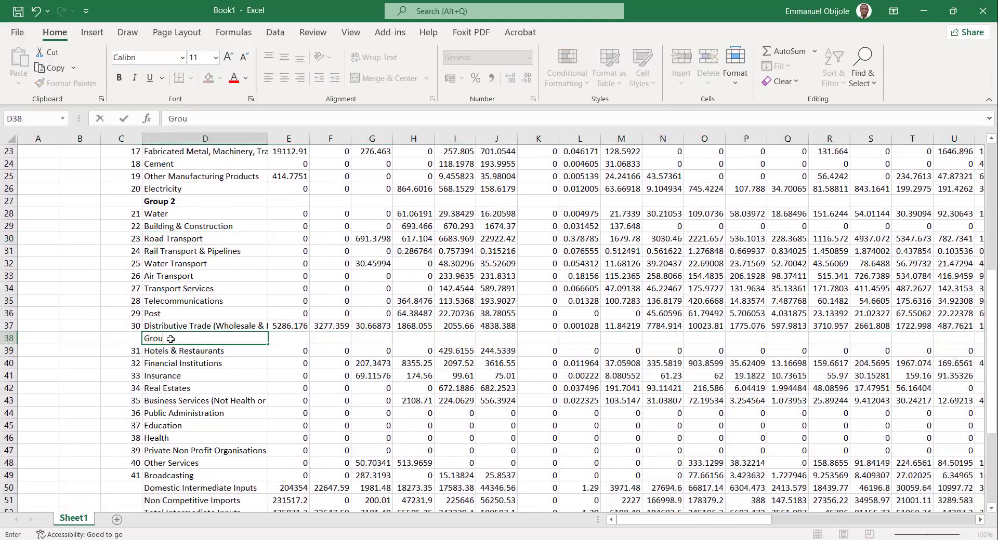
pyautogui.write('p 3')
pyautogui.click(8, 340)
pyautogui.hotkey('ctrl', 'b')
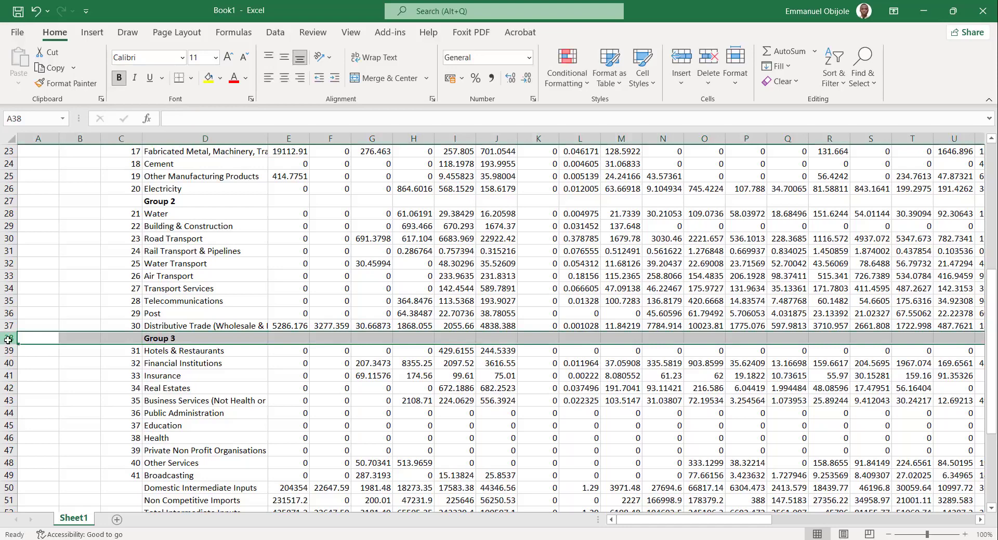
pyautogui.click(248, 446)
# Insert a bold row labelled "Group 4" below sector 41, Broadcasting, above the Domestic Intermediate Inputs row.
pyautogui.click(6, 489)
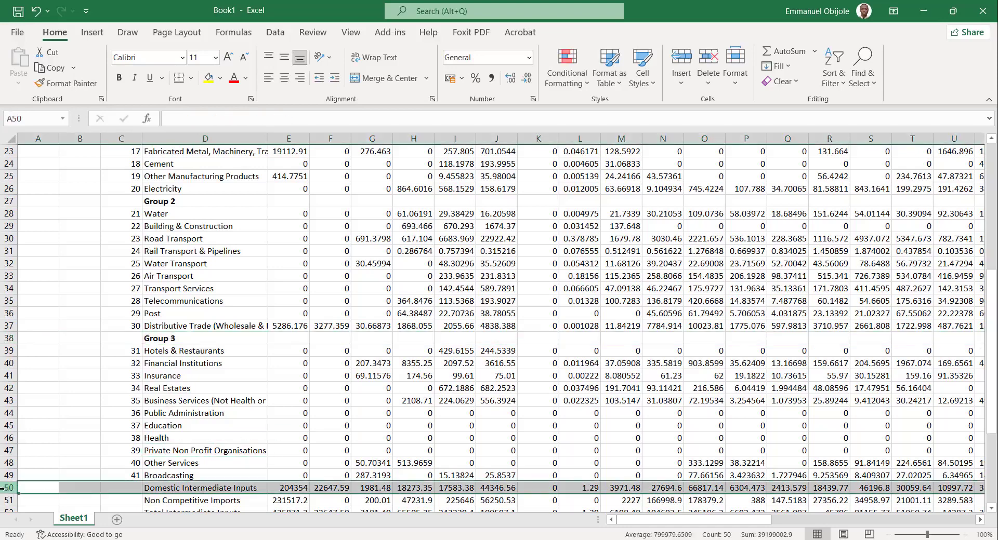
pyautogui.click(672, 61)
pyautogui.click(172, 486)
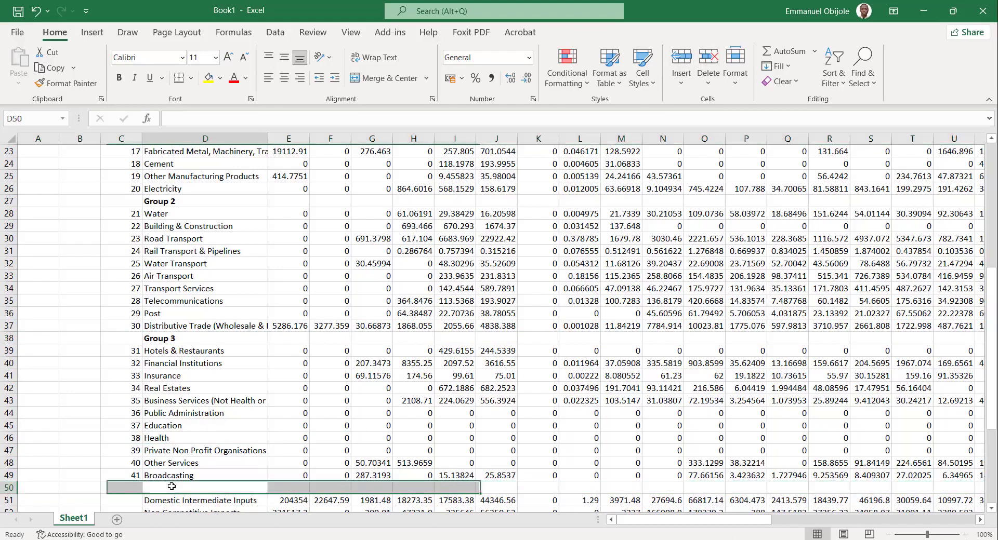
pyautogui.write('Group')
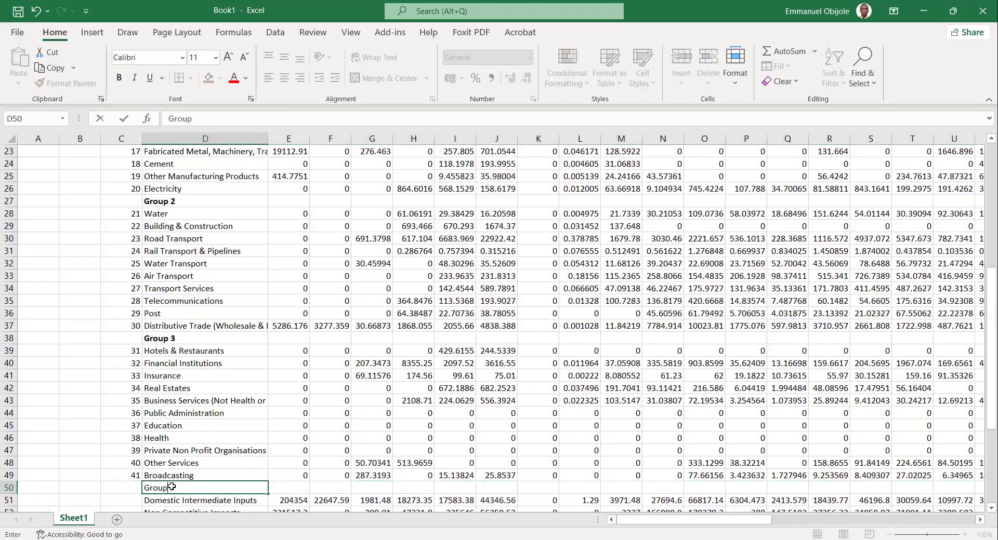
pyautogui.write(' 4')
pyautogui.click(3, 489)
pyautogui.click(118, 78)
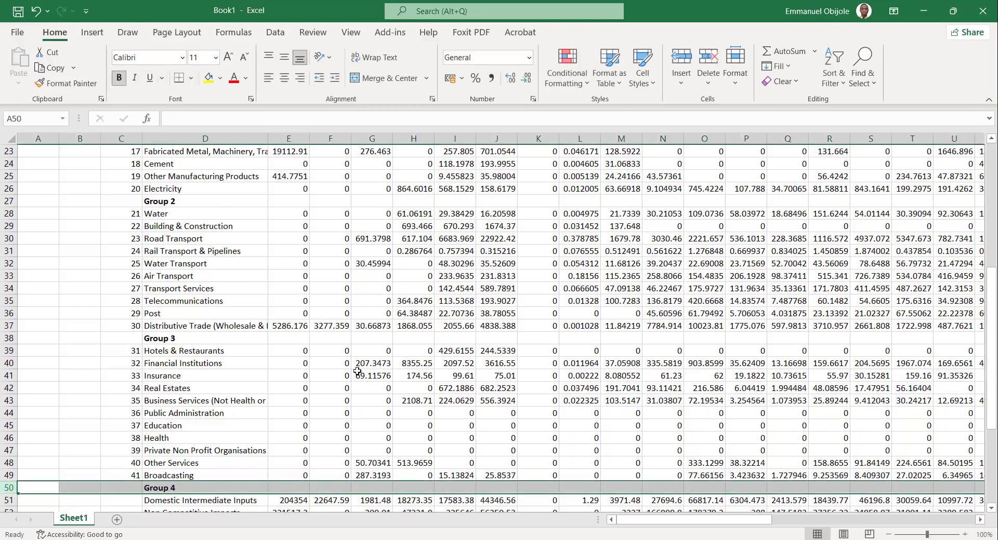
pyautogui.moveTo(358, 372); pyautogui.dragTo(370, 400)
pyautogui.click(537, 318)
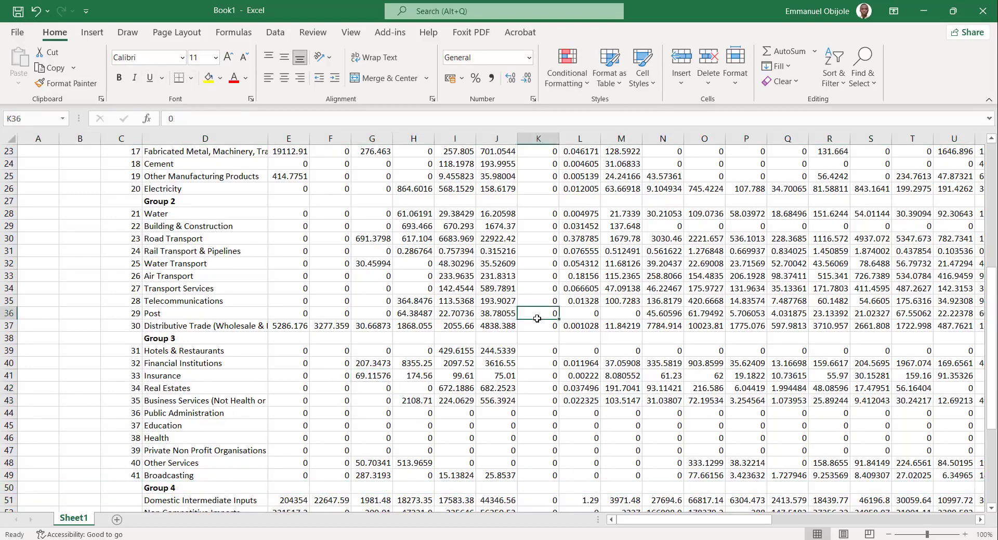
# Insert a bold row labelled "Agriculture" between sector 4, Fishing, and sector 5, Crude Petroleum.
pyautogui.scroll(7, 537, 319)
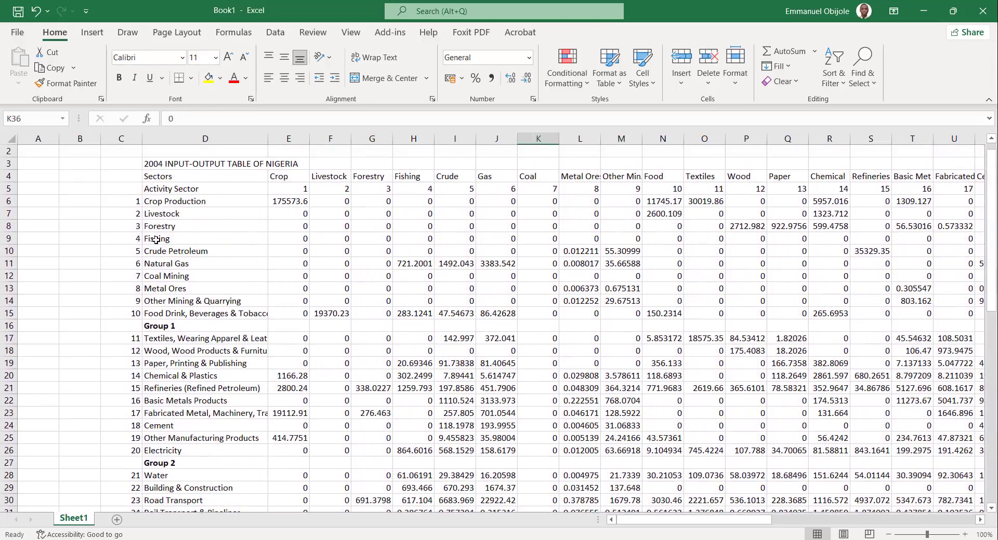
pyautogui.click(9, 251)
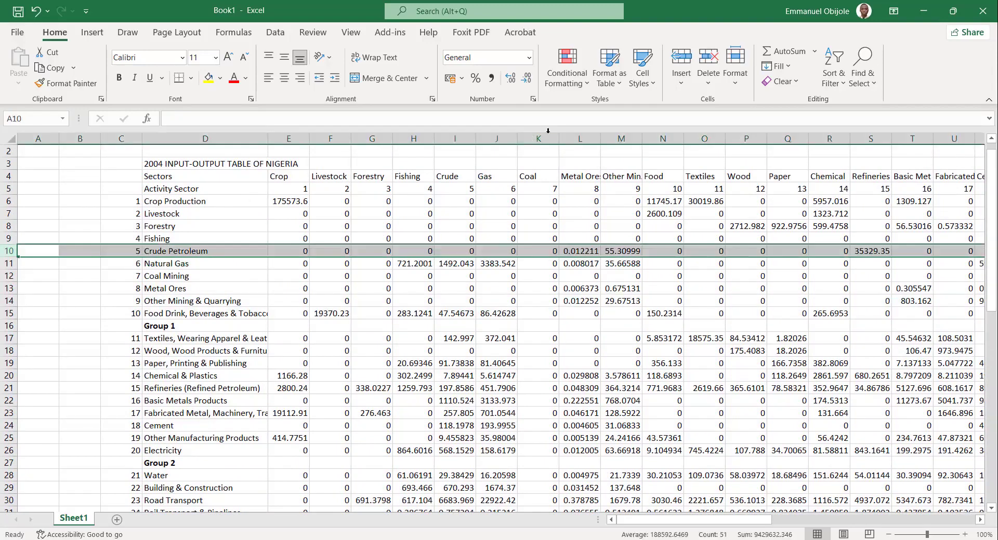
pyautogui.click(674, 54)
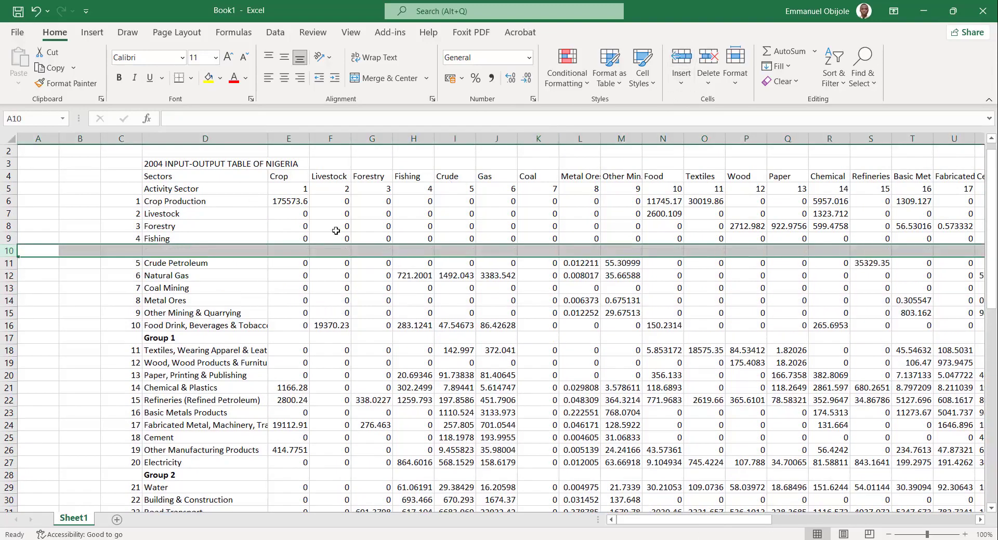
pyautogui.click(196, 254)
pyautogui.write('Agriculture')
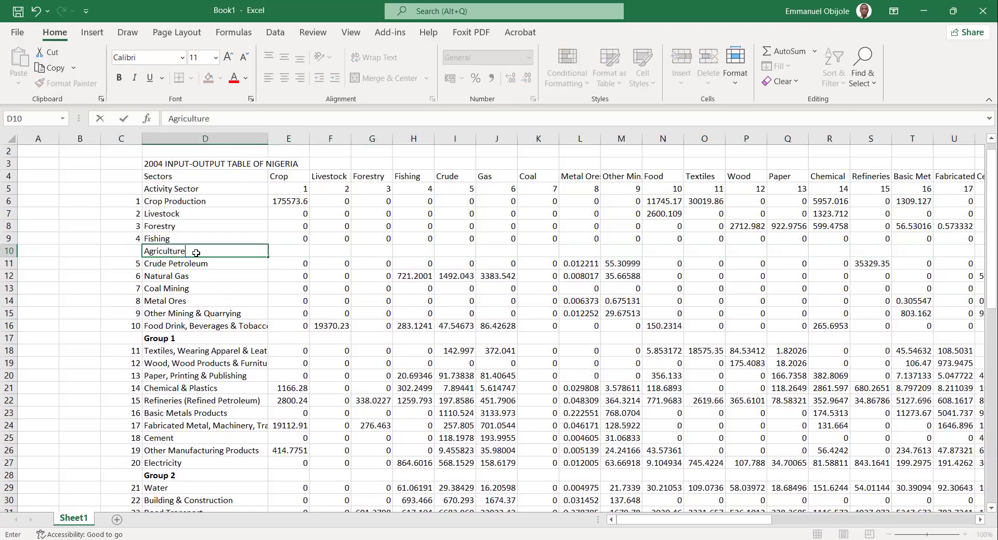
pyautogui.click(8, 251)
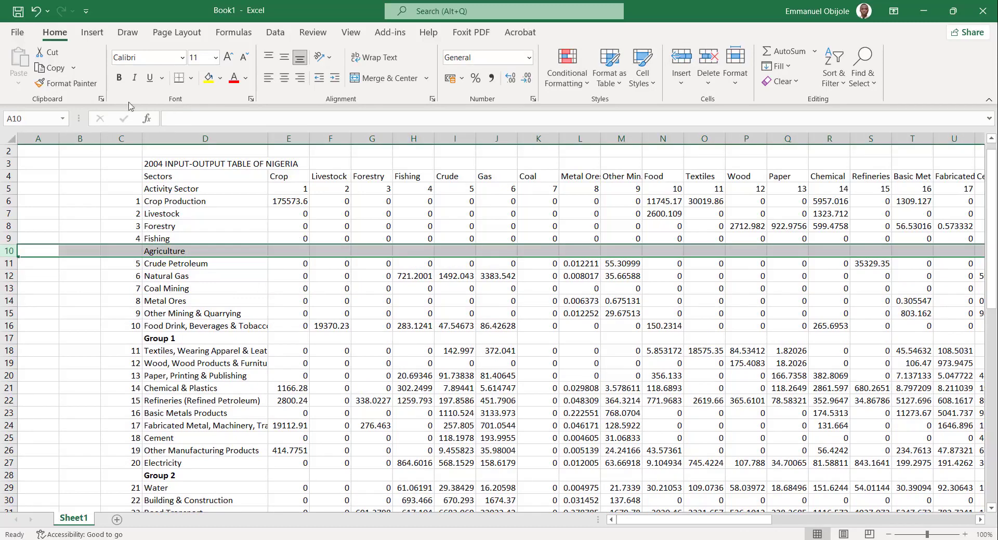
pyautogui.hotkey('ctrl', 'b')
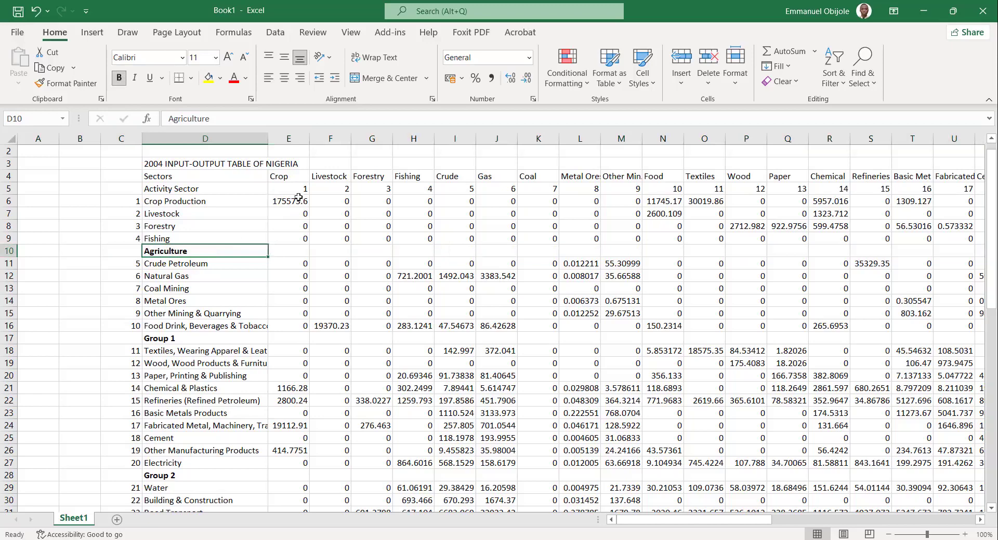
# Highlight the Crop column's entries for sectors 1 to 4, and delete the Agriculture row.
pyautogui.moveTo(299, 196); pyautogui.dragTo(298, 241)
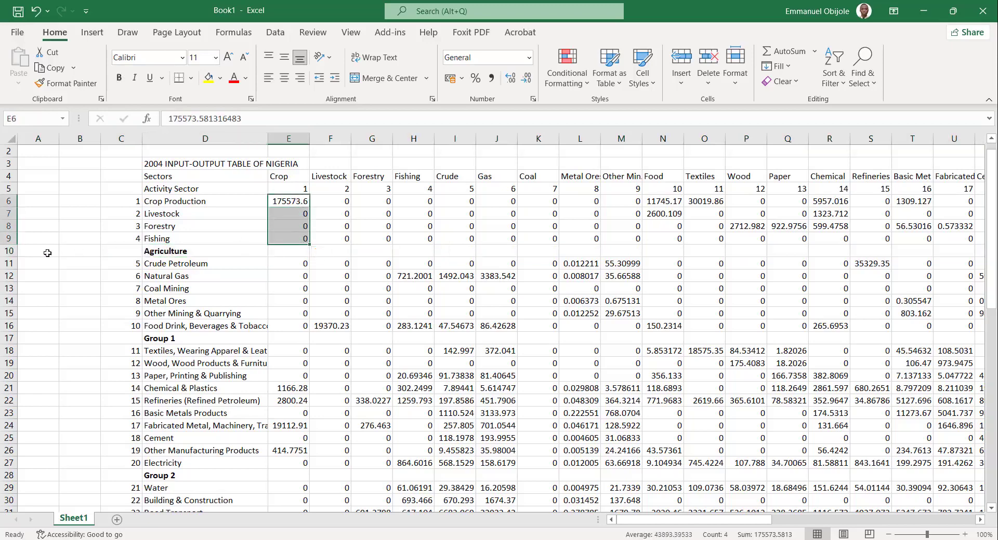
pyautogui.click(8, 251)
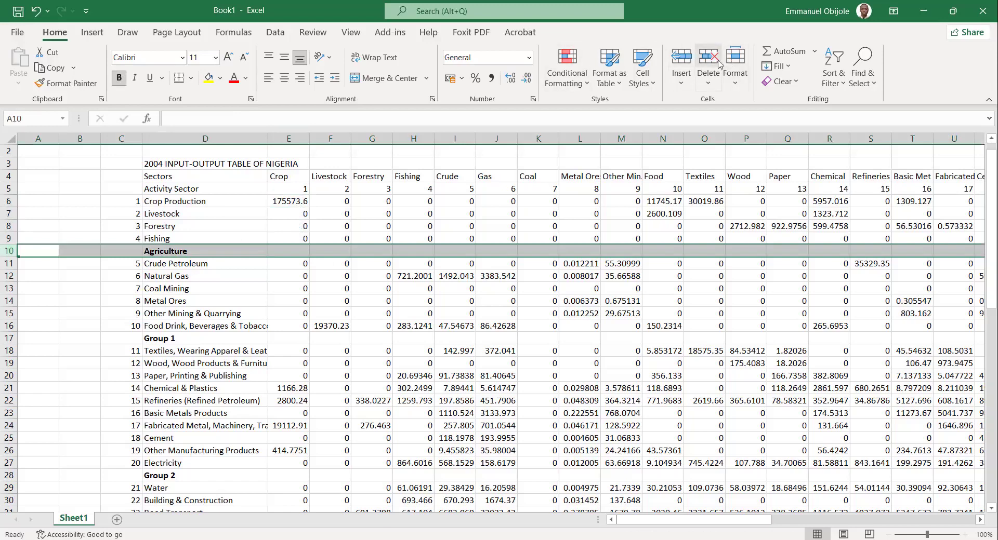
pyautogui.click(701, 60)
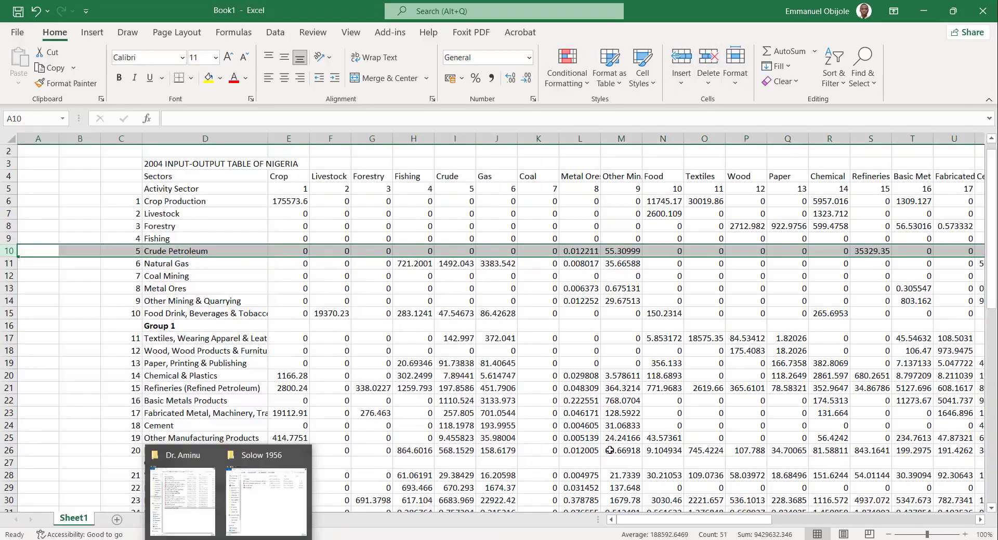
pyautogui.click(620, 438)
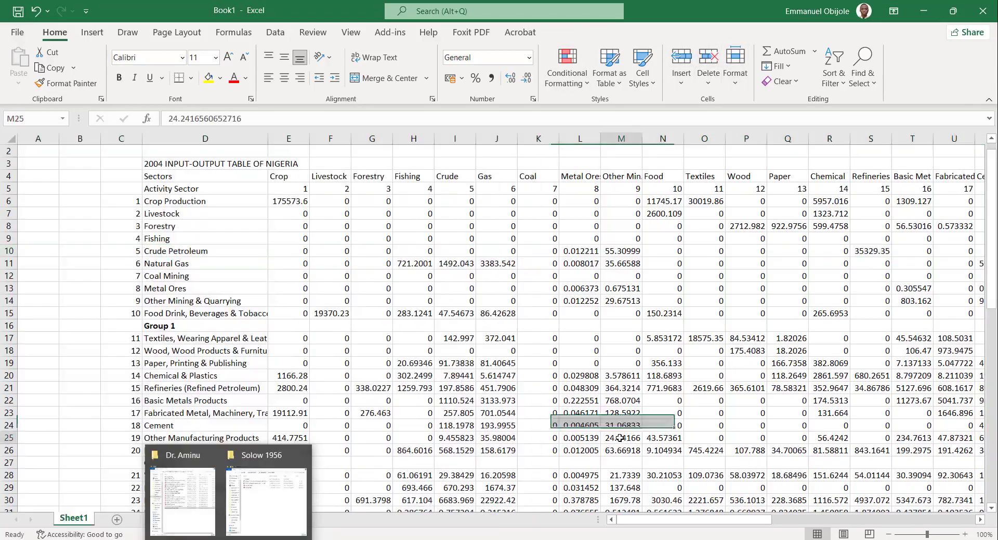
pyautogui.click(335, 388)
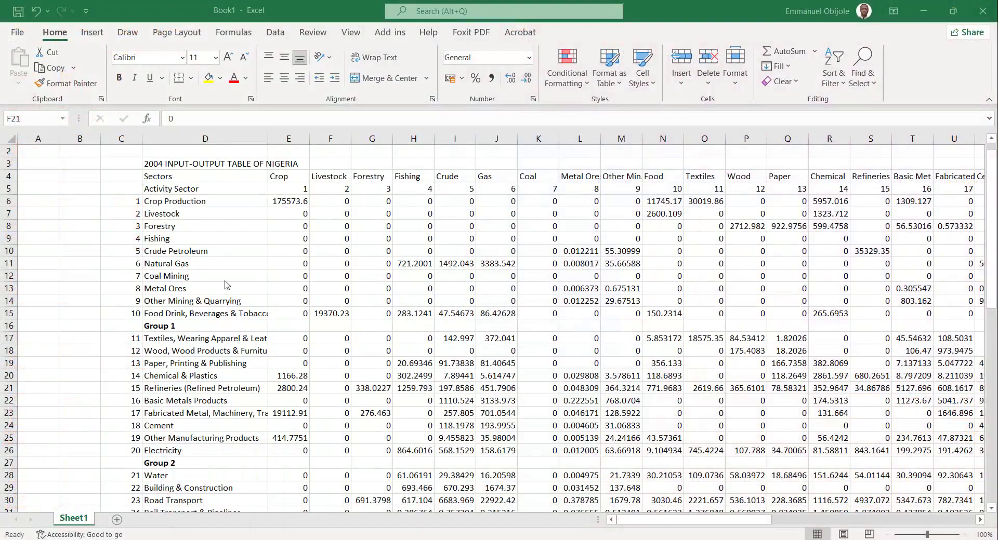
pyautogui.scroll(-10, 225, 285)
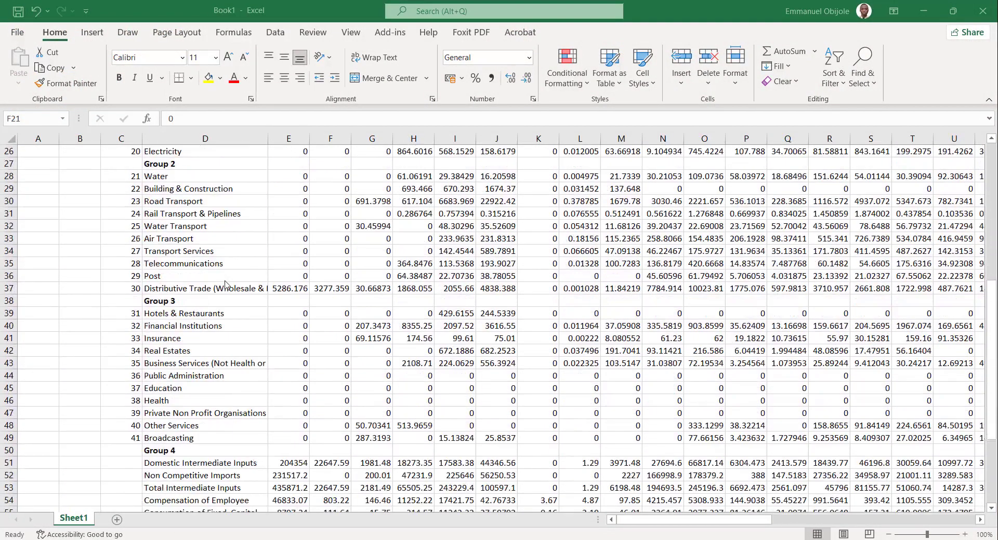
pyautogui.scroll(10, 225, 285)
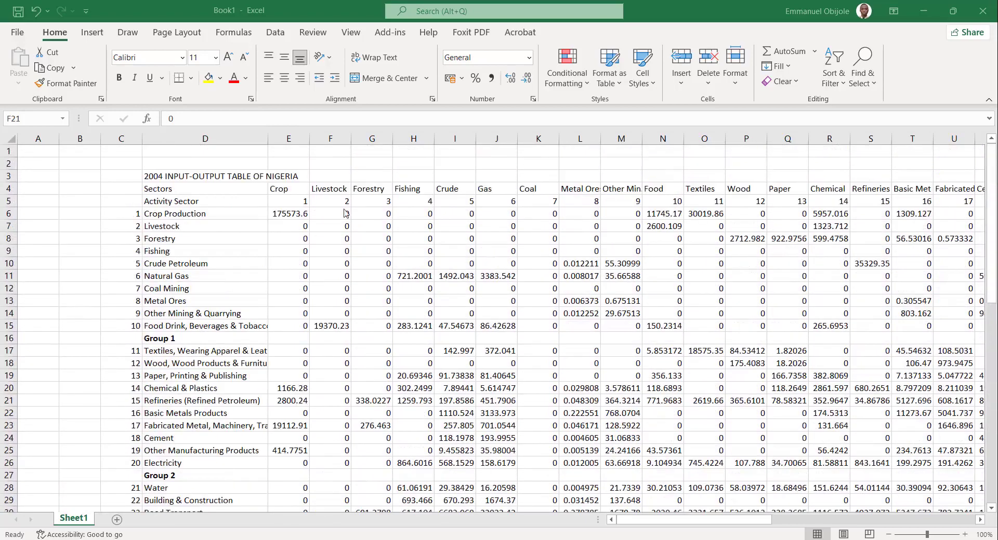
# Insert a blank column before sector 11, Textiles, and label it "Group 1" in the sector header row.
pyautogui.click(343, 201)
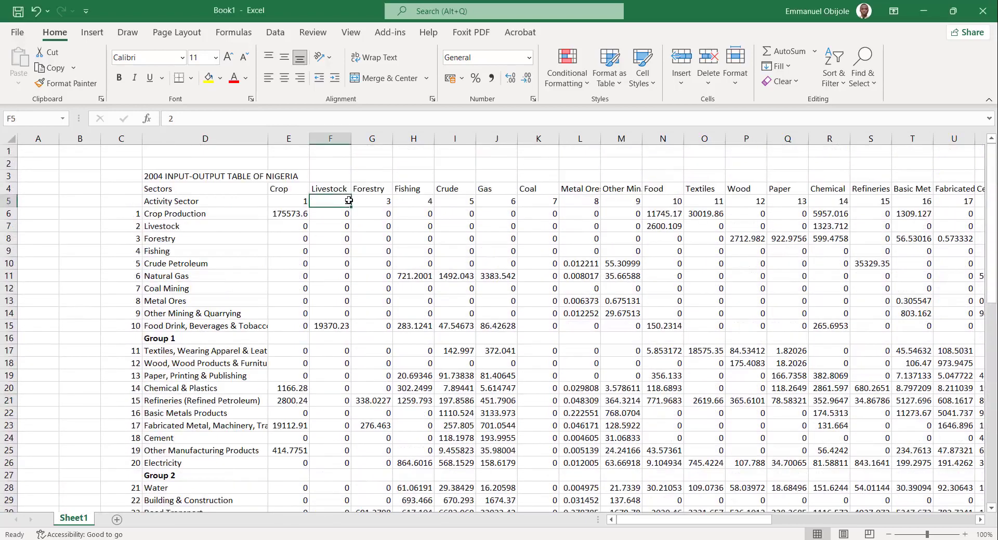
pyautogui.click(353, 201)
pyautogui.press('Right')
pyautogui.press('Right')
pyautogui.press('Right')
pyautogui.press('Right')
pyautogui.press('Right')
pyautogui.press('Right')
pyautogui.press('Right')
pyautogui.press('Right')
pyautogui.press('Right')
pyautogui.press('Left')
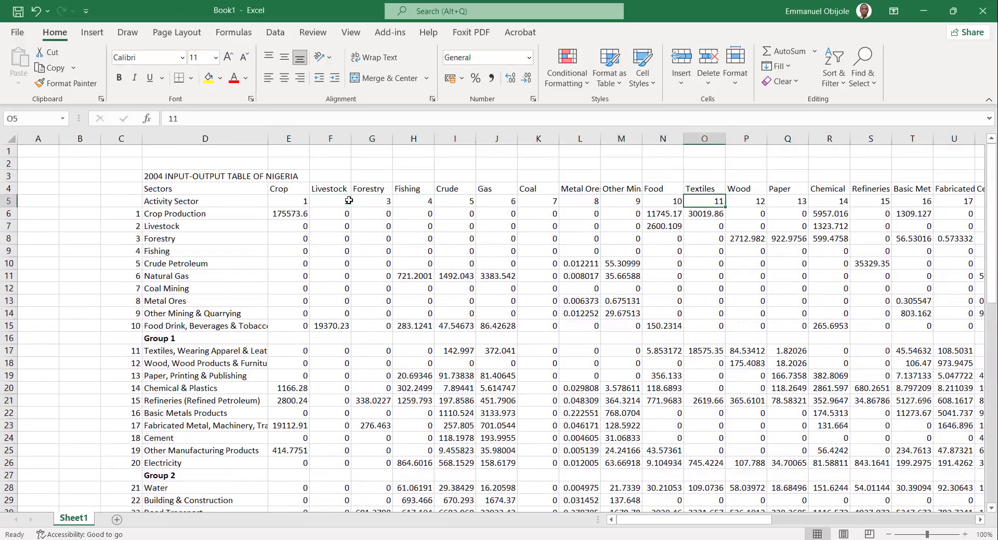
pyautogui.click(704, 138)
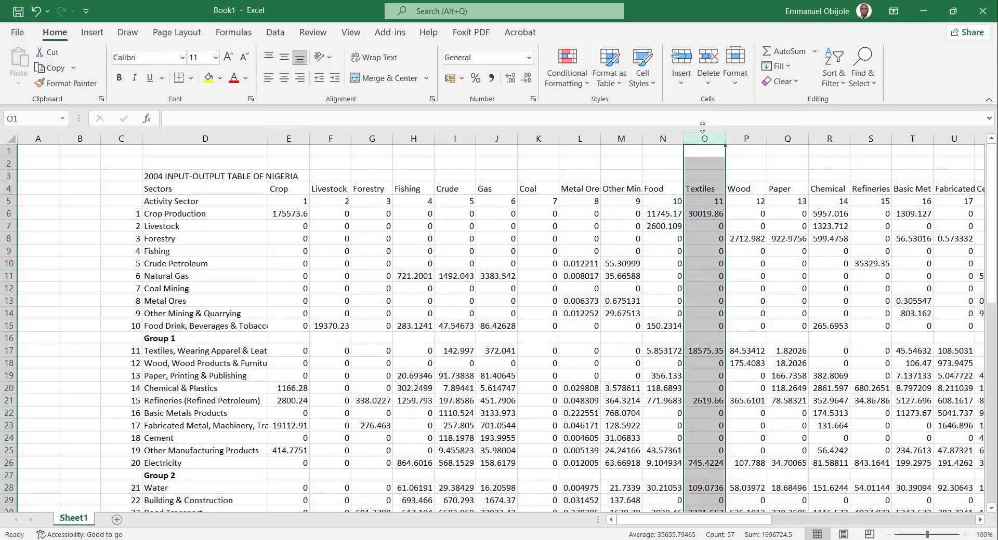
pyautogui.click(681, 56)
pyautogui.click(714, 188)
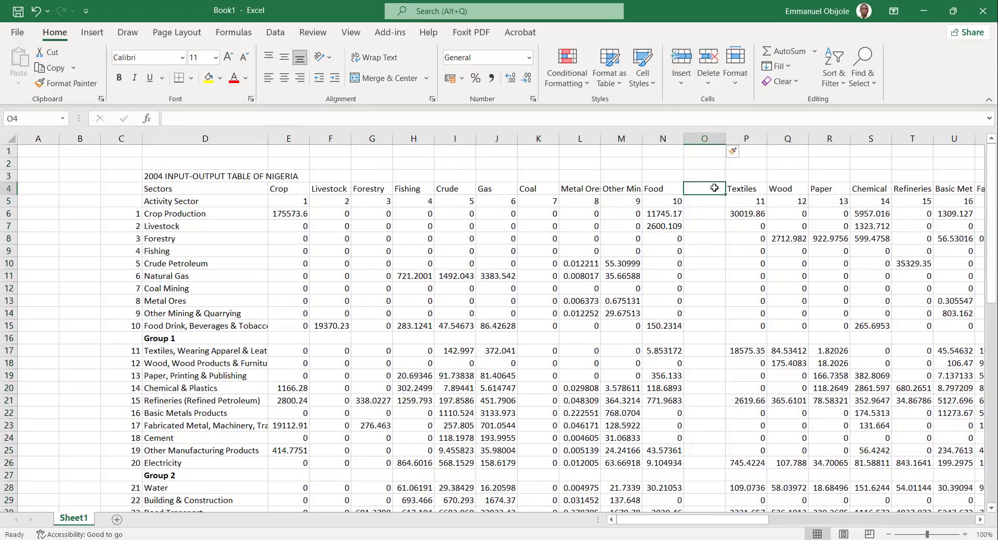
pyautogui.write('Group')
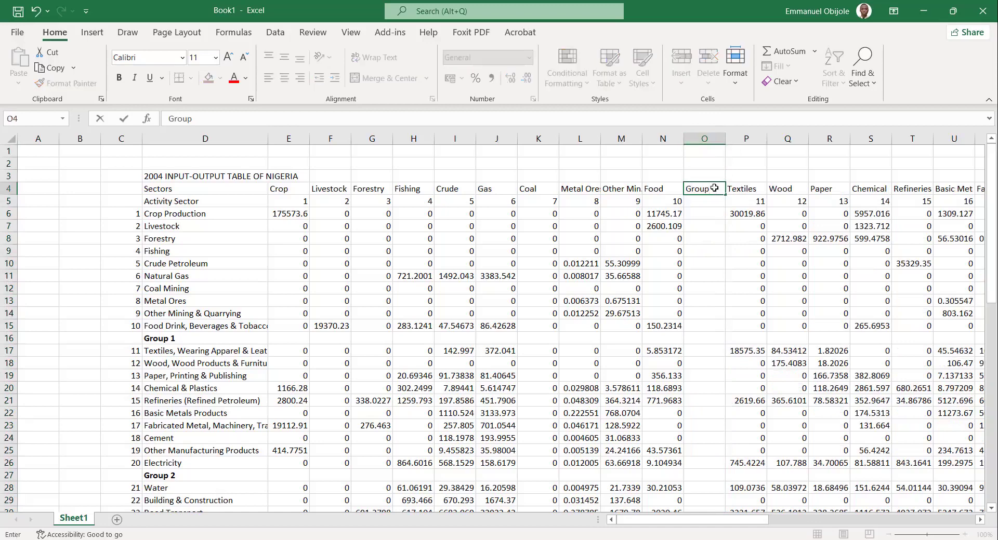
pyautogui.write(' 1')
# Make the entire Group 1 column bold and deselect it.
pyautogui.click(711, 140)
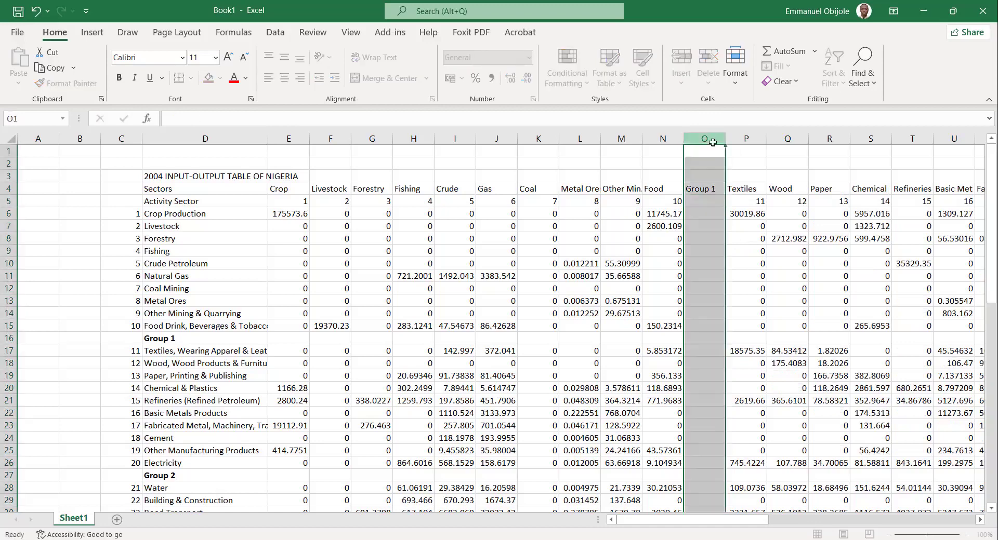
pyautogui.hotkey('ctrl', 'b')
pyautogui.click(791, 325)
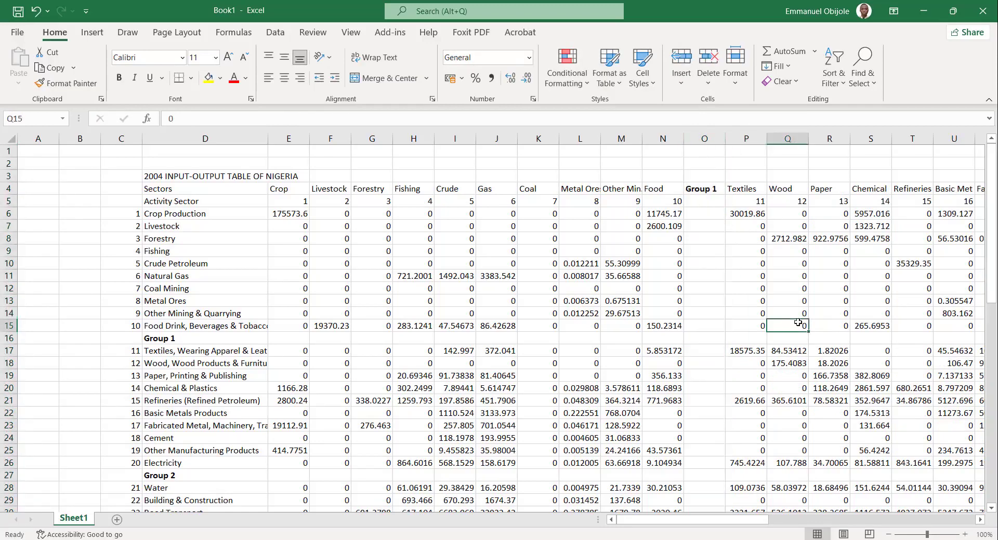
# Insert a blank column before sector 21, Water, and label it "Group 2" in the sector header row.
pyautogui.hscroll(2, 655, 341)
pyautogui.hscroll(6, 653, 341)
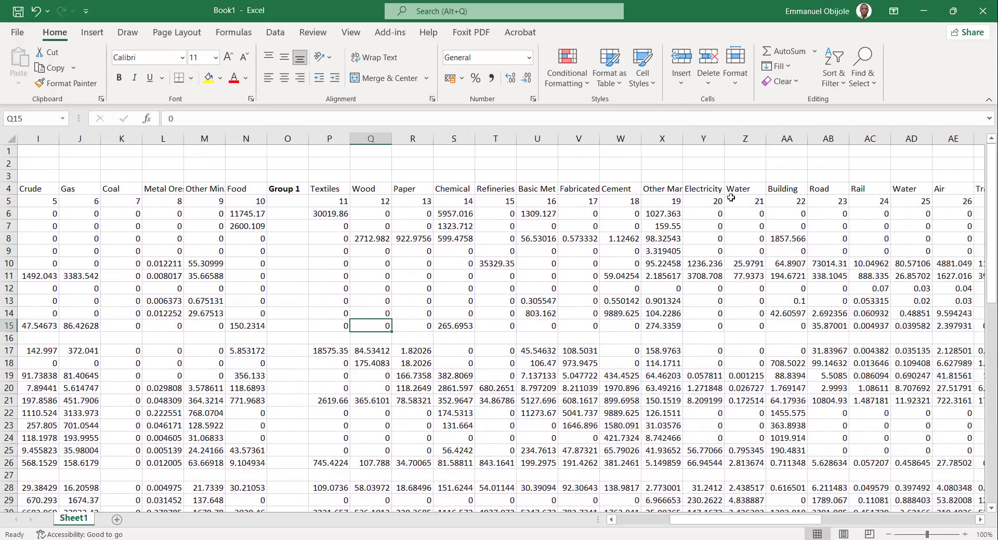
pyautogui.click(752, 200)
pyautogui.moveTo(322, 205); pyautogui.dragTo(743, 204)
pyautogui.click(743, 204)
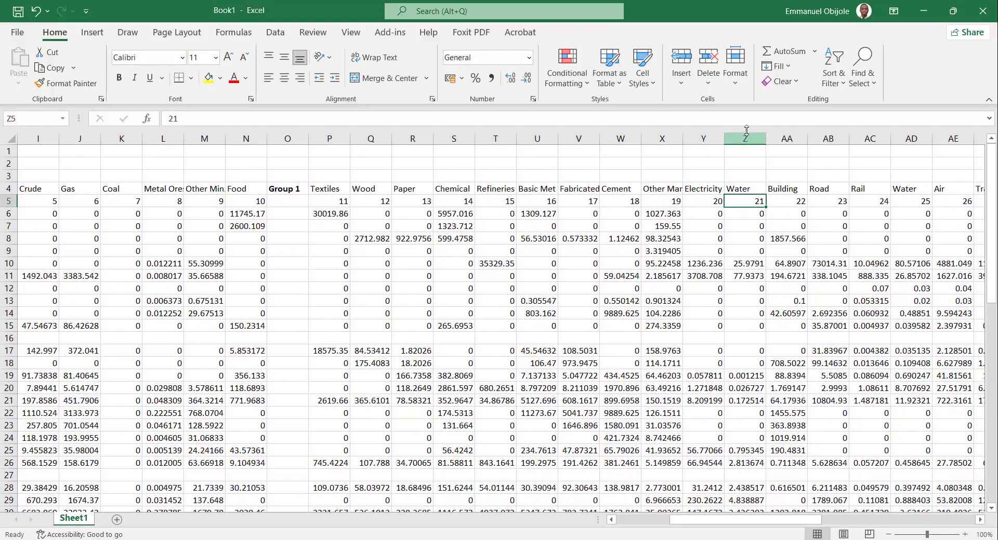
pyautogui.click(736, 134)
pyautogui.hotkey('ctrl', 'shift', '+')
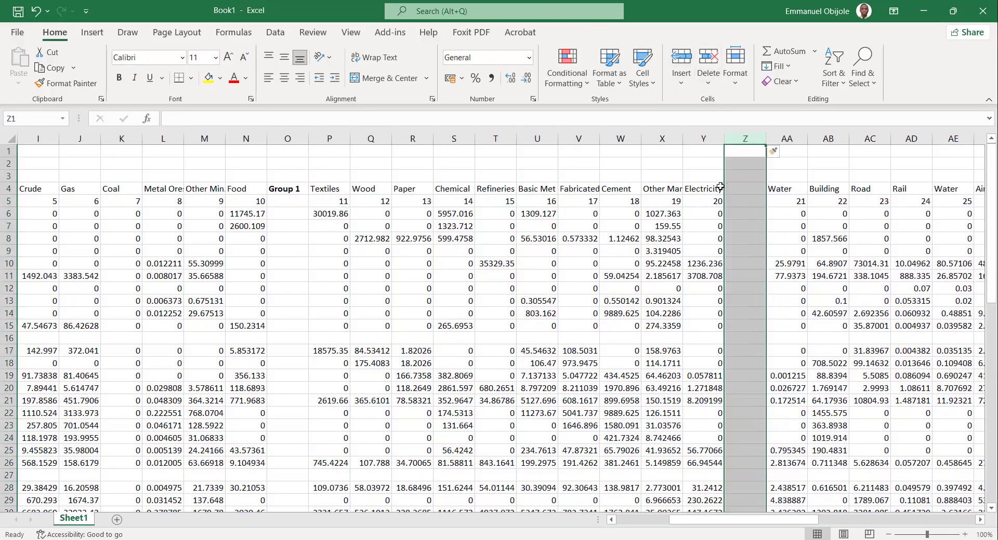
pyautogui.click(745, 179)
pyautogui.click(744, 189)
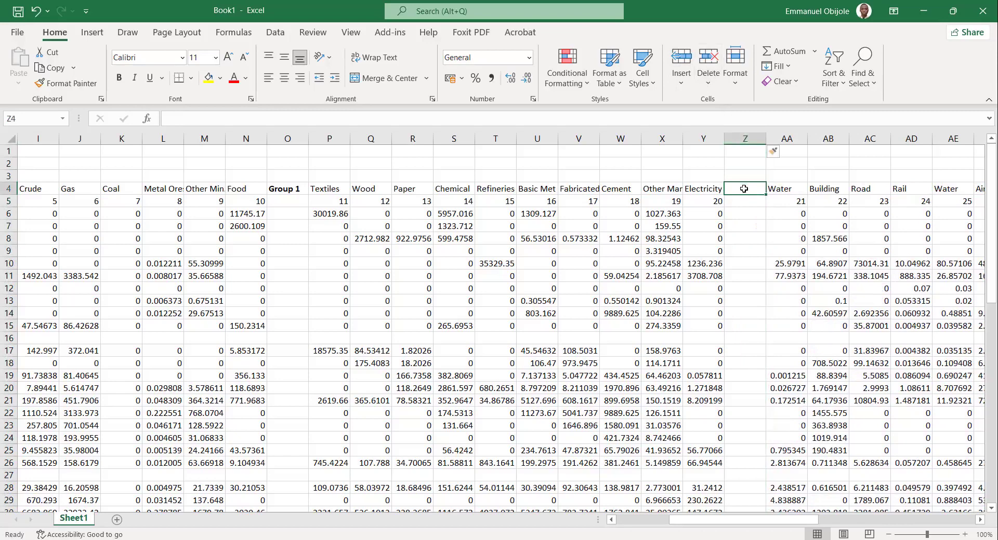
pyautogui.write('Group 2')
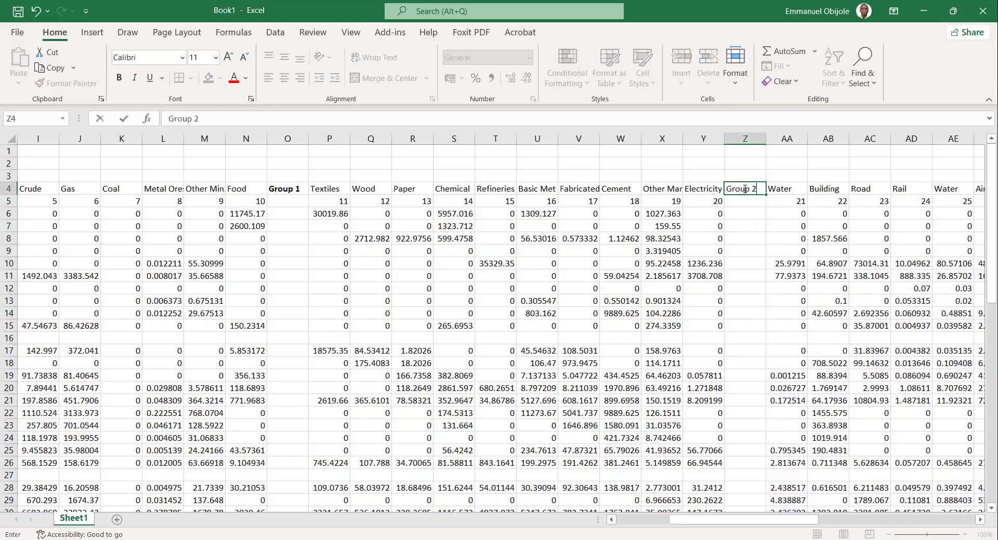
# Make the entire Group 2 column bold and deselect it.
pyautogui.click(745, 139)
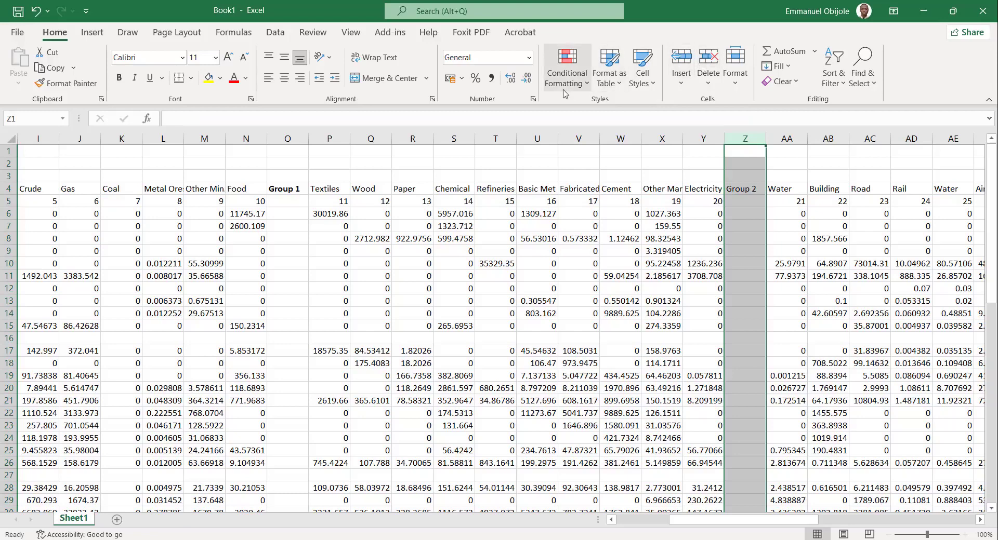
pyautogui.hotkey('ctrl', 'c')
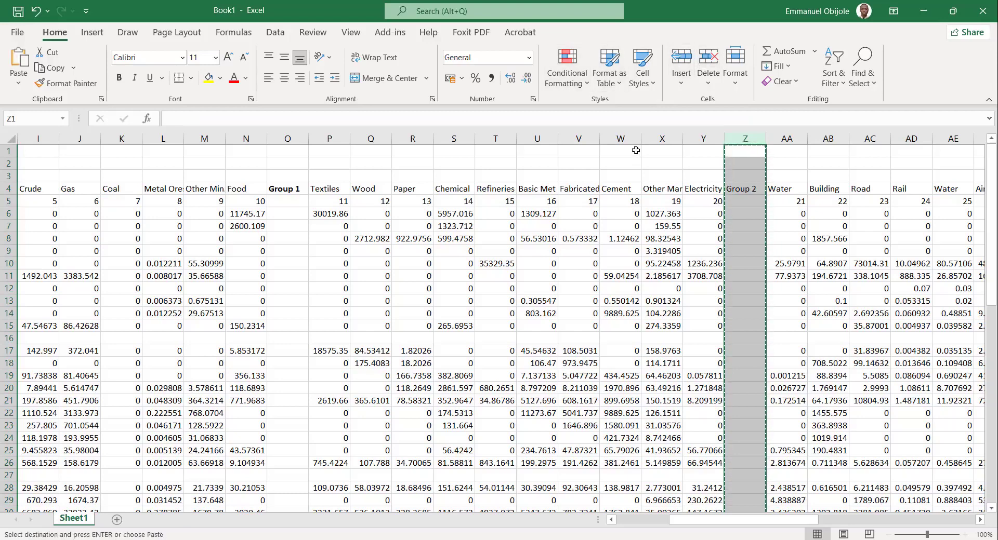
pyautogui.write('B')
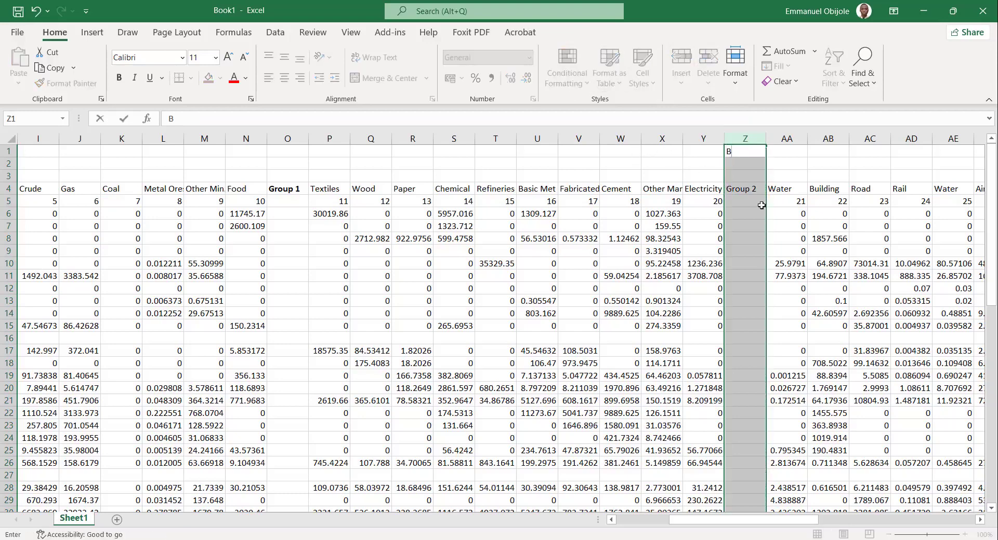
pyautogui.click(821, 270)
pyautogui.hotkey('ctrl', 'z')
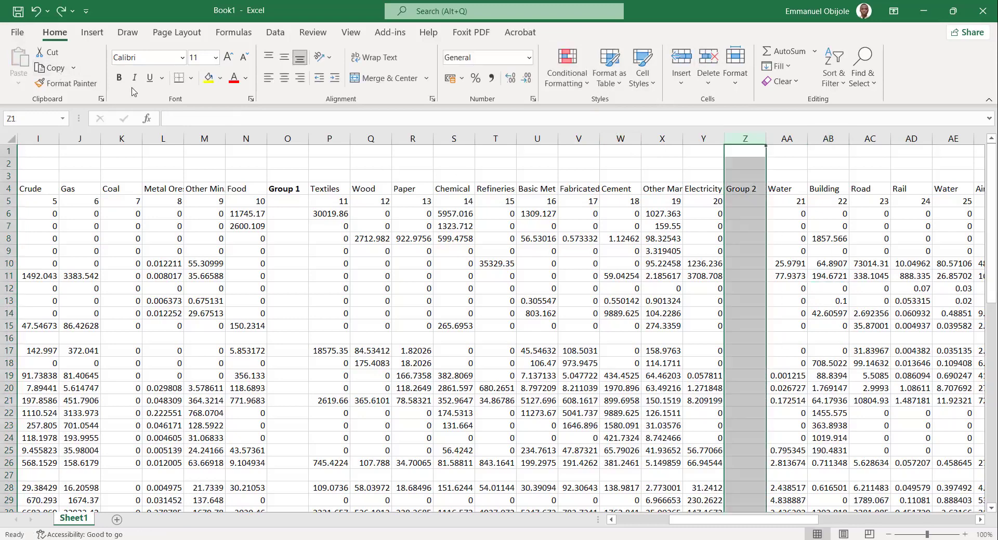
pyautogui.click(535, 280)
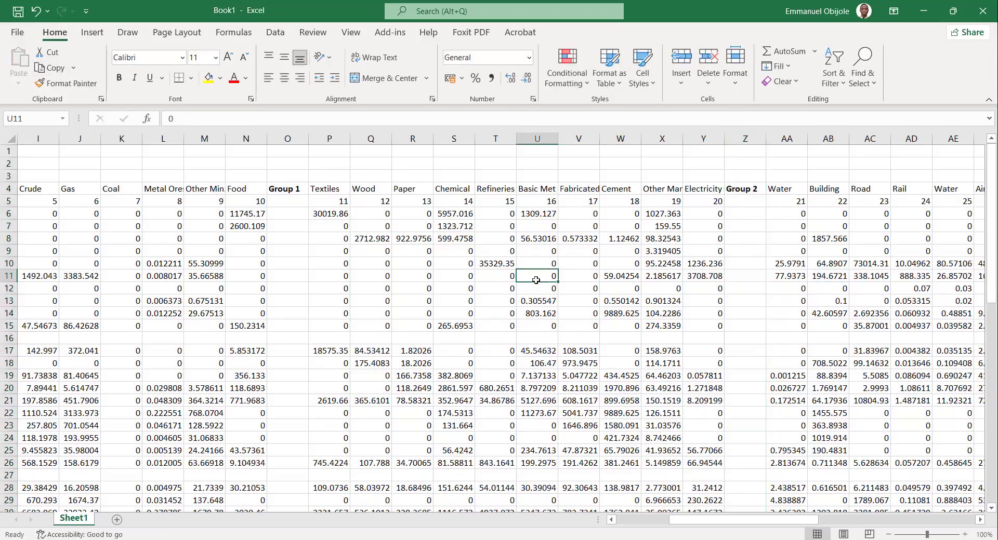
# Review the agriculture, industry and services sector lists in the Word document, and return to the input-output table in Excel.
pyautogui.press('Right')
pyautogui.press('Right')
pyautogui.press('Right')
pyautogui.press('Right')
pyautogui.press('Right')
pyautogui.press('Right')
pyautogui.press('Right')
pyautogui.press('Right')
pyautogui.press('Right')
pyautogui.press('Right')
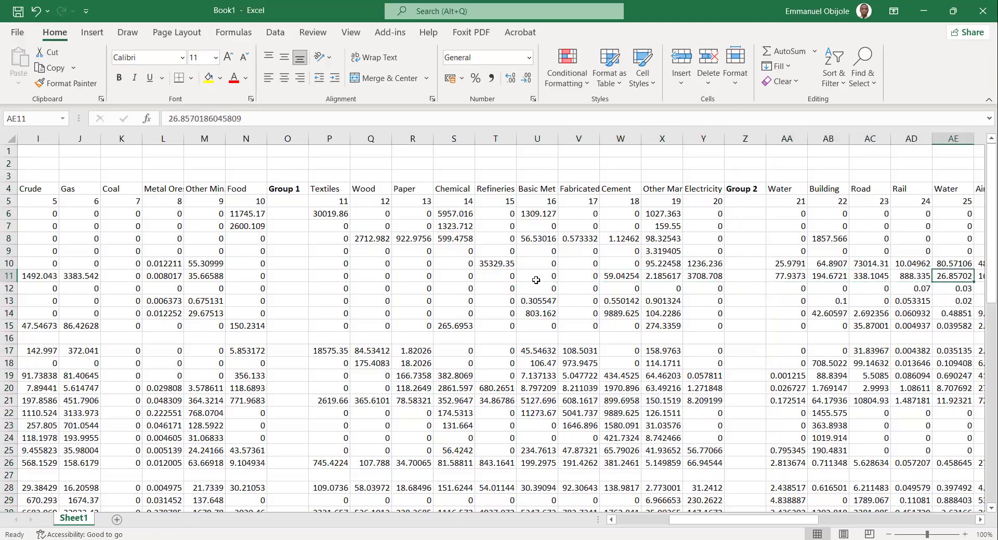
pyautogui.press('Right')
pyautogui.press('Right')
pyautogui.press('Right')
pyautogui.press('Right')
pyautogui.press('Right')
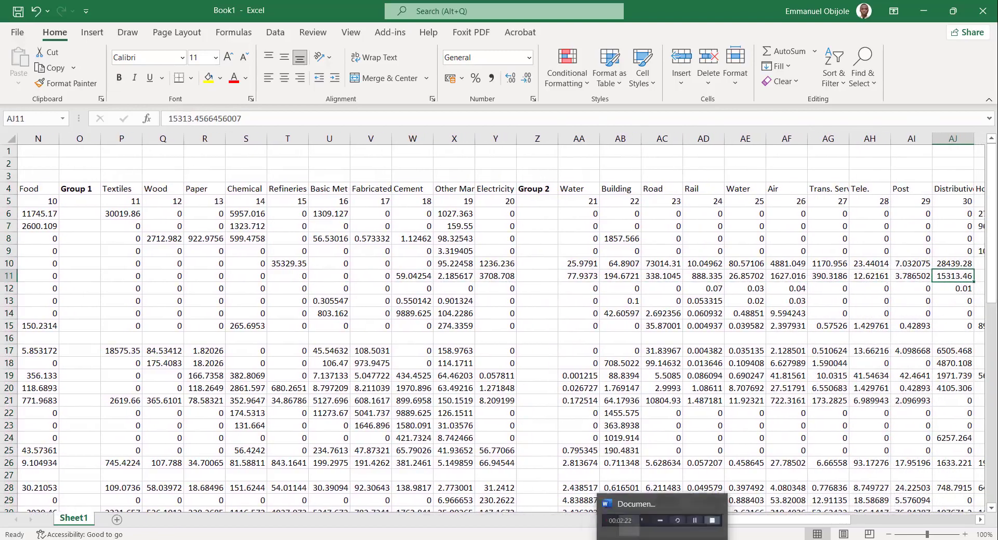
pyautogui.click(660, 515)
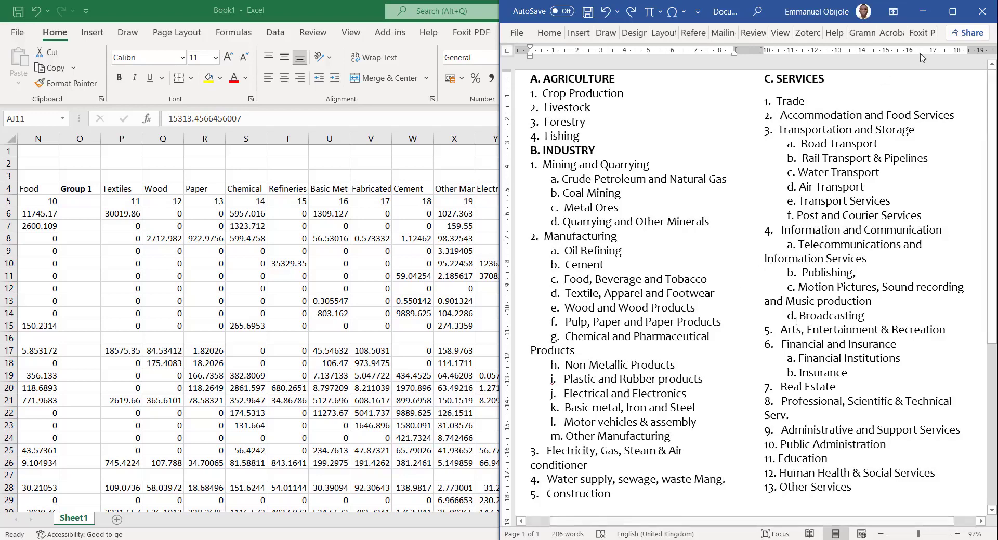
pyautogui.click(924, 20)
pyautogui.click(761, 212)
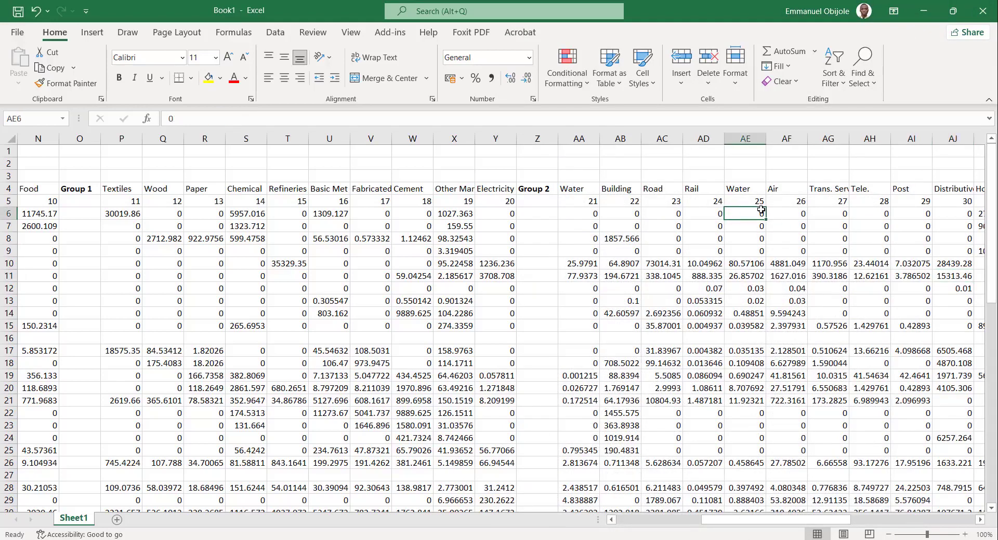
# Insert a blank column before sector 31, Hotels, and label it "Group 3" in the sector header row.
pyautogui.hscroll(5, 760, 211)
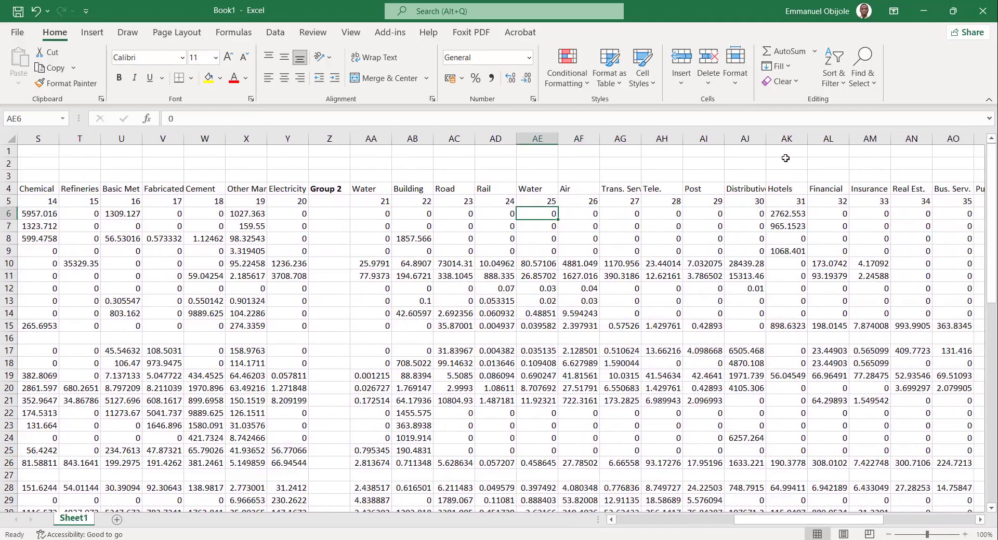
pyautogui.click(788, 137)
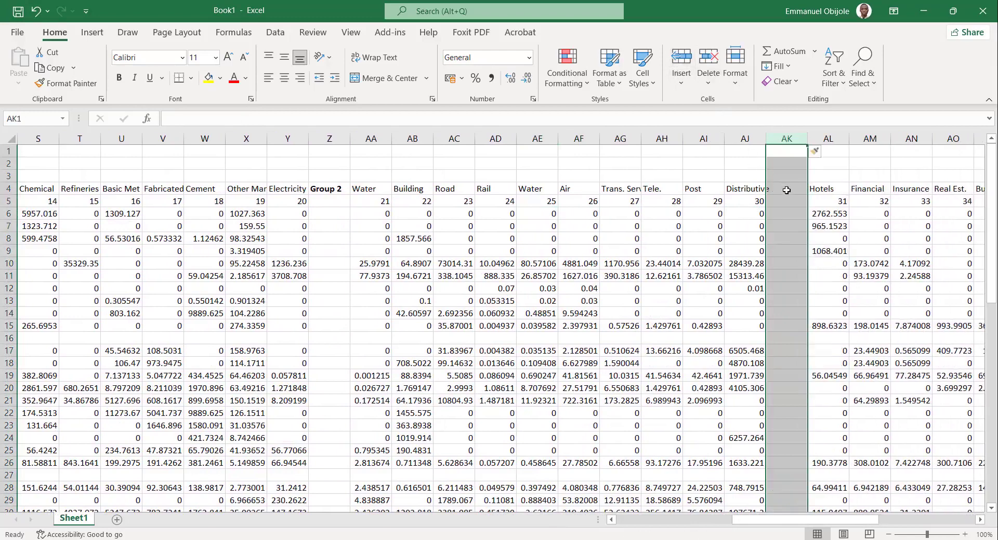
pyautogui.click(784, 191)
pyautogui.write('Group')
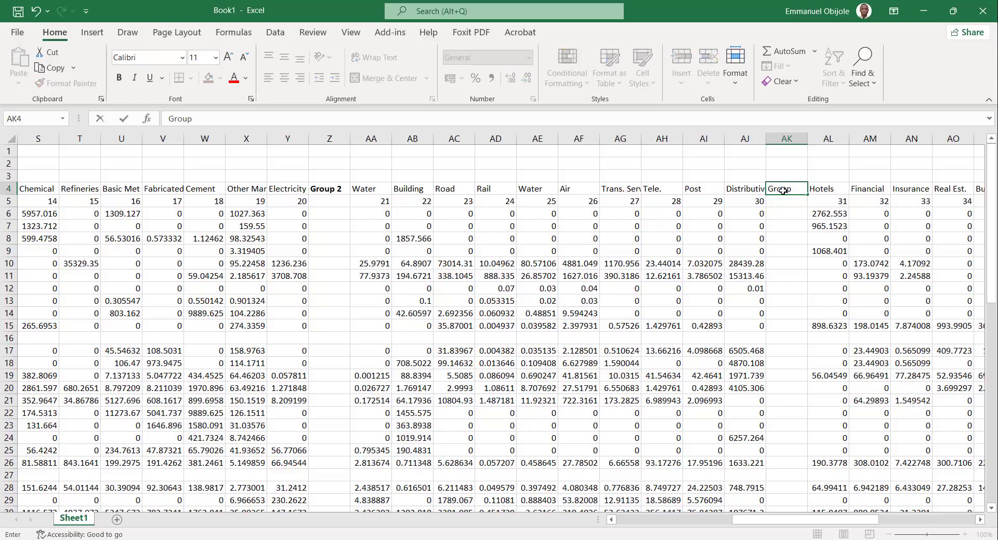
pyautogui.write(' 3')
# Make the entire Group 3 column bold and deselect it.
pyautogui.click(787, 138)
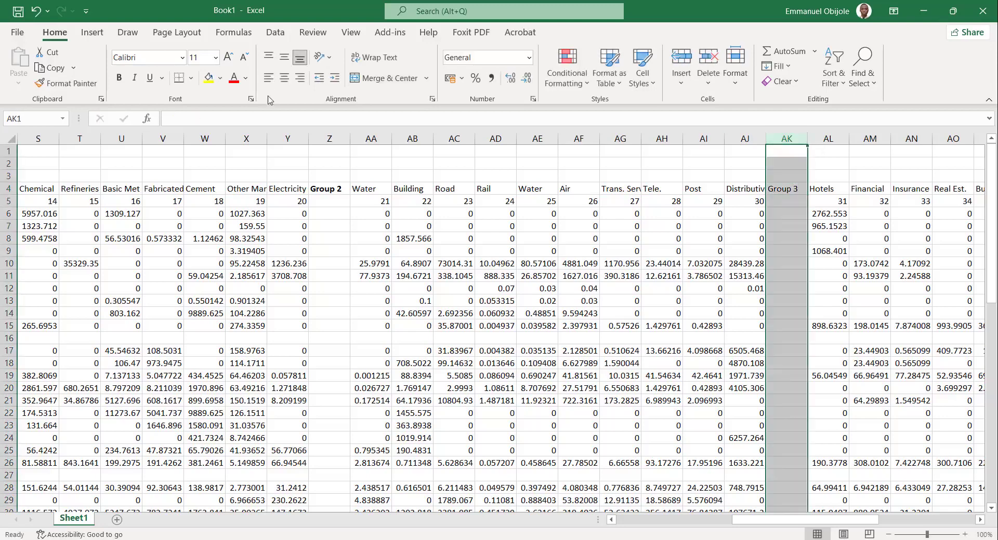
pyautogui.click(118, 78)
pyautogui.click(591, 352)
# Insert a blank column between sector 41, Broadcast, and Inter sales, and label it "Group 4" in the sector header row.
pyautogui.hscroll(6, 591, 352)
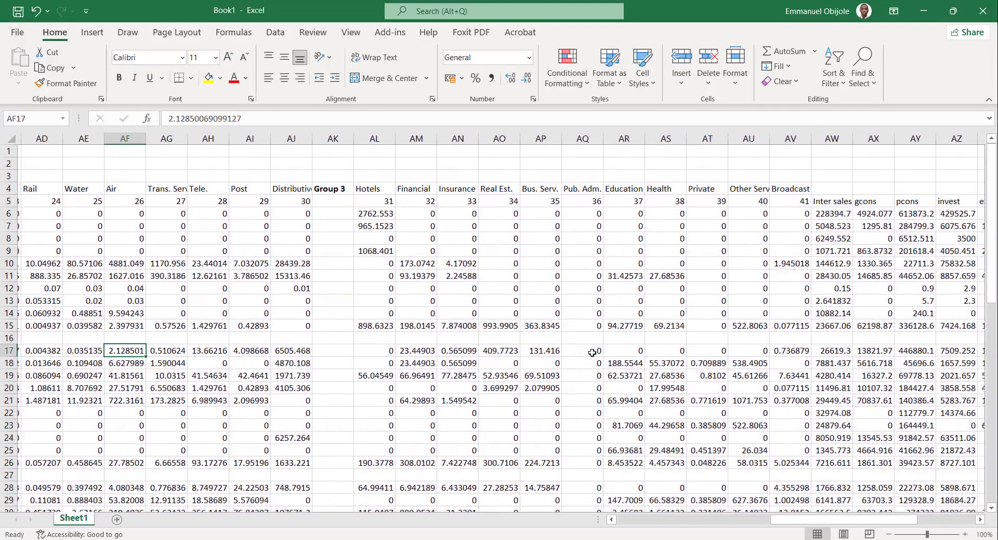
pyautogui.click(786, 139)
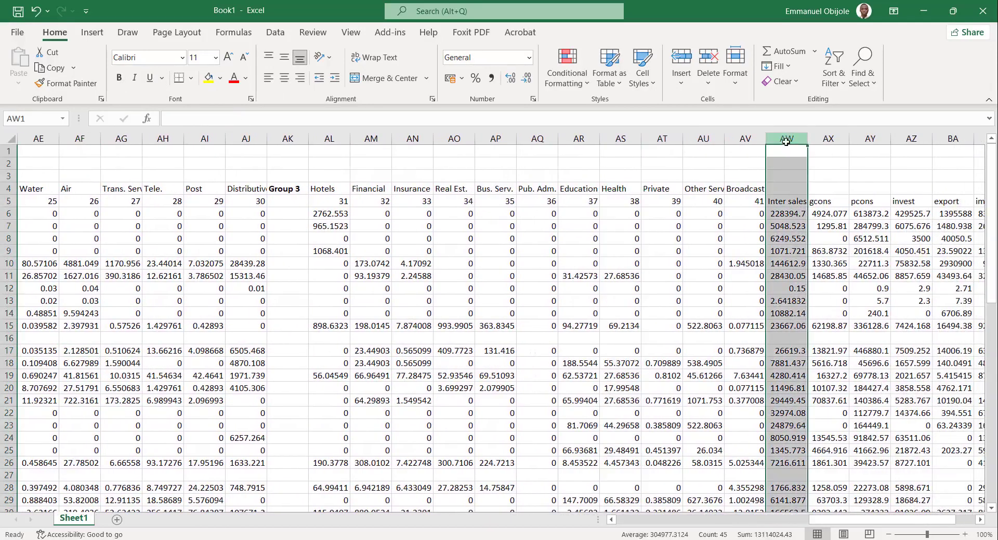
pyautogui.click(680, 57)
pyautogui.click(793, 189)
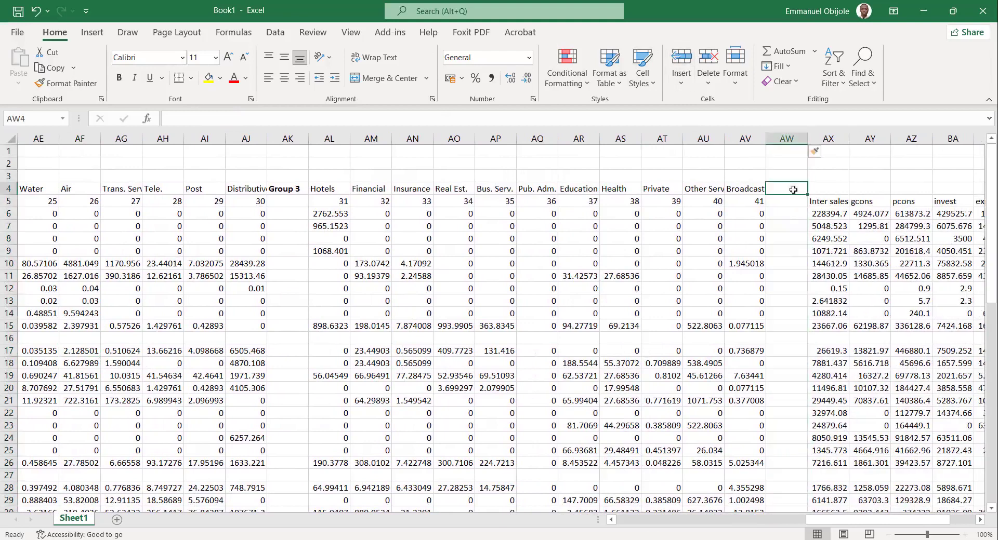
pyautogui.write('Group 4')
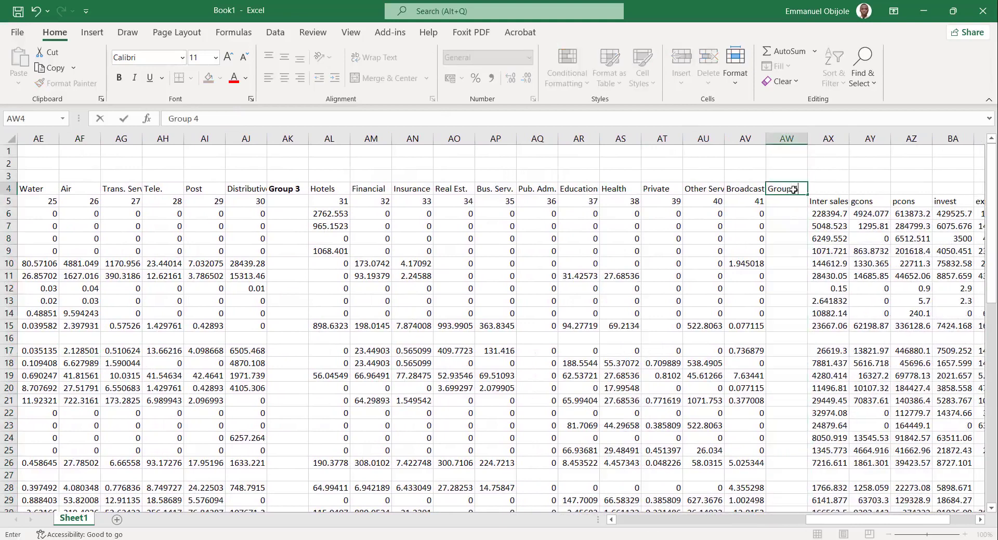
# Make the entire Group 4 column bold and deselect it.
pyautogui.click(788, 139)
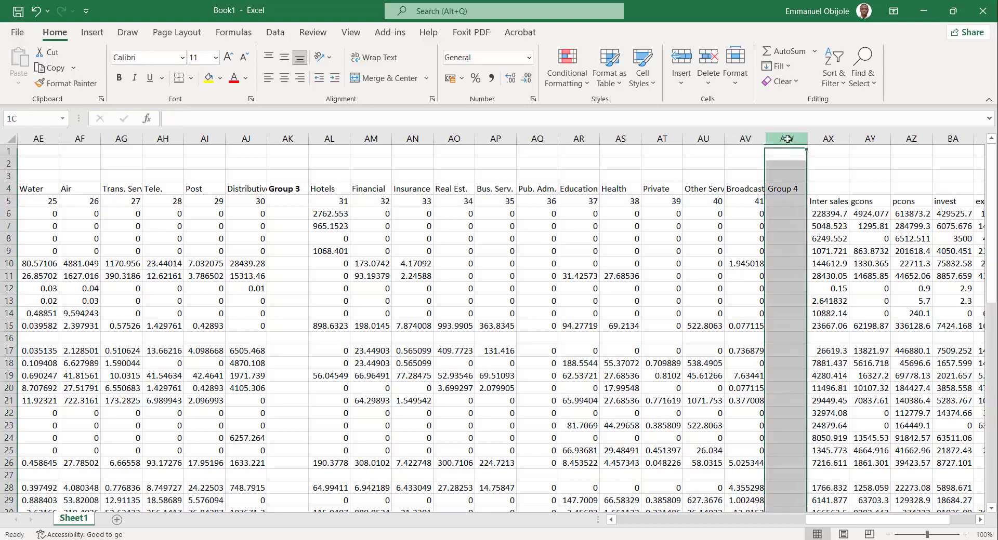
pyautogui.click(118, 78)
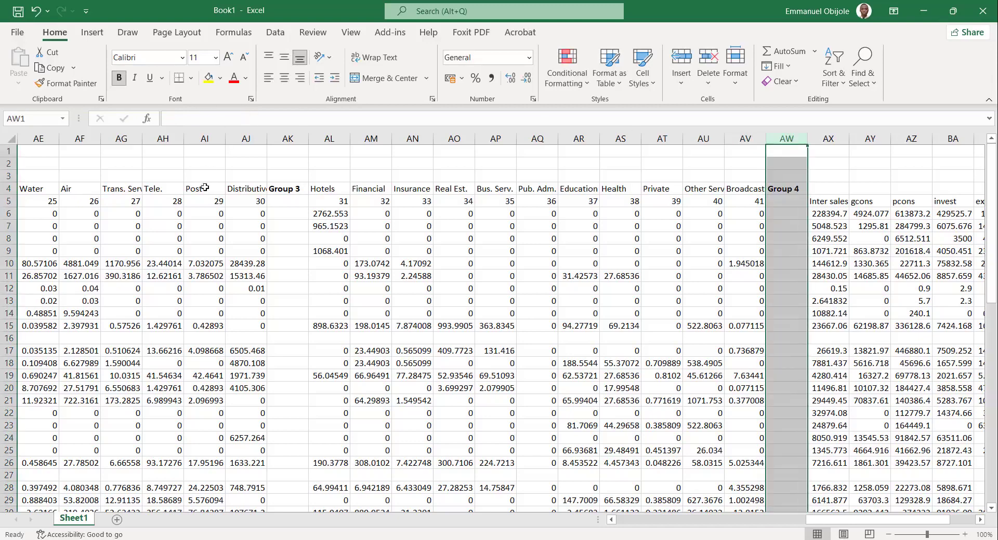
pyautogui.moveTo(348, 263); pyautogui.dragTo(348, 363)
pyautogui.click(205, 301)
# Total the Crop column's entries for sectors 1 to 10 in the Group 1 row with =SUM(E6:E15), and select that total.
pyautogui.hscroll(-6, 207, 298)
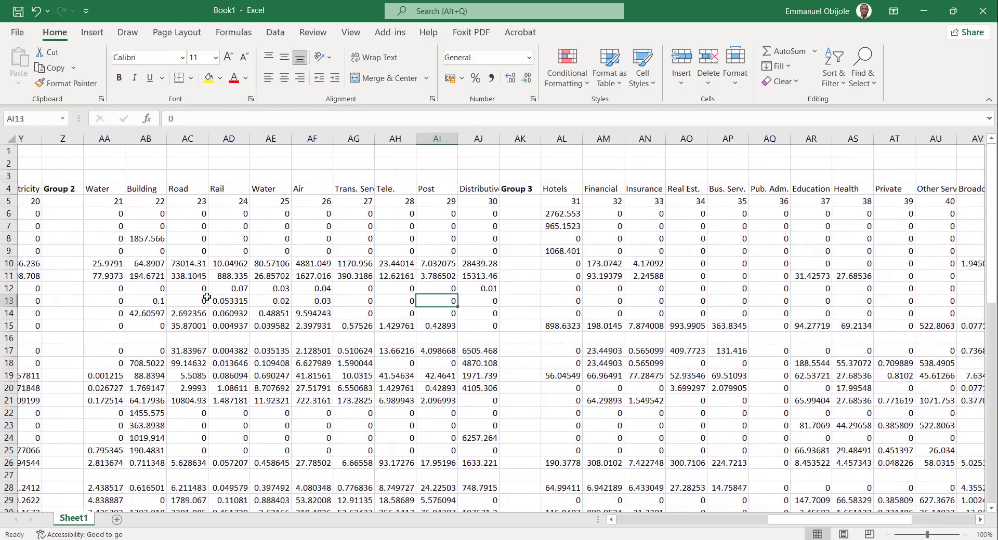
pyautogui.hscroll(1, 206, 298)
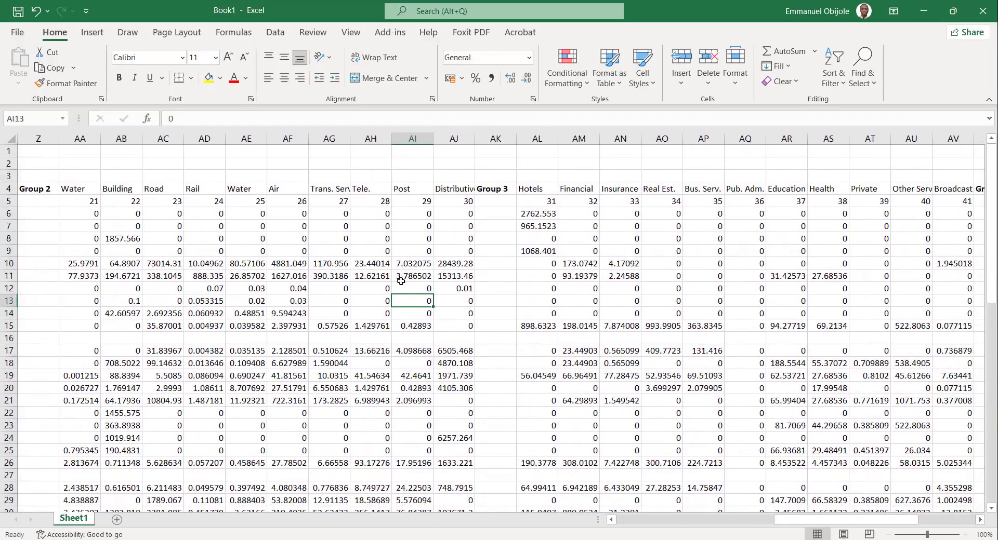
pyautogui.hscroll(-7, 401, 281)
pyautogui.hscroll(-2, 401, 282)
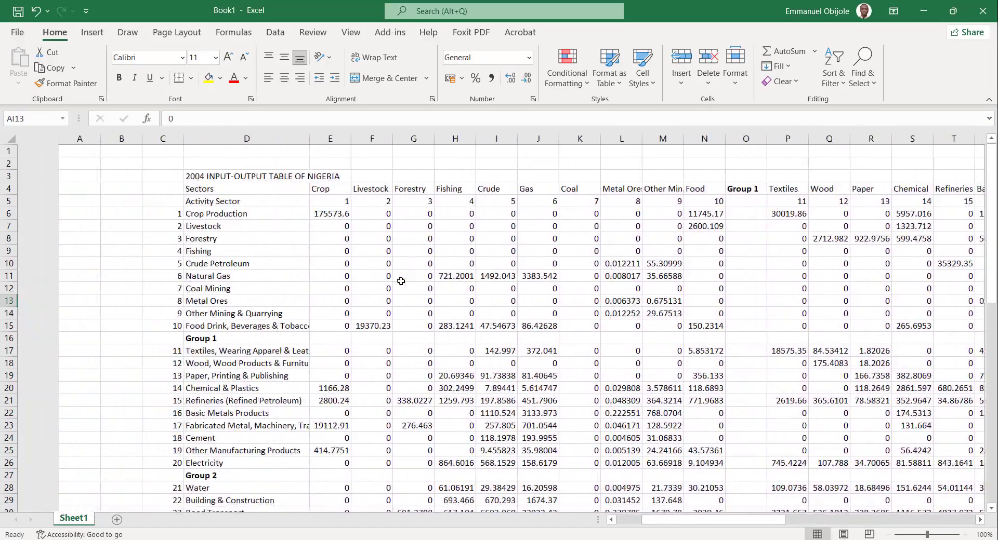
pyautogui.scroll(-1, 330, 309)
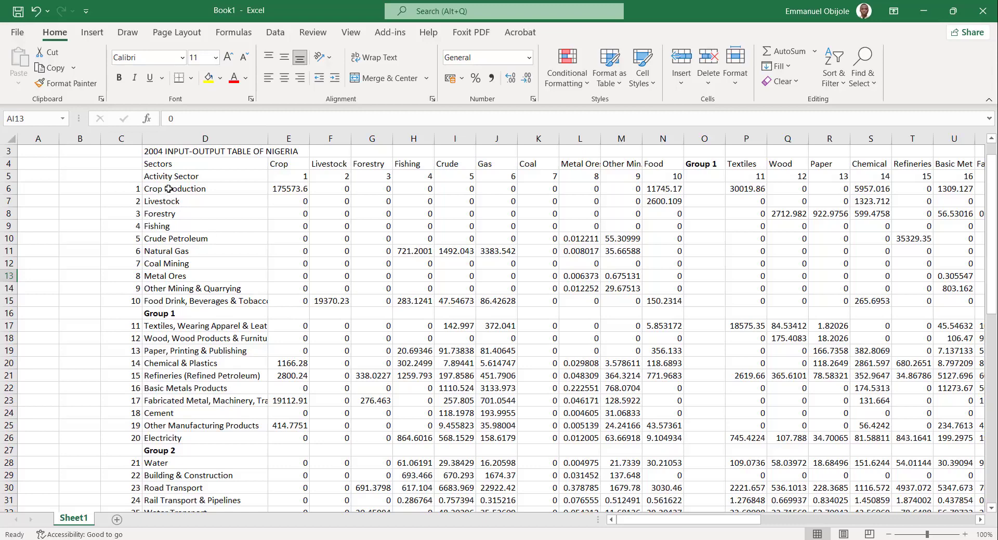
pyautogui.moveTo(169, 189); pyautogui.dragTo(190, 304)
pyautogui.click(307, 312)
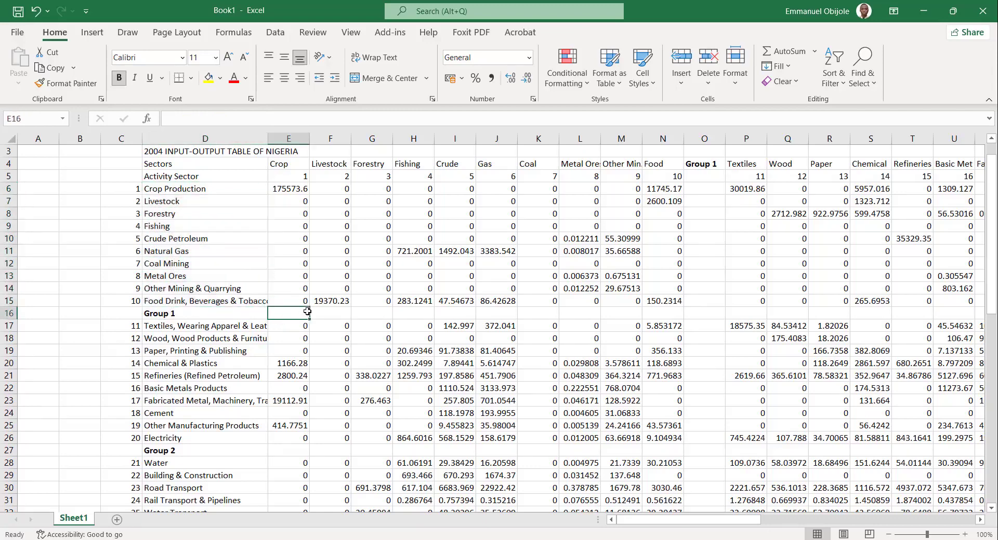
pyautogui.write('=')
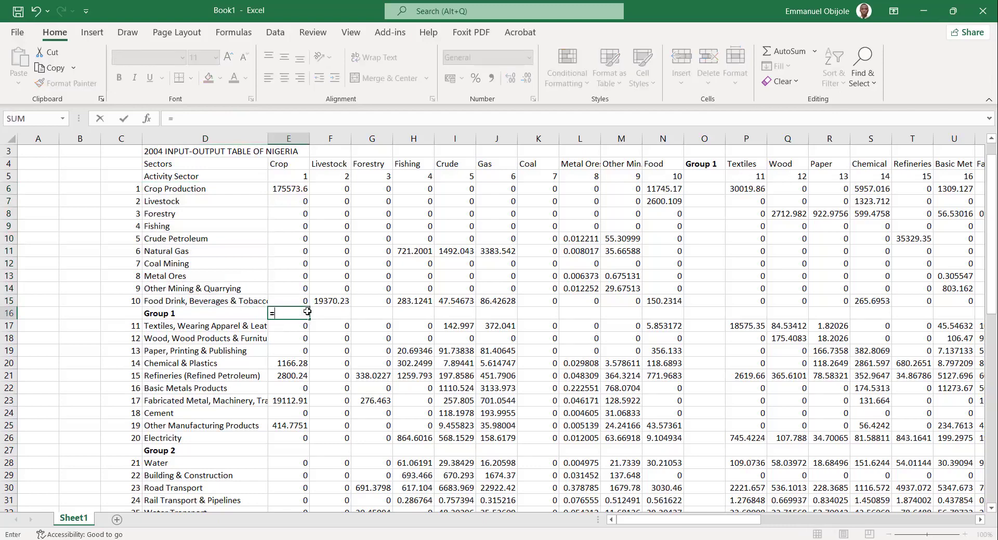
pyautogui.write('SUM')
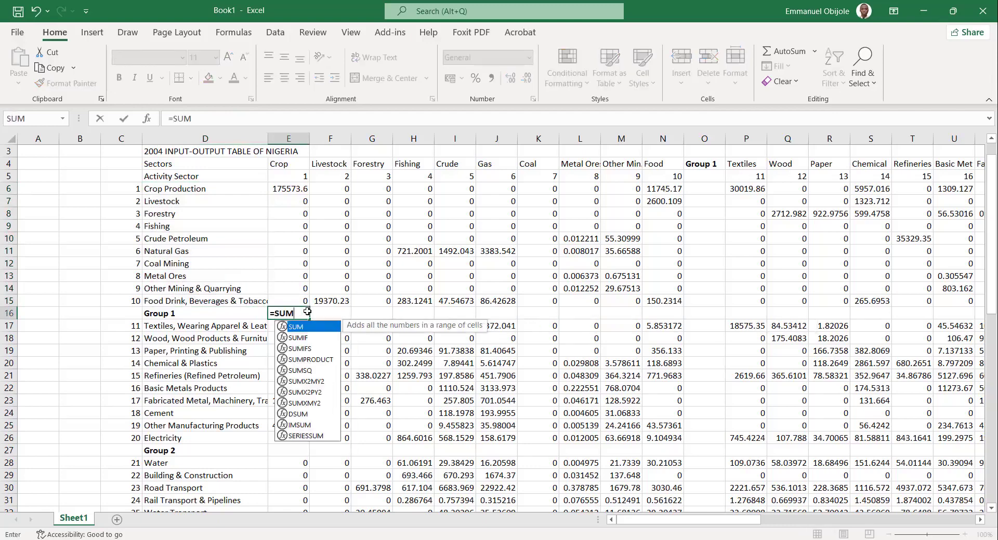
pyautogui.write('(')
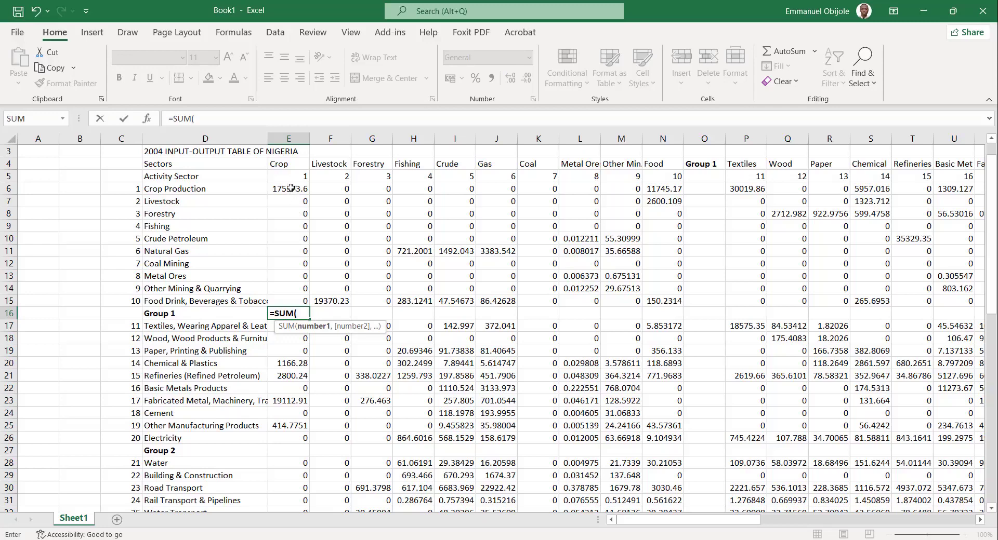
pyautogui.moveTo(290, 188); pyautogui.dragTo(290, 201)
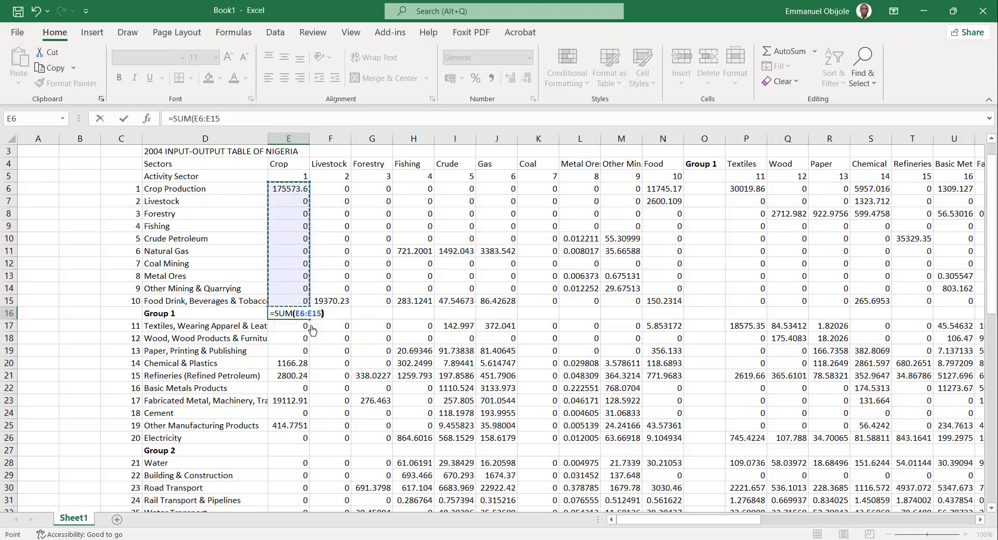
pyautogui.write(')')
pyautogui.press('Return')
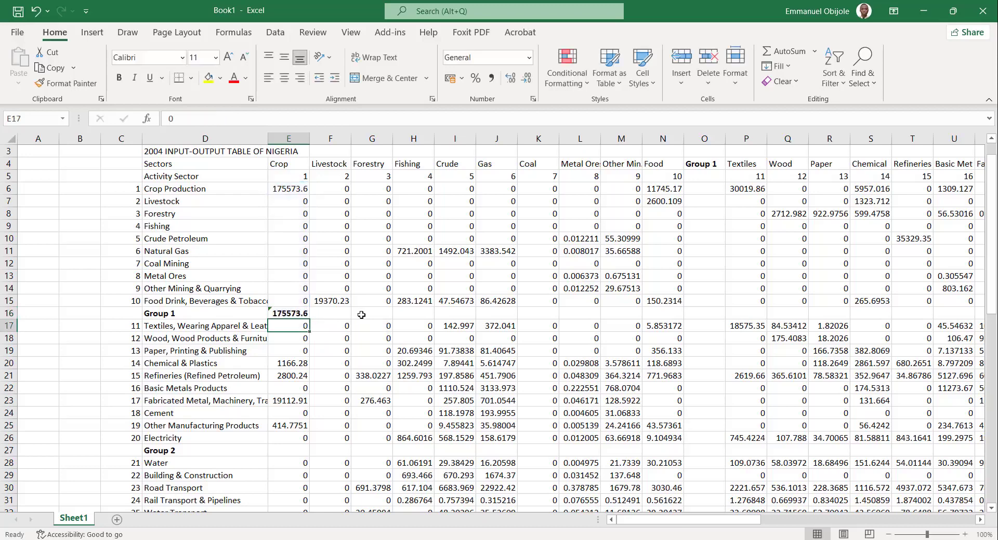
pyautogui.click(292, 314)
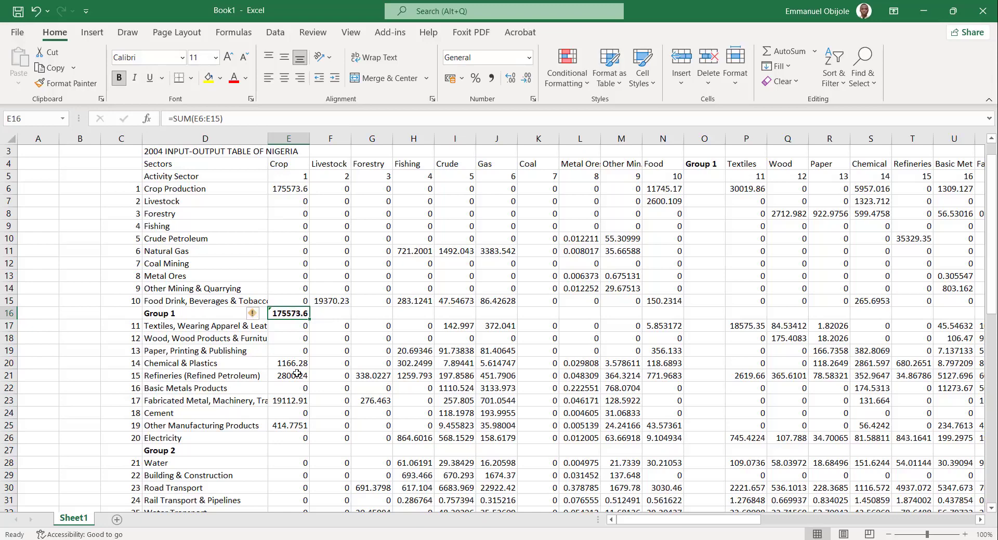
# Fill the Crop column's Group 1 total across the Group 1 row through the gross output column and deselect the row.
pyautogui.click(324, 395)
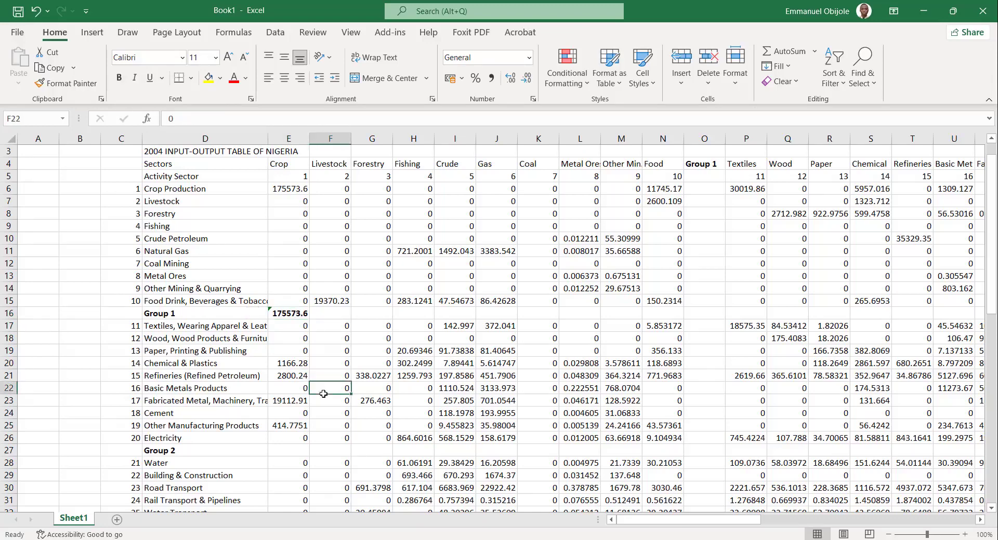
pyautogui.click(280, 314)
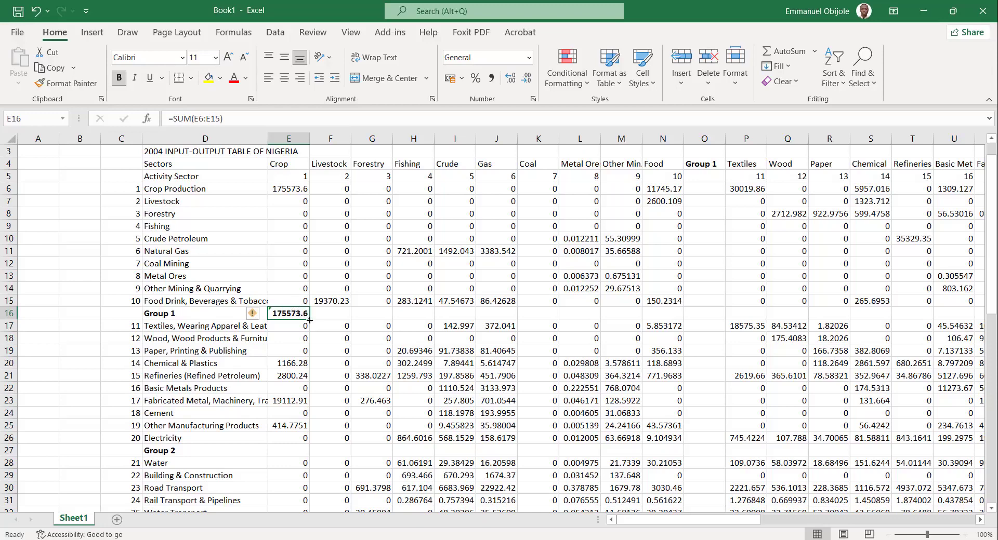
pyautogui.moveTo(310, 320); pyautogui.dragTo(894, 321)
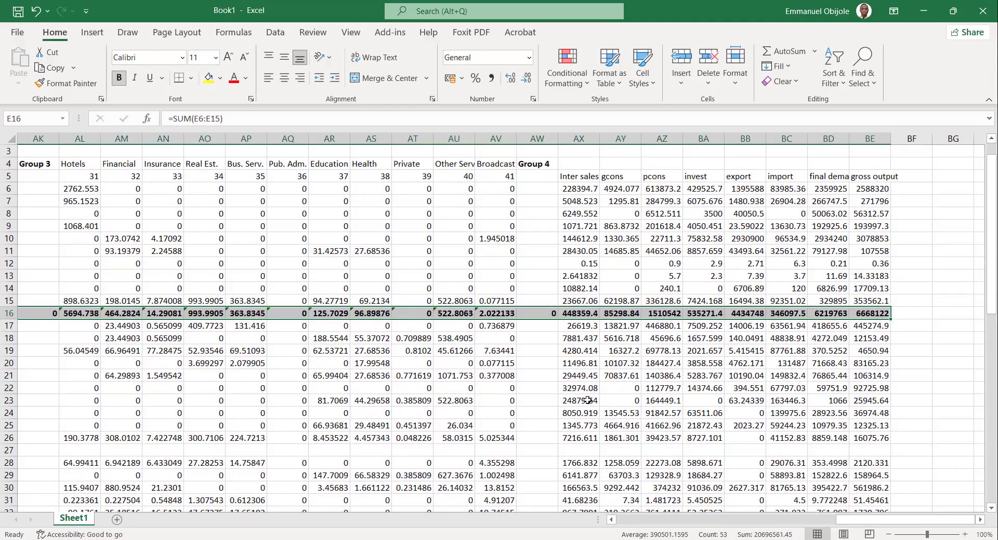
pyautogui.click(325, 424)
pyautogui.hscroll(-12, 325, 425)
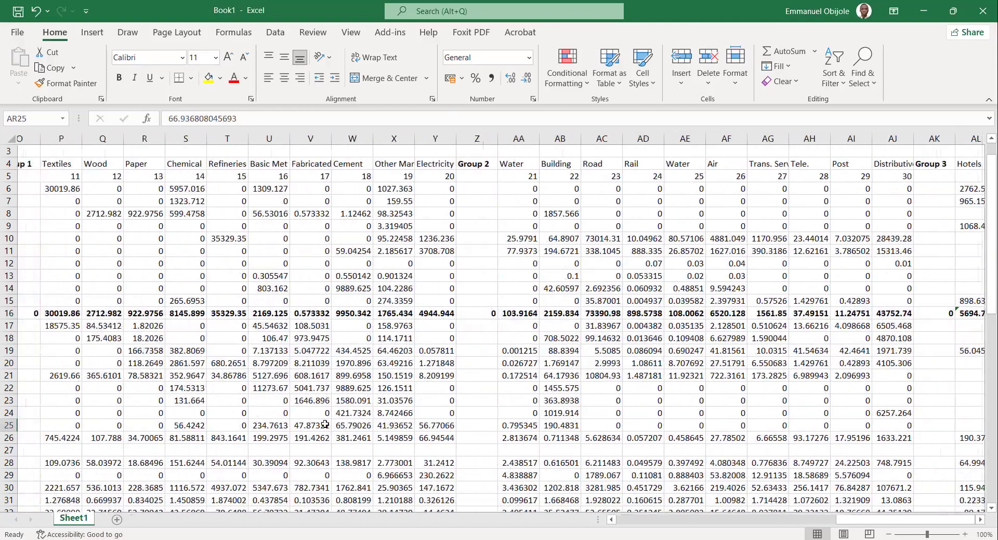
# Total the Crop column's entries for sectors 11 to 20 in the Group 2 row with =SUM(E17:E26).
pyautogui.scroll(-2, 325, 425)
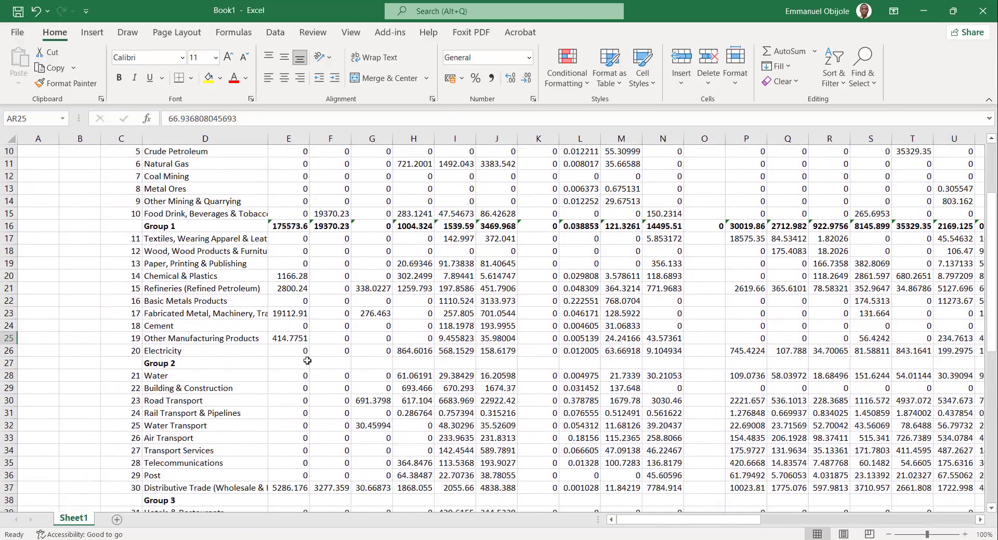
pyautogui.click(294, 359)
pyautogui.write('=S')
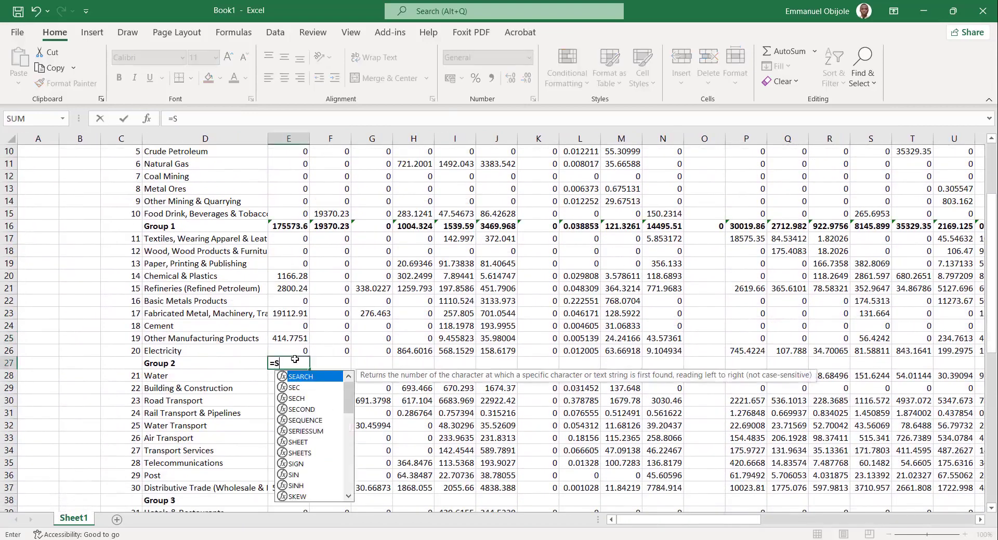
pyautogui.write('UM(')
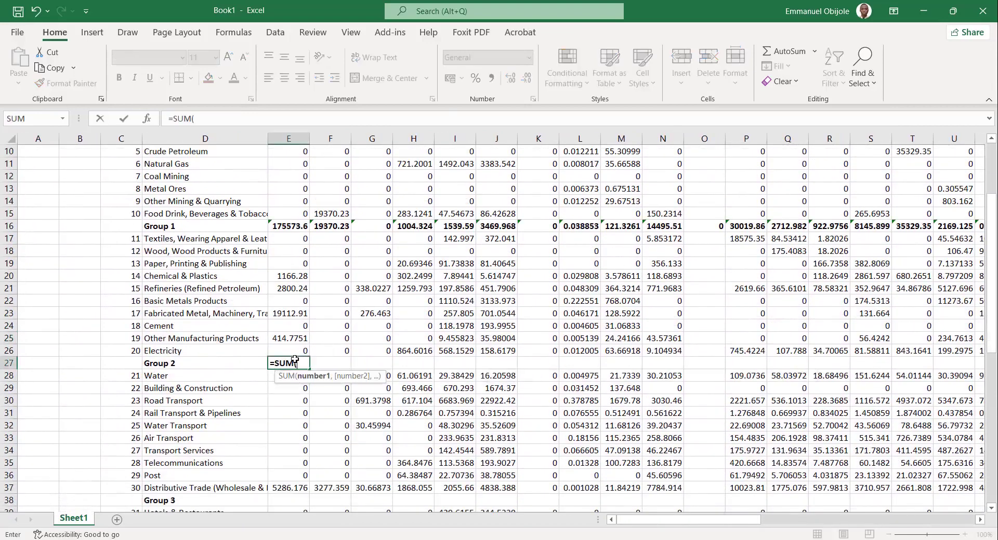
pyautogui.moveTo(291, 237); pyautogui.dragTo(288, 346)
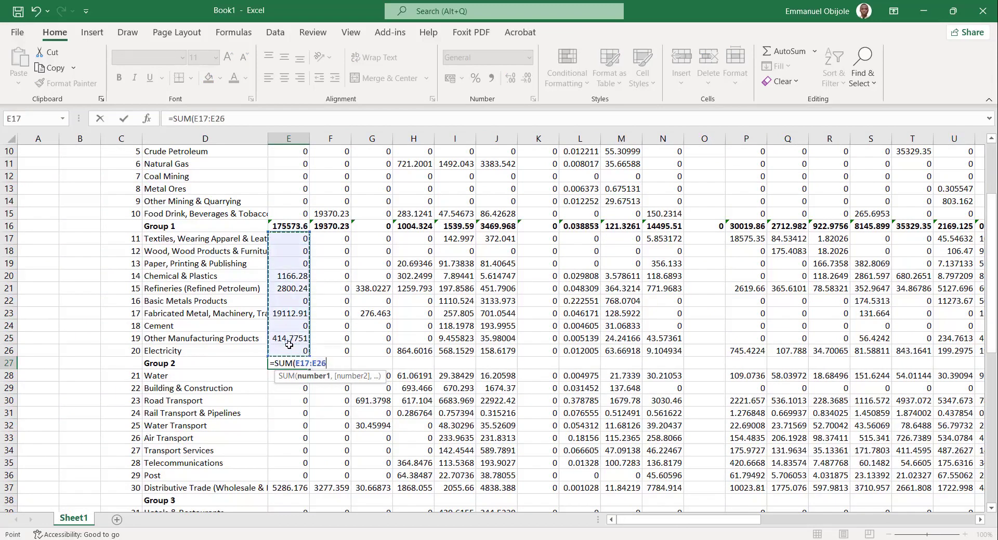
pyautogui.write(')')
pyautogui.press('Return')
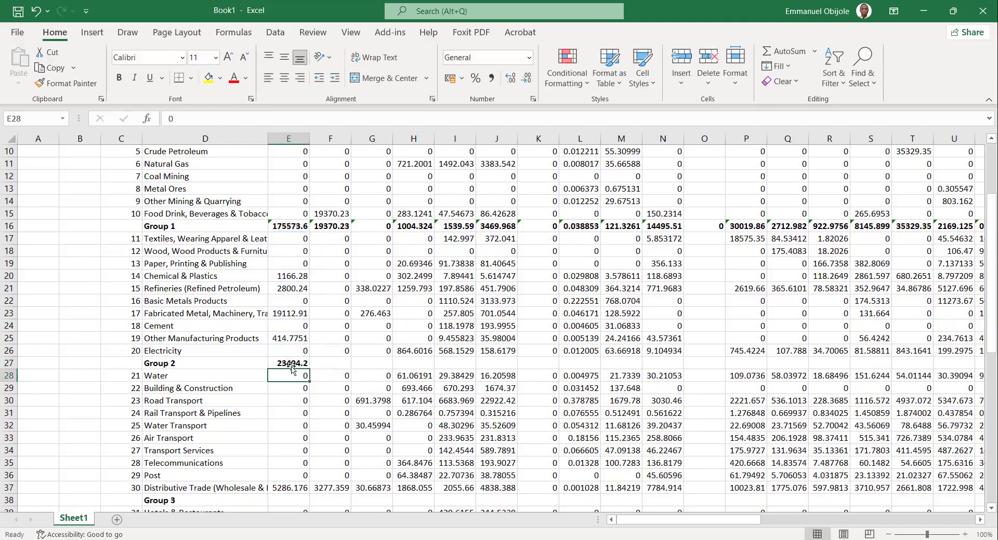
# Fill the Crop column's Group 2 total across the Group 2 row through the gross output column.
pyautogui.click(292, 365)
pyautogui.moveTo(311, 370); pyautogui.dragTo(930, 387)
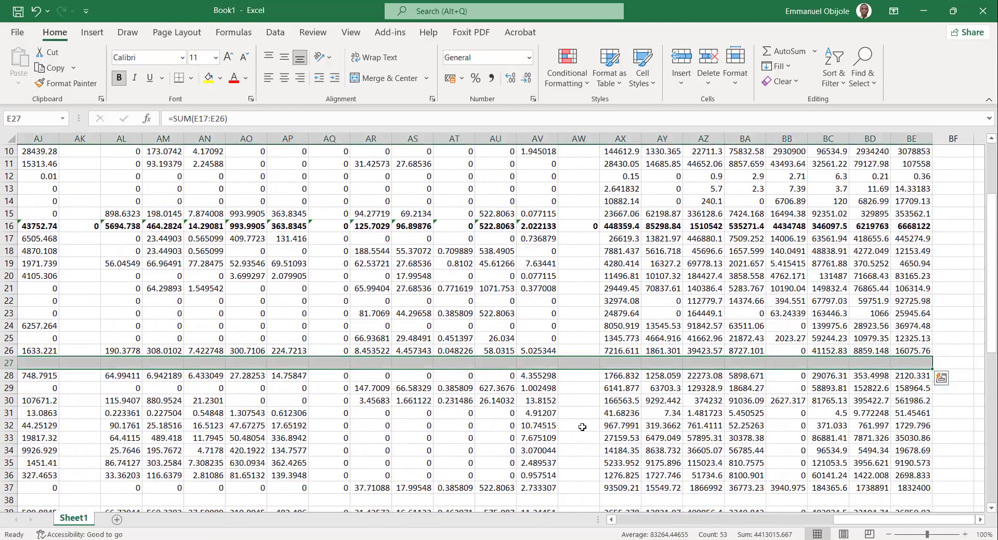
pyautogui.hscroll(-7, 582, 426)
pyautogui.hscroll(-5, 582, 427)
# Total the Crop column's entries for sectors 21 to 30 in the Group 3 row with =SUM(E28:E37).
pyautogui.scroll(-3, 382, 427)
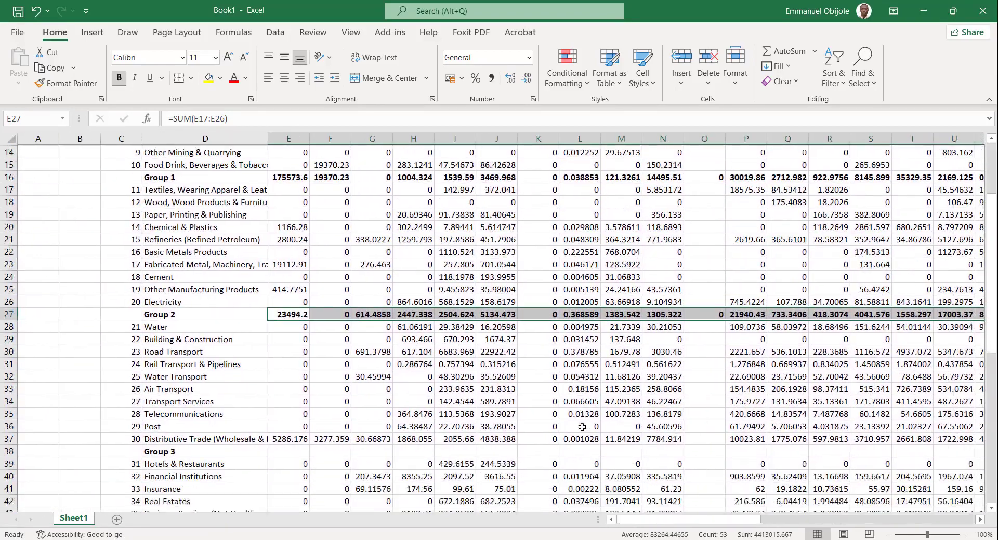
pyautogui.click(287, 400)
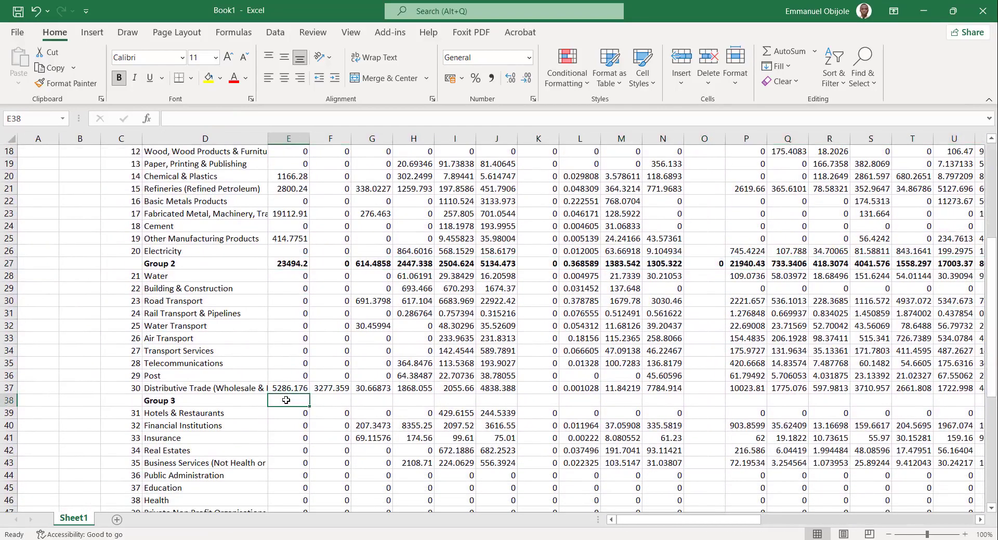
pyautogui.write('=SUM')
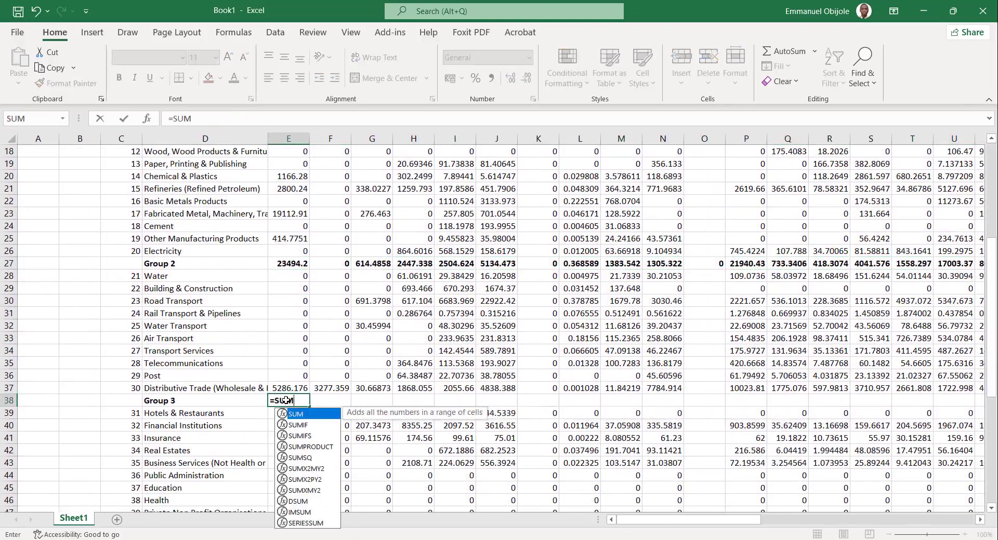
pyautogui.write('(')
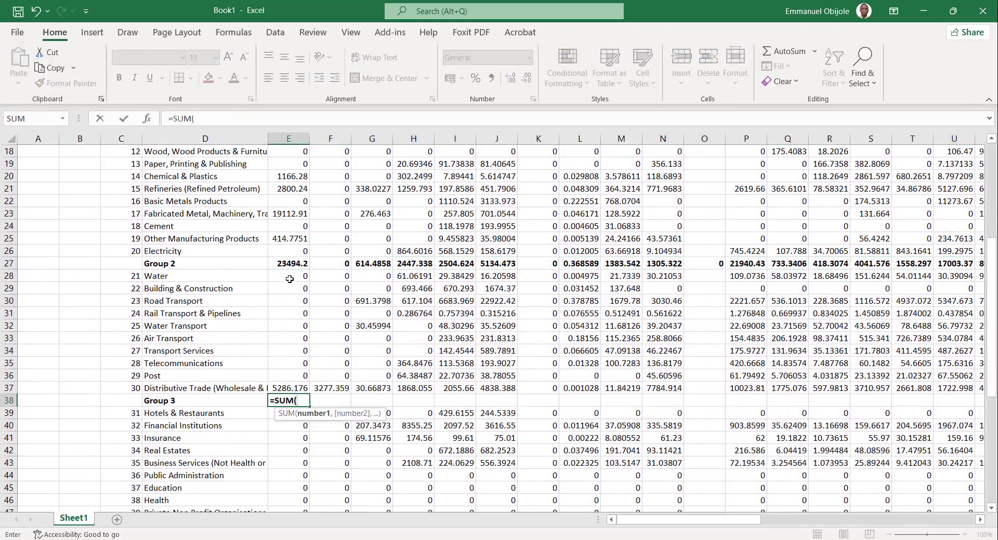
pyautogui.moveTo(289, 279); pyautogui.dragTo(293, 388)
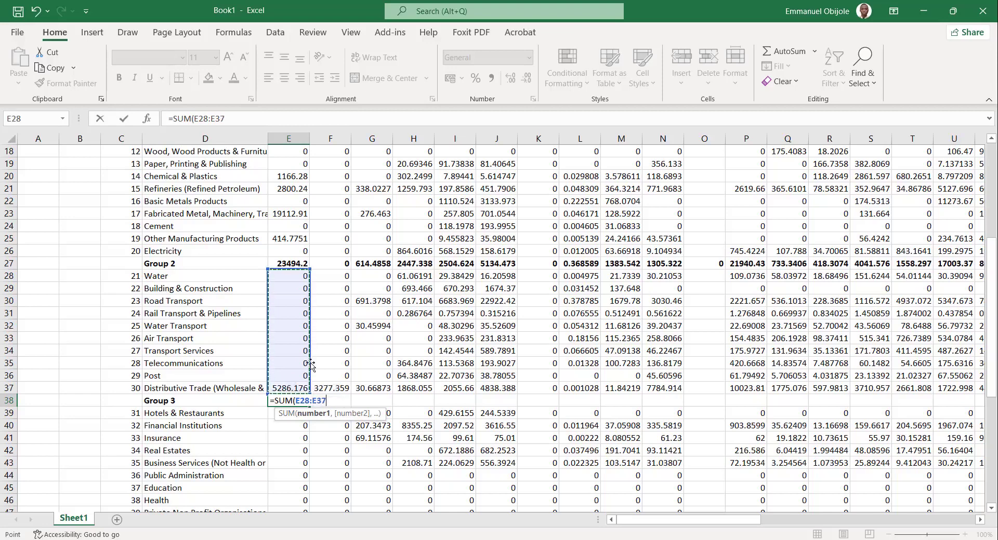
pyautogui.write(')')
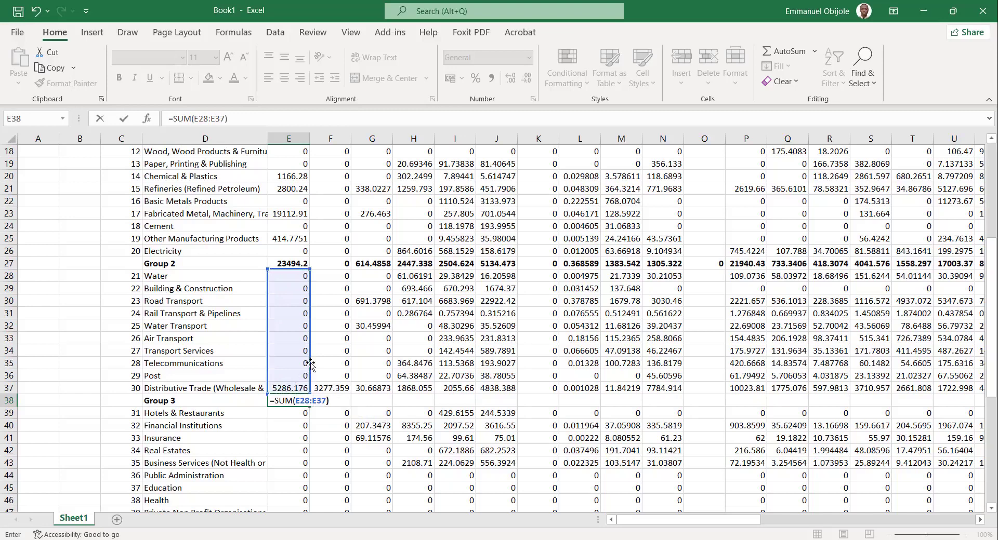
pyautogui.press('Return')
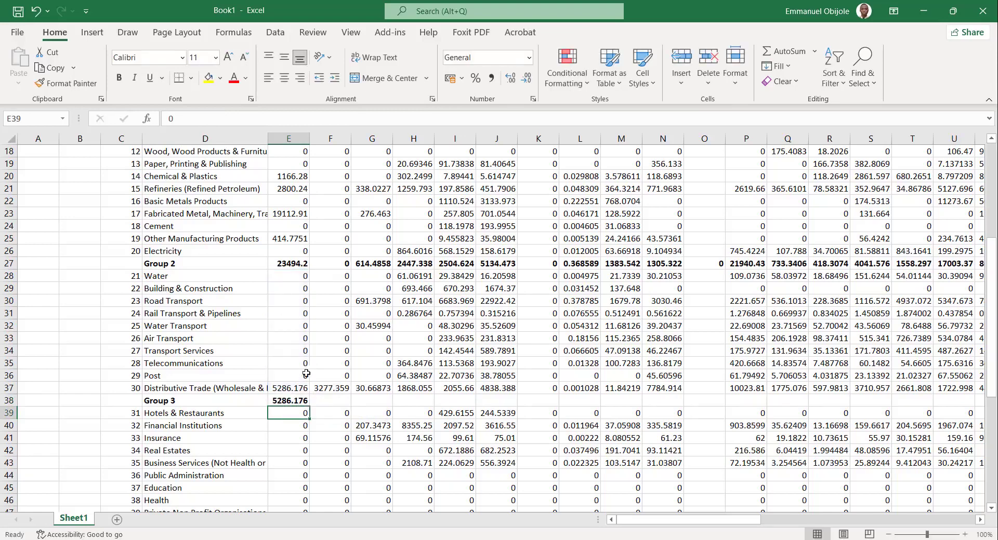
# Fill the Crop column's Group 3 total across the Group 3 row through the gross output column.
pyautogui.click(291, 401)
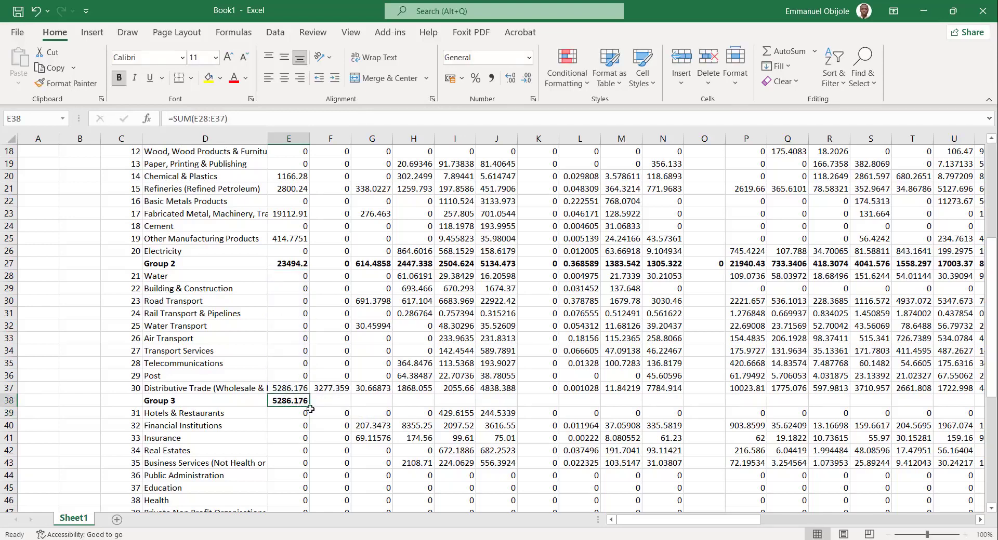
pyautogui.moveTo(309, 407); pyautogui.dragTo(927, 401)
pyautogui.hscroll(-10, 453, 410)
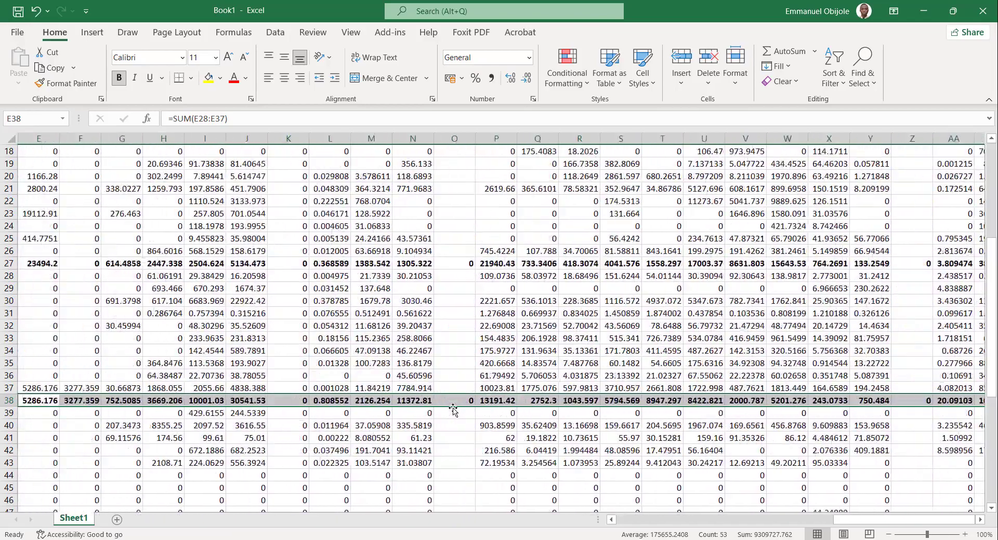
# Total the Crop column's entries for sectors 31 to 41 in the Group 4 row with =SUM(E39:E49).
pyautogui.scroll(-4, 453, 411)
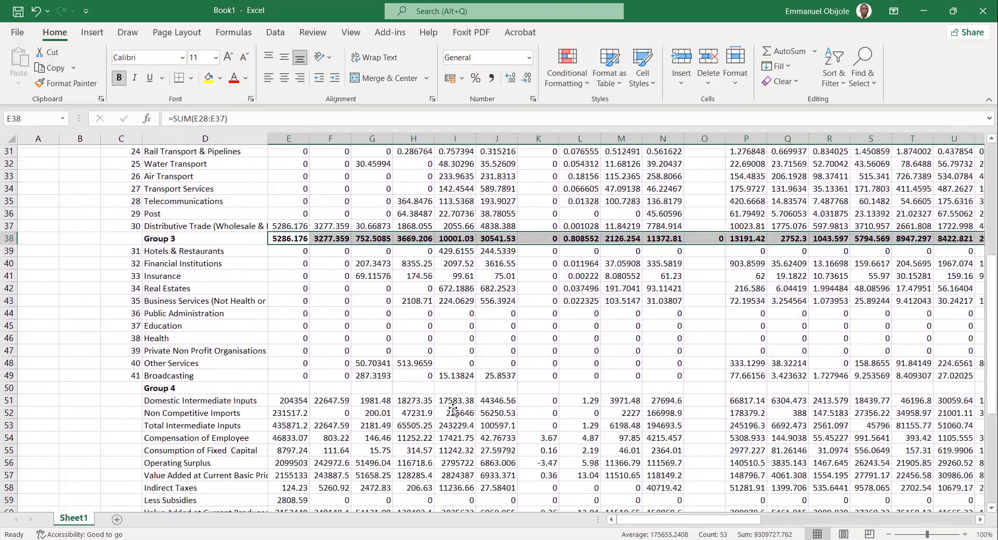
pyautogui.click(288, 387)
pyautogui.write('=SUM')
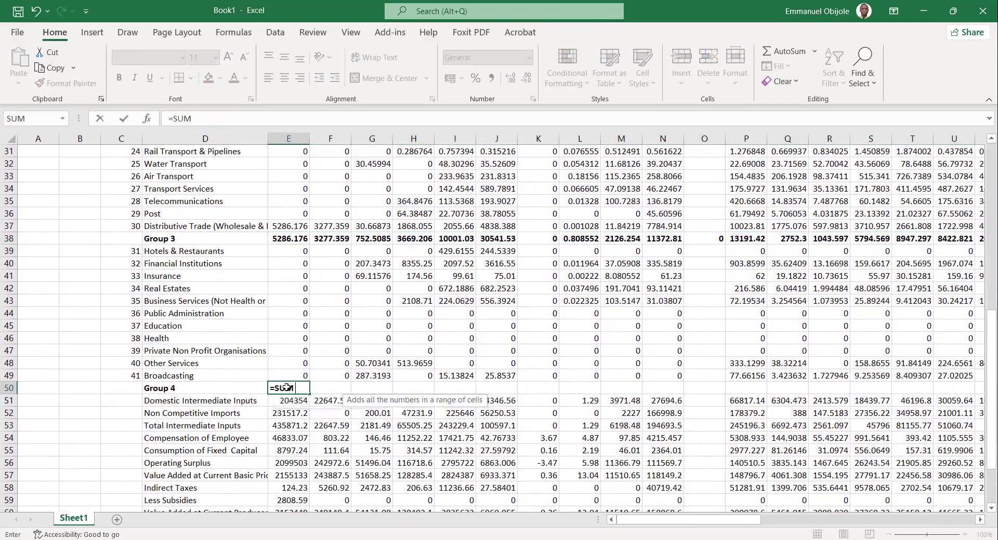
pyautogui.write('(')
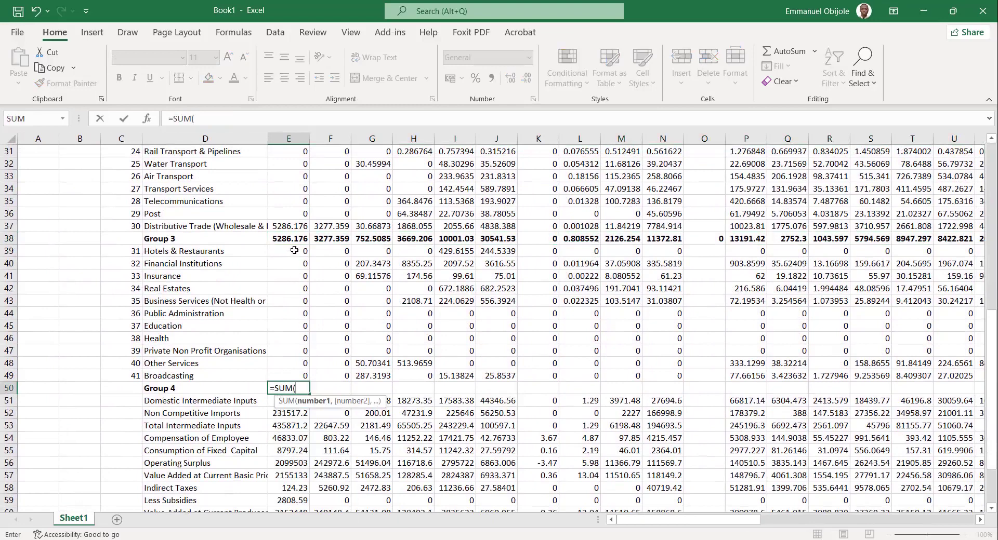
pyautogui.moveTo(294, 251); pyautogui.dragTo(289, 377)
pyautogui.press('Return')
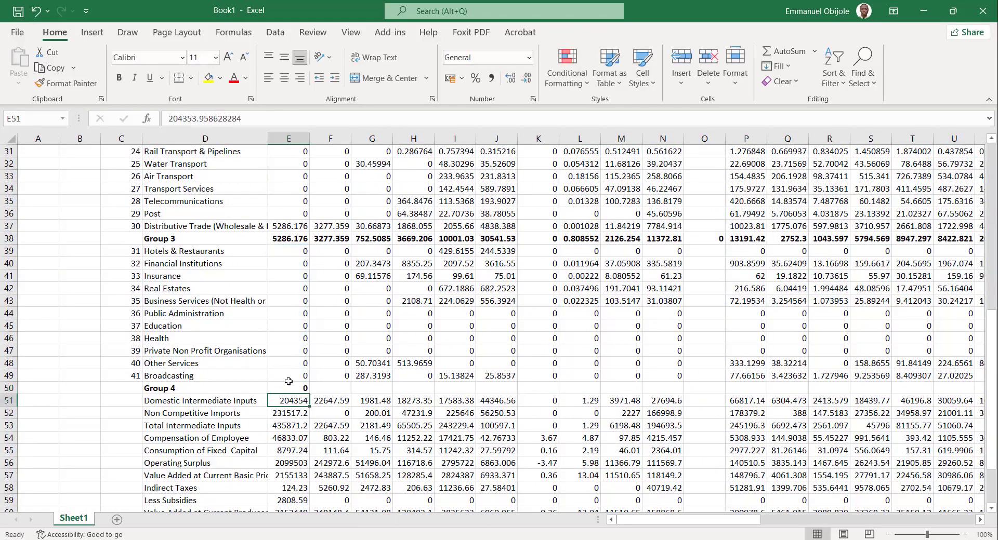
# Fill the Crop column's Group 4 total across the Group 4 row through the gross output column.
pyautogui.click(295, 385)
pyautogui.moveTo(310, 396); pyautogui.dragTo(836, 388)
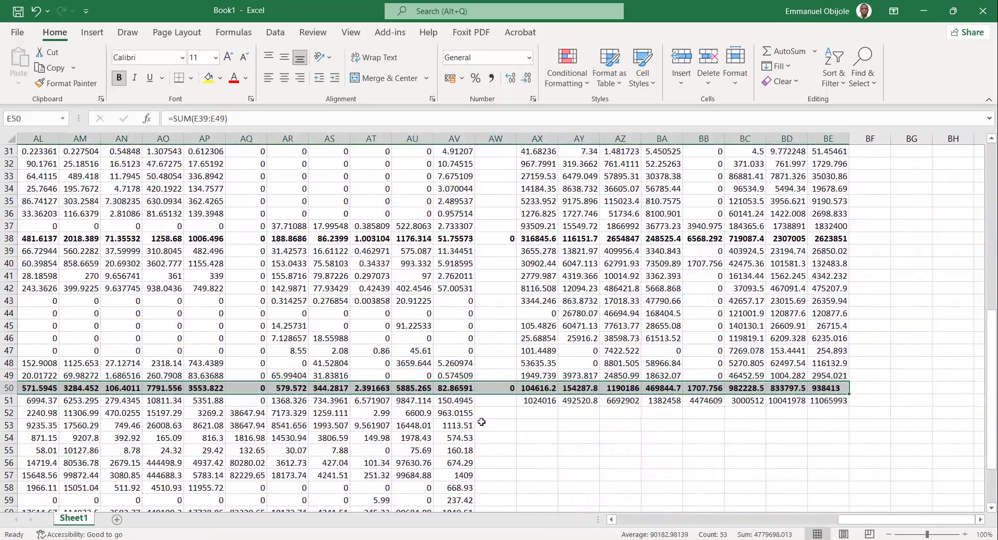
pyautogui.hscroll(-10, 482, 422)
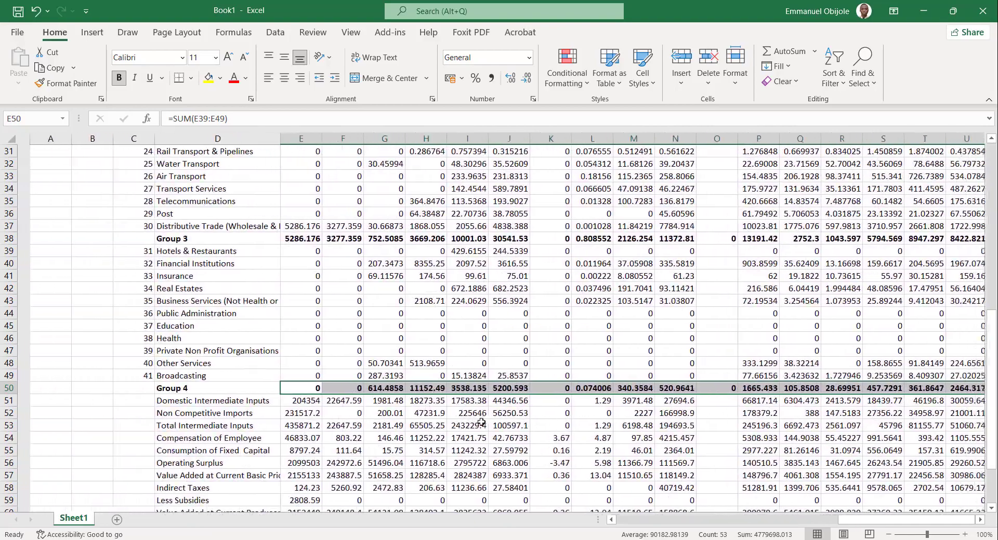
# Total the Crop Production row's entries for sectors 1 to 10 in the Group 1 column with =SUM(E6:N6), and select that total.
pyautogui.scroll(10, 487, 323)
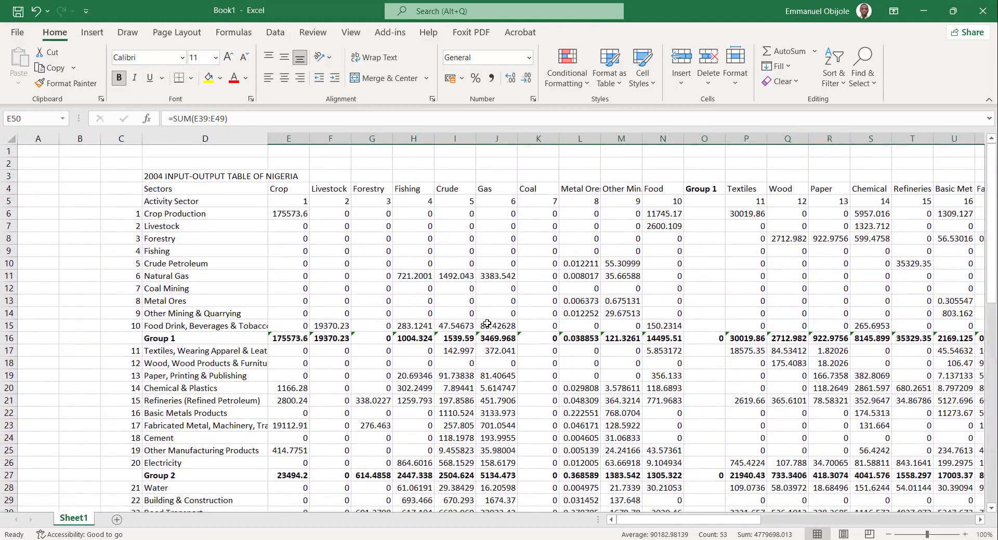
pyautogui.hscroll(1, 487, 323)
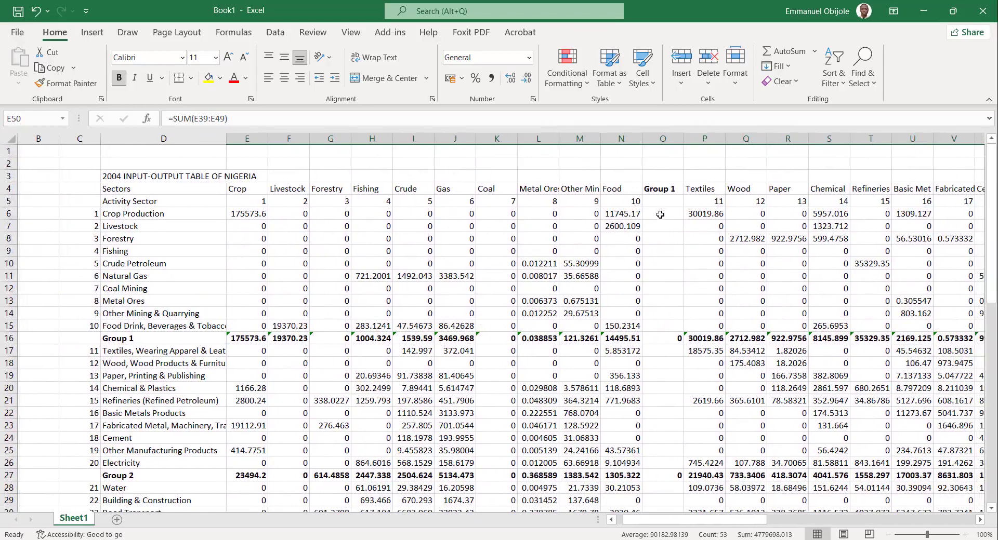
pyautogui.click(656, 213)
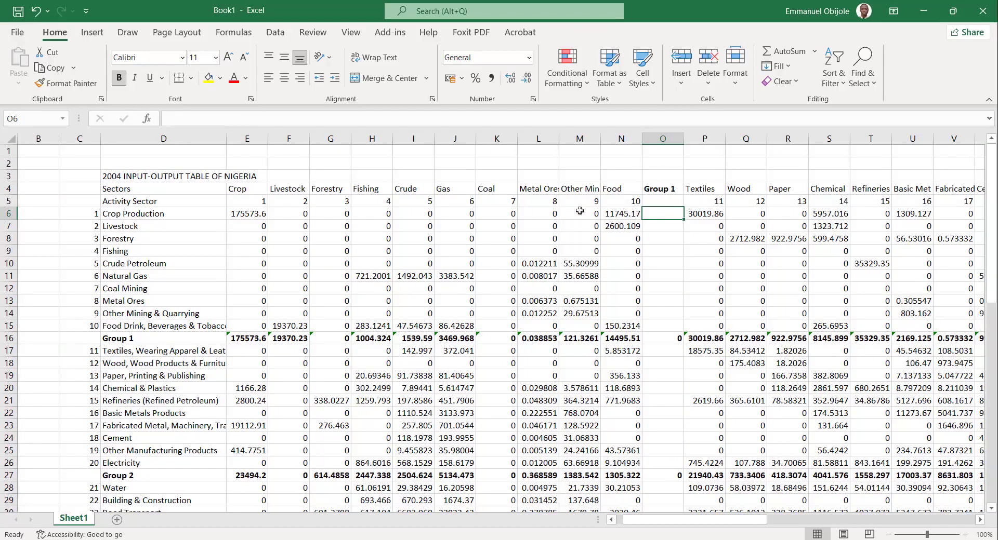
pyautogui.moveTo(631, 204); pyautogui.dragTo(242, 201)
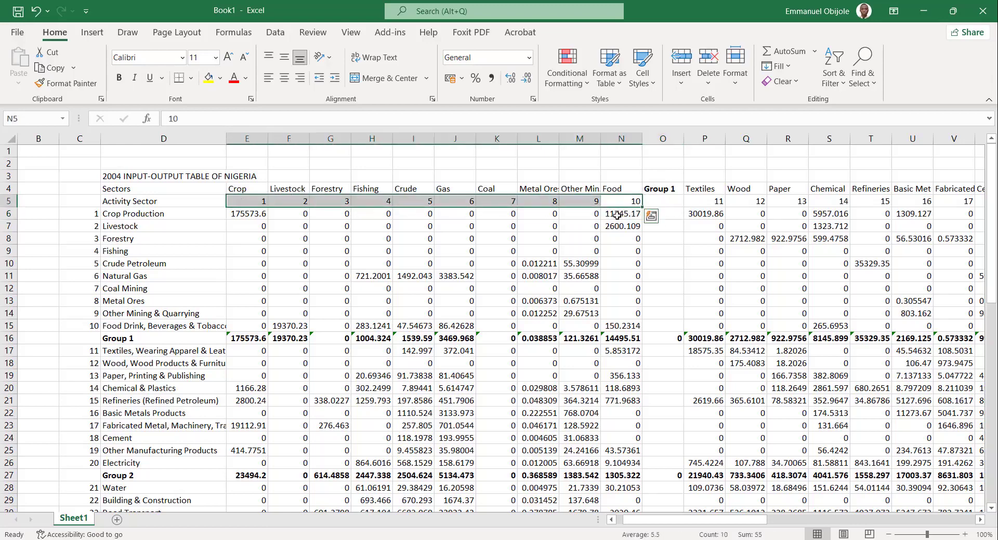
pyautogui.moveTo(618, 215); pyautogui.dragTo(252, 215)
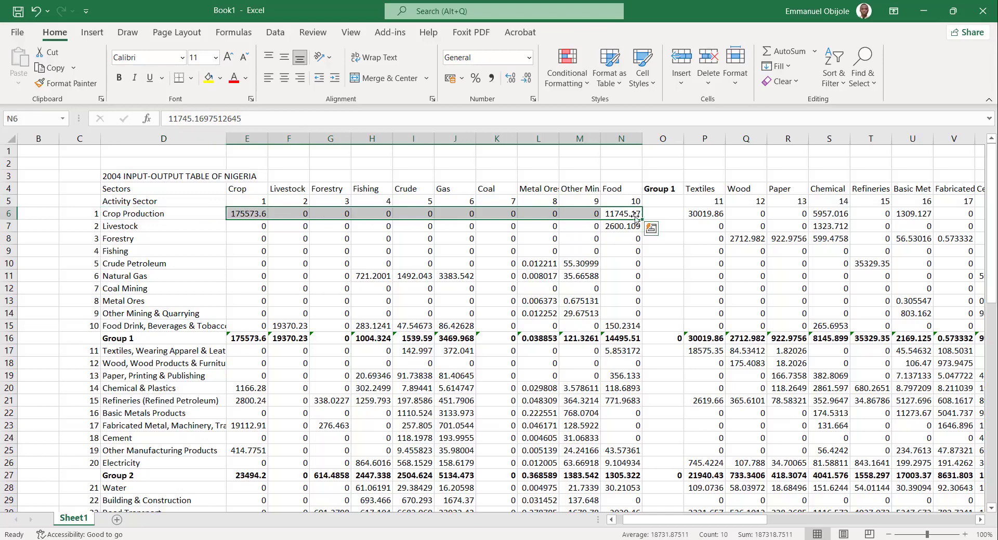
pyautogui.click(661, 211)
pyautogui.write('=')
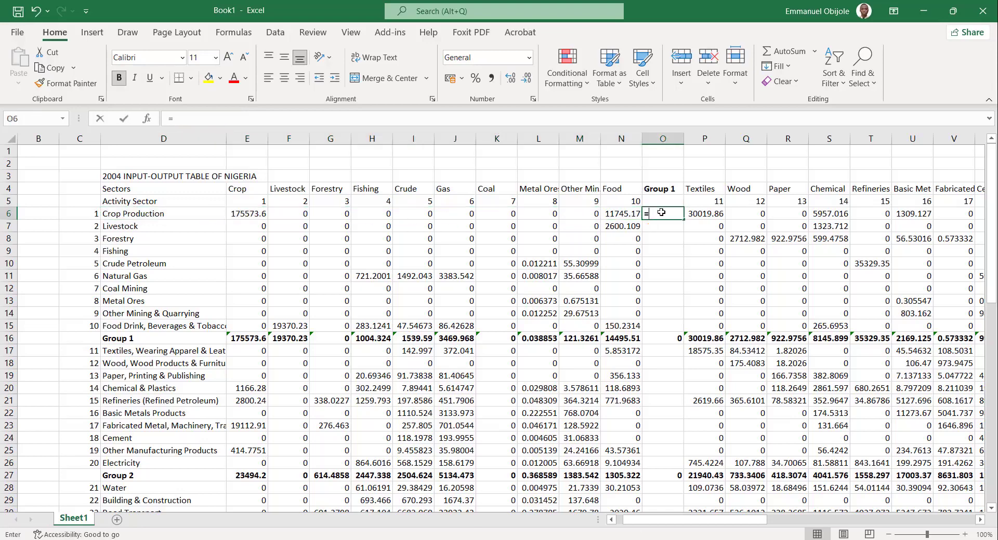
pyautogui.write('SUM(')
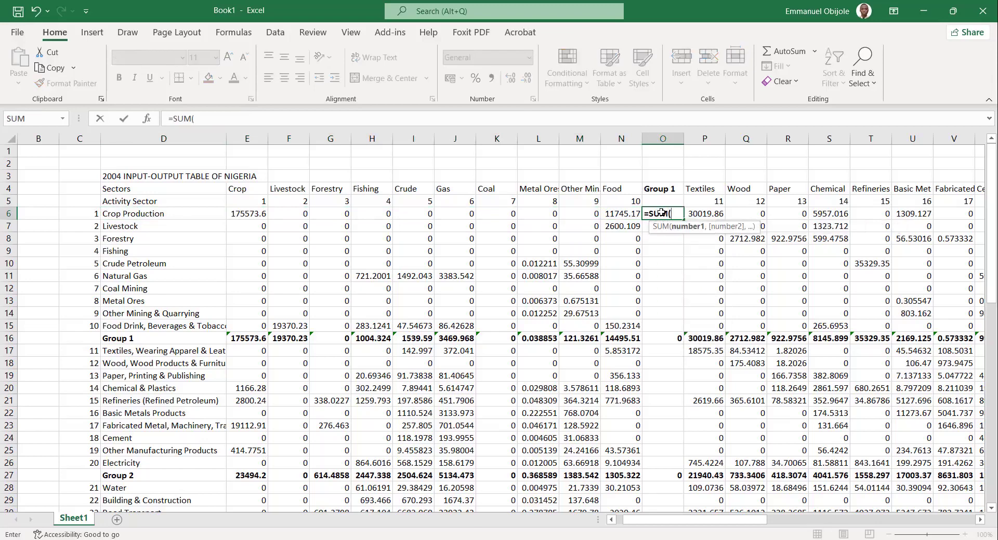
pyautogui.moveTo(238, 214); pyautogui.dragTo(615, 216)
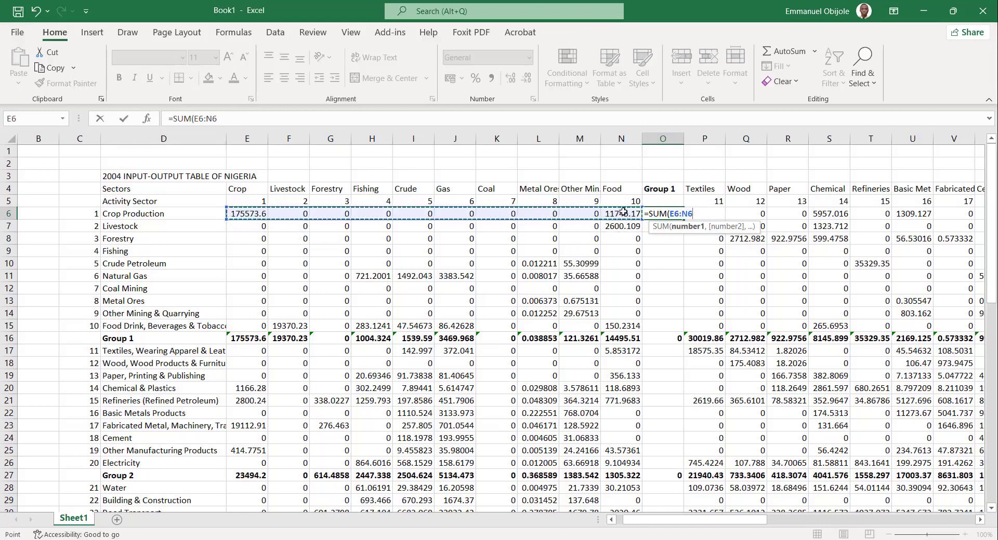
pyautogui.write(')')
pyautogui.press('Return')
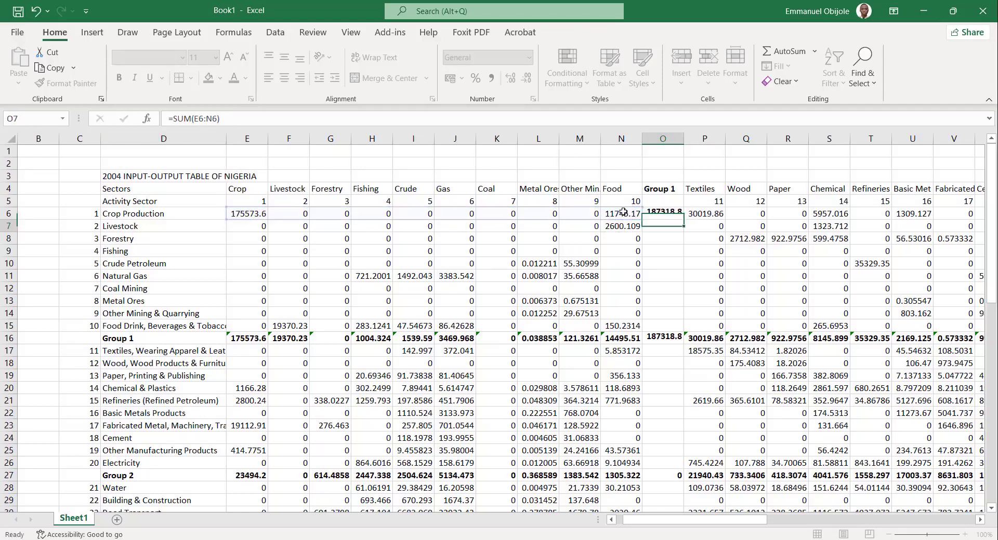
pyautogui.click(680, 216)
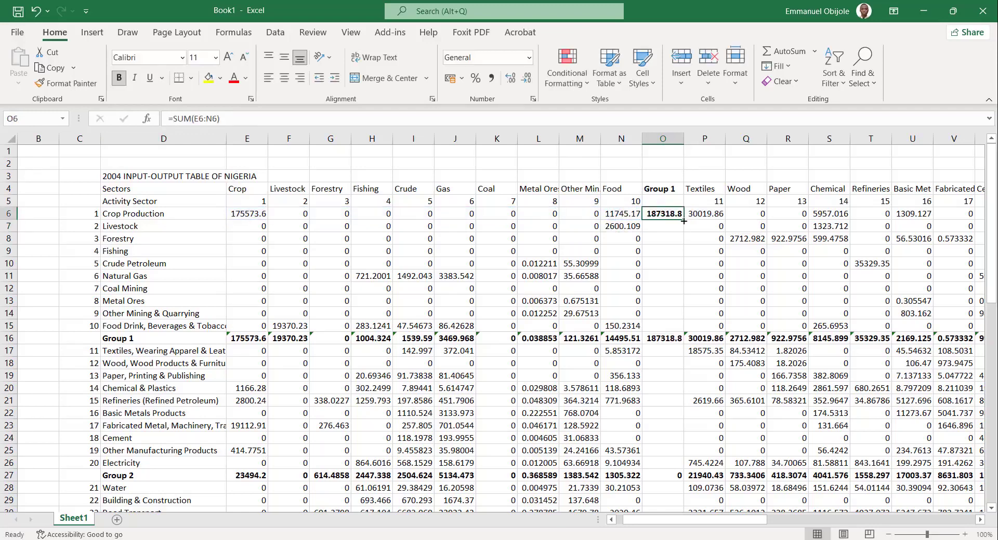
# Fill the Crop Production row's Group 1 total down through sector 10, and inspect the sum formula where the Group 1 row crosses that column.
pyautogui.moveTo(684, 221); pyautogui.dragTo(682, 330)
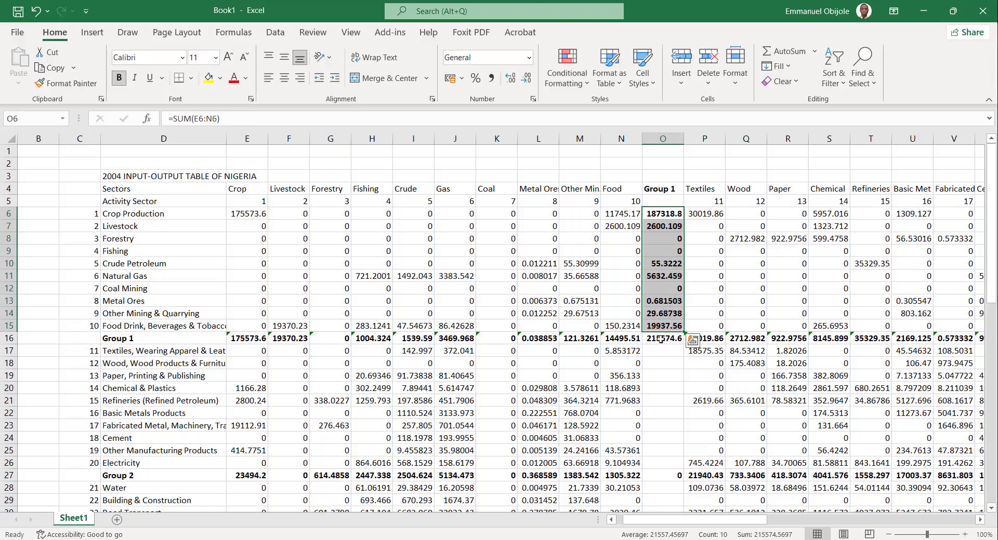
pyautogui.click(660, 339)
pyautogui.click(325, 122)
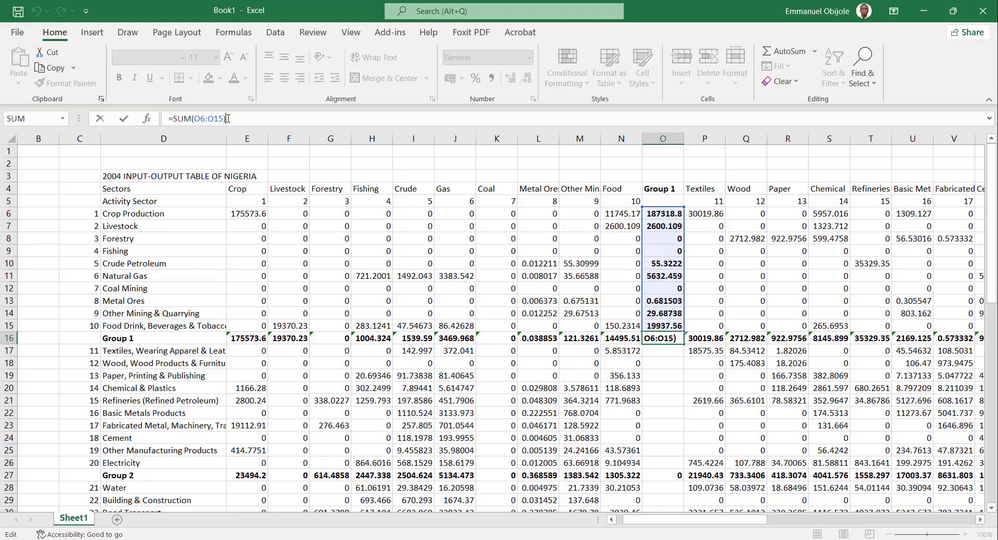
pyautogui.click(257, 339)
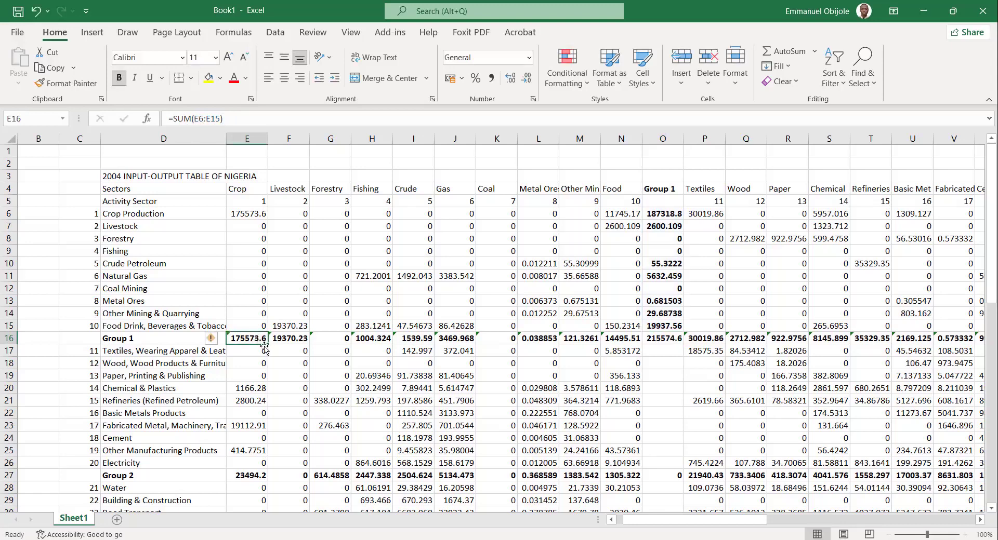
pyautogui.moveTo(265, 344); pyautogui.dragTo(873, 366)
pyautogui.click(677, 215)
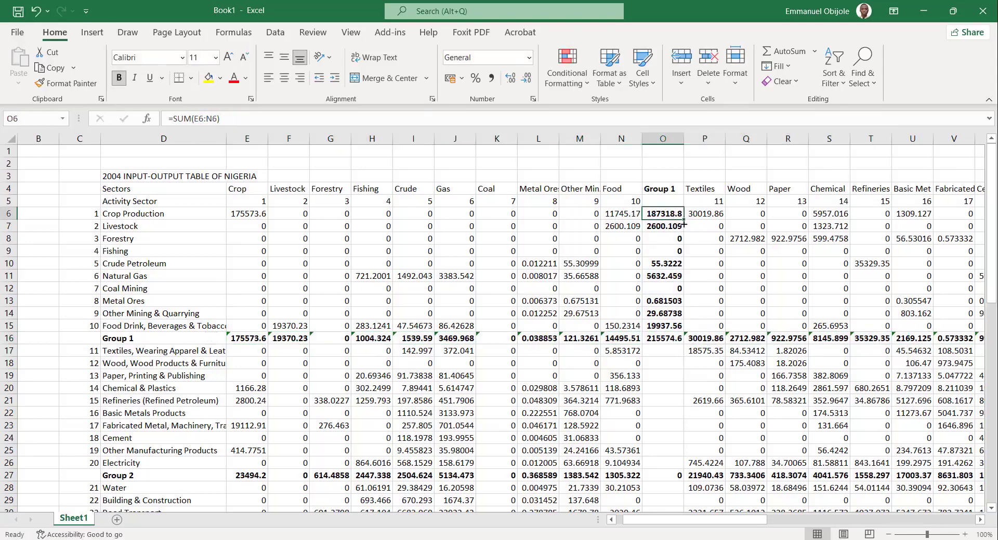
# Fill the Crop Production row's Group 1 total down the whole Group 1 column through row 64.
pyautogui.moveTo(682, 222); pyautogui.dragTo(681, 328)
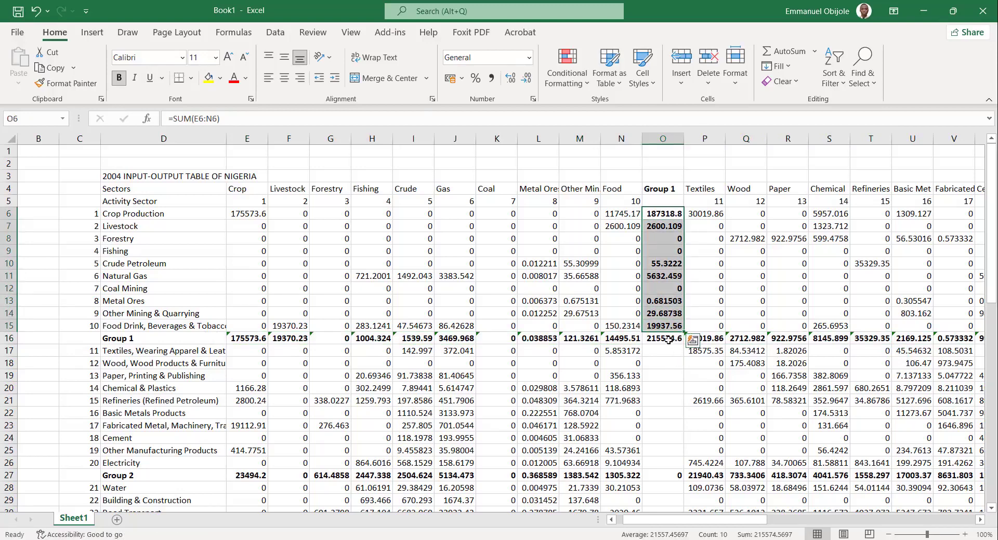
pyautogui.click(675, 215)
pyautogui.moveTo(685, 220); pyautogui.dragTo(668, 402)
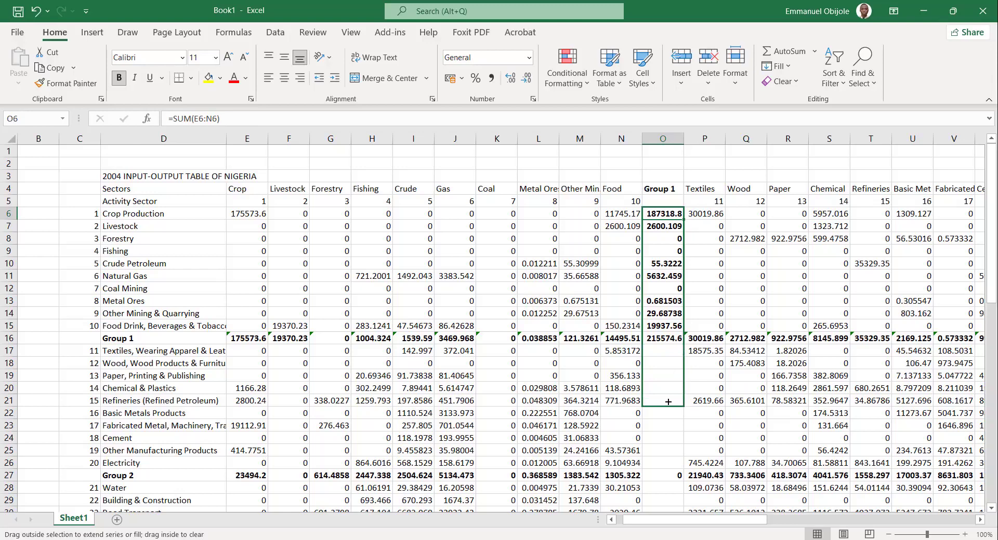
pyautogui.moveTo(669, 404); pyautogui.dragTo(668, 403)
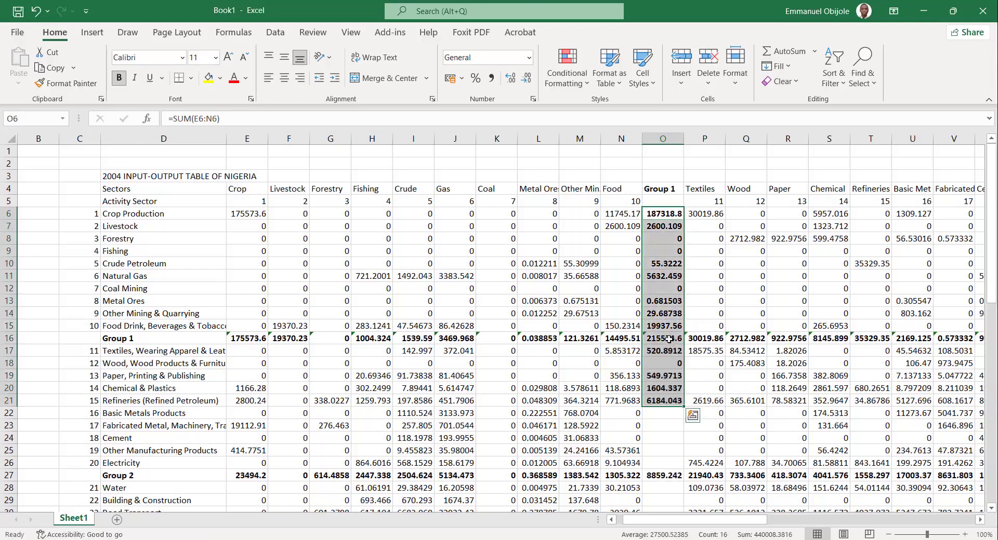
pyautogui.click(668, 339)
pyautogui.click(665, 236)
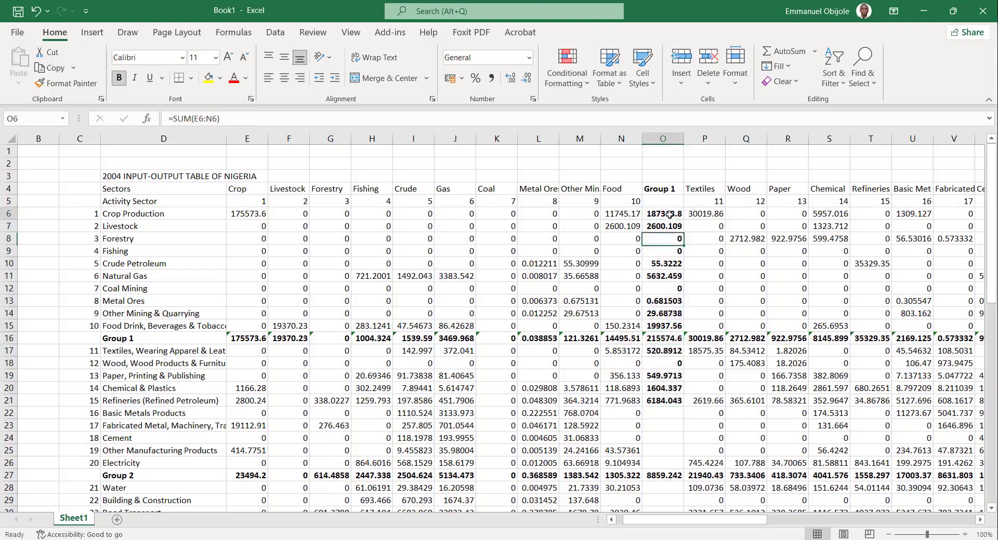
pyautogui.click(669, 217)
pyautogui.moveTo(684, 219); pyautogui.dragTo(679, 495)
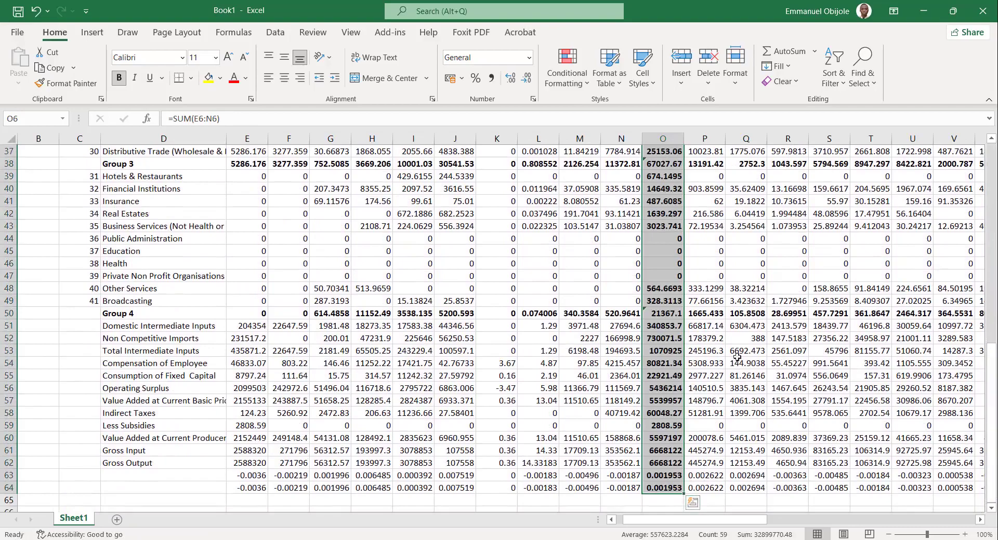
pyautogui.scroll(12, 830, 326)
pyautogui.hscroll(8, 831, 327)
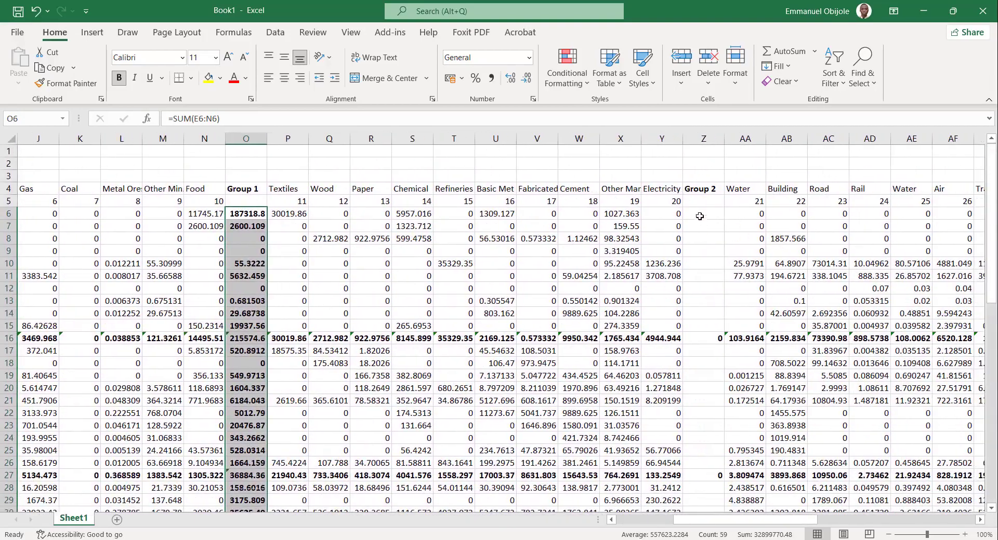
pyautogui.click(700, 214)
pyautogui.click(698, 201)
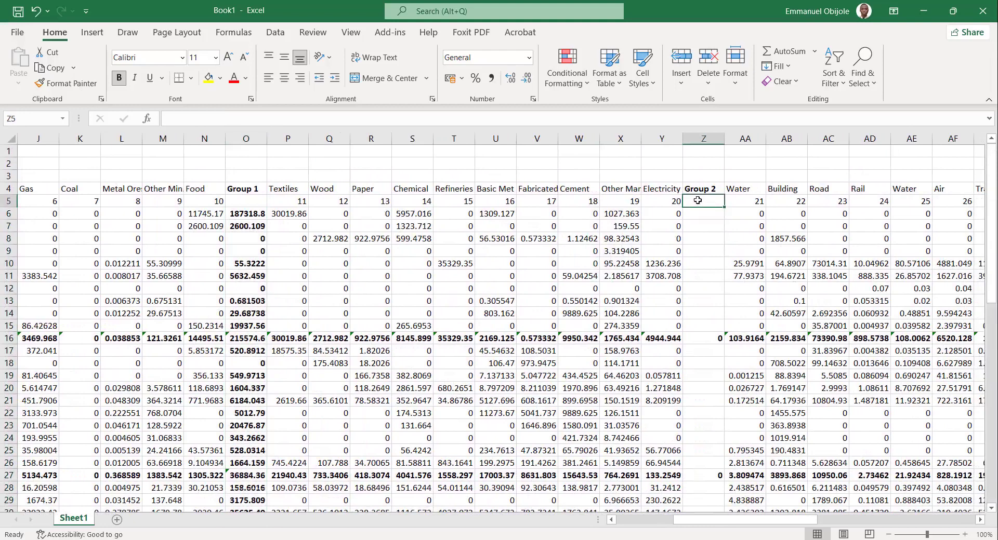
pyautogui.write('=SUM(')
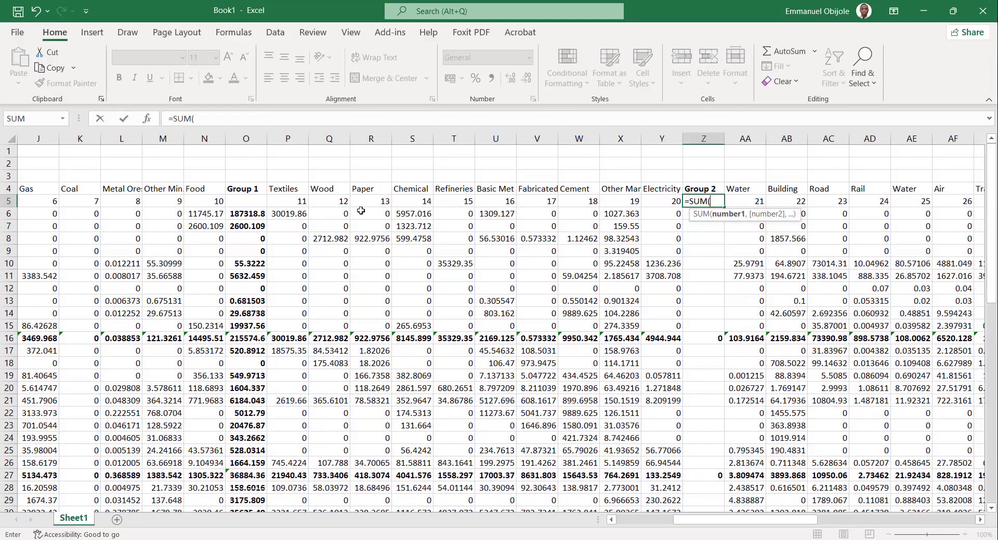
pyautogui.moveTo(297, 204); pyautogui.dragTo(659, 202)
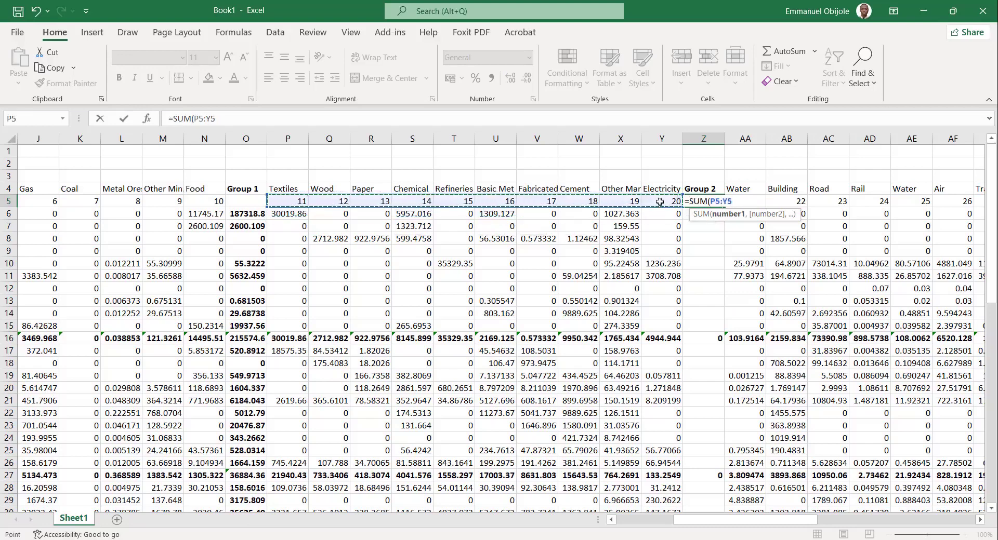
pyautogui.press('Return')
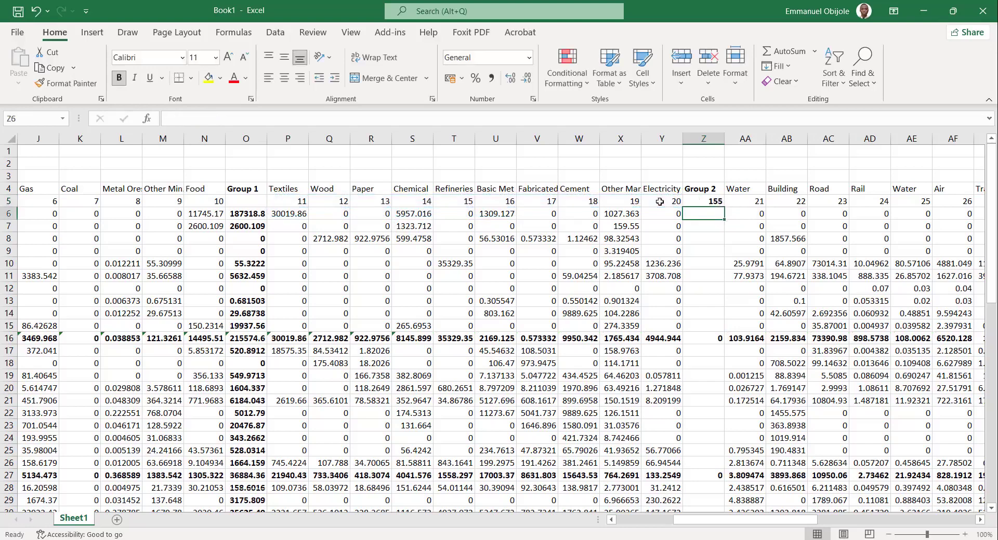
pyautogui.press('Up')
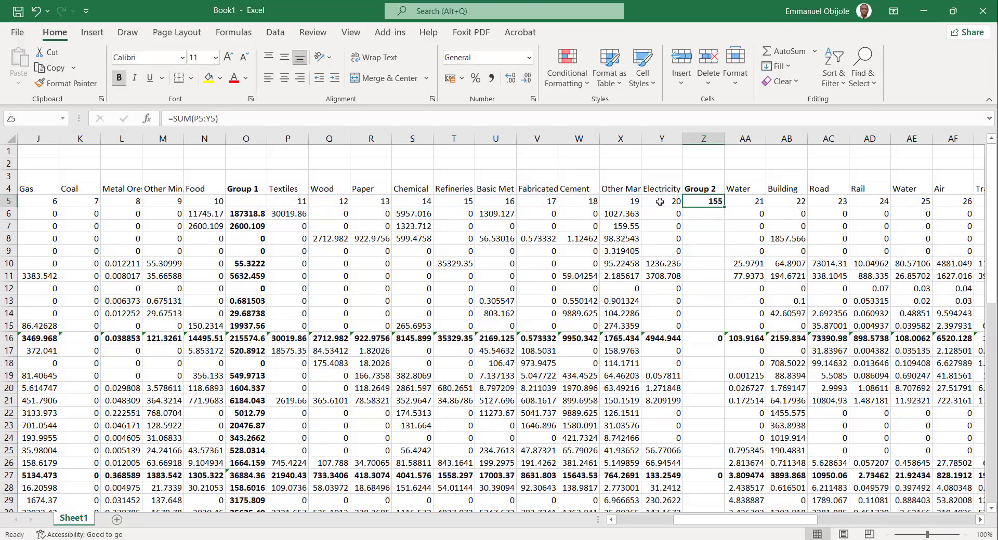
pyautogui.press('Delete')
# Total the Crop Production row's sectors 11 to 20 in the Group 2 column with =SUM(P6:Y6), and fill it down through row 64.
pyautogui.press('Down')
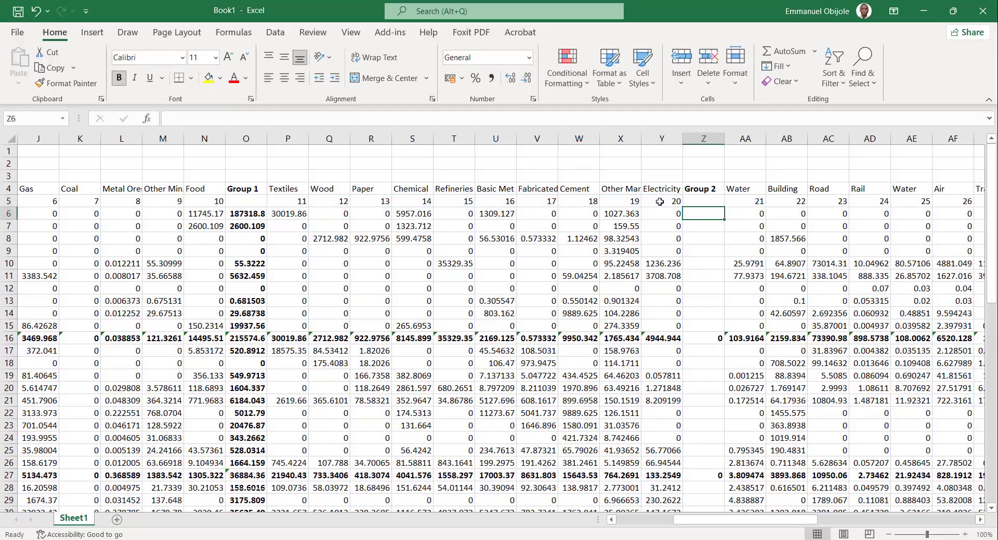
pyautogui.write('=SUM(')
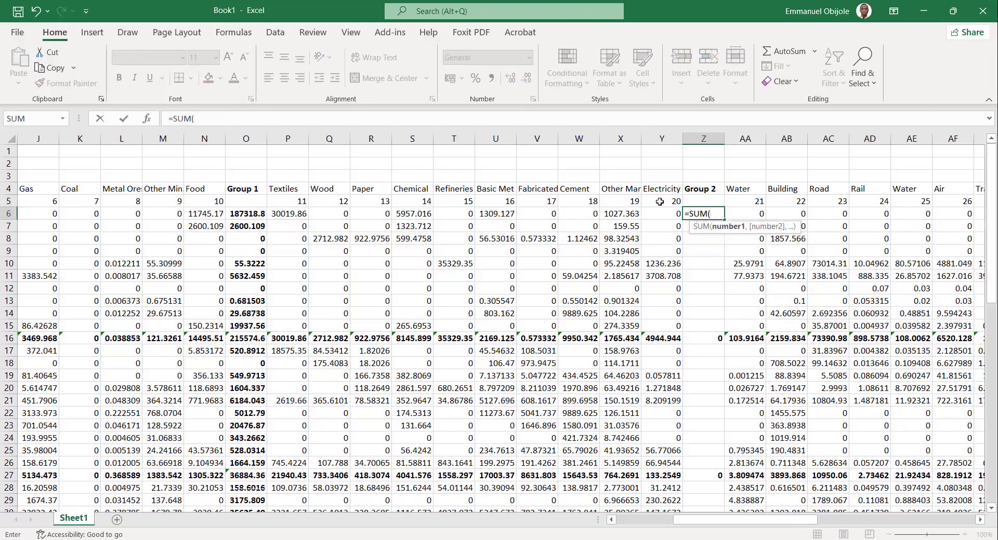
pyautogui.moveTo(292, 218); pyautogui.dragTo(661, 215)
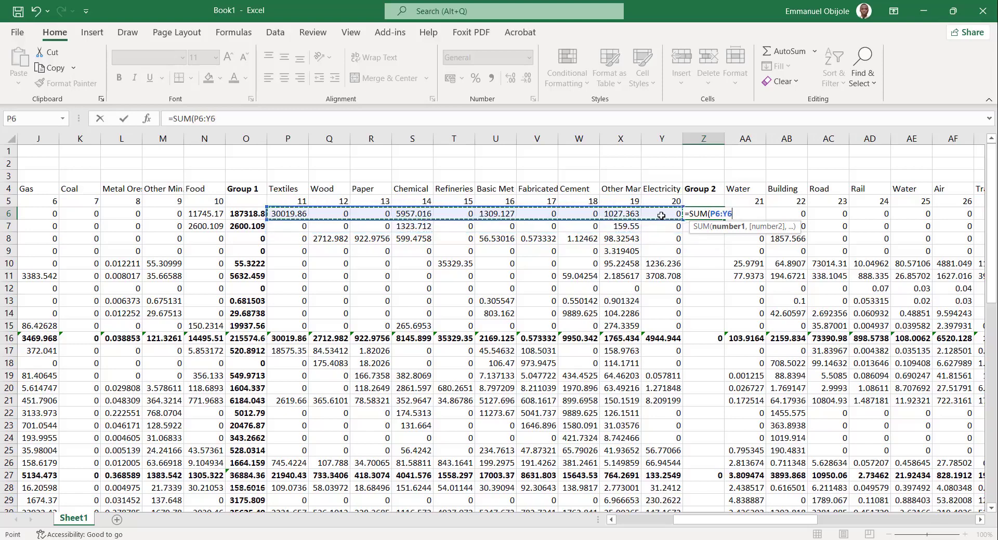
pyautogui.press('Return')
pyautogui.click(722, 215)
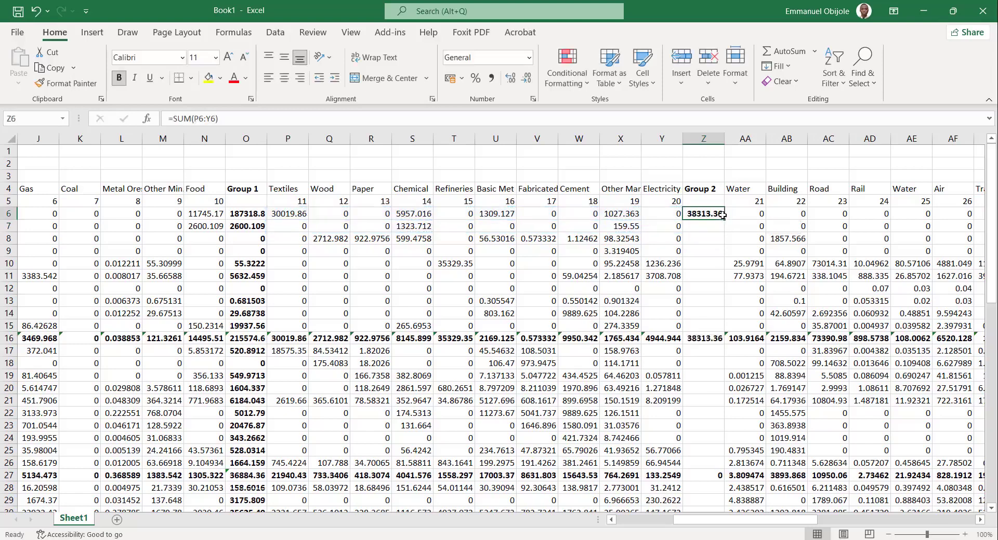
pyautogui.moveTo(725, 217); pyautogui.dragTo(727, 224)
pyautogui.moveTo(665, 507); pyautogui.dragTo(663, 487)
# Total the Crop Production row's sectors 21 to 30 in the Group 3 column with =SUM(AA6:AJ6), and fill it down through row 64.
pyautogui.hscroll(4, 758, 385)
pyautogui.scroll(12, 758, 385)
pyautogui.hscroll(5, 758, 385)
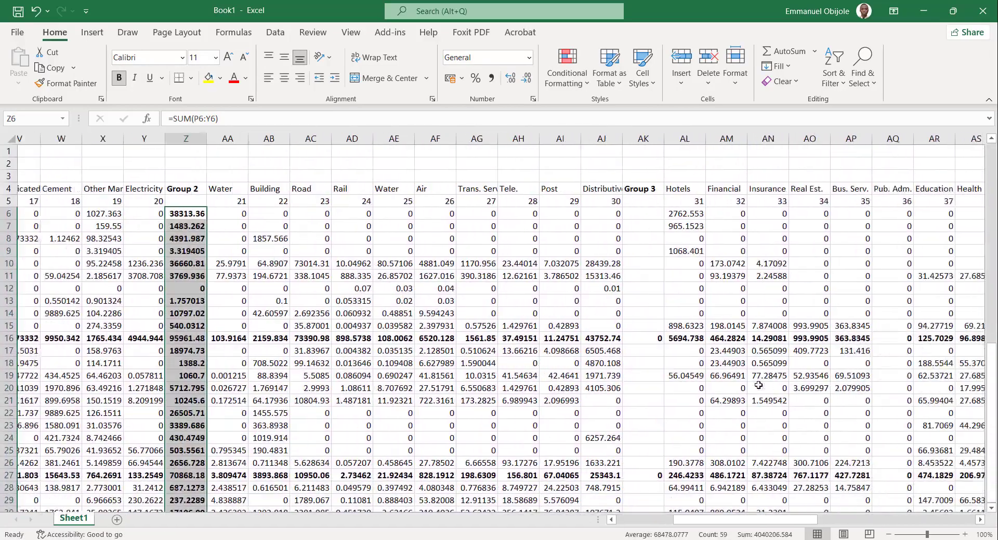
pyautogui.click(534, 213)
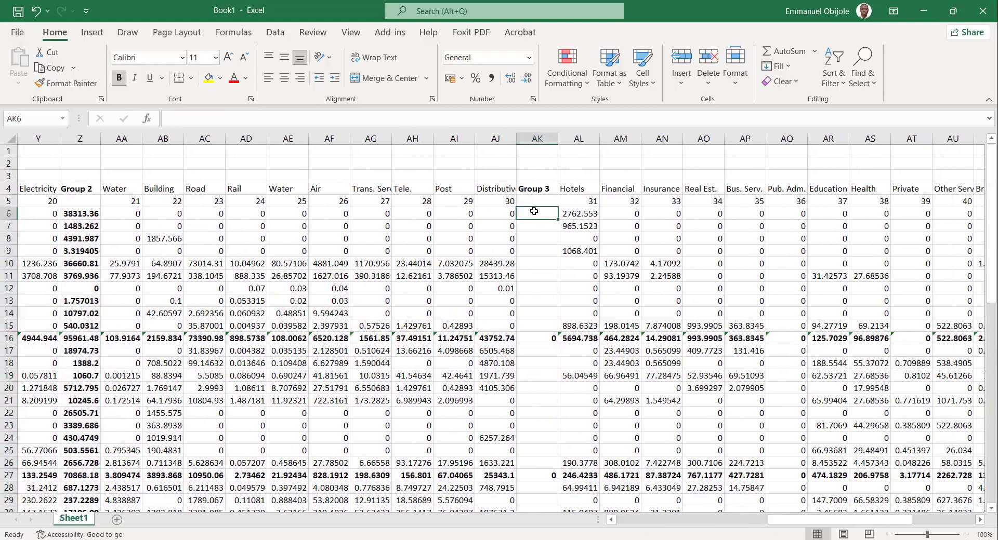
pyautogui.write('=SU')
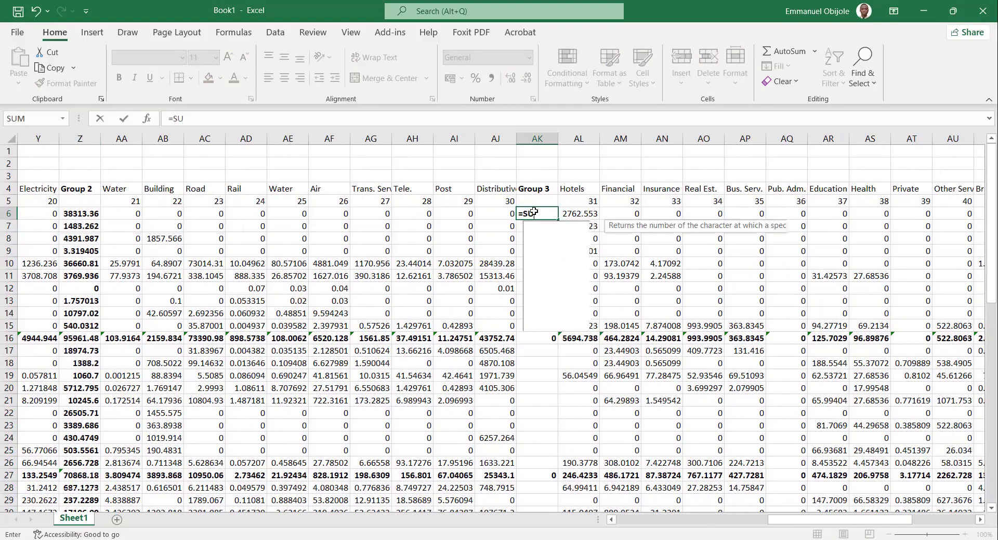
pyautogui.write('M(')
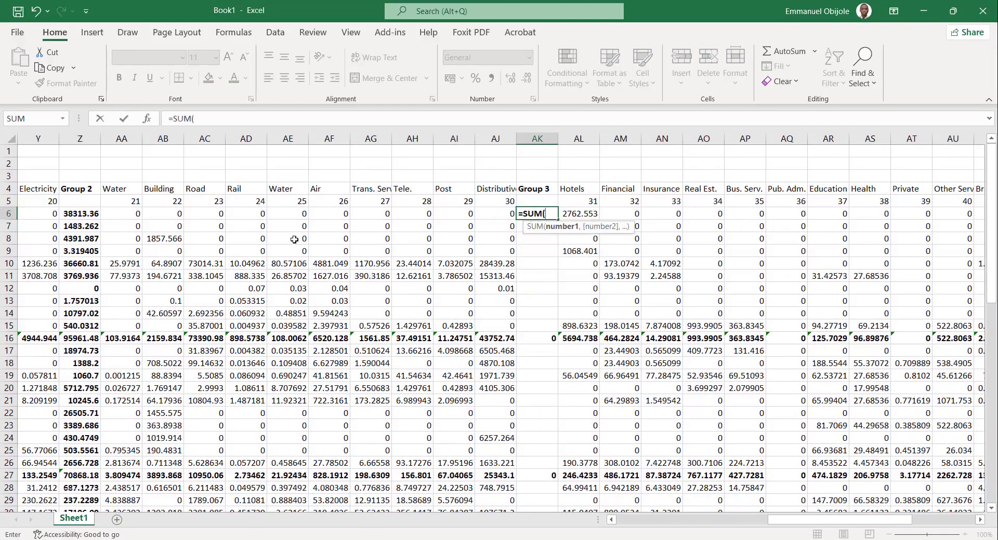
pyautogui.moveTo(120, 214); pyautogui.dragTo(485, 217)
pyautogui.press('Return')
pyautogui.click(552, 215)
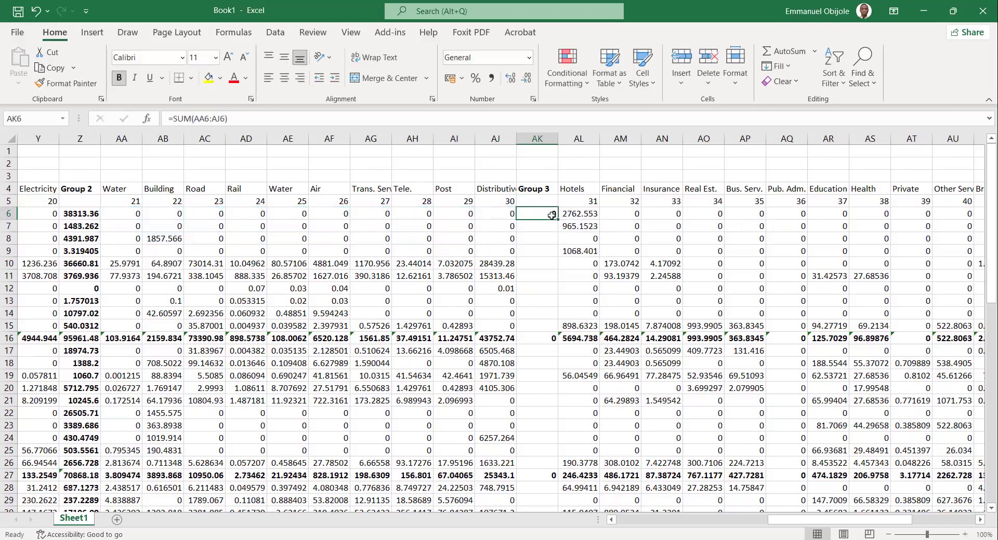
pyautogui.moveTo(559, 222); pyautogui.dragTo(557, 494)
# Total the Crop Production row's sectors 31 to 41 in the Group 4 column with =SUM(AL6:AV6), and fill it down through row 64.
pyautogui.scroll(12, 699, 311)
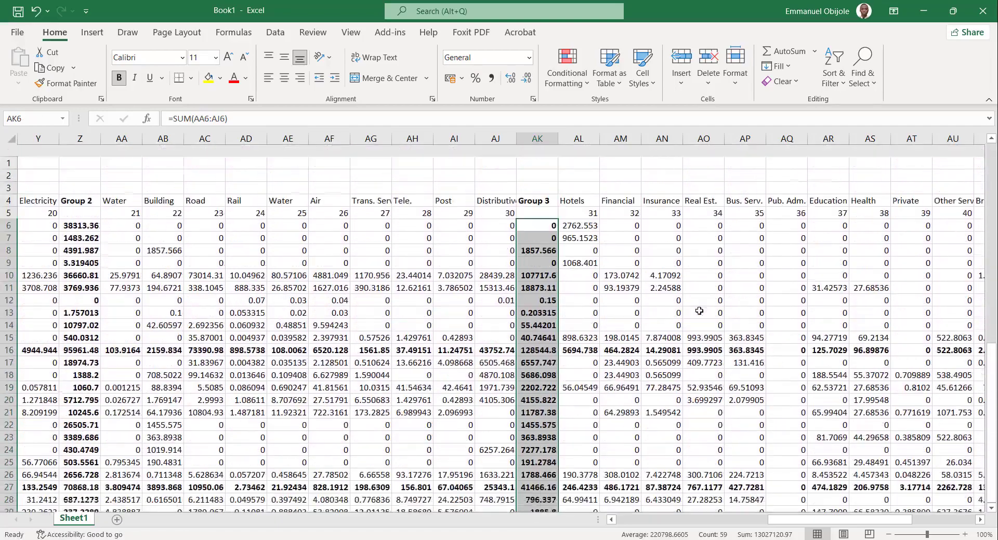
pyautogui.hscroll(5, 699, 310)
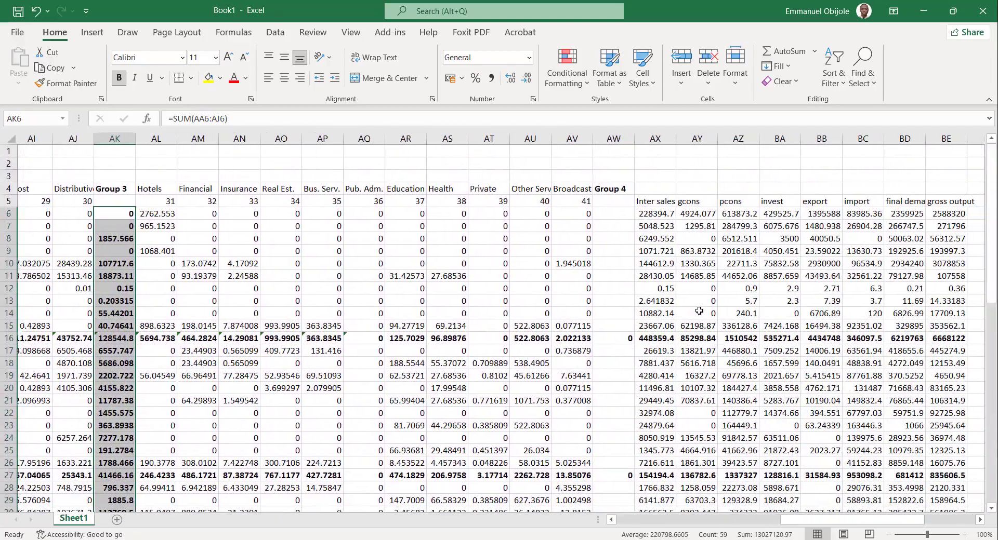
pyautogui.click(618, 215)
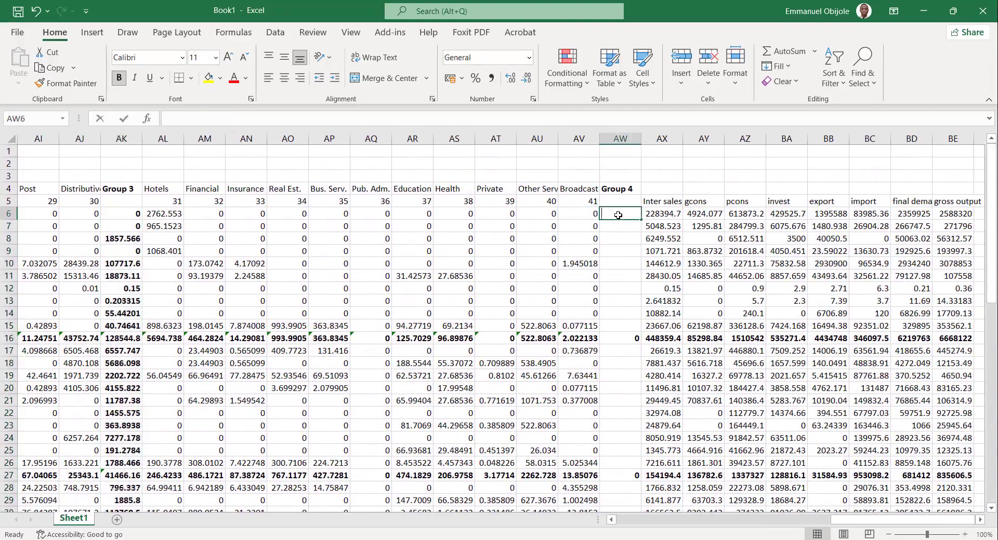
pyautogui.write('=SUM(')
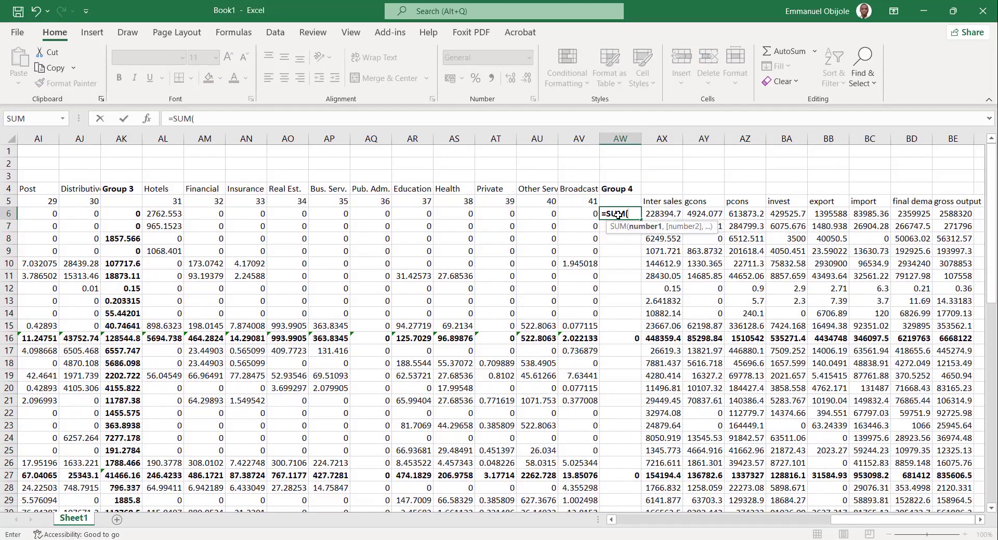
pyautogui.moveTo(163, 214); pyautogui.dragTo(565, 217)
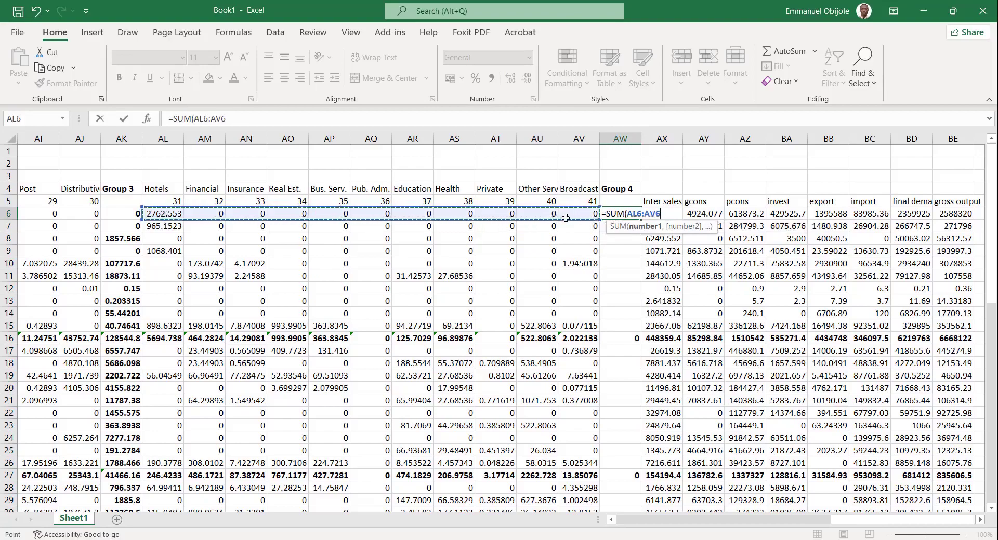
pyautogui.press('Return')
pyautogui.click(639, 215)
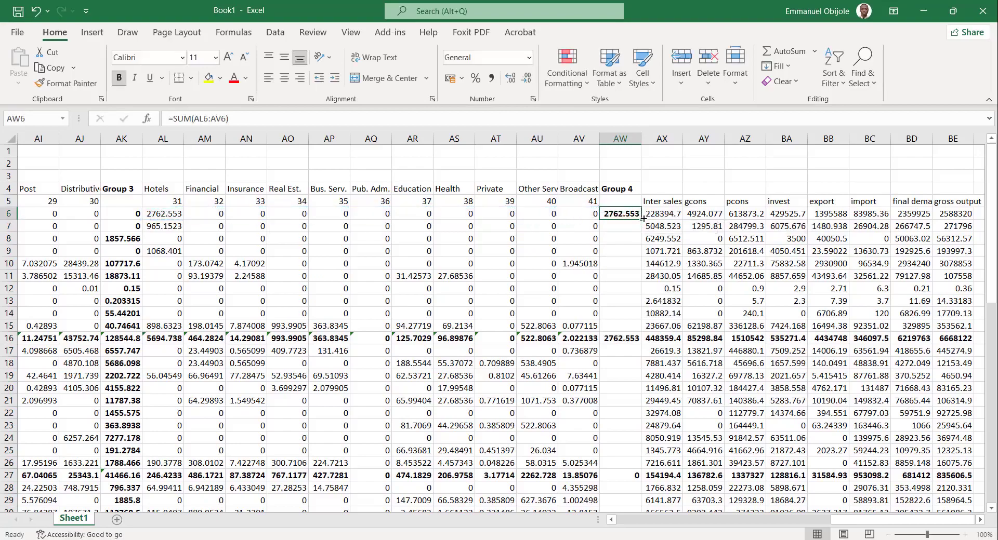
pyautogui.moveTo(644, 218); pyautogui.dragTo(624, 496)
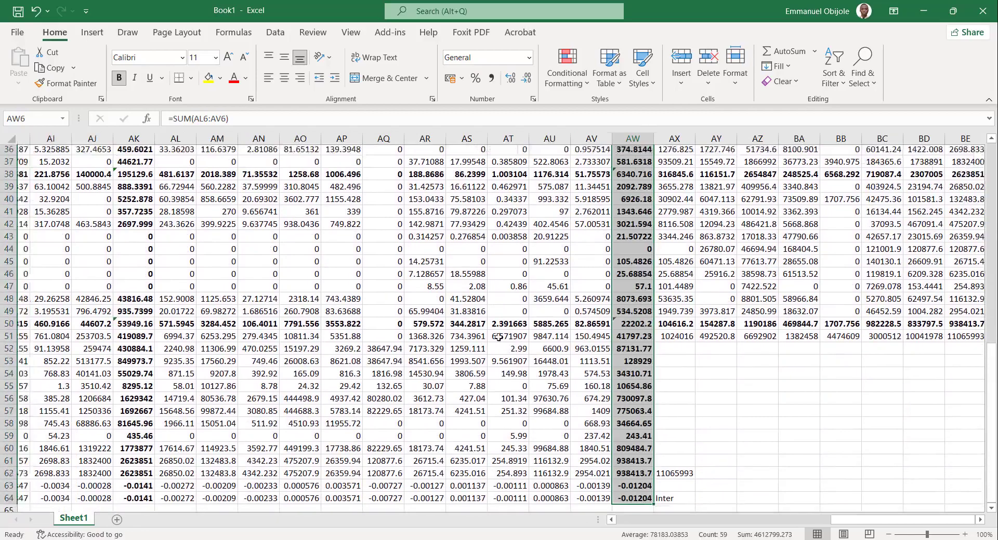
# Review the filled group rows and columns across the table, back to its first sectors.
pyautogui.scroll(6, 498, 337)
pyautogui.hscroll(-4, 498, 338)
pyautogui.hscroll(5, 498, 338)
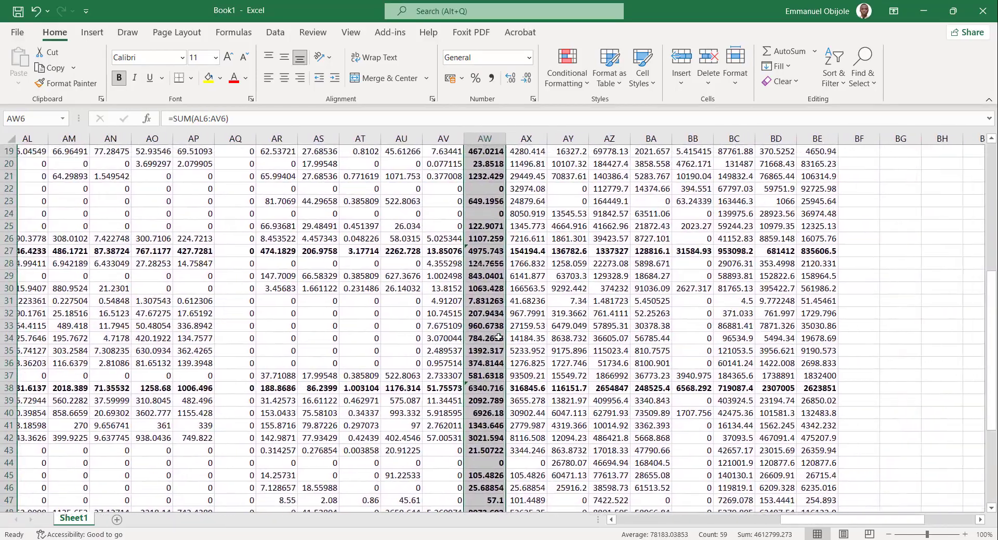
pyautogui.scroll(6, 498, 337)
pyautogui.hscroll(-5, 498, 338)
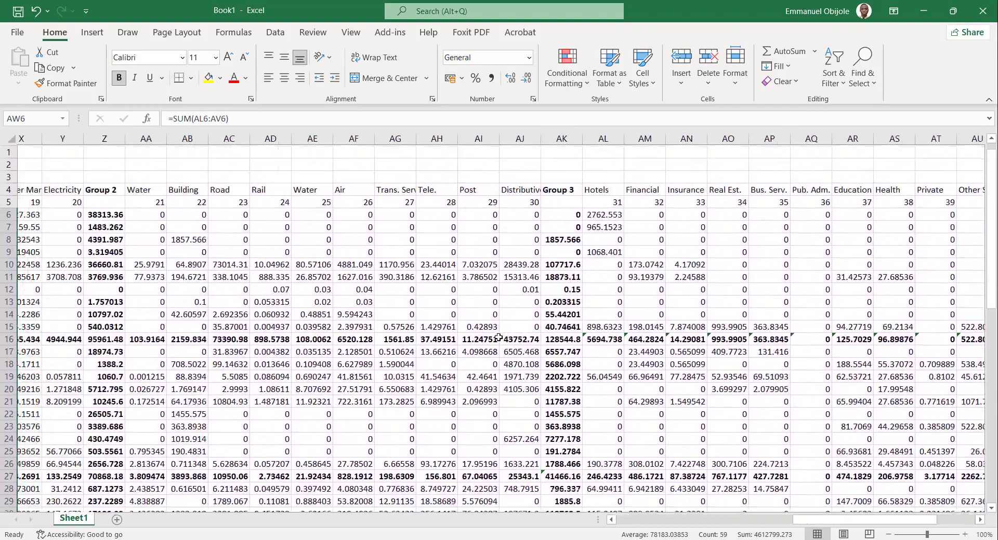
pyautogui.hscroll(-8, 498, 338)
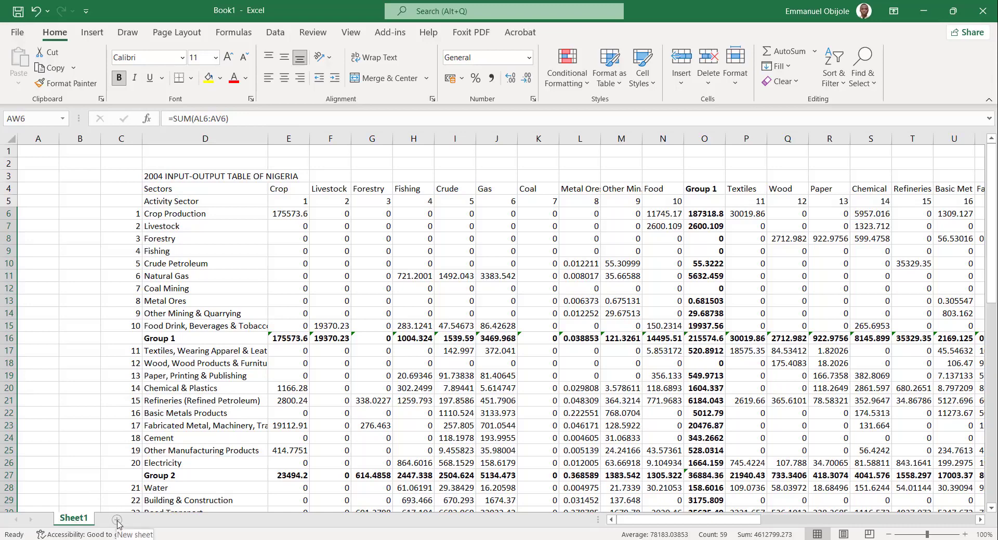
pyautogui.click(173, 412)
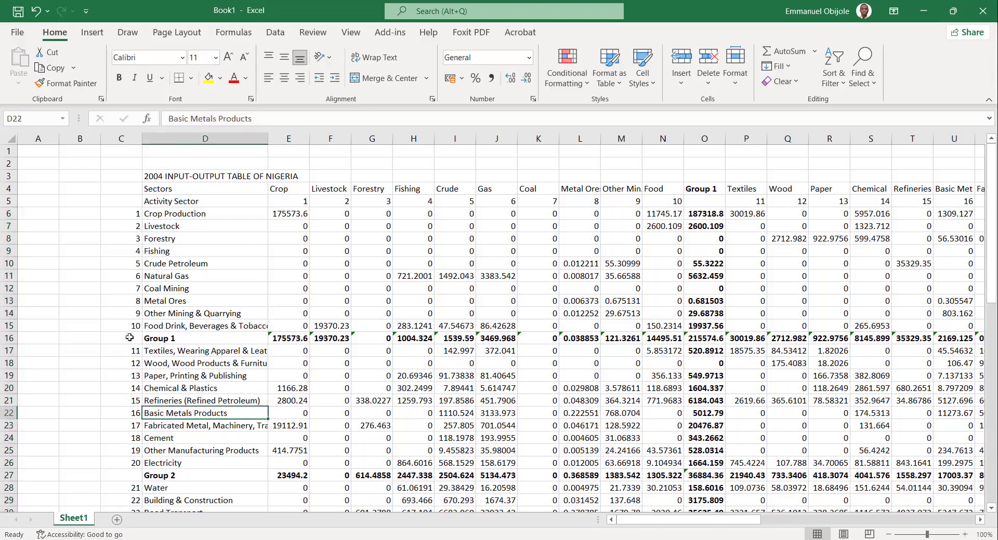
# Check the Group 1 sum formula under Crop, try deleting rows 6 to 15 with sectors 1 to 10, and undo the deletion.
pyautogui.moveTo(10, 213); pyautogui.dragTo(26, 320)
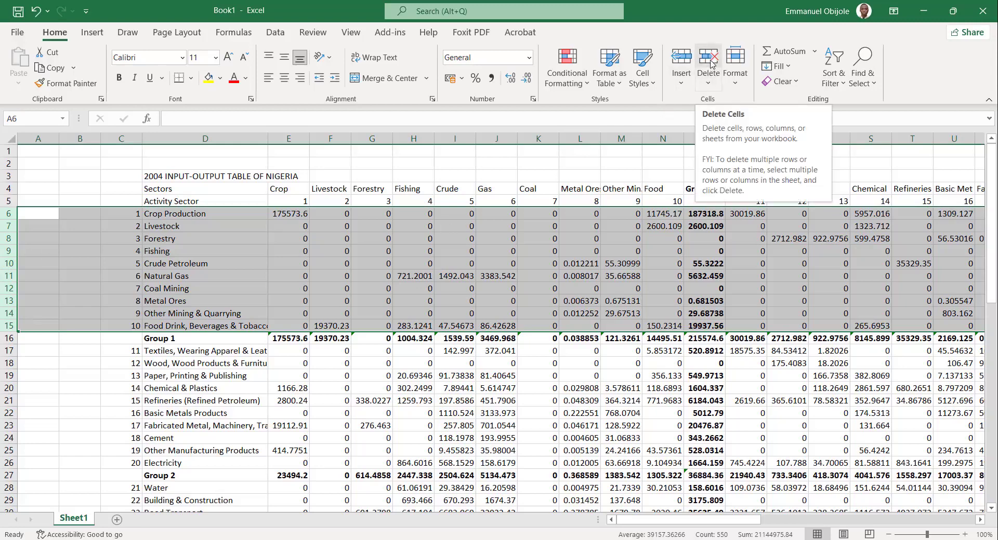
pyautogui.click(291, 336)
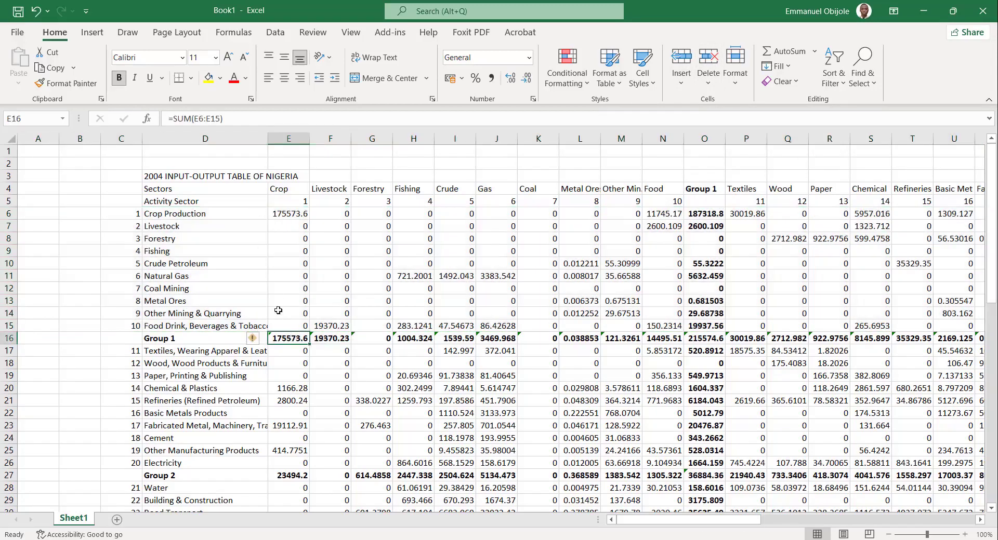
pyautogui.doubleClick(289, 339)
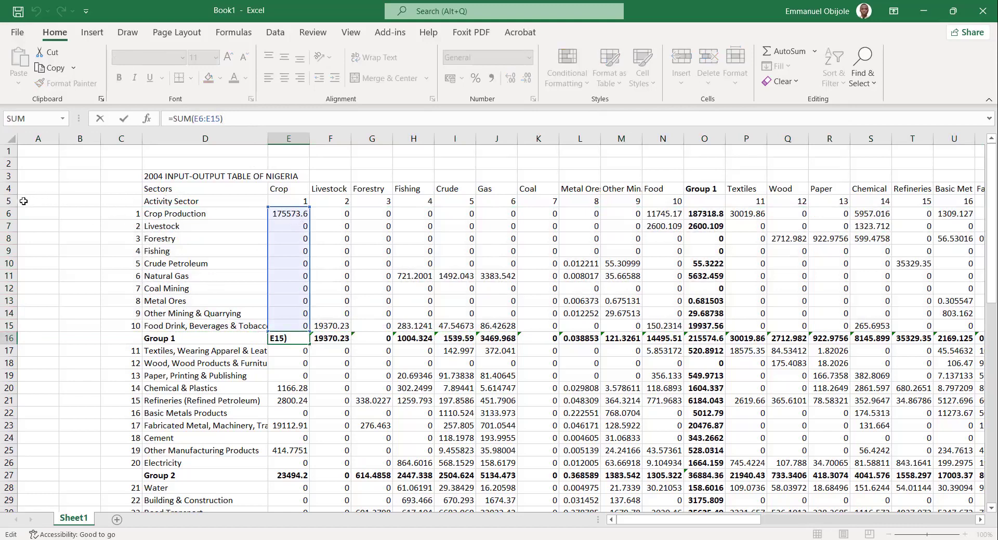
pyautogui.moveTo(3, 218); pyautogui.dragTo(28, 327)
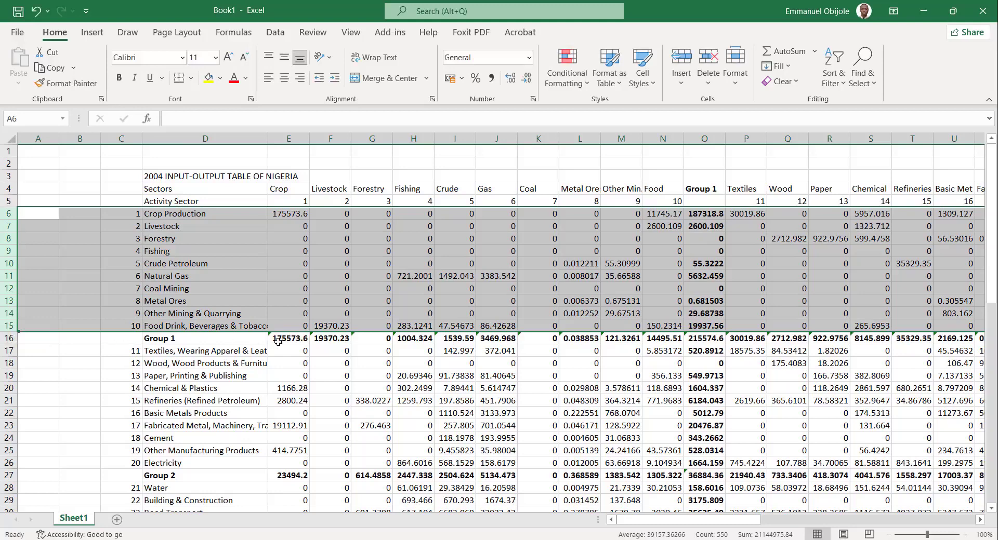
pyautogui.click(714, 76)
pyautogui.click(303, 214)
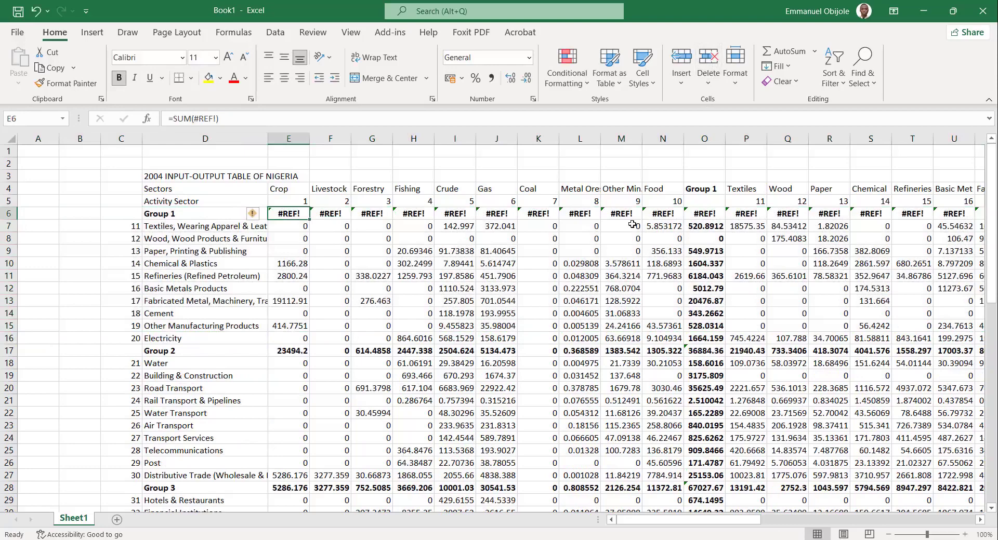
pyautogui.hotkey('ctrl', 'z')
pyautogui.click(624, 509)
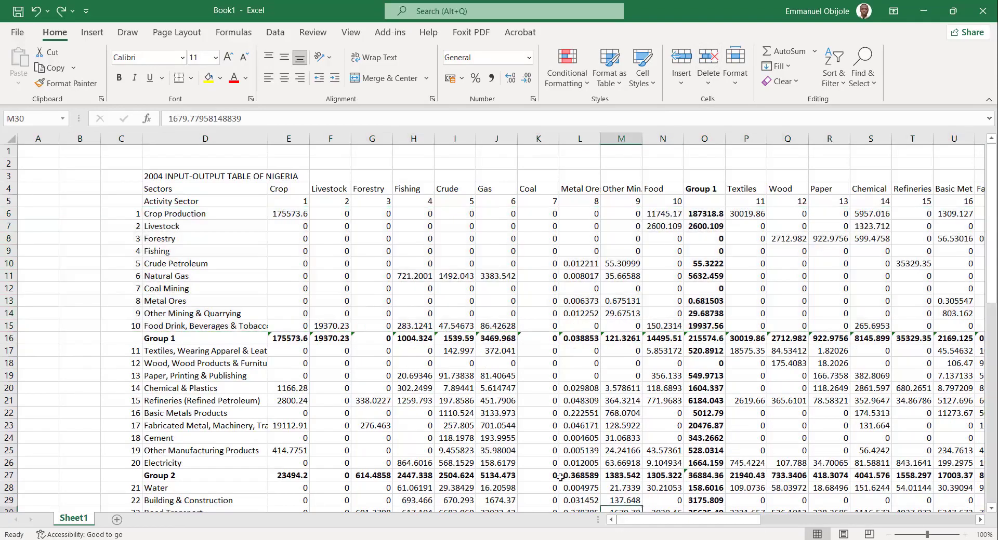
# Add a new sheet and paste the entire contents of Sheet1 into it from cell A1 as values only.
pyautogui.click(116, 520)
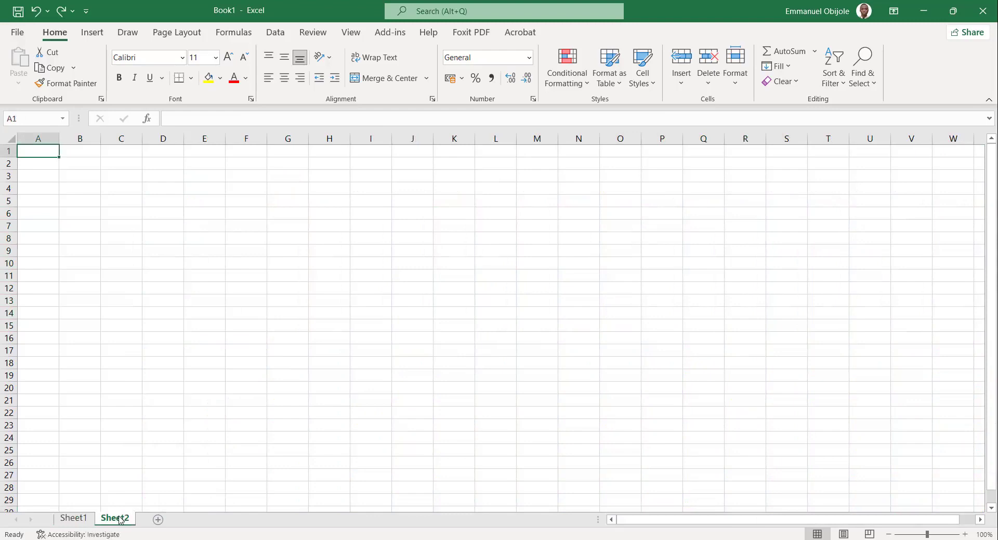
pyautogui.click(73, 520)
pyautogui.click(221, 338)
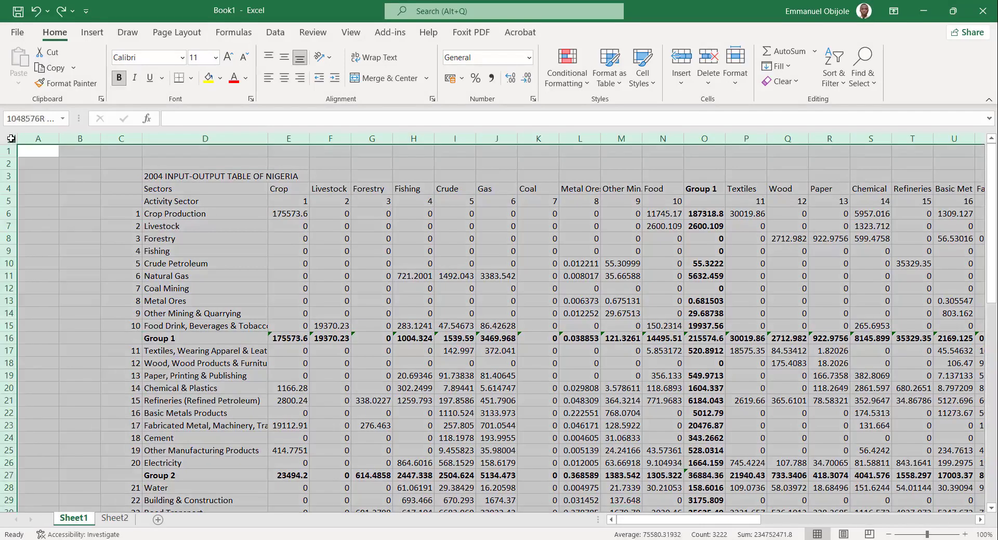
pyautogui.click(11, 138)
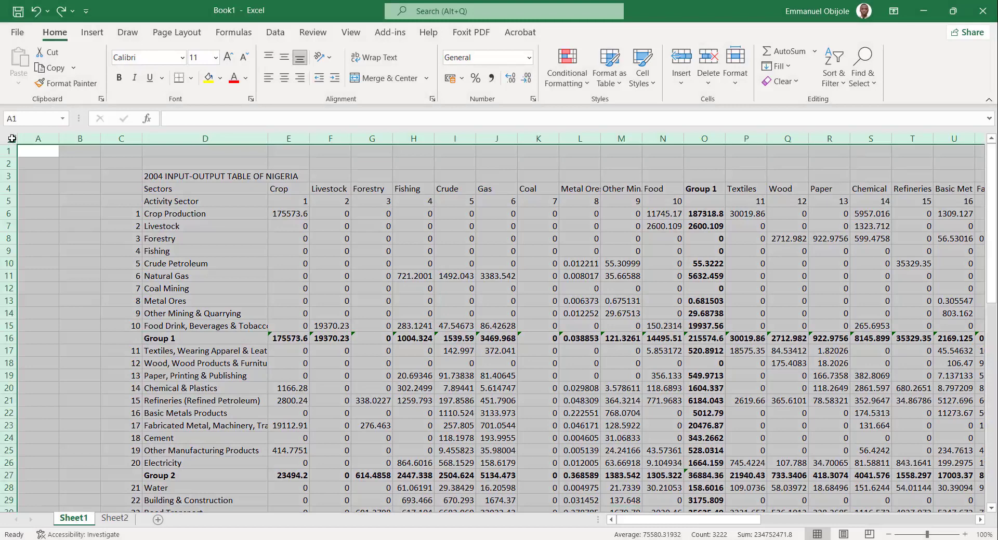
pyautogui.hotkey('ctrl', 'c')
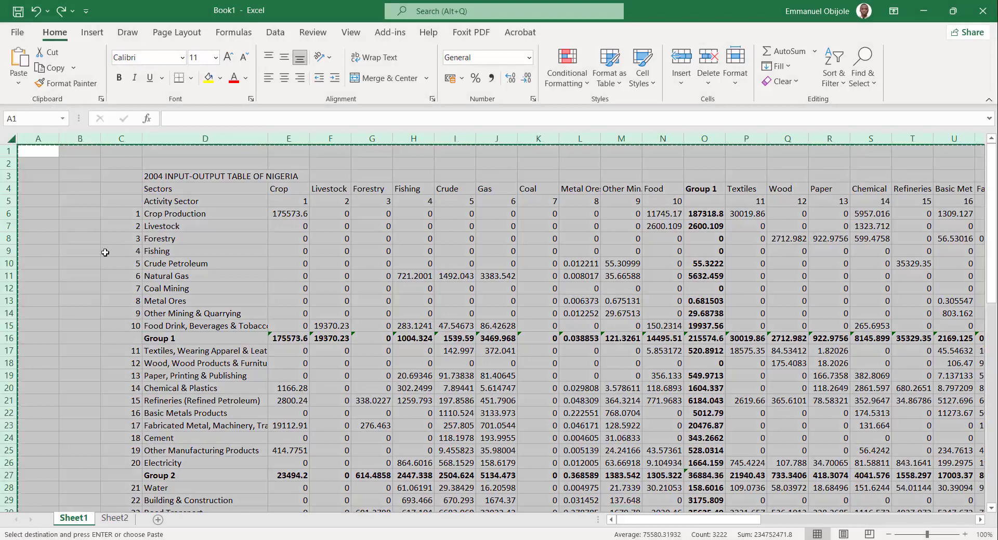
pyautogui.click(115, 518)
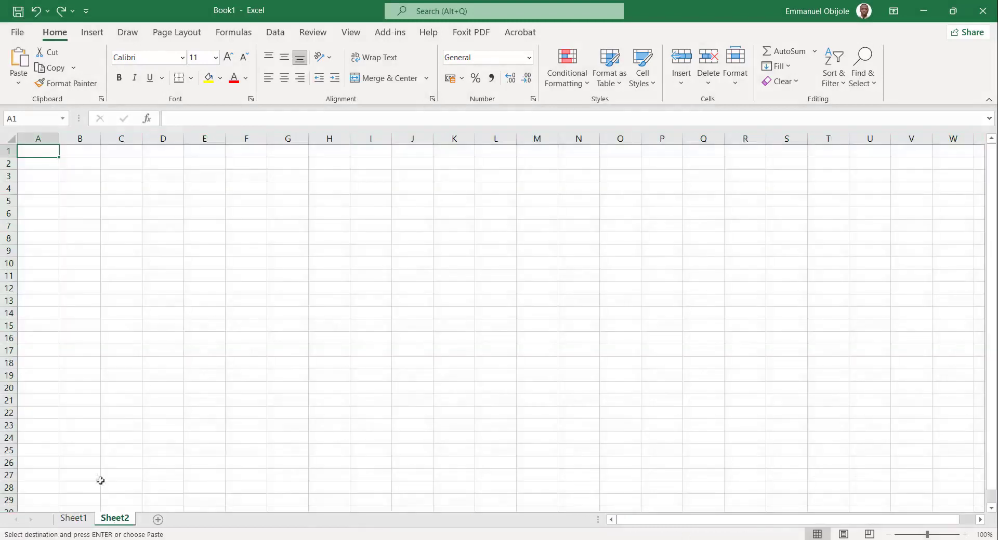
pyautogui.rightClick(28, 152)
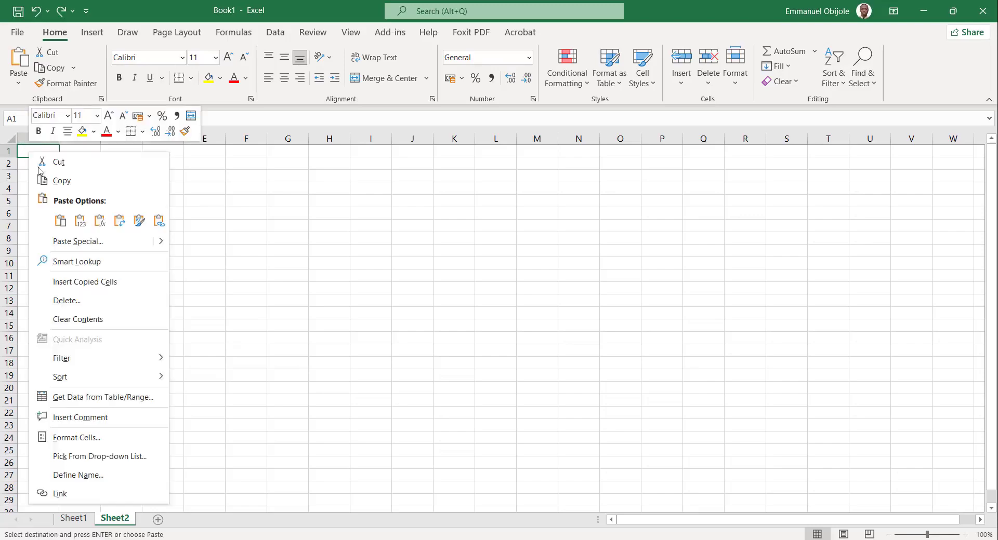
pyautogui.click(79, 221)
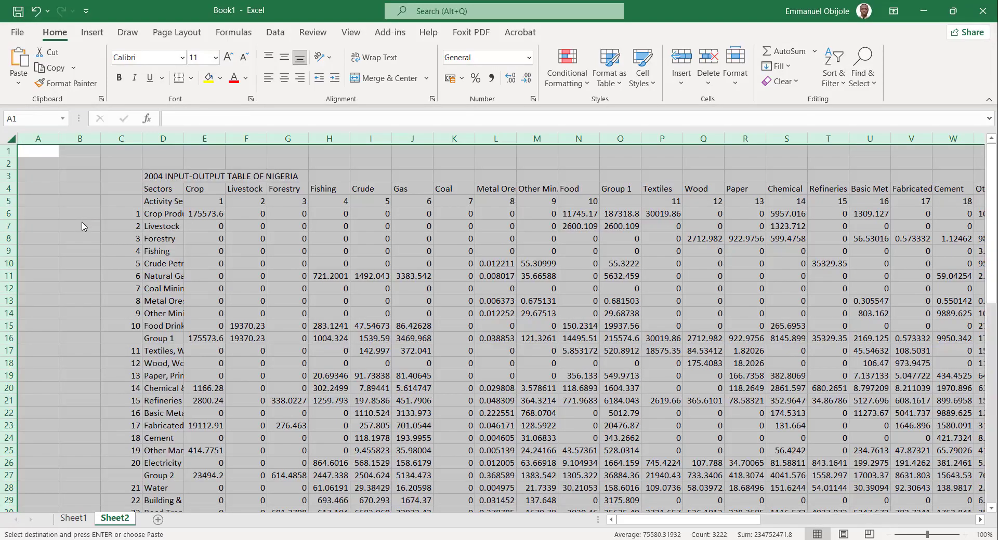
pyautogui.click(209, 337)
pyautogui.press('Escape')
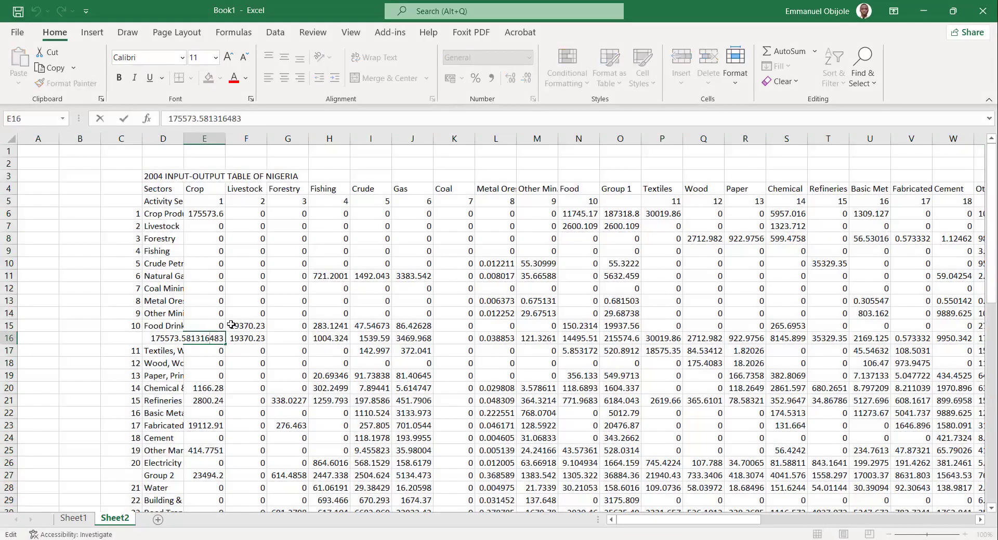
pyautogui.click(254, 330)
pyautogui.click(209, 338)
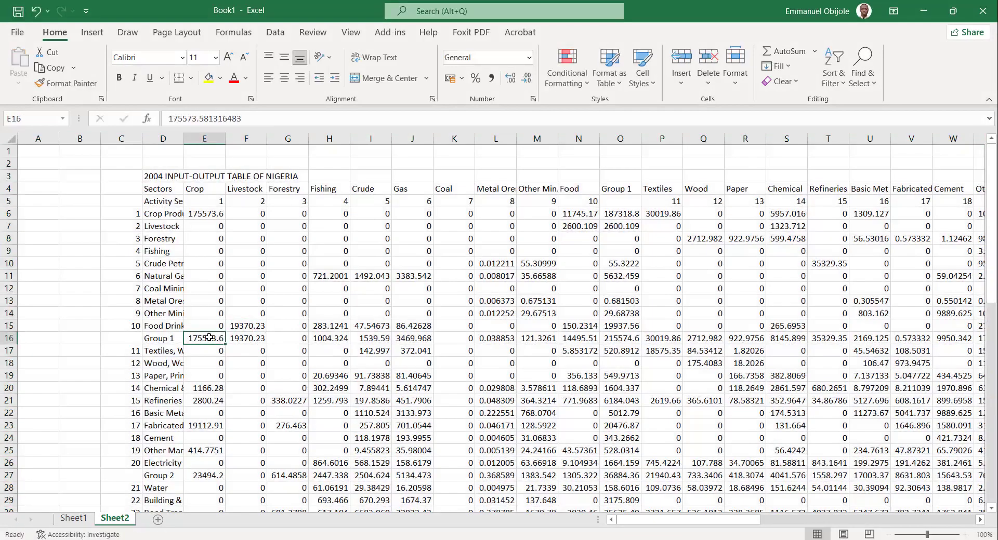
# Delete the rows of sectors 1 to 10 and 11 to 20 from Sheet2, keeping the Group 1 and Group 2 rows.
pyautogui.moveTo(9, 213); pyautogui.dragTo(14, 326)
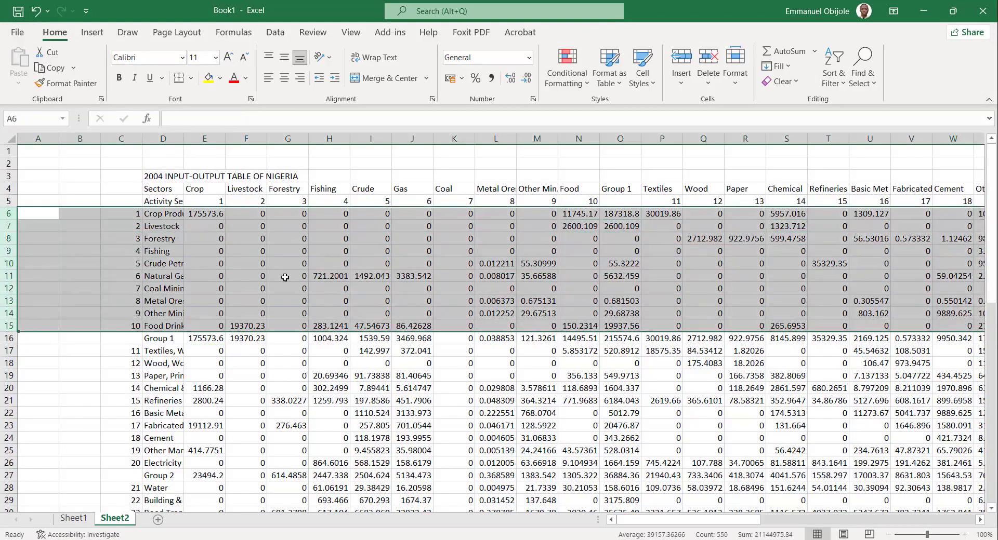
pyautogui.click(712, 58)
pyautogui.click(219, 215)
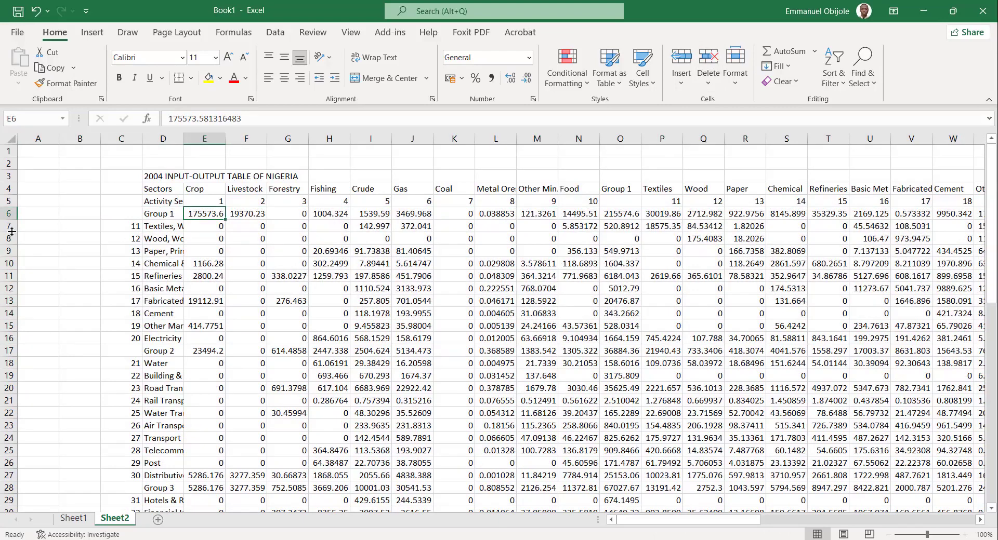
pyautogui.moveTo(7, 227); pyautogui.dragTo(4, 340)
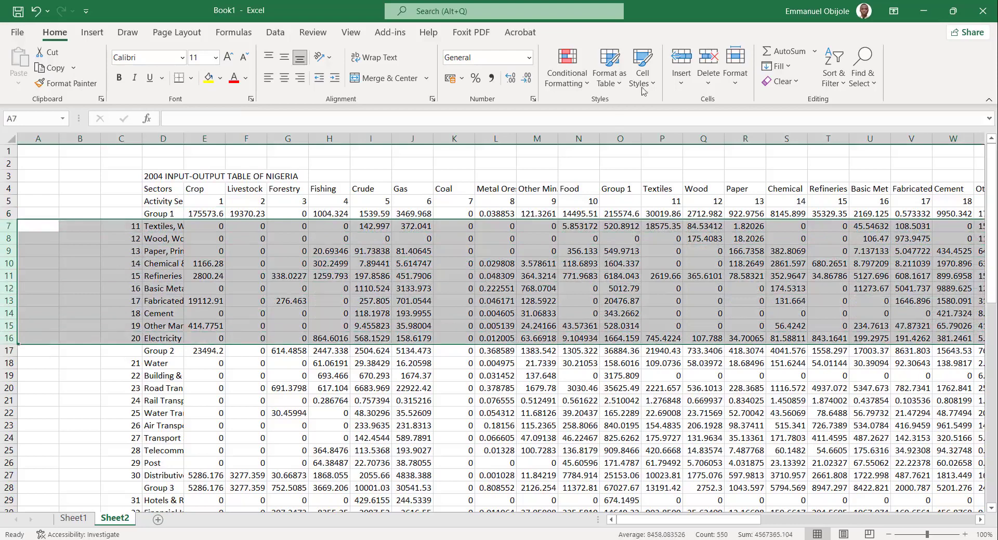
pyautogui.click(708, 59)
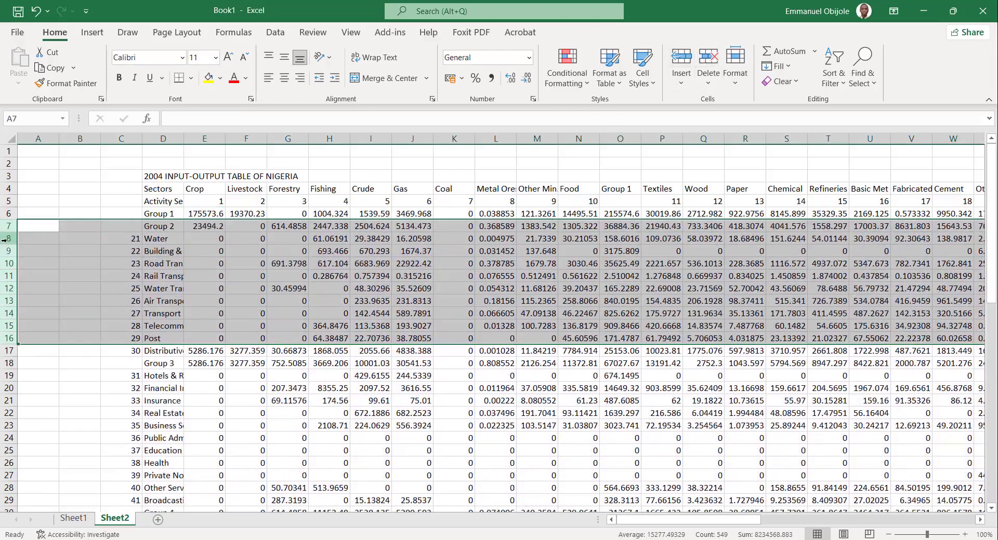
# Delete the rows of sectors 21 to 30 and 31 to 41, keeping the Group 3 and Group 4 rows.
pyautogui.moveTo(7, 240); pyautogui.dragTo(16, 354)
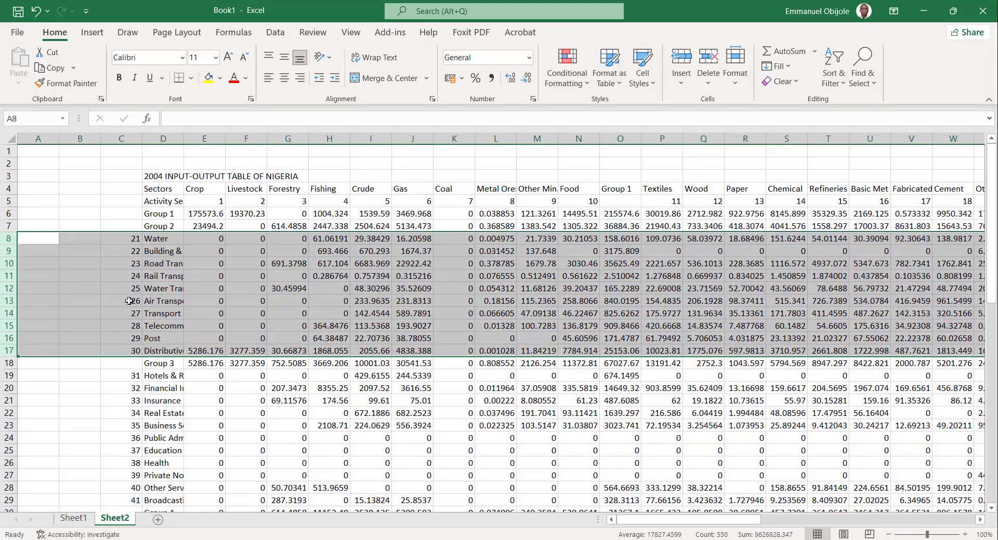
pyautogui.click(708, 61)
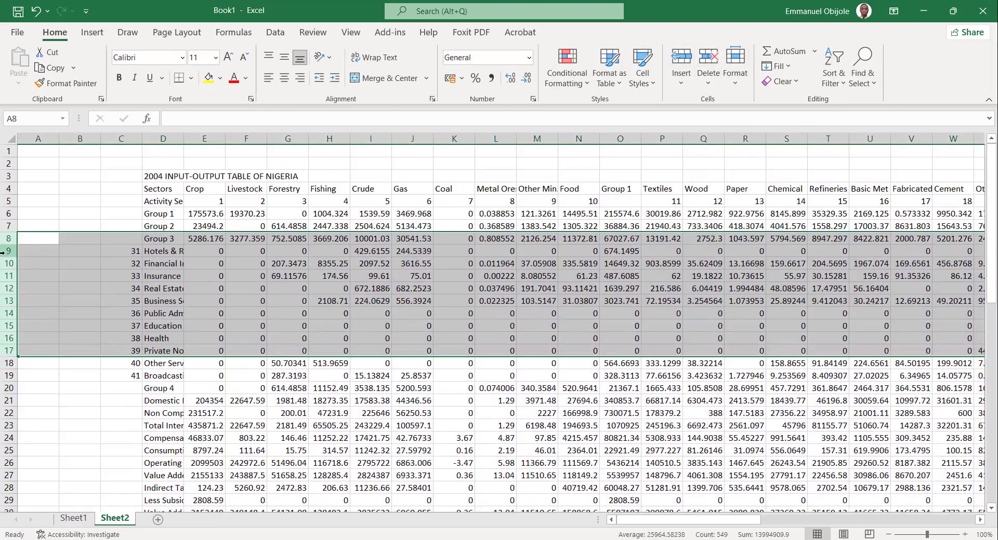
pyautogui.moveTo(6, 252); pyautogui.dragTo(8, 375)
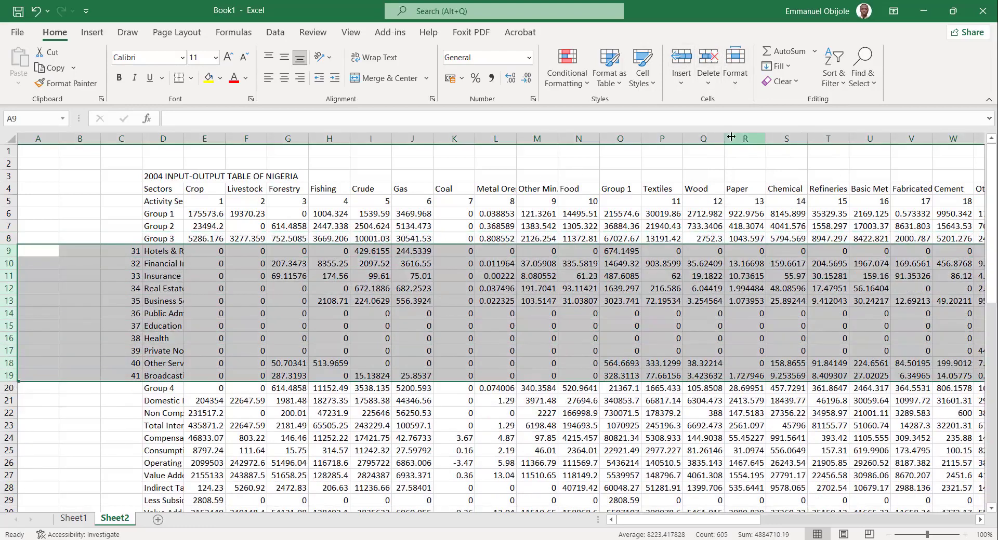
pyautogui.click(708, 62)
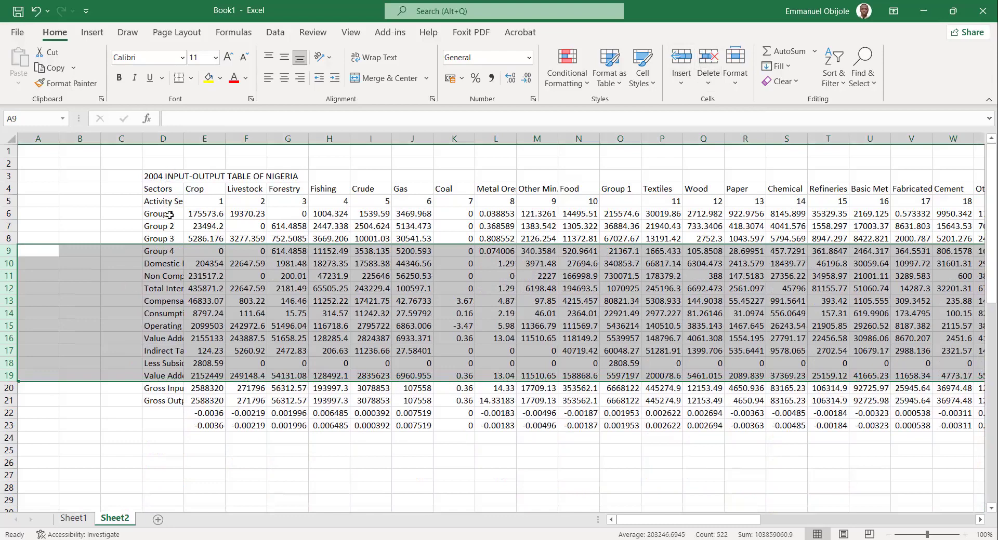
# Widen column D on Sheet2 to make room for the row labels.
pyautogui.moveTo(164, 214); pyautogui.dragTo(173, 253)
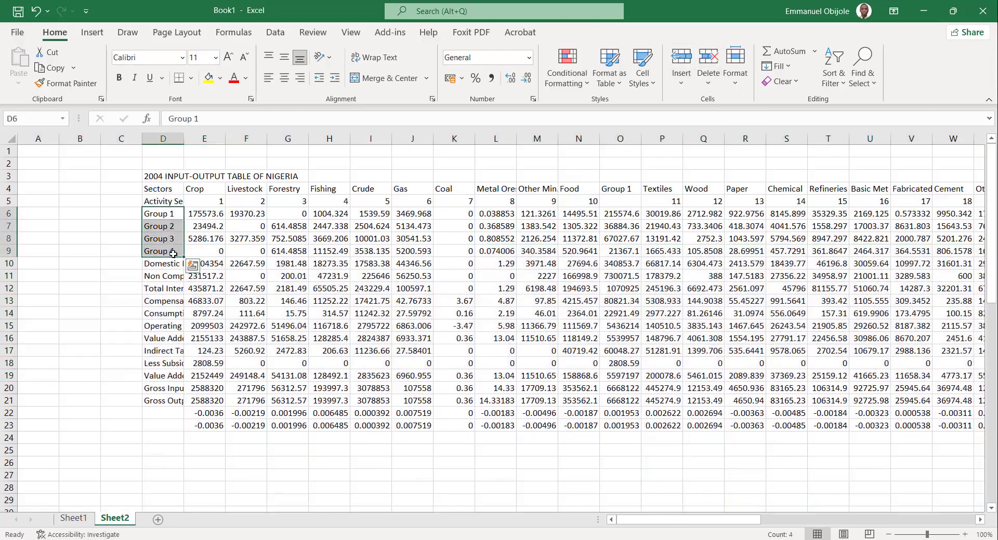
pyautogui.click(236, 341)
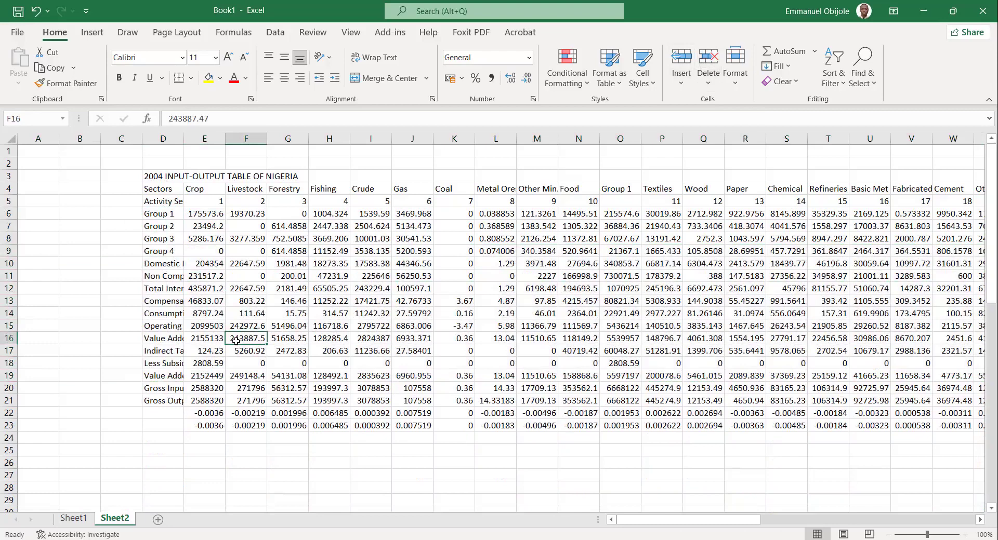
pyautogui.moveTo(183, 139); pyautogui.dragTo(263, 146)
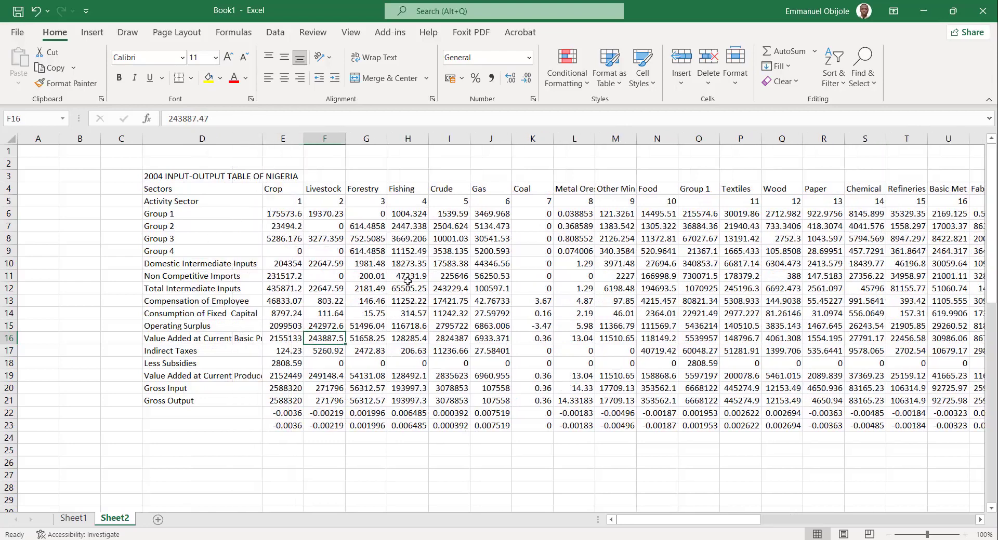
# Delete the columns of sectors 1 to 10 and 11 to 20, keeping the Group 1 and Group 2 columns.
pyautogui.moveTo(287, 139); pyautogui.dragTo(671, 178)
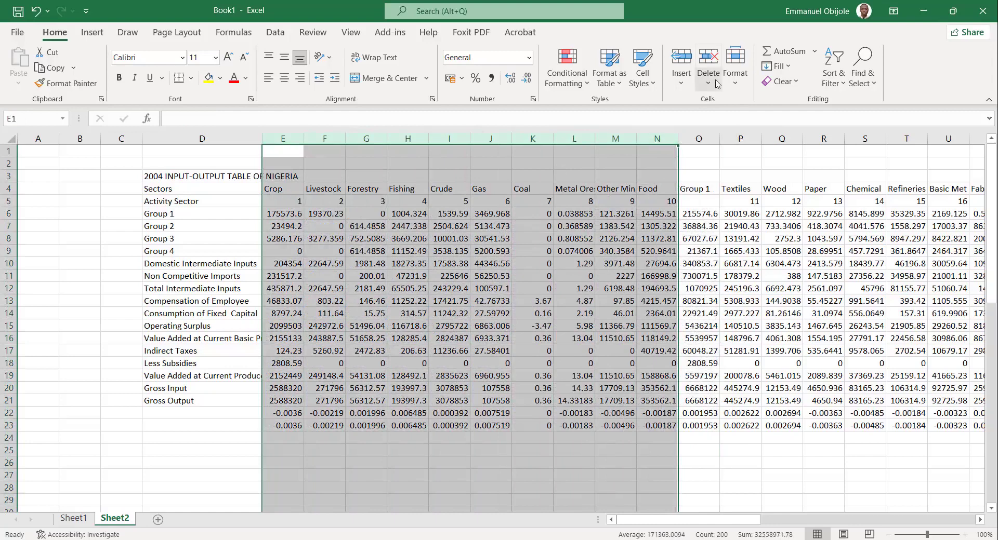
pyautogui.click(707, 57)
pyautogui.click(273, 192)
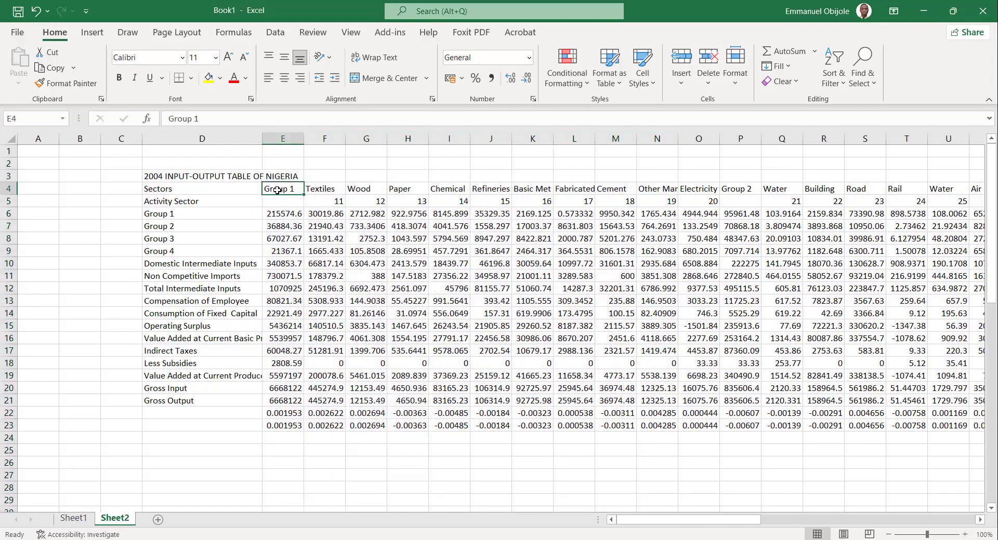
pyautogui.moveTo(324, 138); pyautogui.dragTo(684, 134)
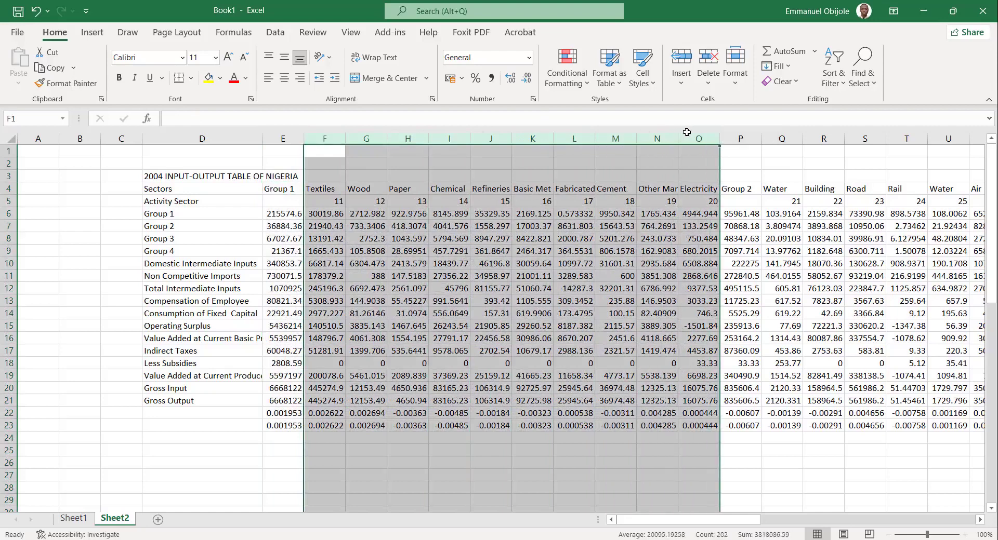
pyautogui.click(708, 57)
pyautogui.click(385, 188)
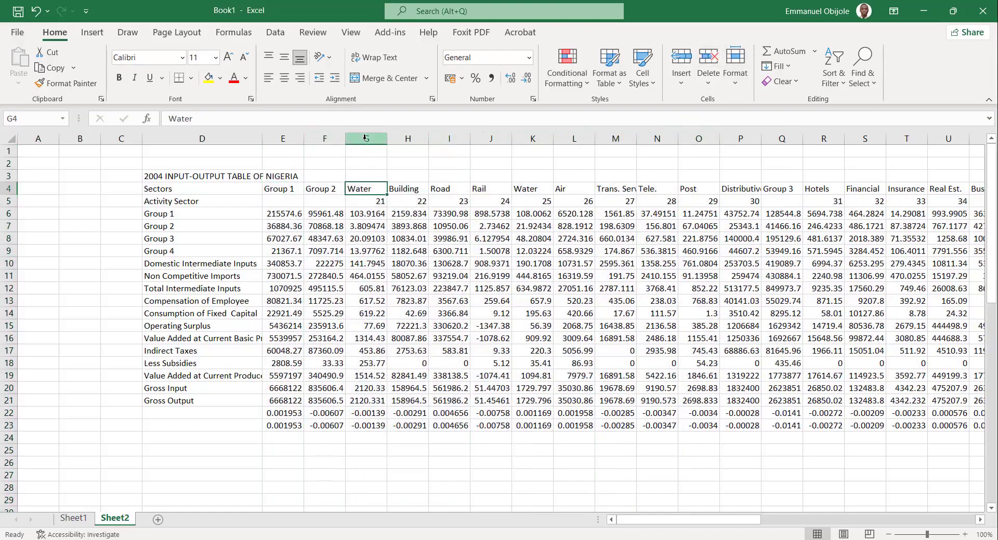
# Delete the columns of sectors 21 to 30 and 31 to 41, keeping the Group 3 and Group 4 columns.
pyautogui.moveTo(366, 139); pyautogui.dragTo(743, 140)
pyautogui.click(704, 62)
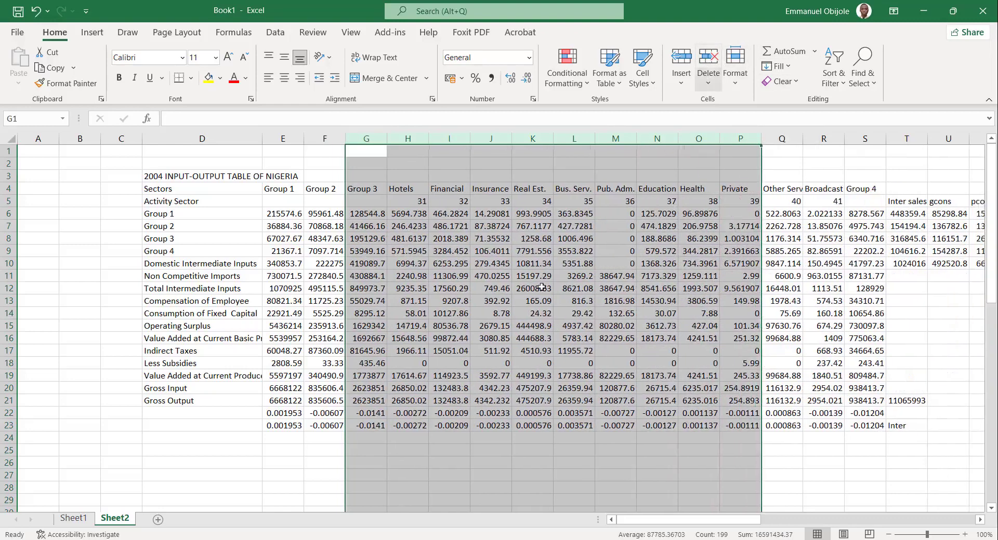
pyautogui.moveTo(403, 139); pyautogui.dragTo(811, 166)
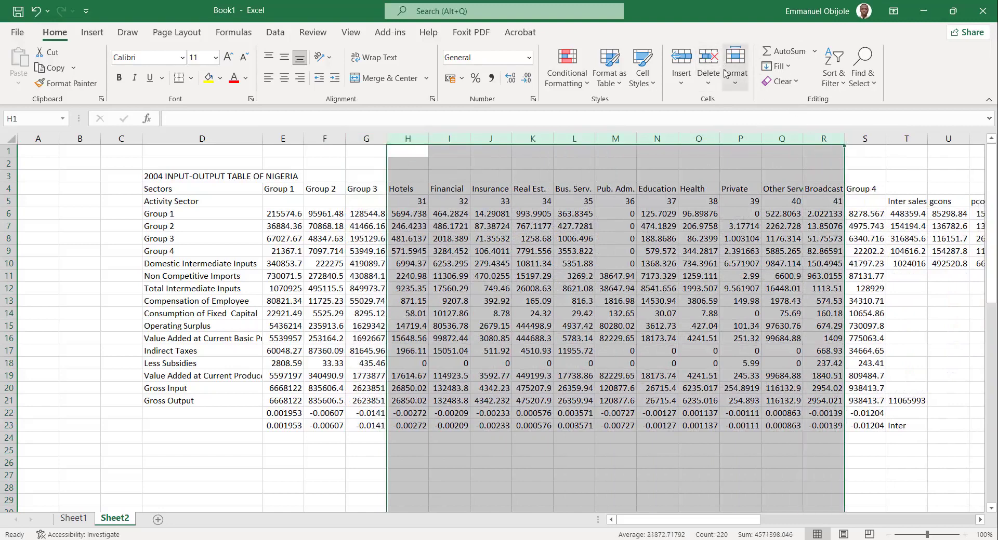
pyautogui.click(705, 61)
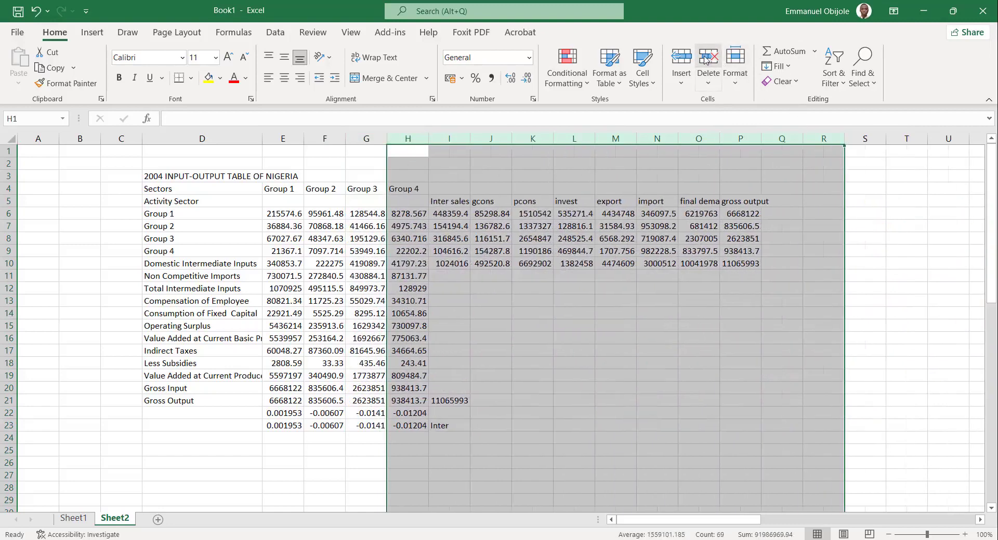
pyautogui.click(571, 370)
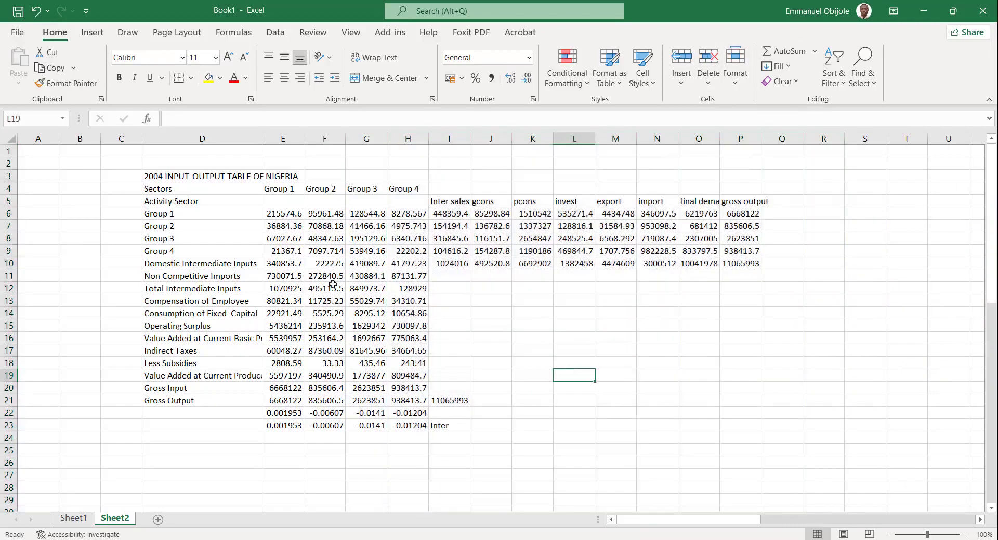
# Select the aggregated four-group table with its row and column headings, D4:H9, to review it.
pyautogui.click(410, 265)
pyautogui.moveTo(408, 263); pyautogui.dragTo(172, 201)
pyautogui.click(158, 249)
pyautogui.moveTo(158, 249); pyautogui.dragTo(405, 190)
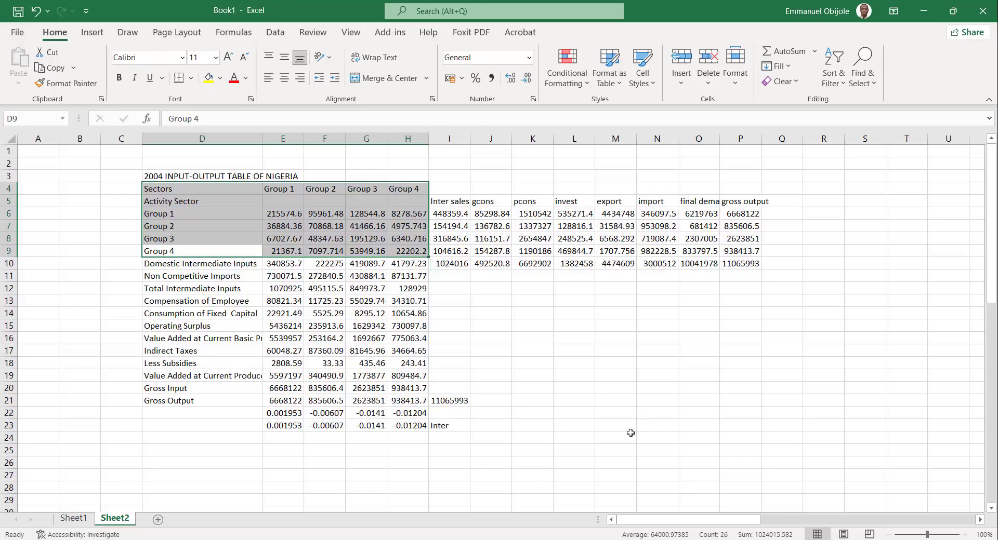
# Add a new worksheet and paste the entire contents of Sheet2 into it from cell A1 as values only.
pyautogui.click(529, 457)
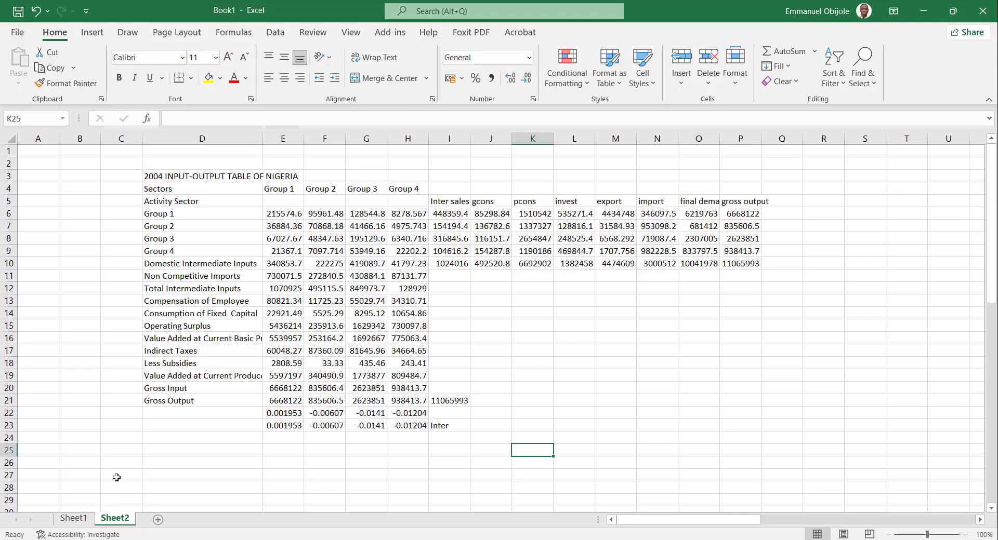
pyautogui.click(158, 520)
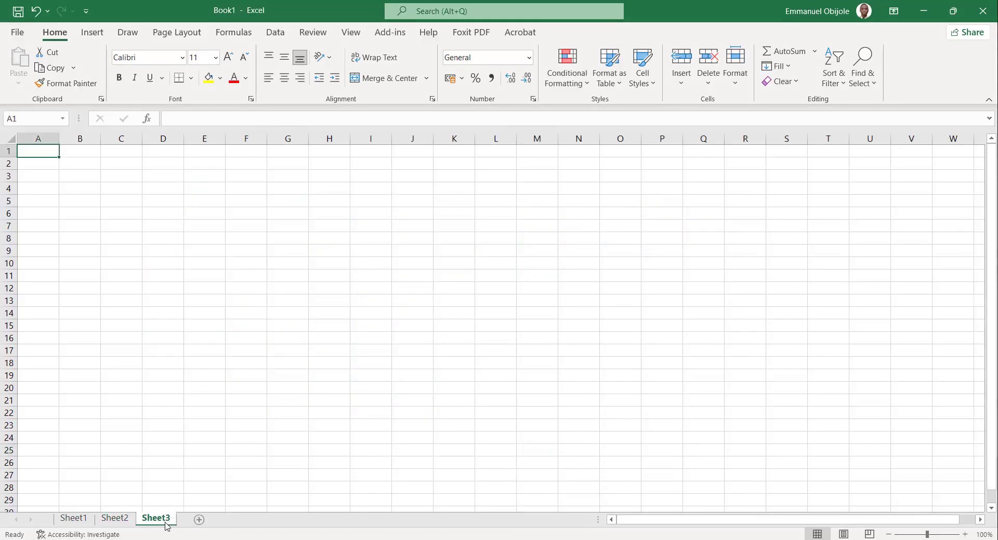
pyautogui.click(123, 519)
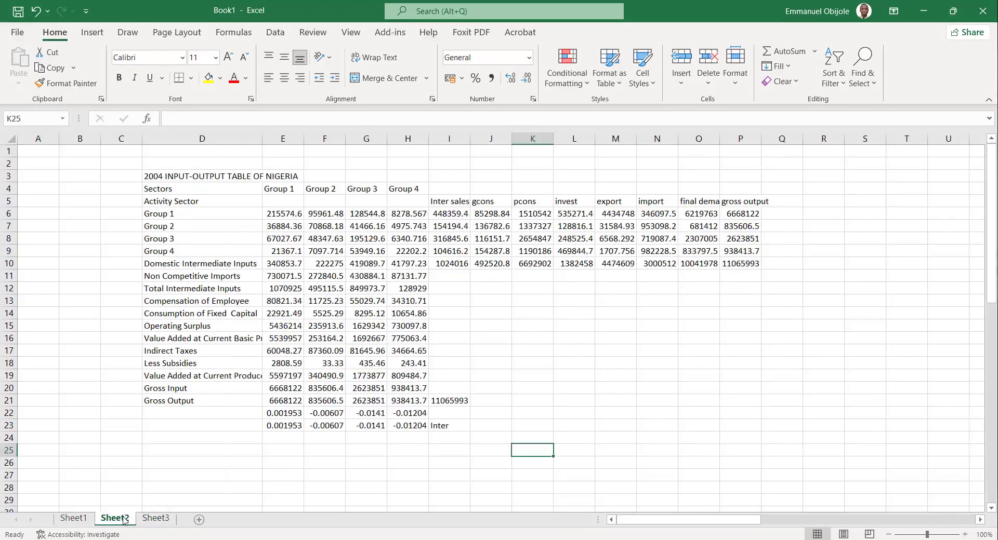
pyautogui.click(11, 142)
pyautogui.hotkey('ctrl', 'c')
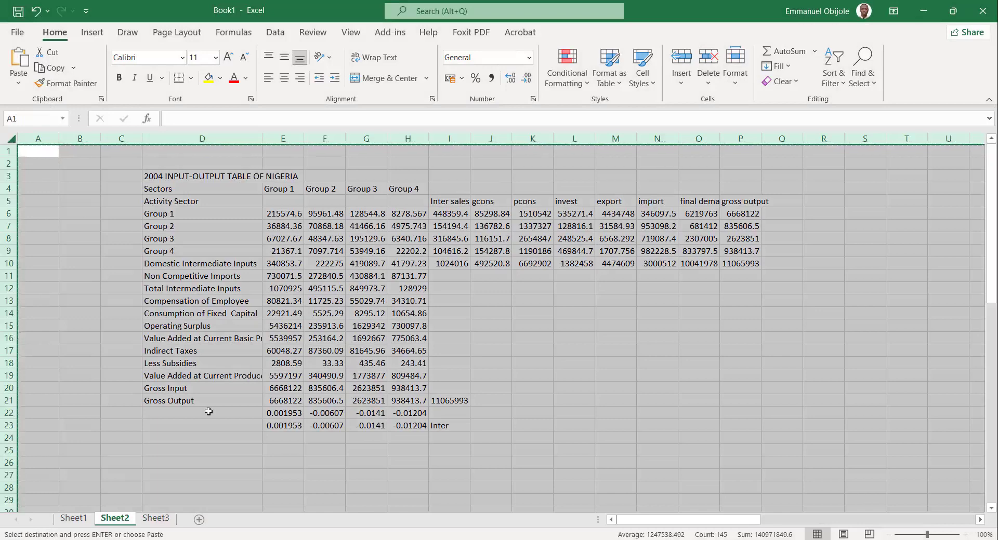
pyautogui.click(156, 518)
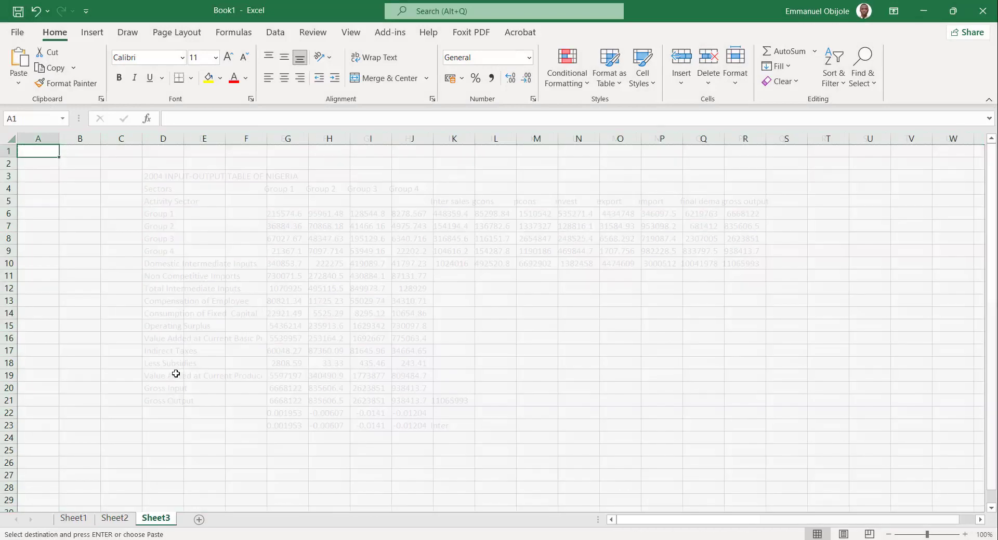
pyautogui.rightClick(29, 154)
pyautogui.click(80, 223)
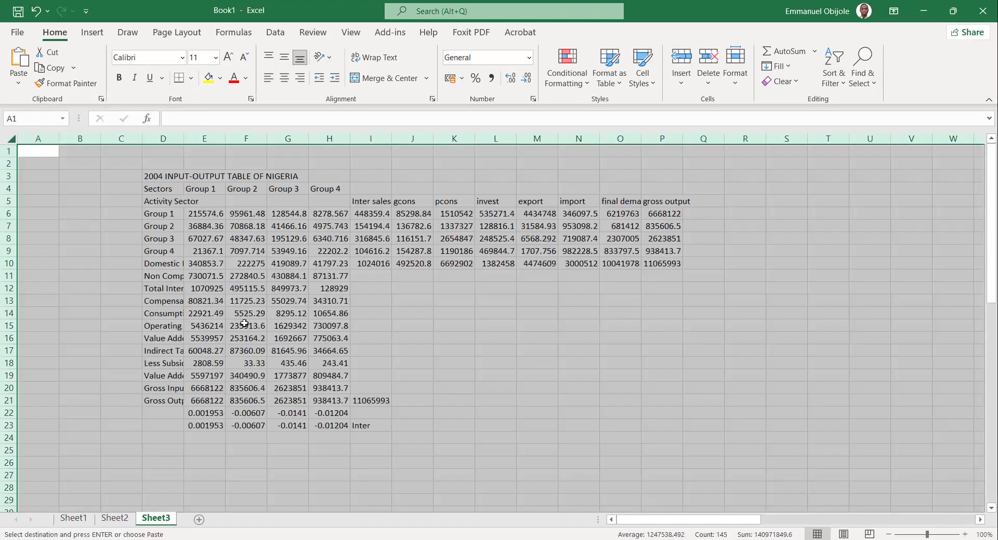
# Widen column D on Sheet3 to make room for row labels such as Value Added at Current Basic Price.
pyautogui.click(244, 323)
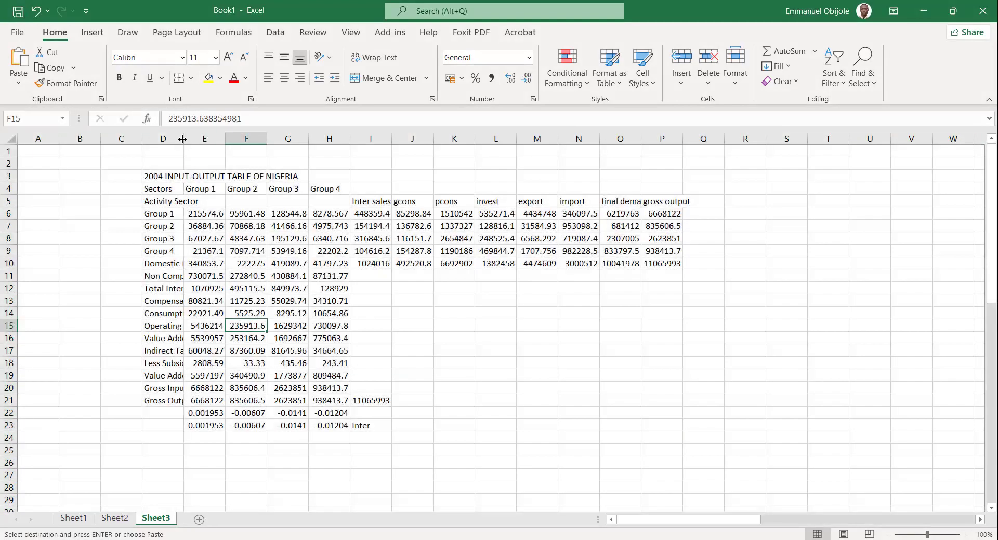
pyautogui.moveTo(182, 138); pyautogui.dragTo(270, 182)
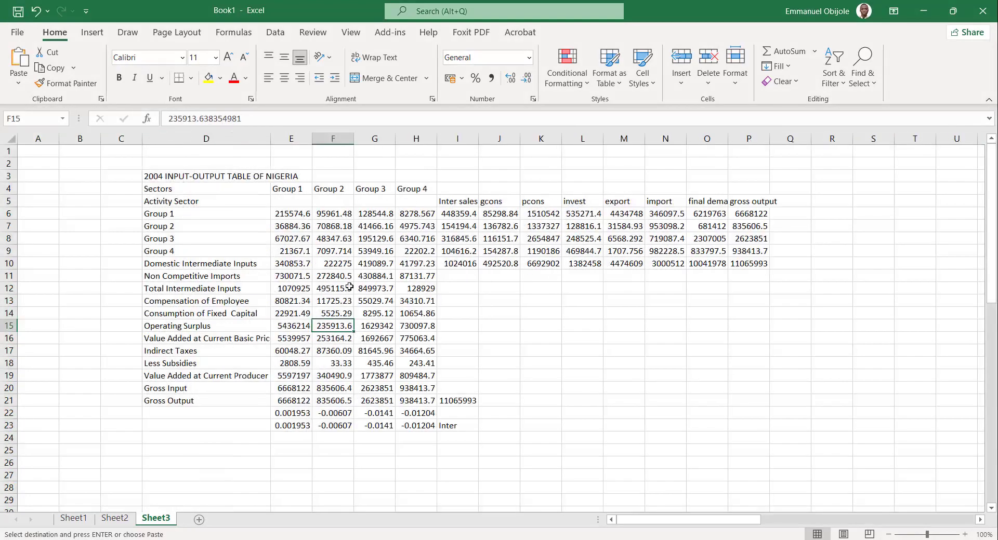
pyautogui.moveTo(270, 139)
pyautogui.mouseDown()
pyautogui.moveTo(262, 138)
pyautogui.moveTo(275, 143)
pyautogui.mouseUp()
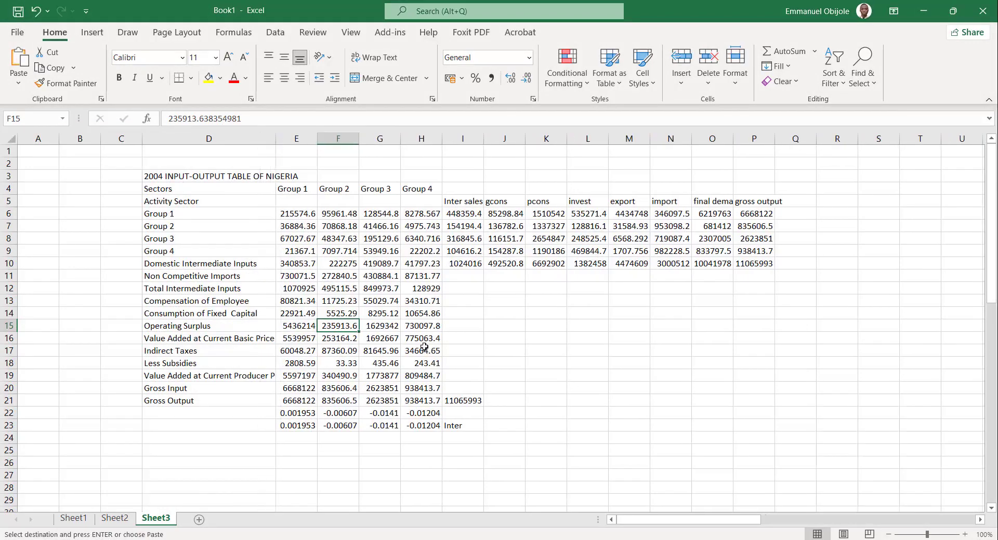
pyautogui.click(424, 347)
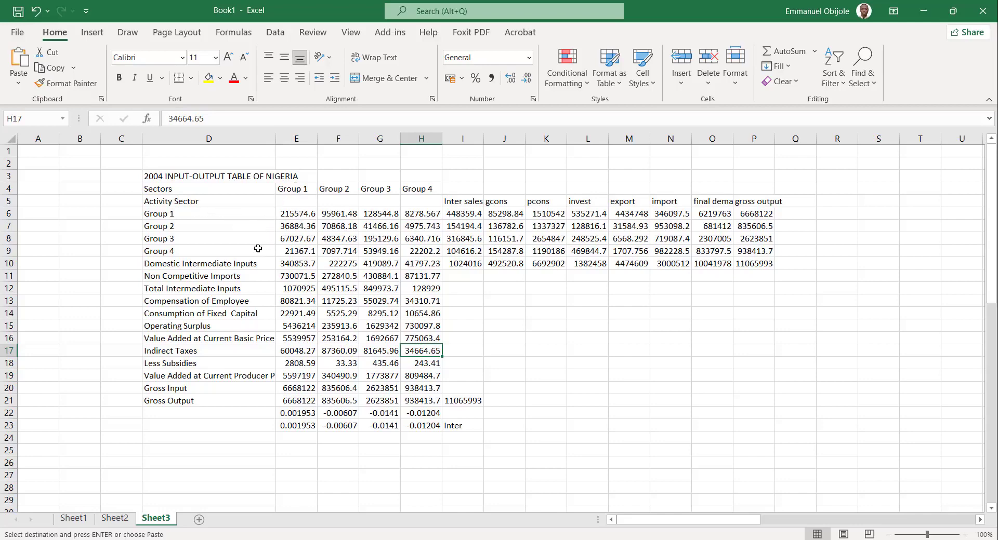
pyautogui.click(294, 214)
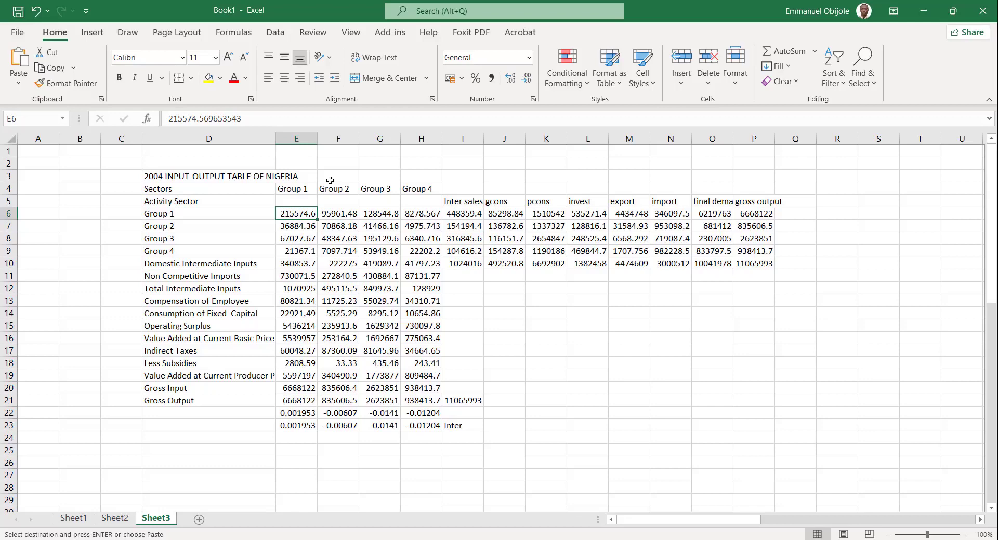
# Examine the Group 1 entries E6:E9 and the Domestic Intermediate Inputs row E10:H10 on Sheet3.
pyautogui.click(337, 214)
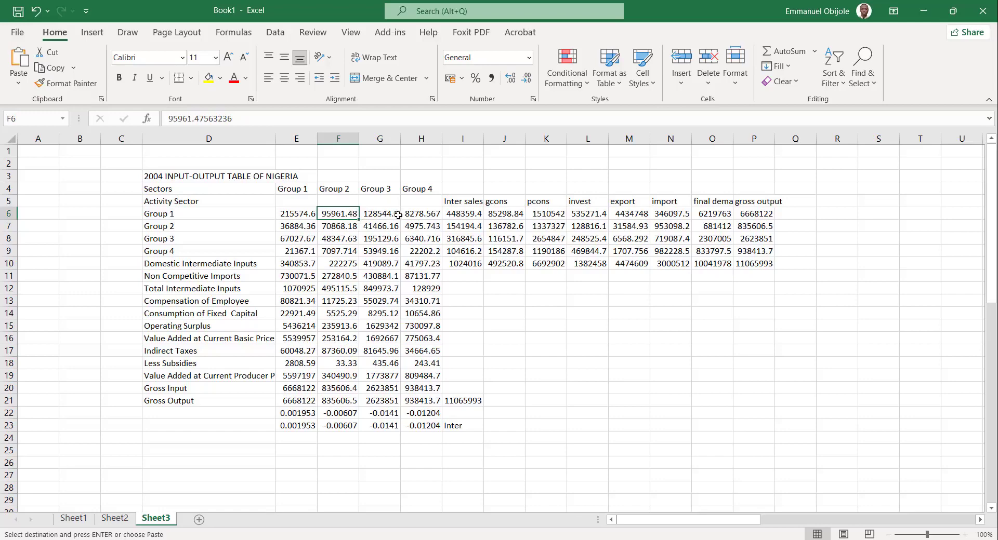
pyautogui.click(297, 266)
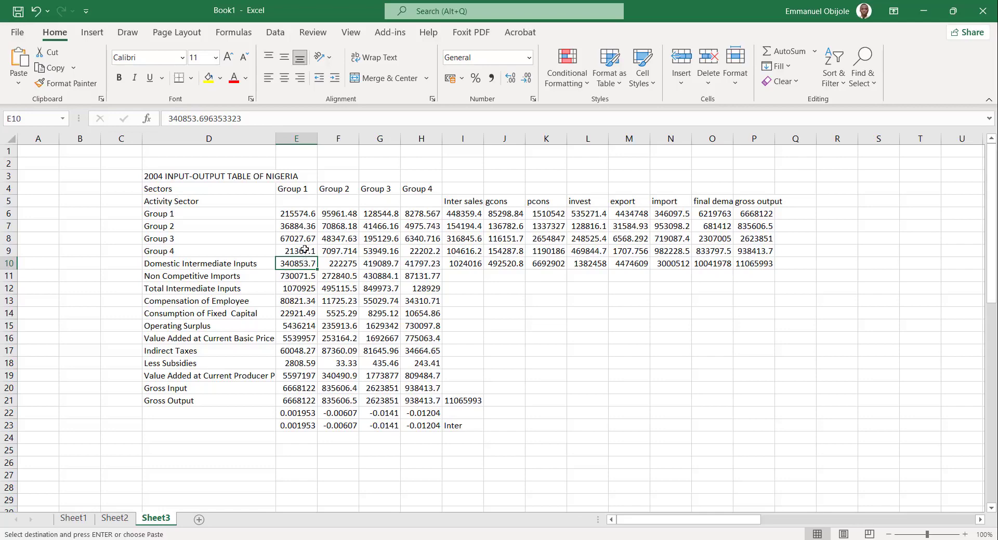
pyautogui.click(302, 215)
pyautogui.moveTo(302, 215); pyautogui.dragTo(304, 253)
pyautogui.hotkey('ctrl', 'v')
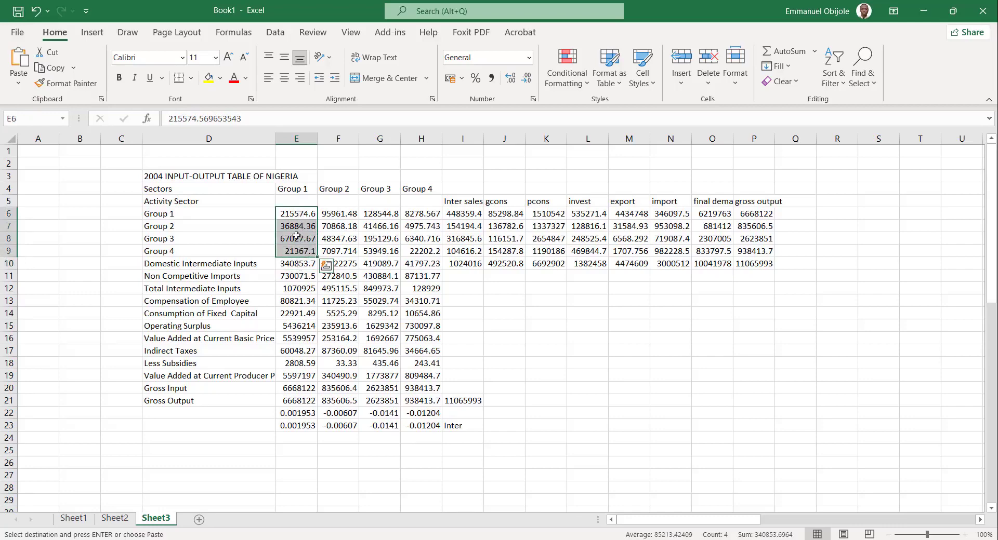
pyautogui.click(291, 265)
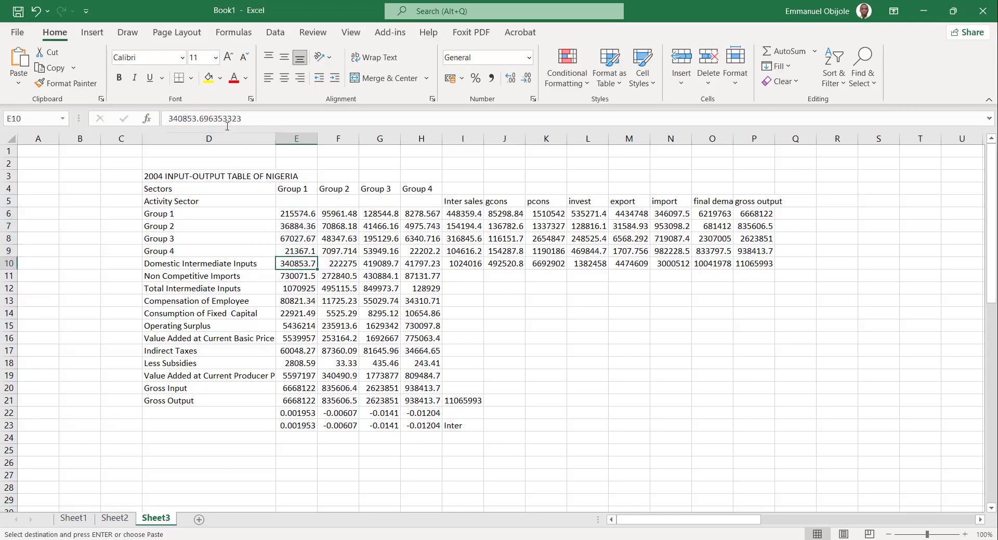
pyautogui.moveTo(293, 265); pyautogui.dragTo(434, 266)
# Replace the Group 1 Domestic Intermediate Inputs value in E10 with =SUM(E6:E9) and copy the formula to F10.
pyautogui.click(296, 264)
pyautogui.write('=SUM')
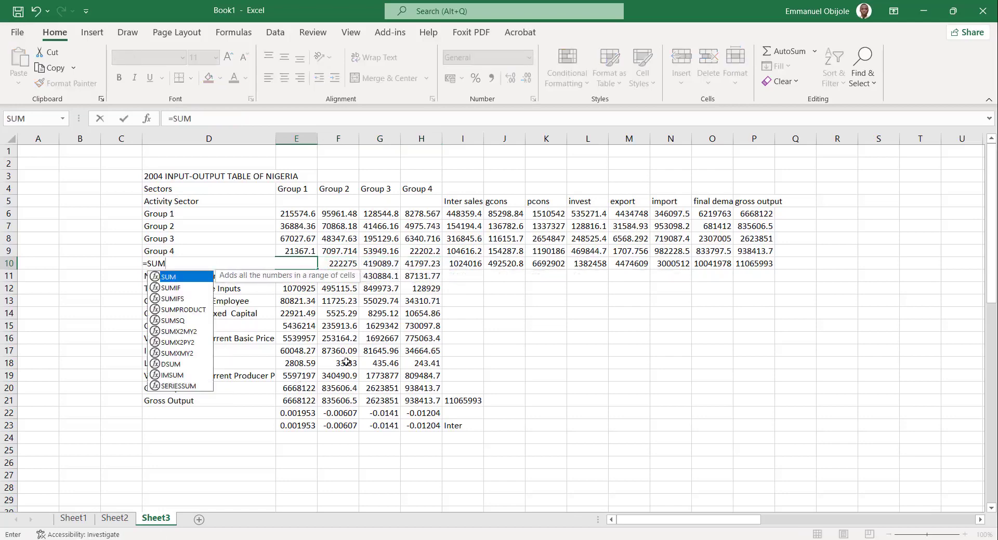
pyautogui.write('(')
pyautogui.click(303, 251)
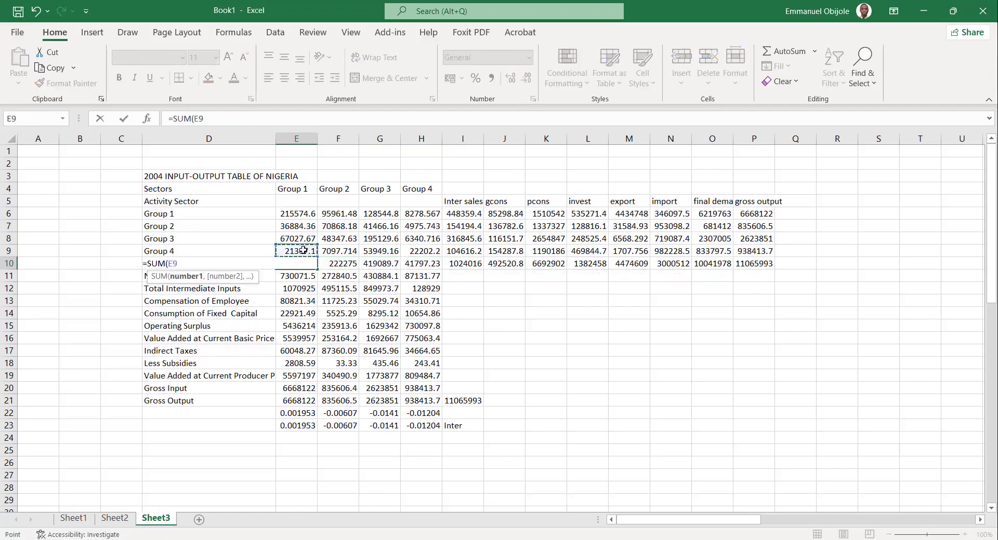
pyautogui.moveTo(303, 250); pyautogui.dragTo(302, 214)
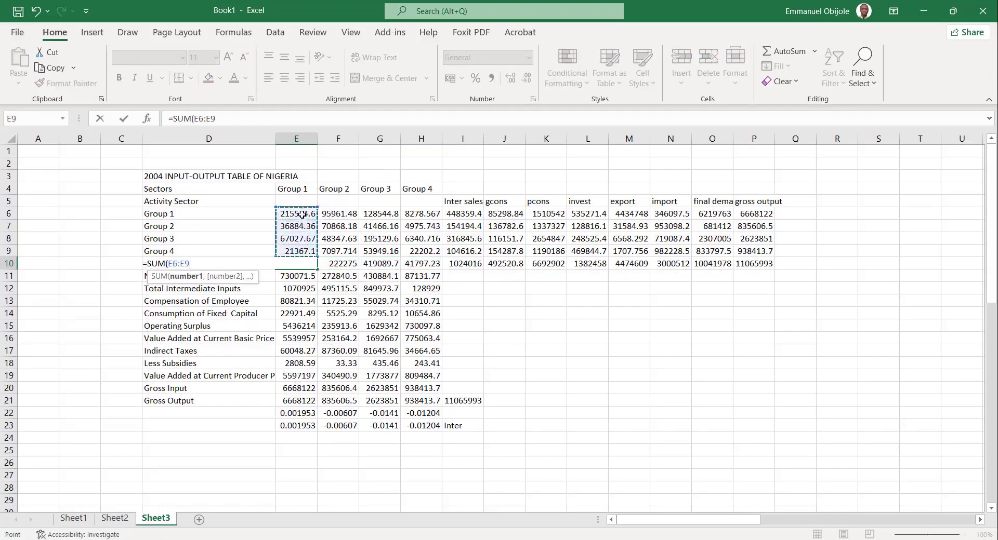
pyautogui.press('Return')
pyautogui.click(296, 262)
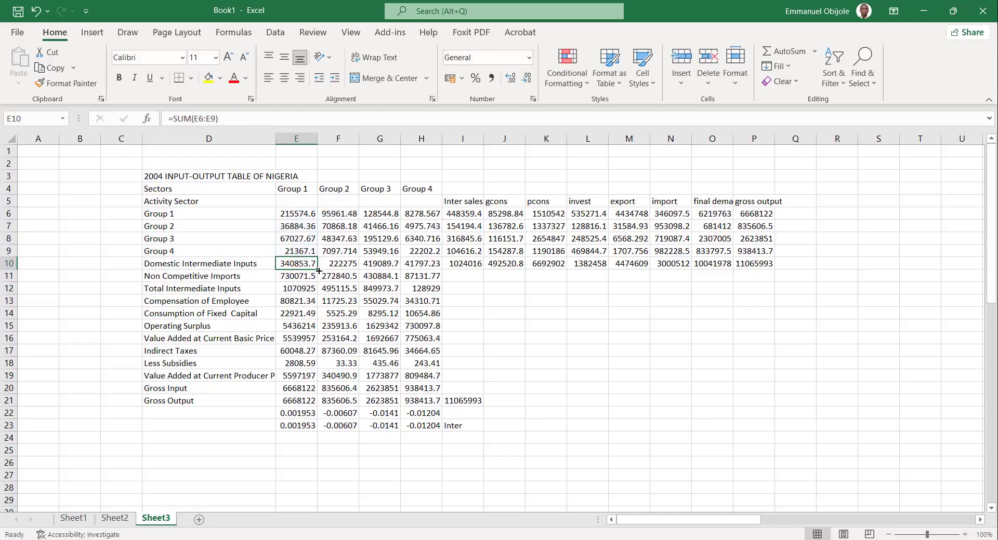
pyautogui.moveTo(318, 270); pyautogui.dragTo(354, 271)
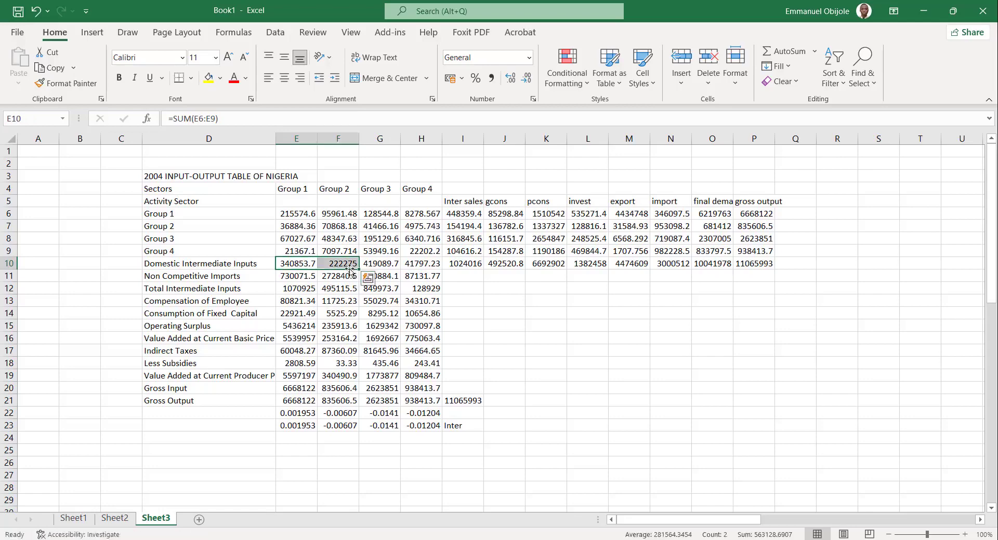
pyautogui.click(357, 268)
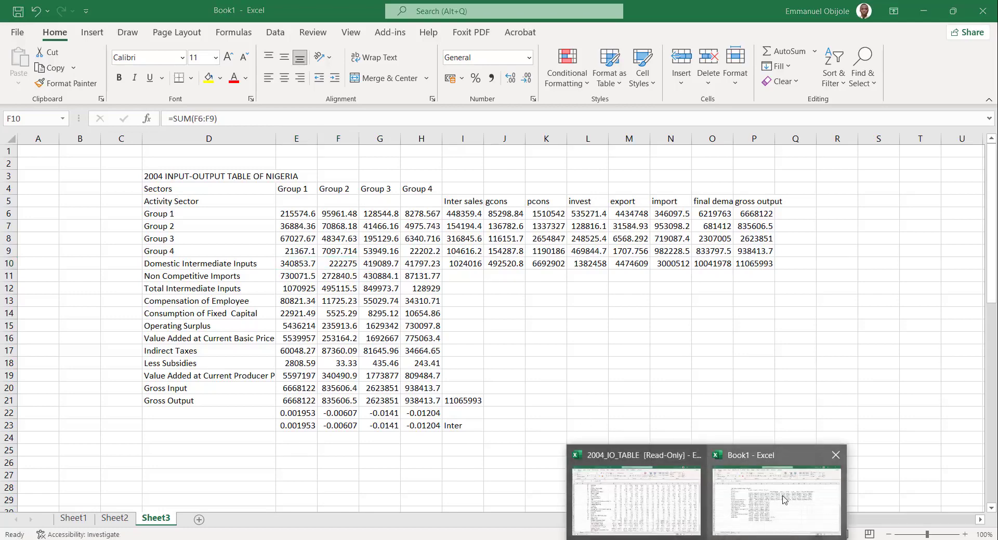
# Switch to the 2004_IO_TABLE workbook to check its Domestic Intermediate Inputs row, and return to Book1.
pyautogui.click(591, 464)
pyautogui.scroll(-1, 419, 410)
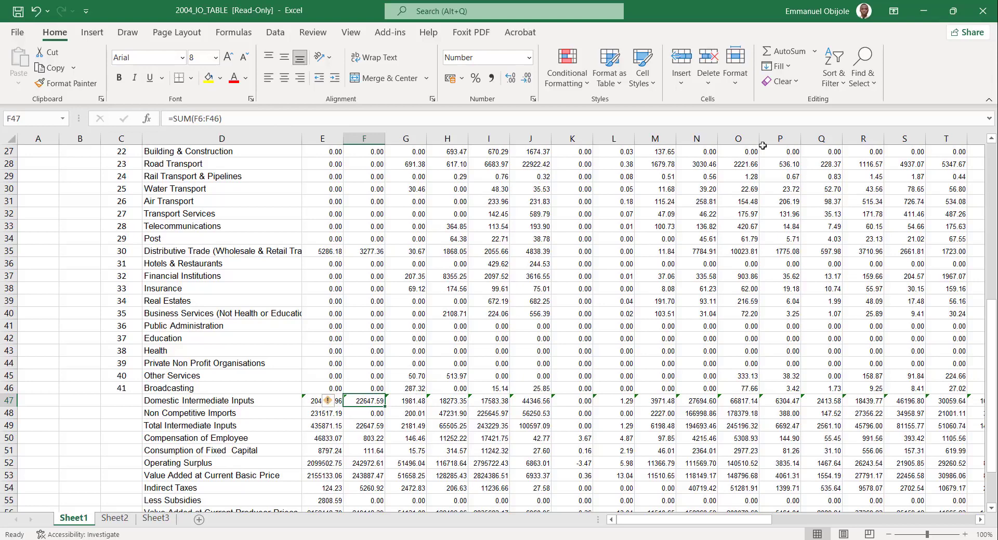
pyautogui.click(925, 15)
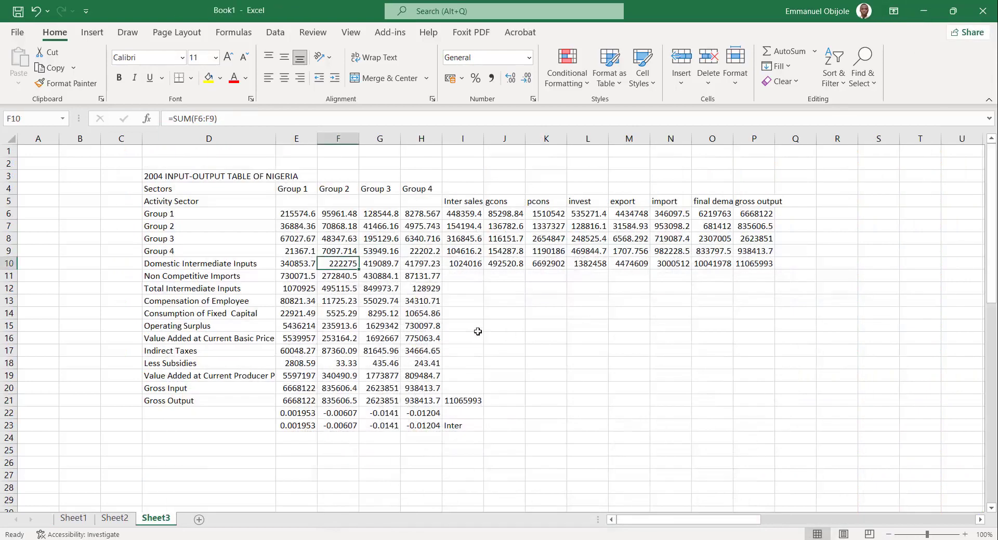
# Fill the Domestic Intermediate Inputs sum formula from E10 across to the gross output column, P10.
pyautogui.click(356, 311)
pyautogui.click(299, 263)
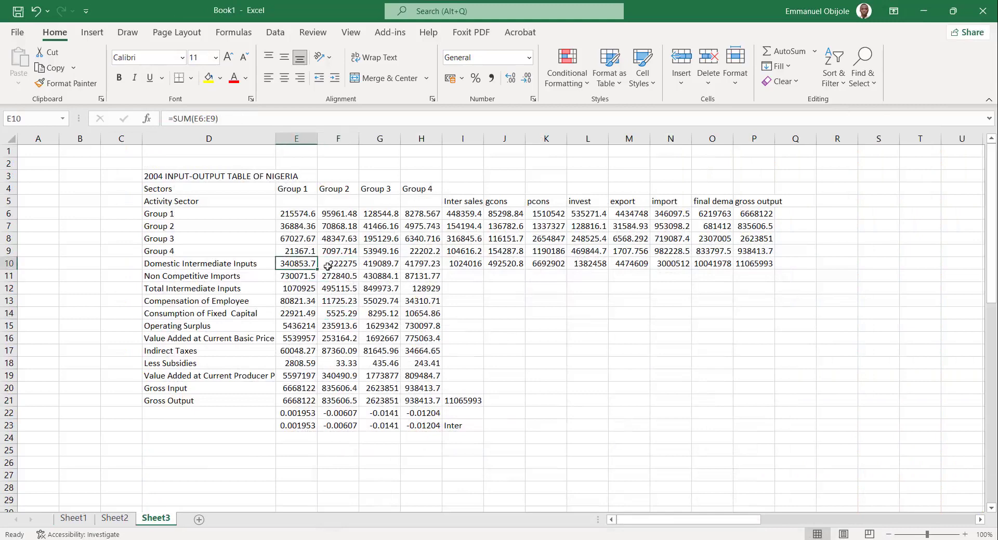
pyautogui.moveTo(316, 269); pyautogui.dragTo(759, 275)
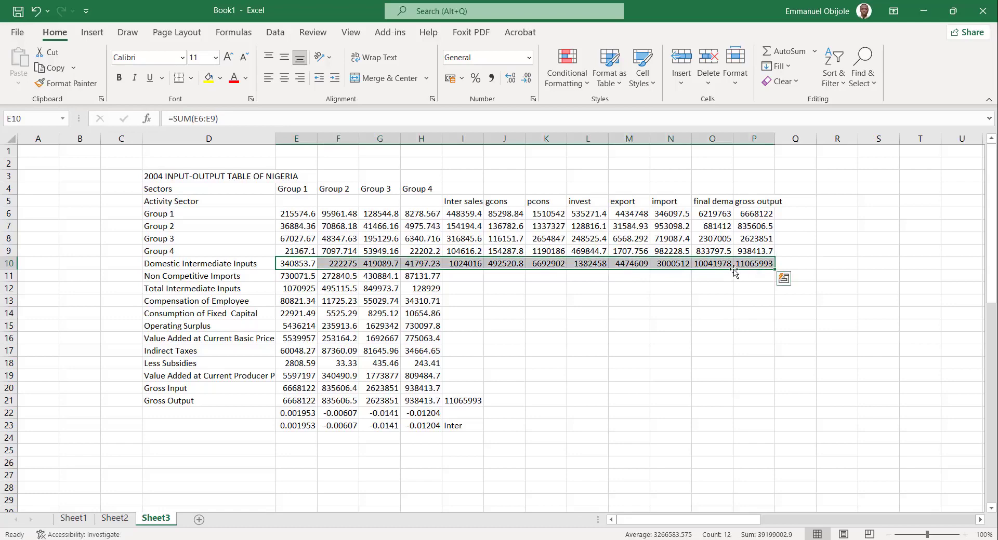
pyautogui.click(748, 263)
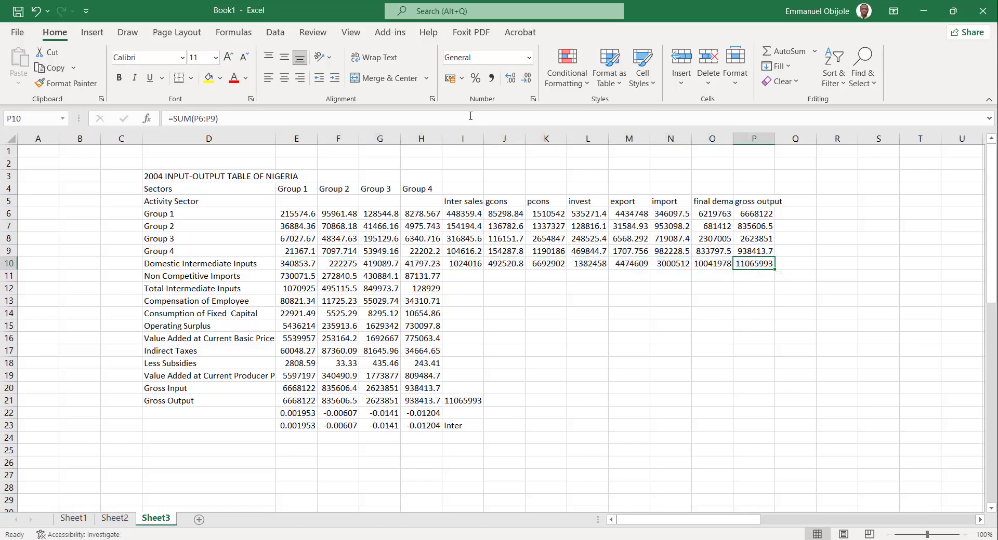
# Check the reduced table on Sheet2 and the Non Competitive Imports row E11:H11 on Sheet3.
pyautogui.click(112, 520)
pyautogui.moveTo(171, 463); pyautogui.dragTo(329, 368)
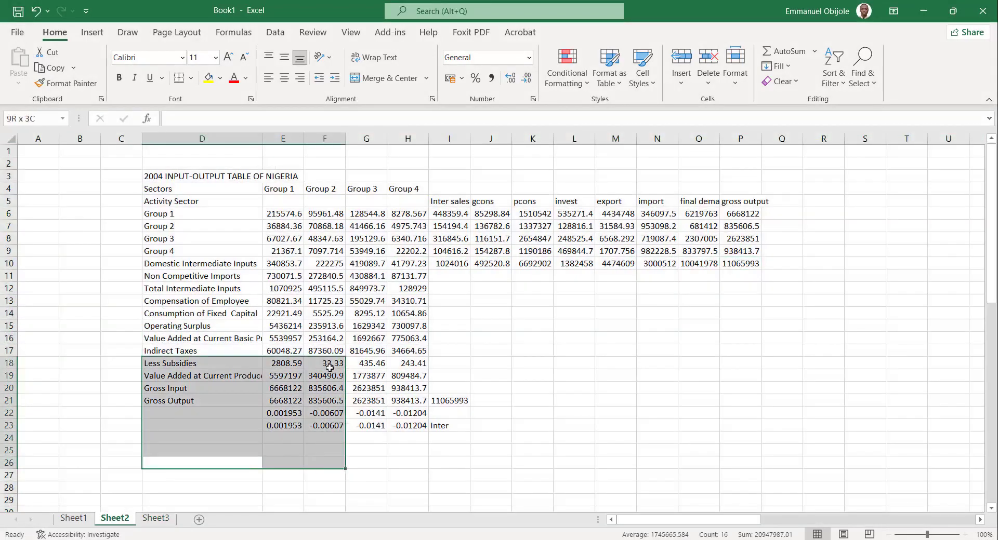
pyautogui.click(329, 367)
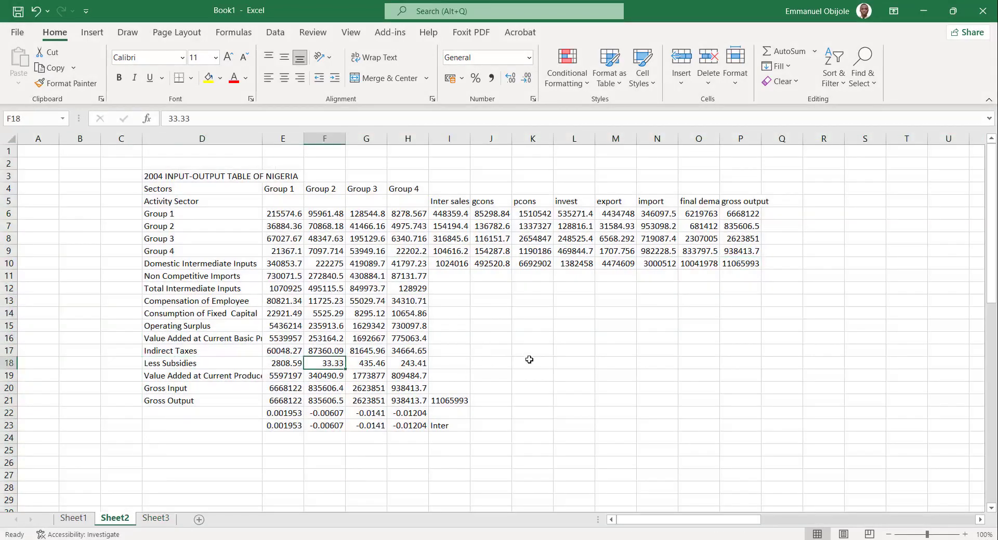
pyautogui.click(157, 519)
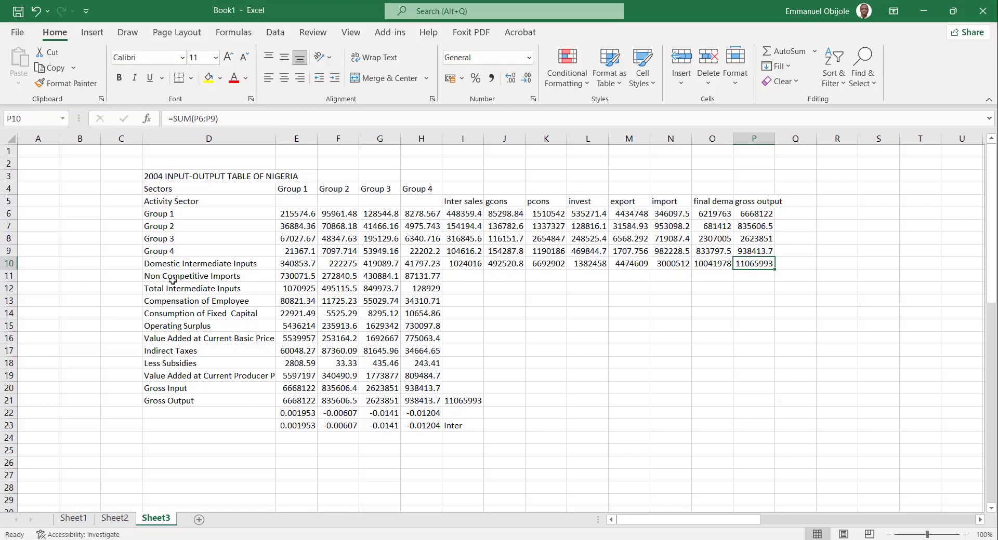
pyautogui.click(315, 280)
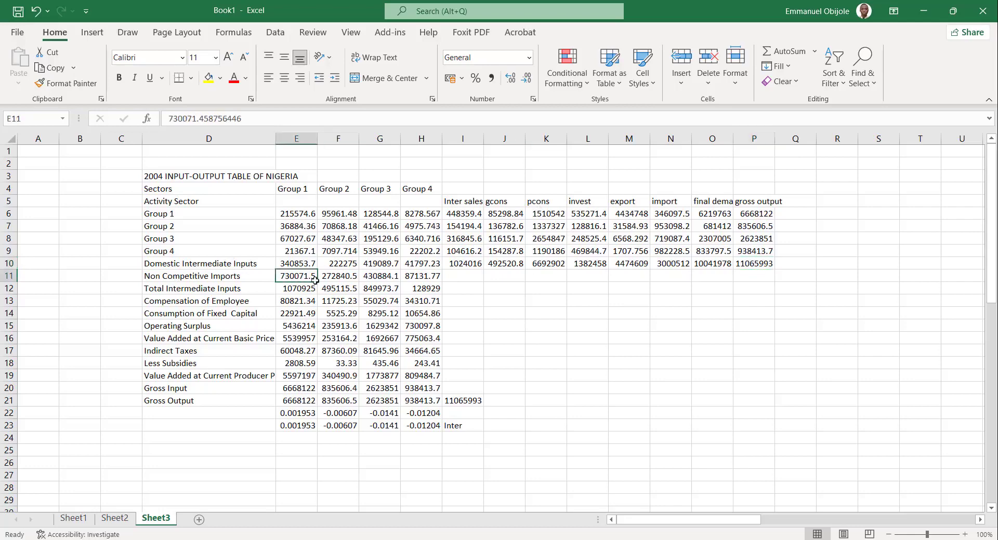
pyautogui.moveTo(315, 280); pyautogui.dragTo(407, 280)
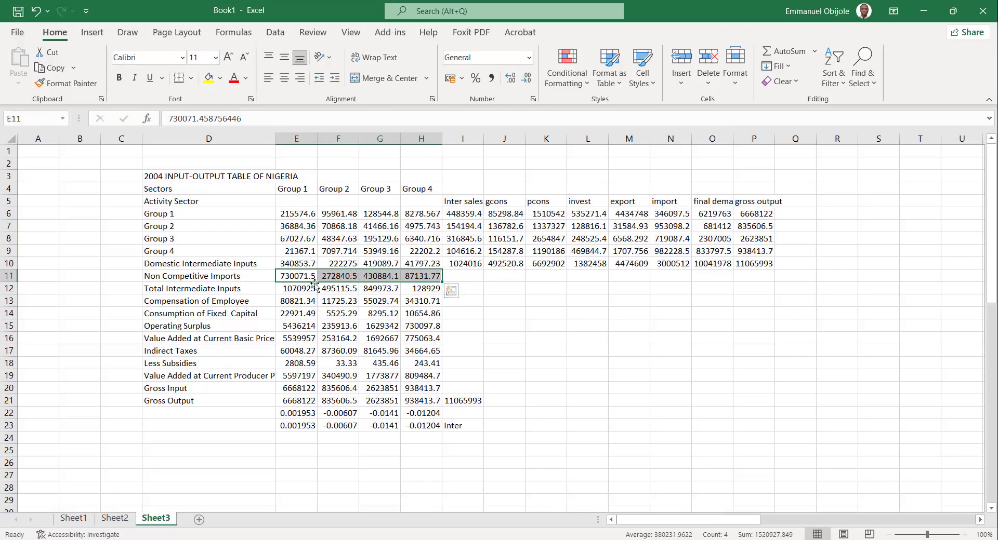
# Calculate Total Intermediate Inputs in E12 with =SUM(E10:E11) and fill the formula across all four groups to H12.
pyautogui.click(283, 288)
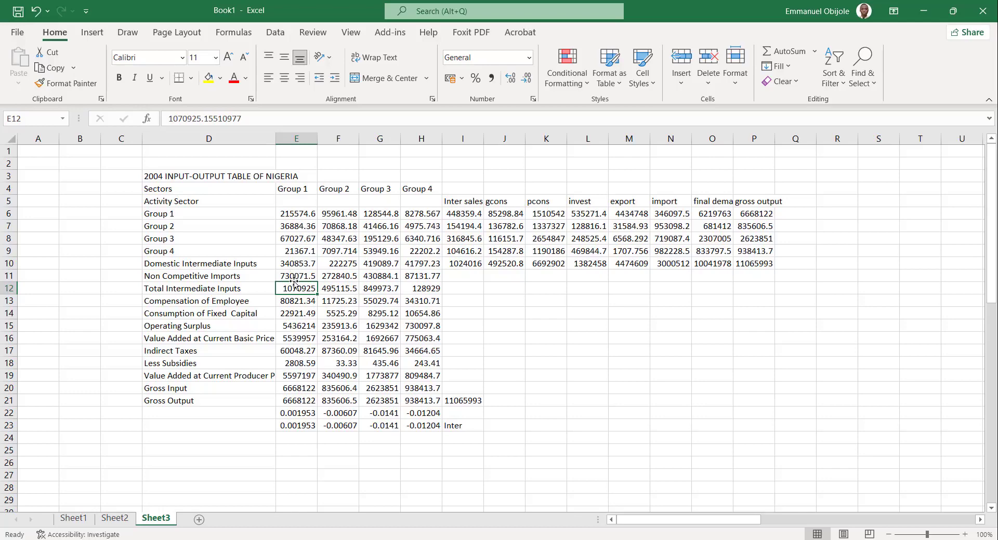
pyautogui.press('BackSpace')
pyautogui.write('=SUM')
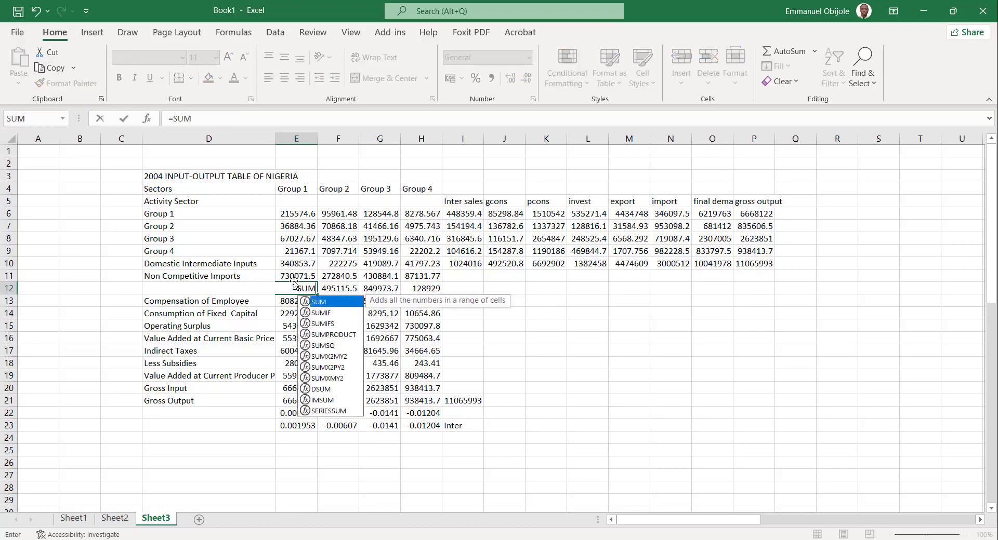
pyautogui.write('(')
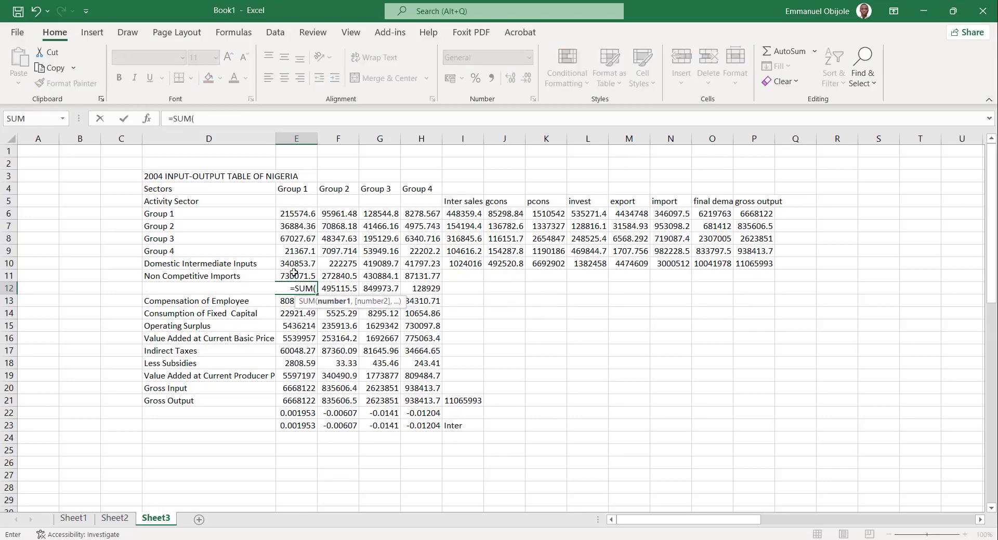
pyautogui.moveTo(294, 264); pyautogui.dragTo(294, 277)
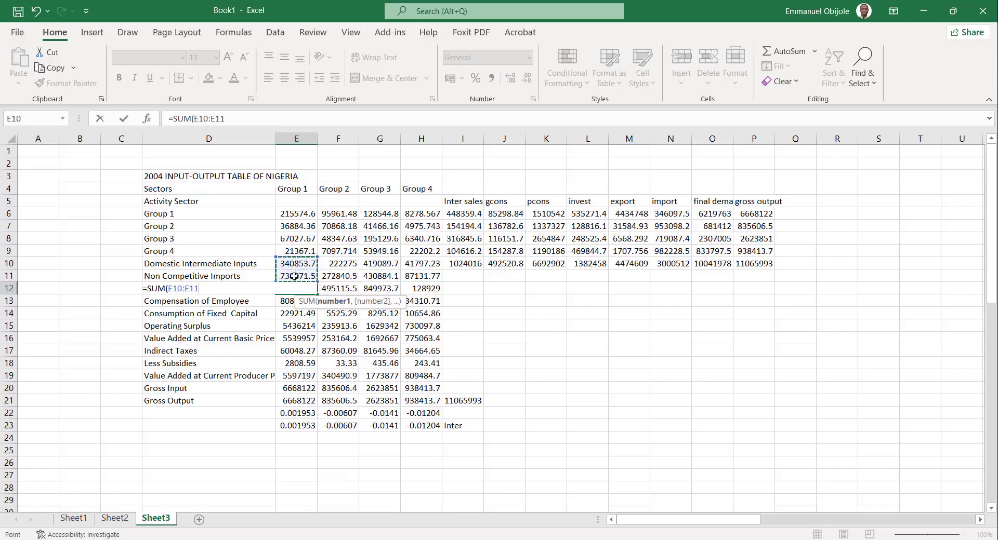
pyautogui.press('Return')
pyautogui.click(297, 288)
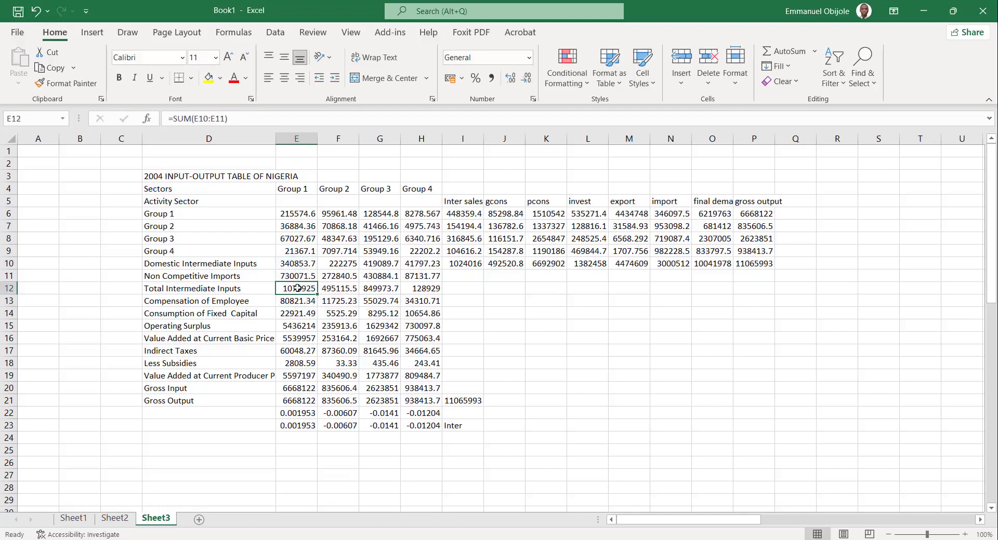
pyautogui.moveTo(316, 295); pyautogui.dragTo(426, 293)
pyautogui.click(416, 314)
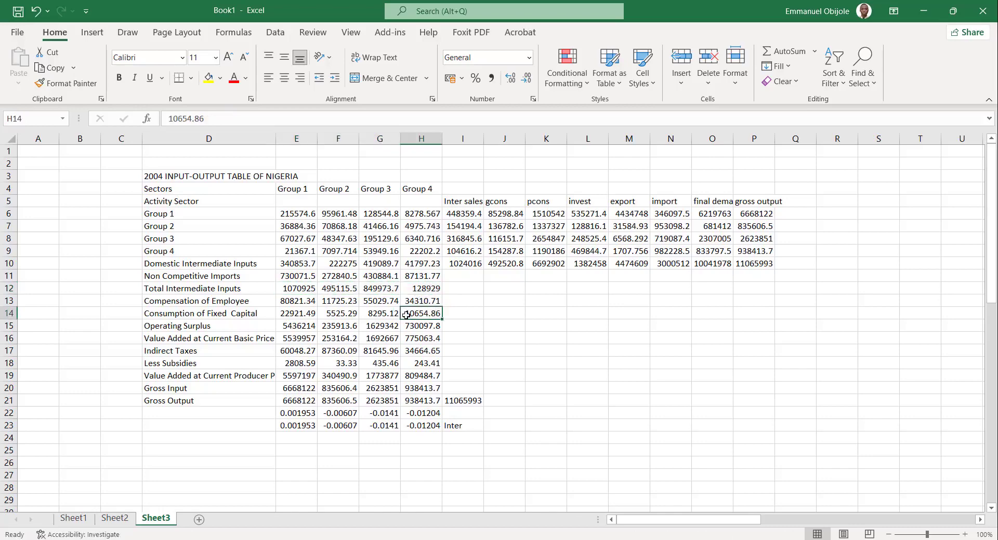
pyautogui.click(286, 290)
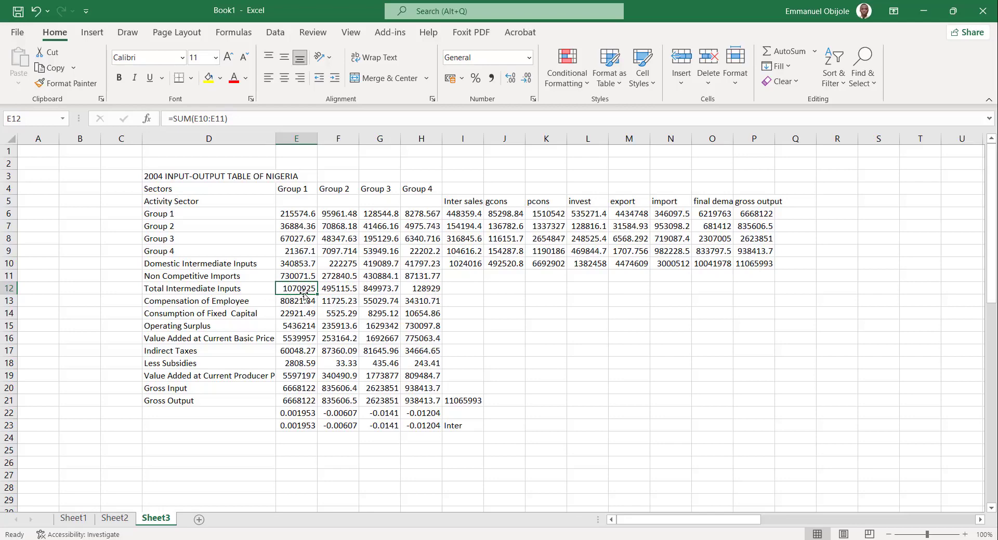
# Calculate Value Added at Current Basic Price in E16 with =SUM(E13:E15) and fill the formula across to H16.
pyautogui.moveTo(300, 302); pyautogui.dragTo(424, 303)
pyautogui.moveTo(295, 314); pyautogui.dragTo(420, 327)
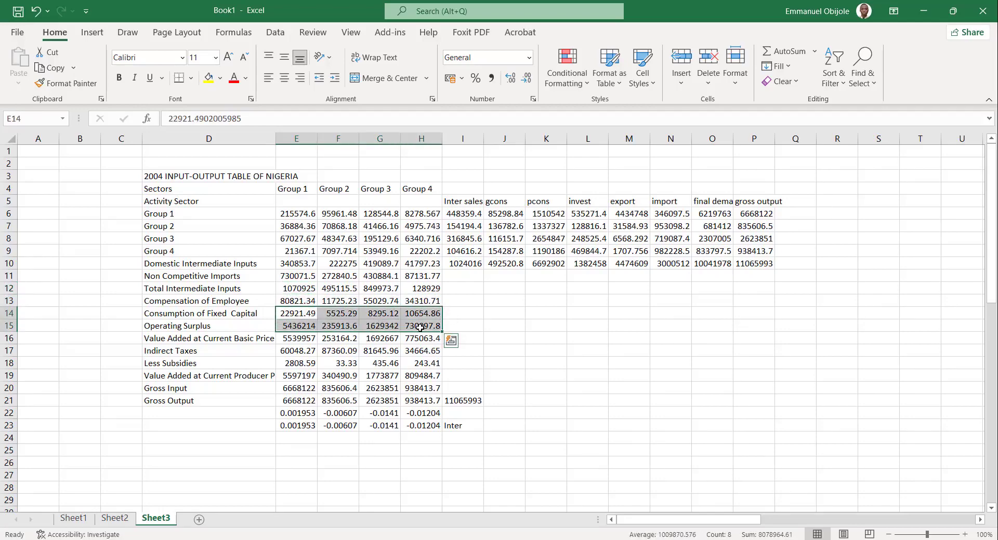
pyautogui.click(296, 340)
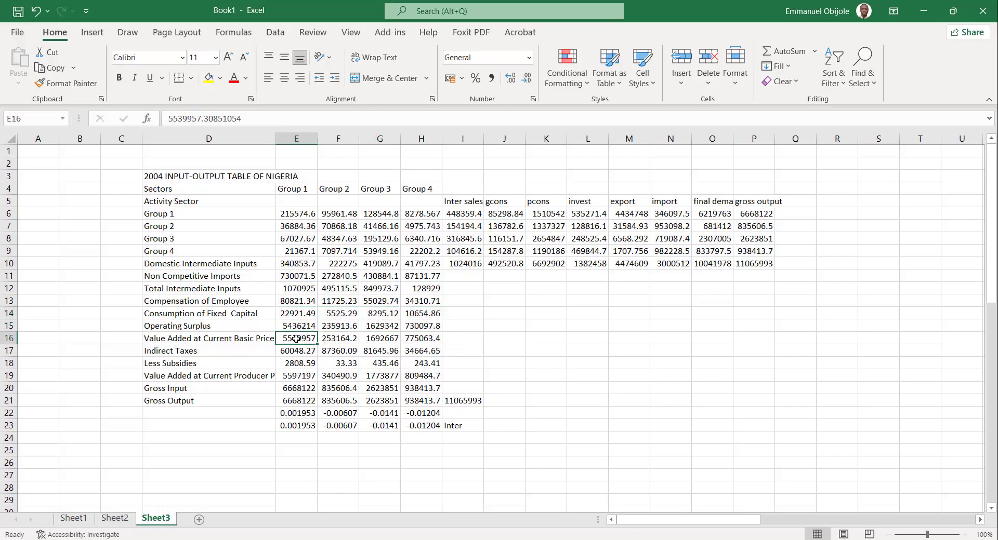
pyautogui.moveTo(295, 304); pyautogui.dragTo(297, 326)
pyautogui.click(296, 340)
pyautogui.write('=S')
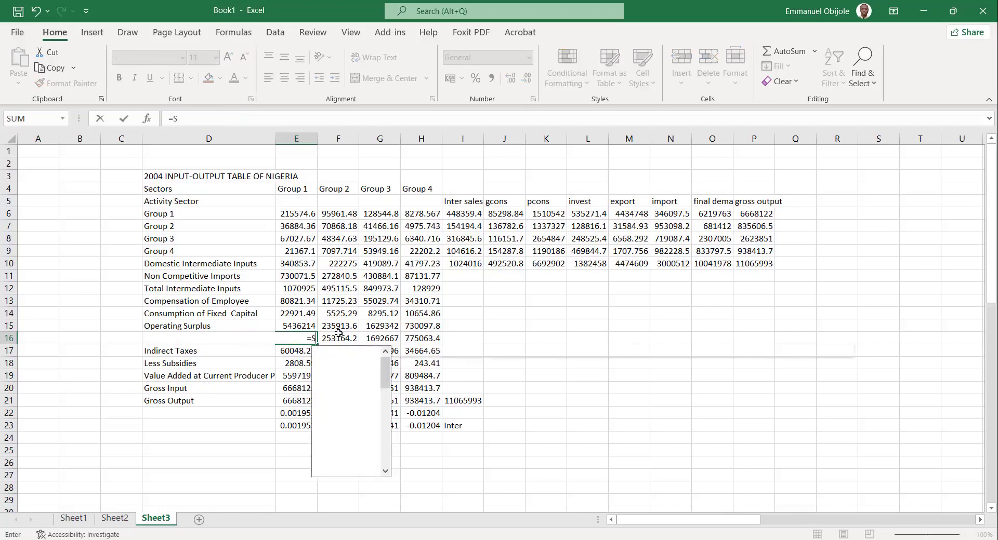
pyautogui.write('UM(')
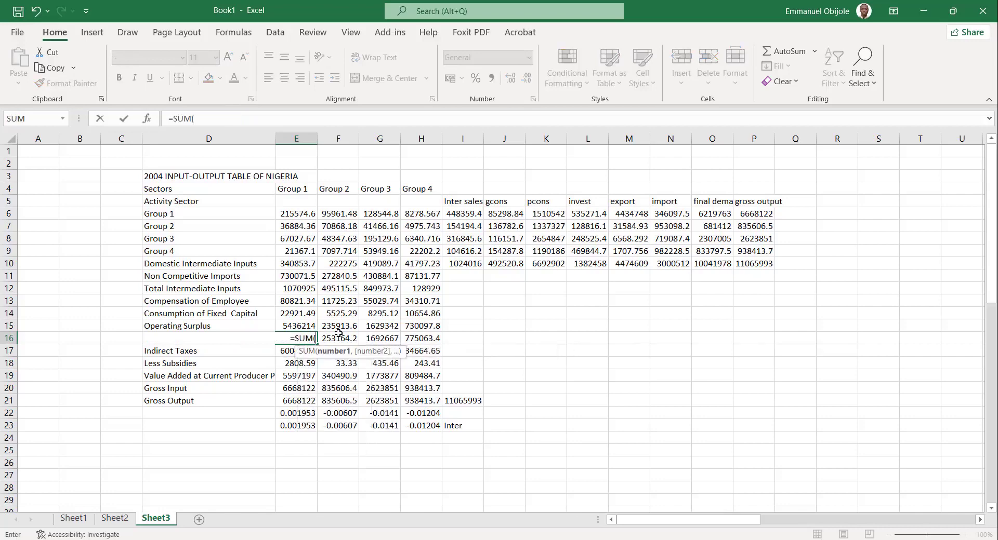
pyautogui.moveTo(294, 302); pyautogui.dragTo(293, 327)
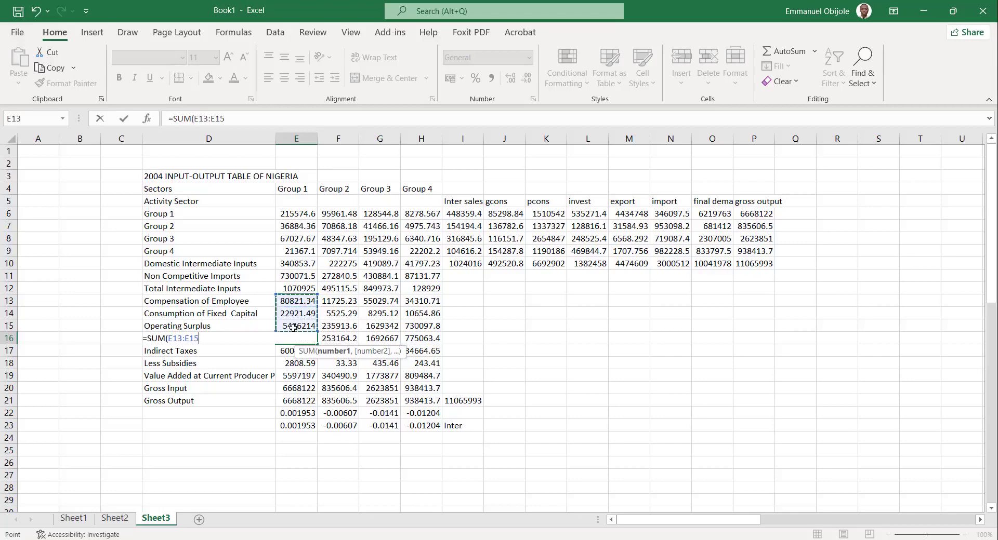
pyautogui.press('Return')
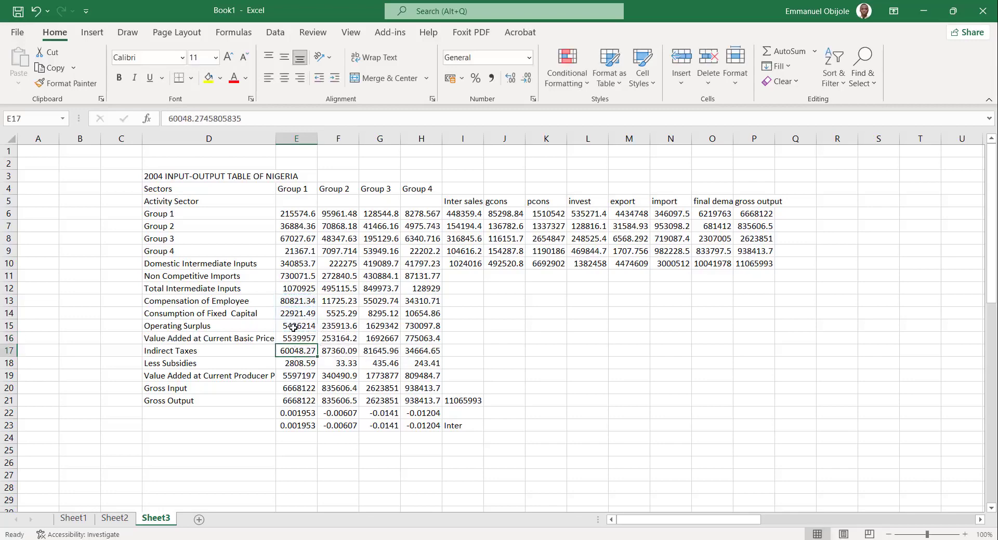
pyautogui.click(296, 339)
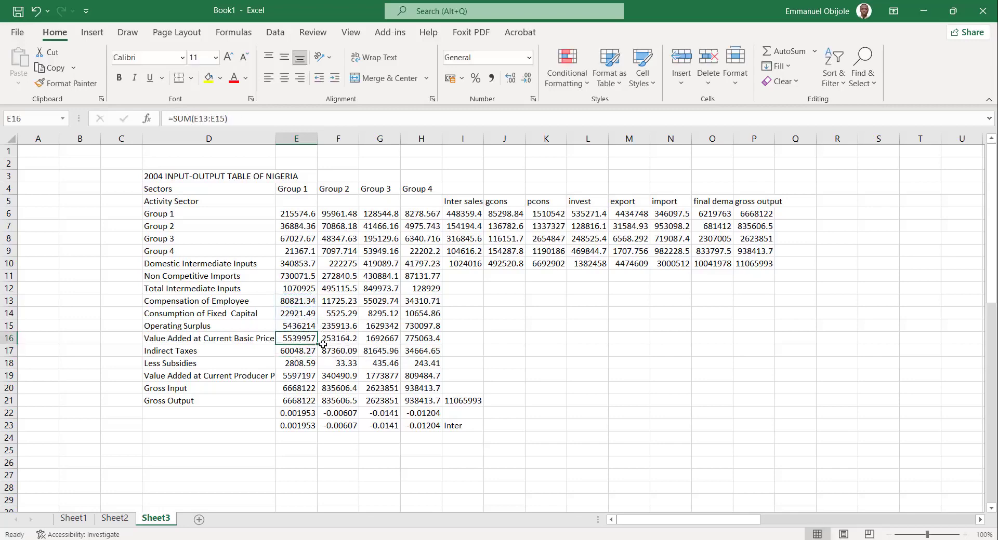
pyautogui.moveTo(319, 344); pyautogui.dragTo(423, 346)
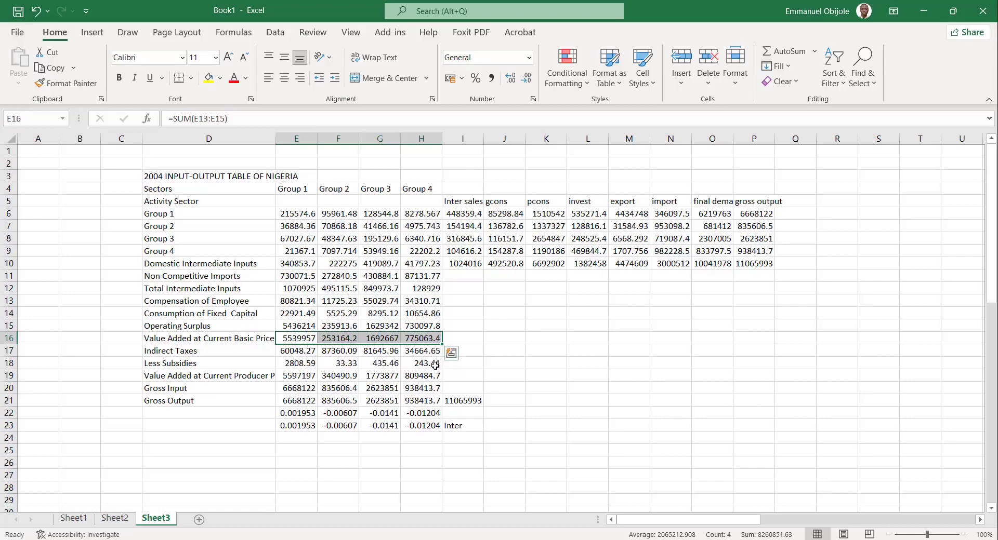
# Calculate Value Added at Current Producer Price in E19 with =E16+E17-E18 and fill the formula across to H19.
pyautogui.click(302, 378)
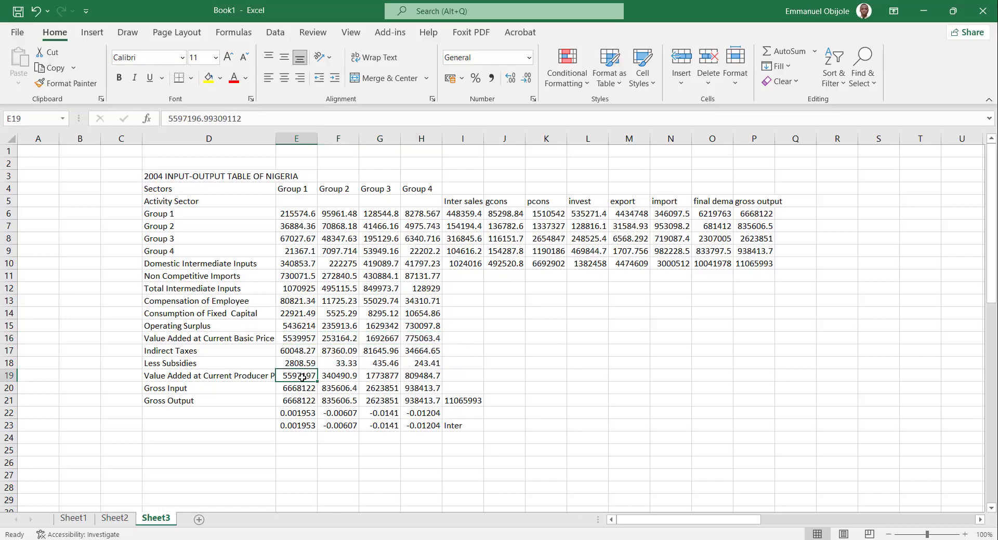
pyautogui.write('=')
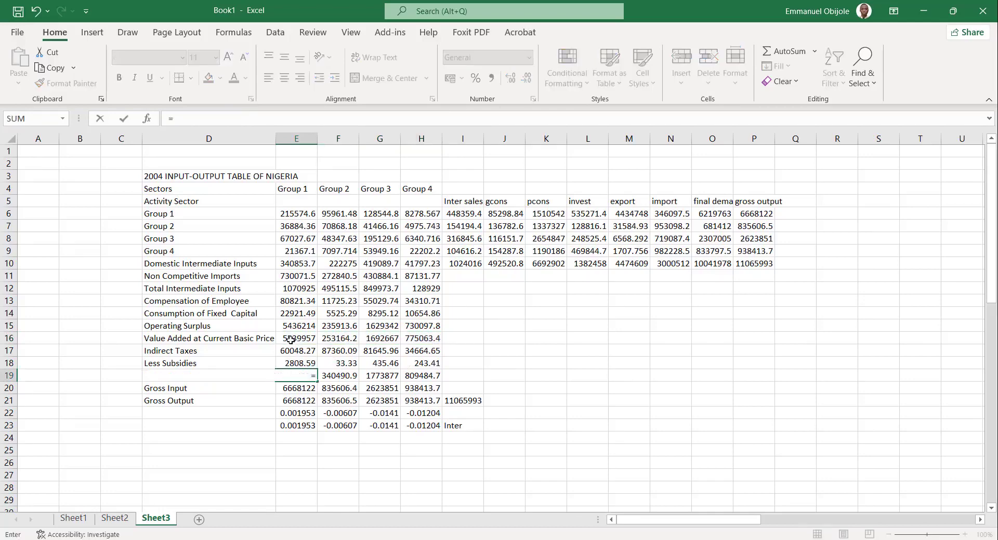
pyautogui.click(291, 341)
pyautogui.write('+')
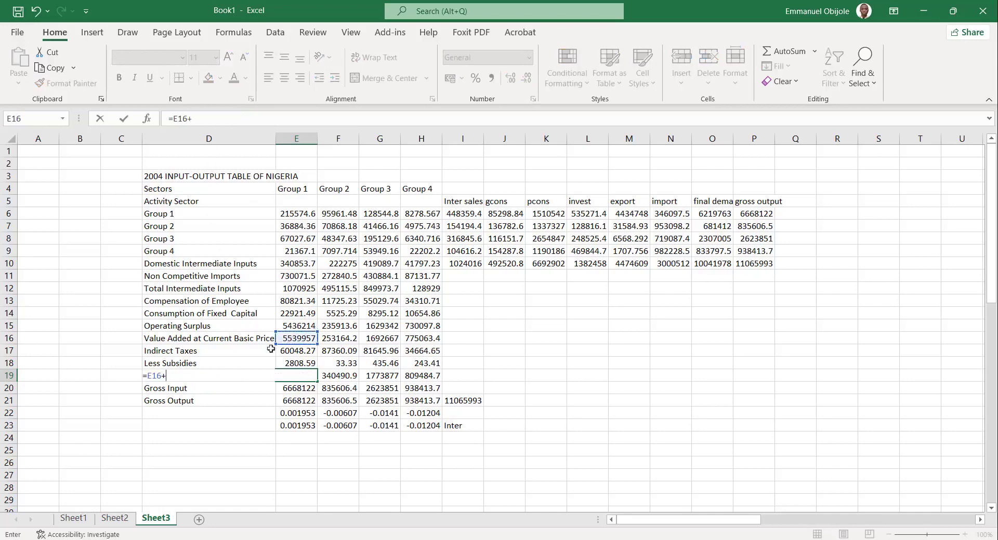
pyautogui.click(302, 352)
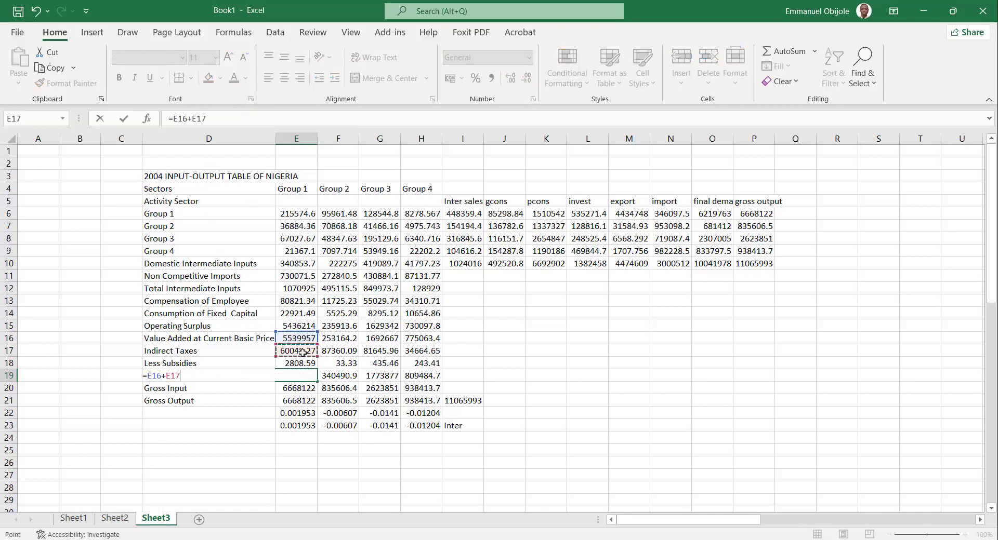
pyautogui.write('-')
pyautogui.click(294, 362)
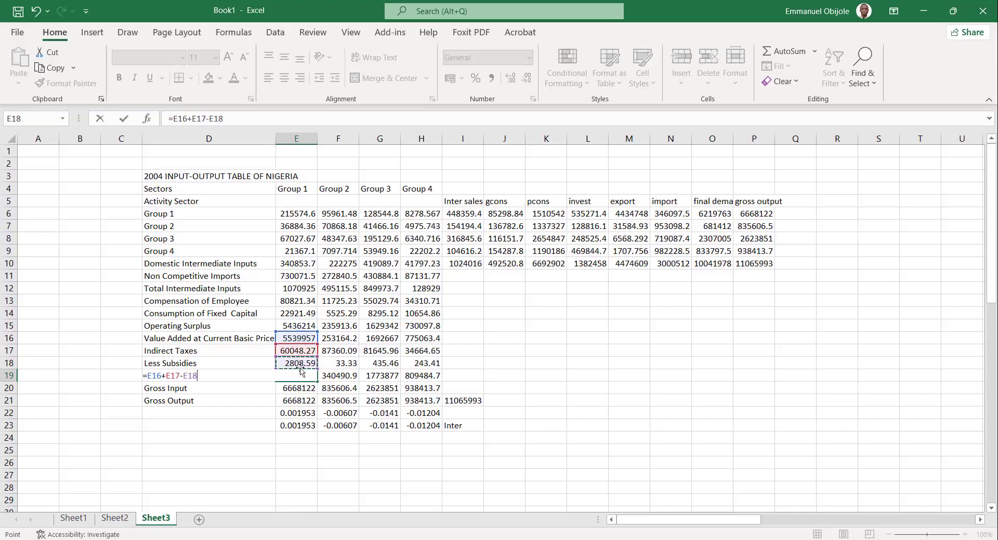
pyautogui.press('Return')
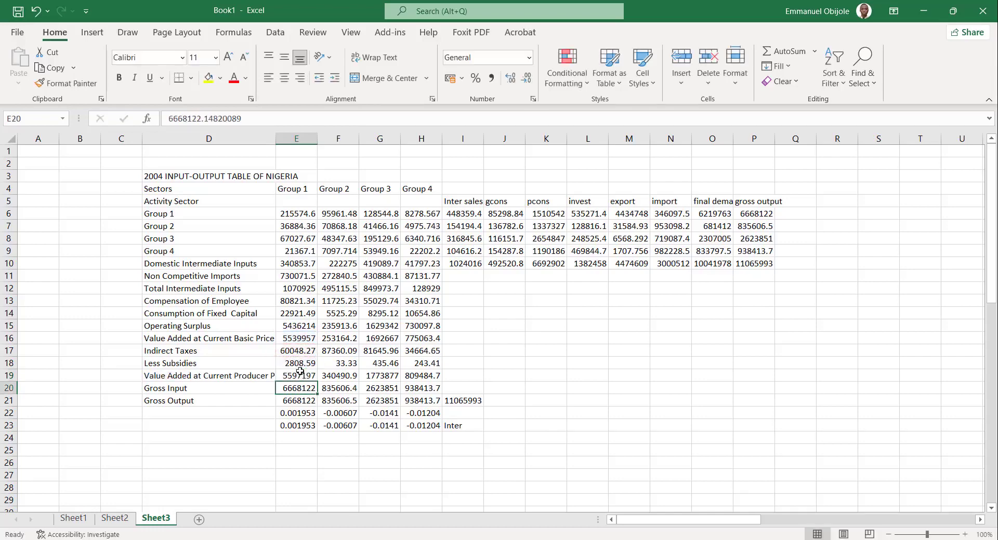
pyautogui.click(300, 371)
pyautogui.moveTo(316, 382); pyautogui.dragTo(429, 385)
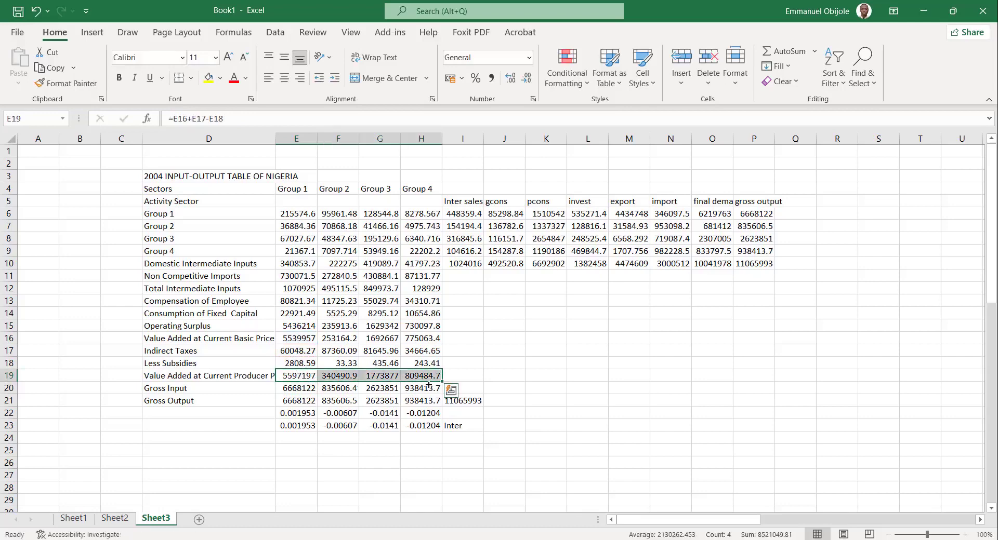
# Calculate Gross Input in E20 with =E12+E19 and fill the formula across all four groups to H20.
pyautogui.click(310, 390)
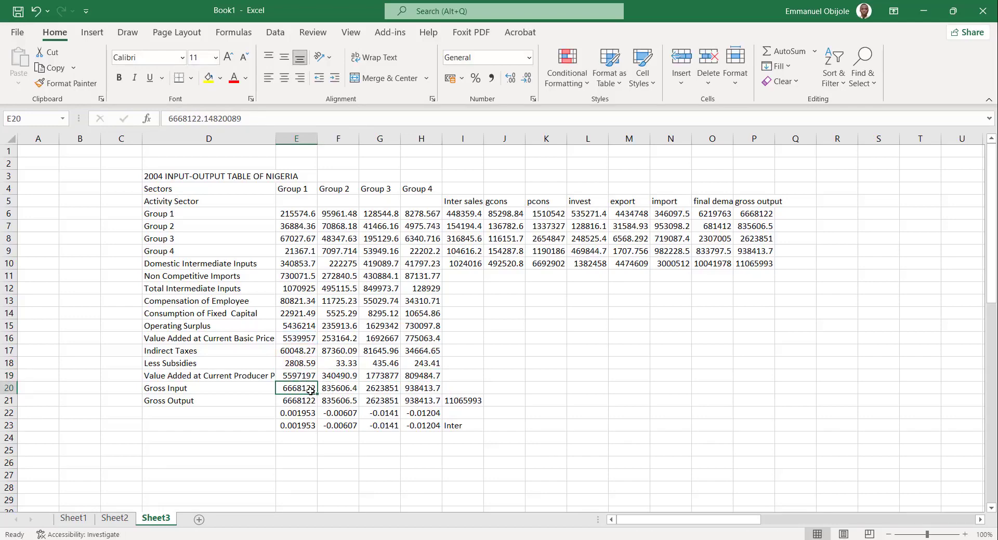
pyautogui.write('=')
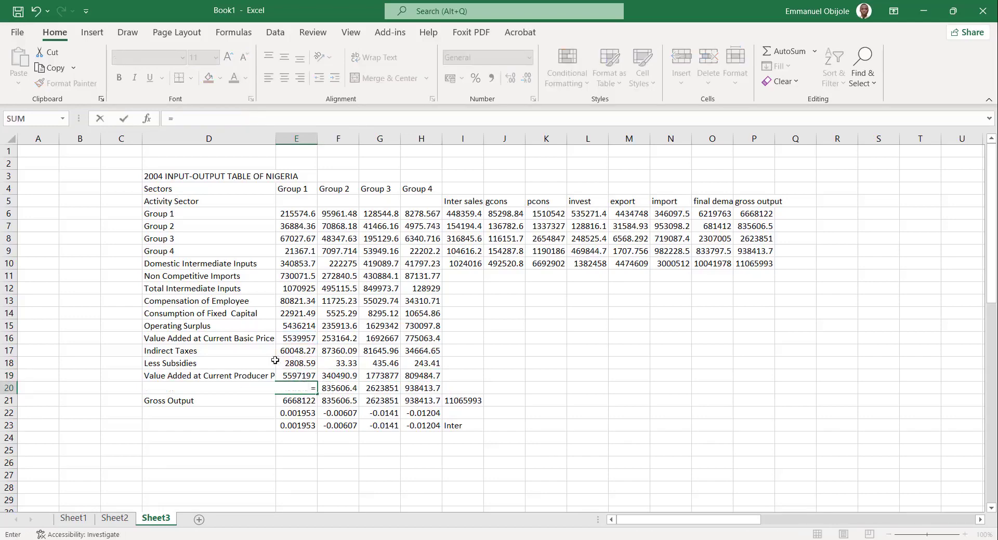
pyautogui.click(288, 290)
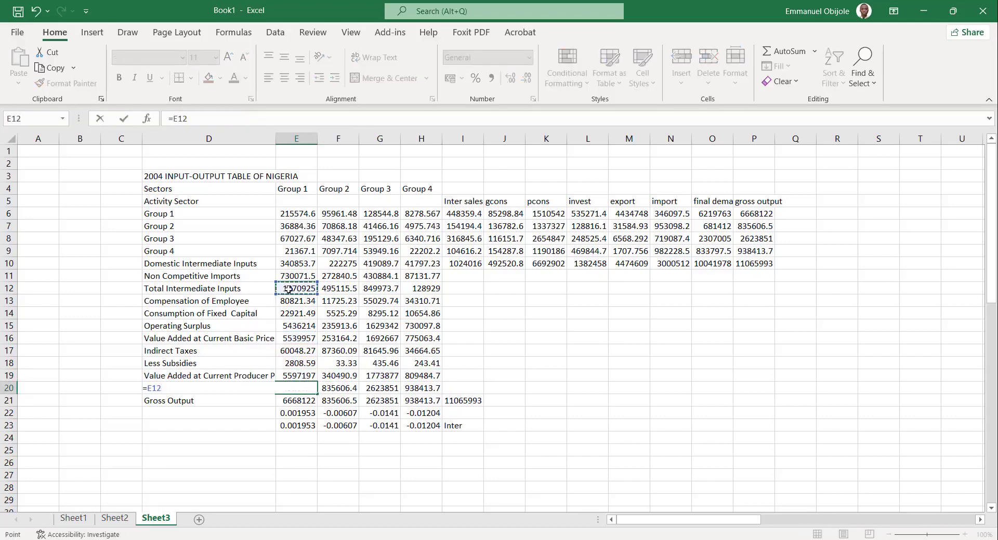
pyautogui.write('+')
pyautogui.click(289, 376)
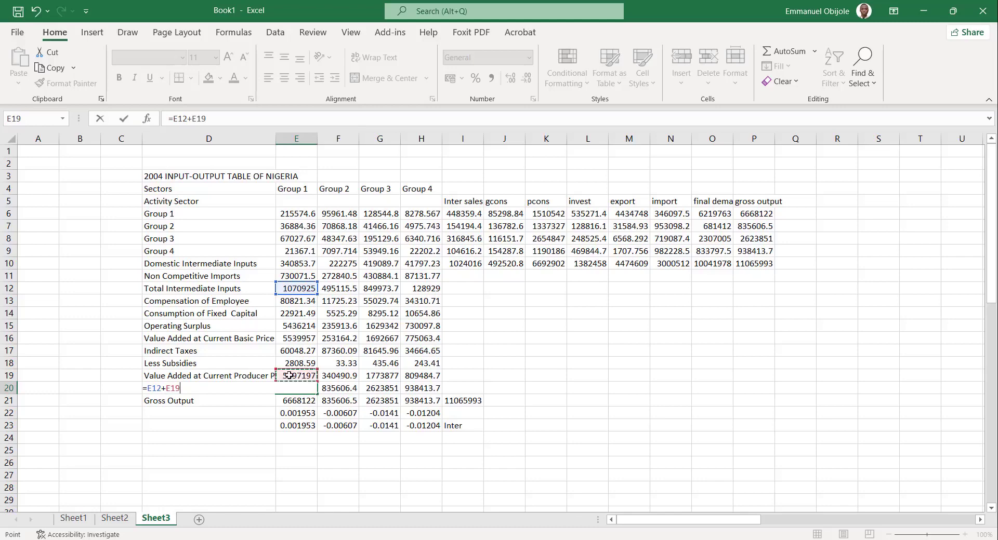
pyautogui.press('Return')
pyautogui.click(294, 388)
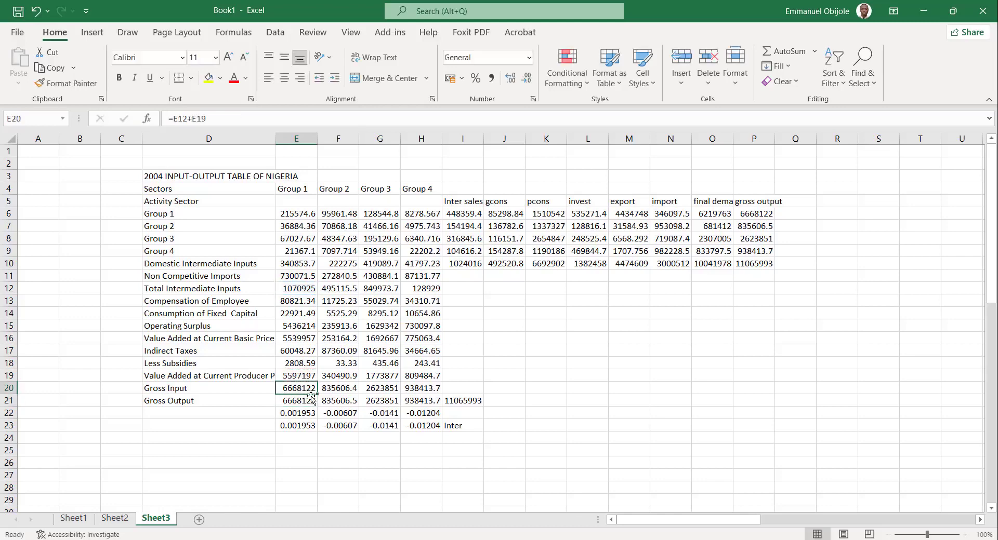
pyautogui.moveTo(312, 398); pyautogui.dragTo(438, 394)
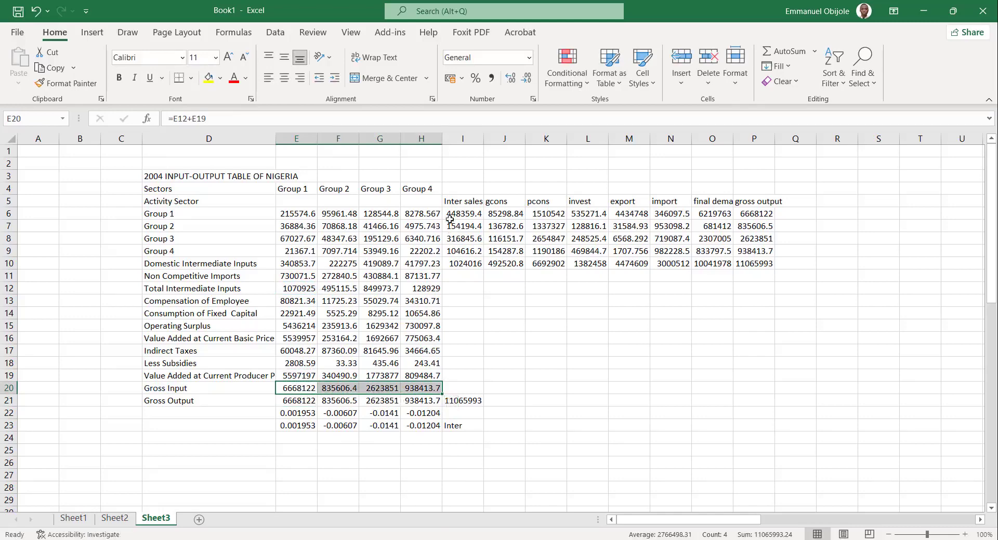
# Examine the sales and final demand block I5:P10 and compare Group 1's inter sales value with its row E6:H6.
pyautogui.moveTo(453, 202); pyautogui.dragTo(546, 278)
pyautogui.moveTo(769, 259)
pyautogui.mouseDown()
pyautogui.moveTo(767, 286)
pyautogui.moveTo(765, 259)
pyautogui.mouseUp()
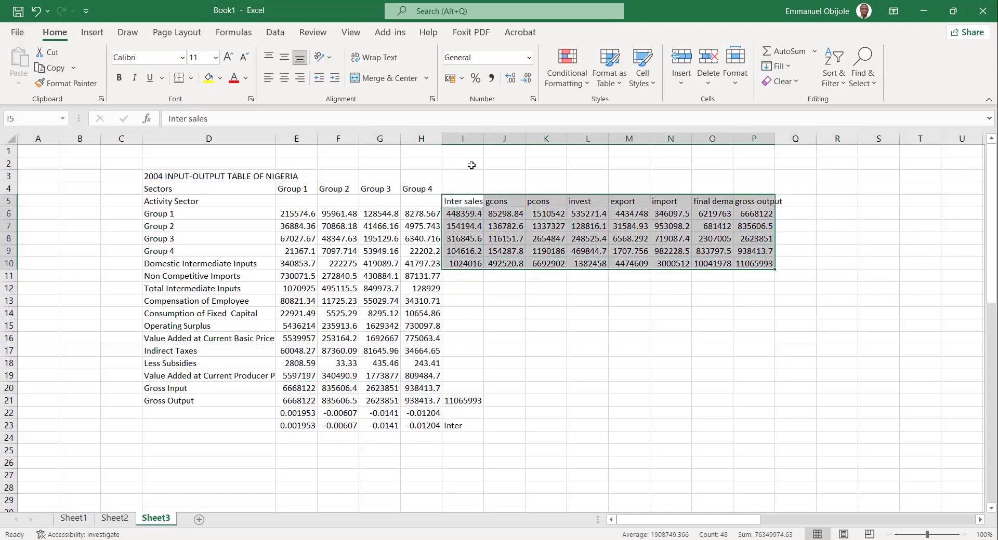
pyautogui.click(464, 215)
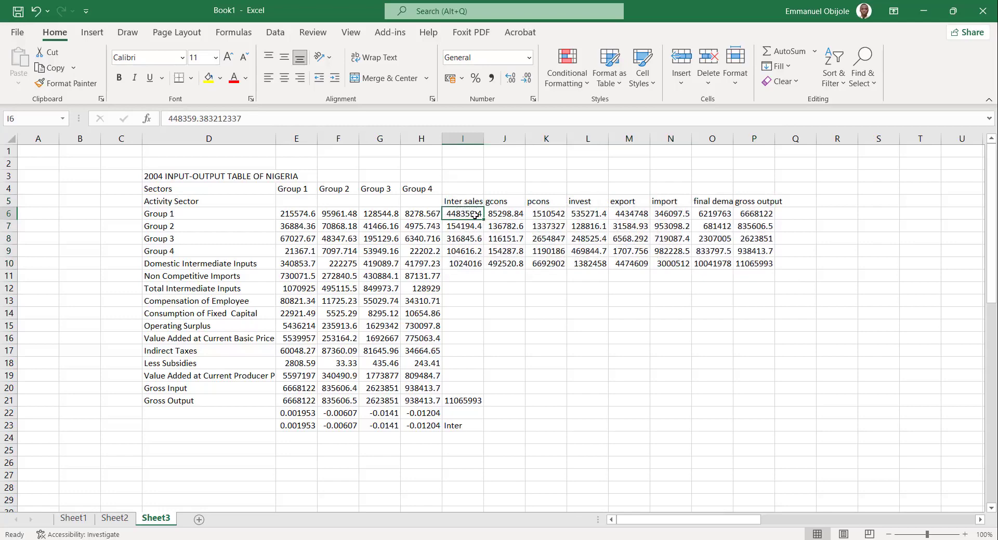
pyautogui.moveTo(293, 213); pyautogui.dragTo(440, 213)
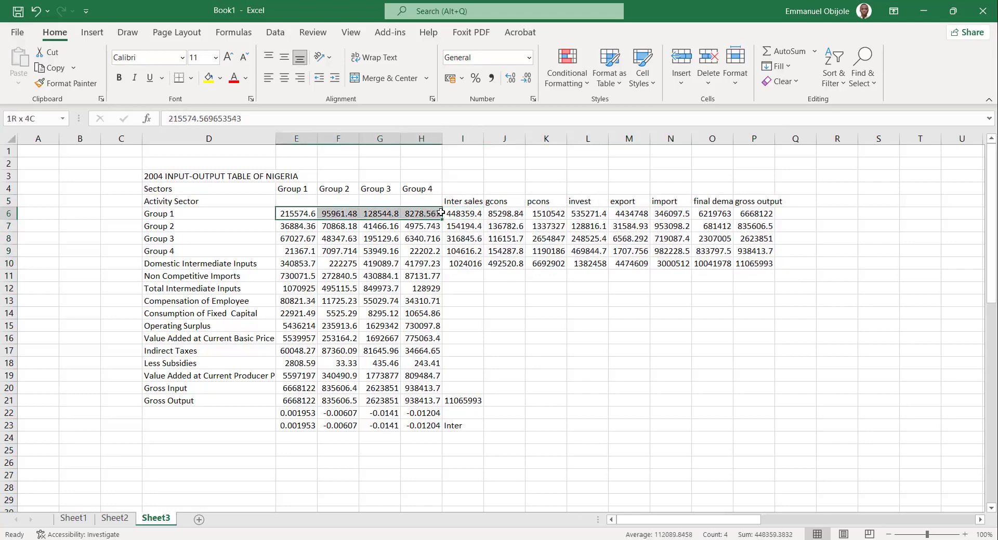
pyautogui.click(463, 217)
pyautogui.click(292, 215)
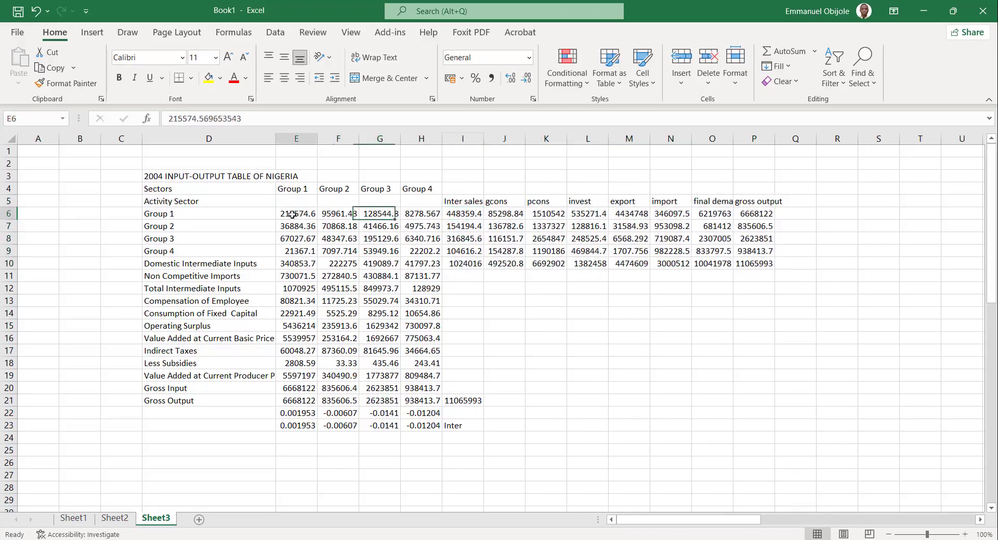
pyautogui.moveTo(292, 214); pyautogui.dragTo(421, 218)
# Calculate Group 1's inter sales in I6 with =SUM(E6:H6) and fill the formula down to I10.
pyautogui.click(461, 215)
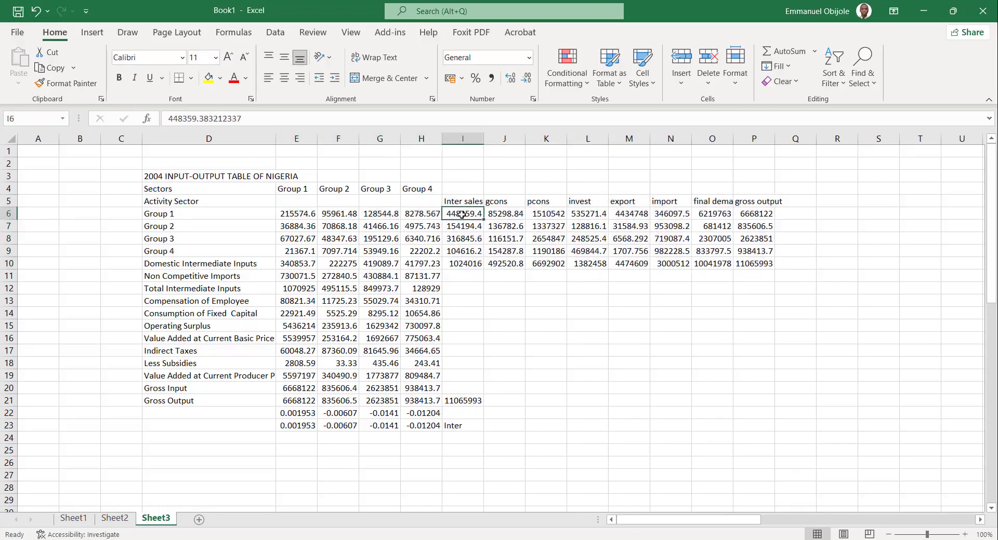
pyautogui.write('=SUM')
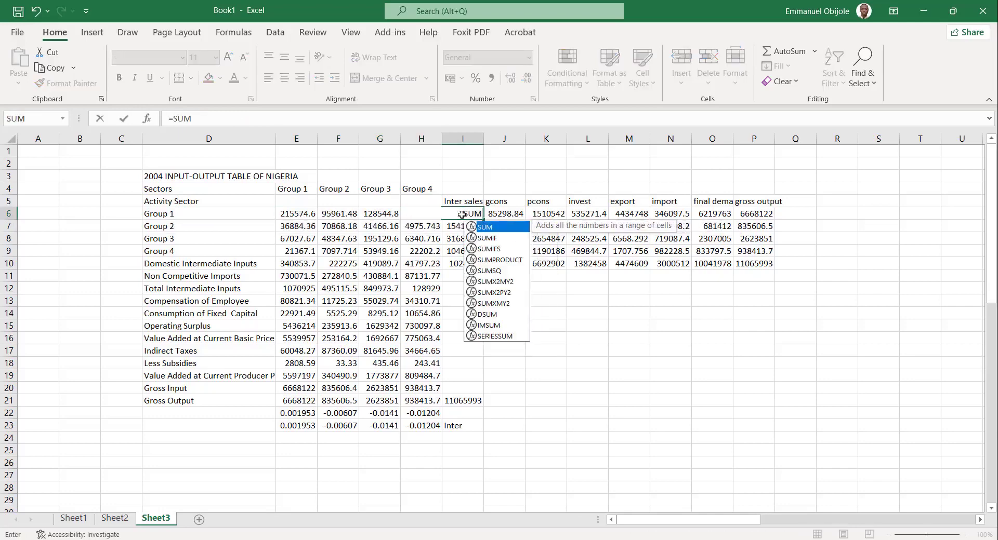
pyautogui.write('(')
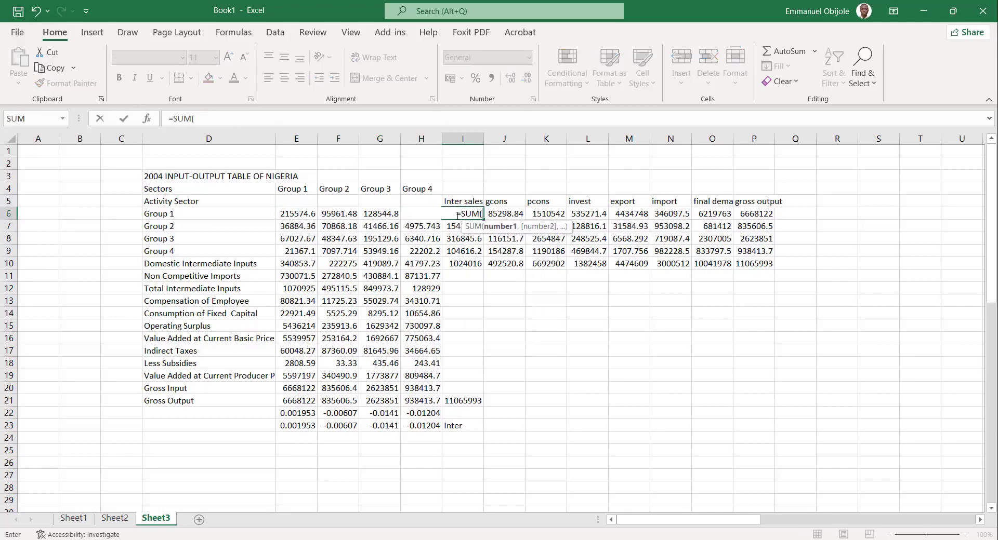
pyautogui.moveTo(299, 214); pyautogui.dragTo(413, 215)
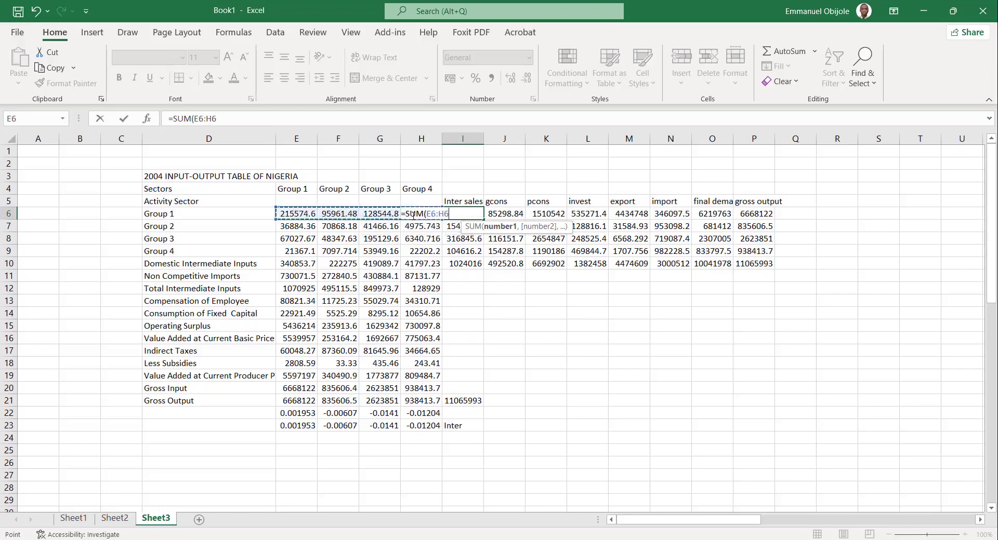
pyautogui.press('Return')
pyautogui.click(459, 214)
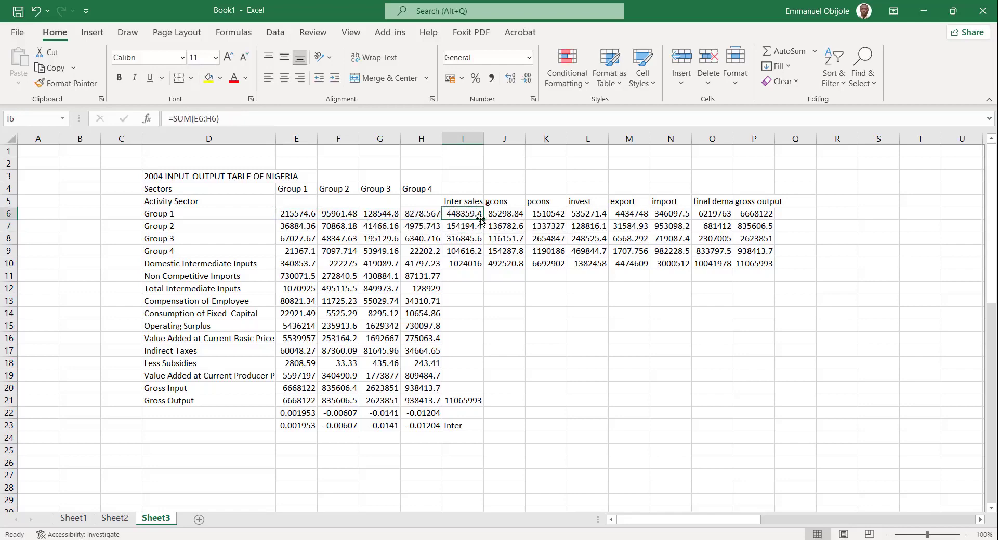
pyautogui.moveTo(483, 222); pyautogui.dragTo(481, 268)
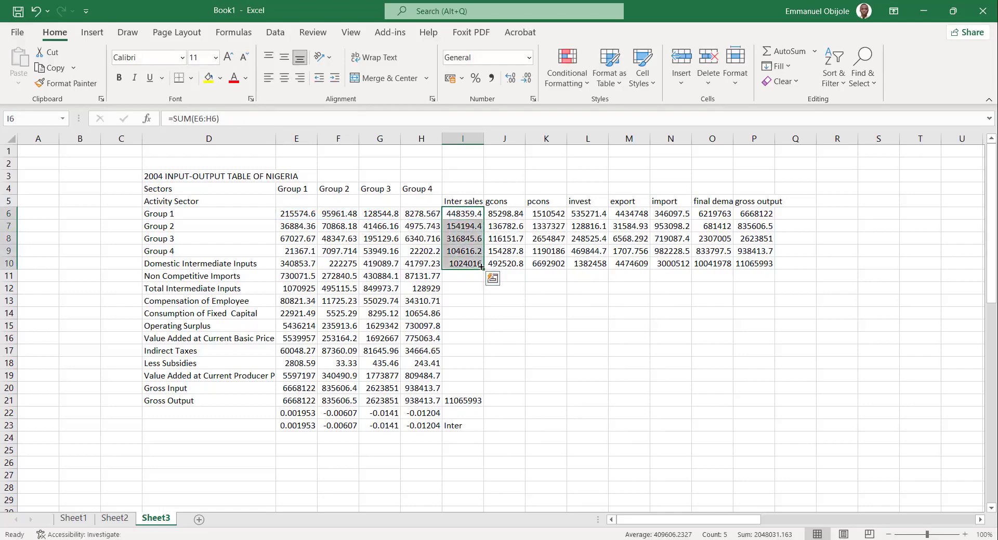
# Check the formula in I10 and compare the sum of inter sales I6:I9 with the Domestic Intermediate Inputs E10:H10.
pyautogui.click(470, 264)
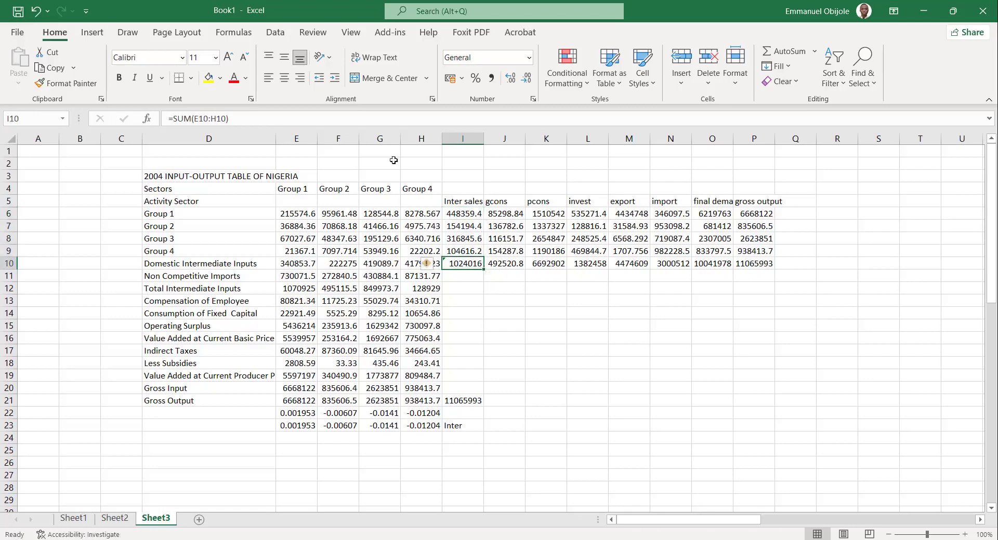
pyautogui.click(341, 117)
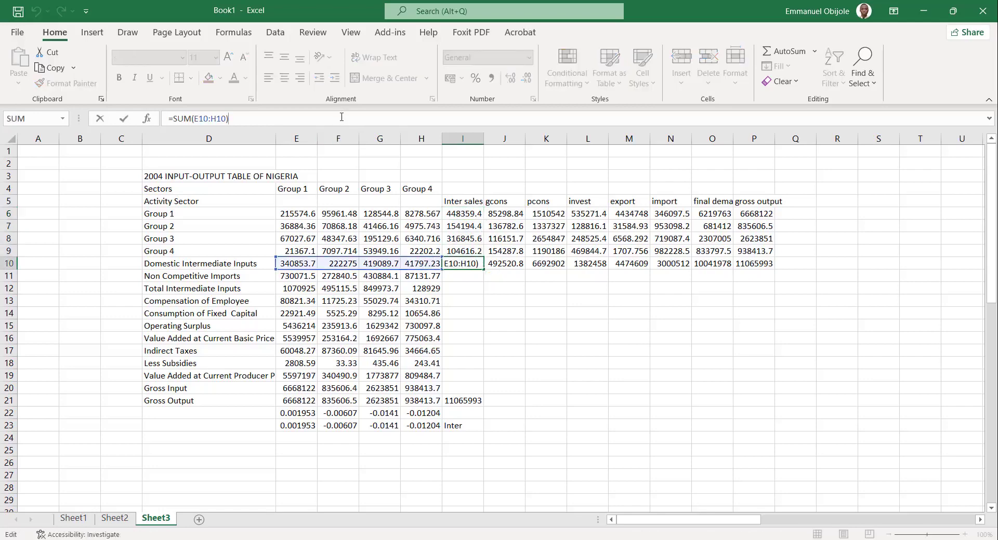
pyautogui.press('Return')
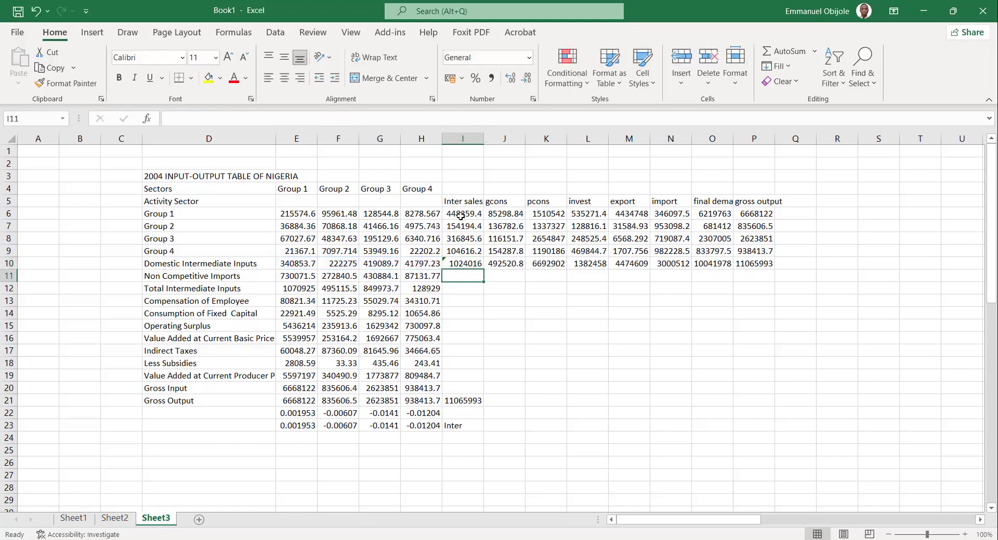
pyautogui.moveTo(460, 215); pyautogui.dragTo(759, 265)
pyautogui.click(421, 265)
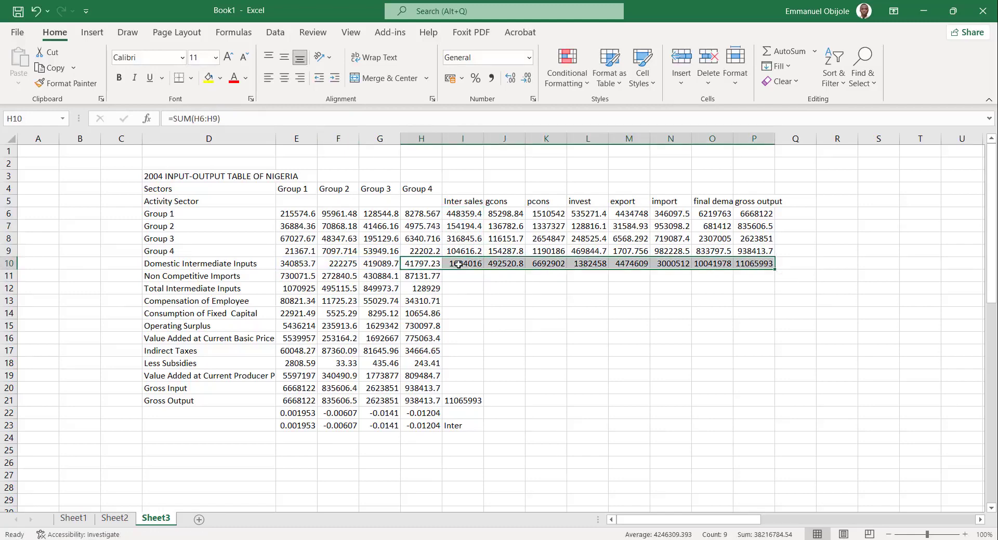
pyautogui.moveTo(464, 212); pyautogui.dragTo(467, 255)
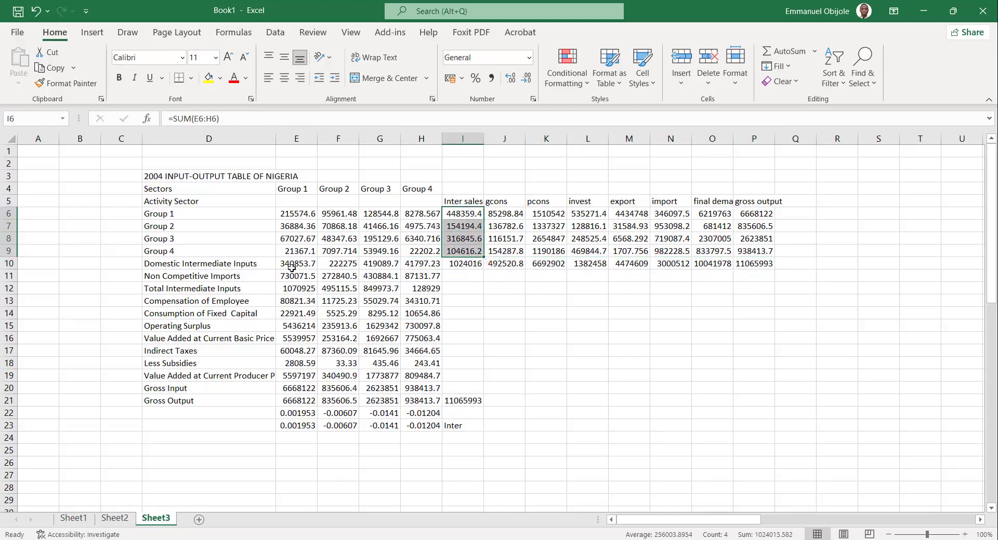
pyautogui.moveTo(291, 268); pyautogui.dragTo(430, 266)
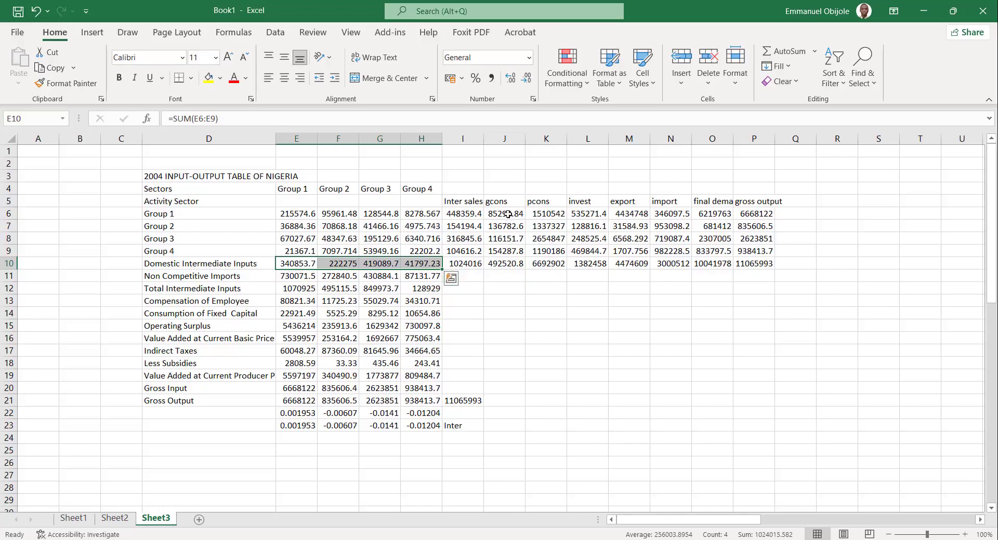
# Calculate Group 1's final demand in O6 with =SUM(J6:M6)-N6 and fill the formula down to O9.
pyautogui.moveTo(508, 213)
pyautogui.mouseDown()
pyautogui.moveTo(509, 229)
pyautogui.moveTo(512, 221)
pyautogui.mouseUp()
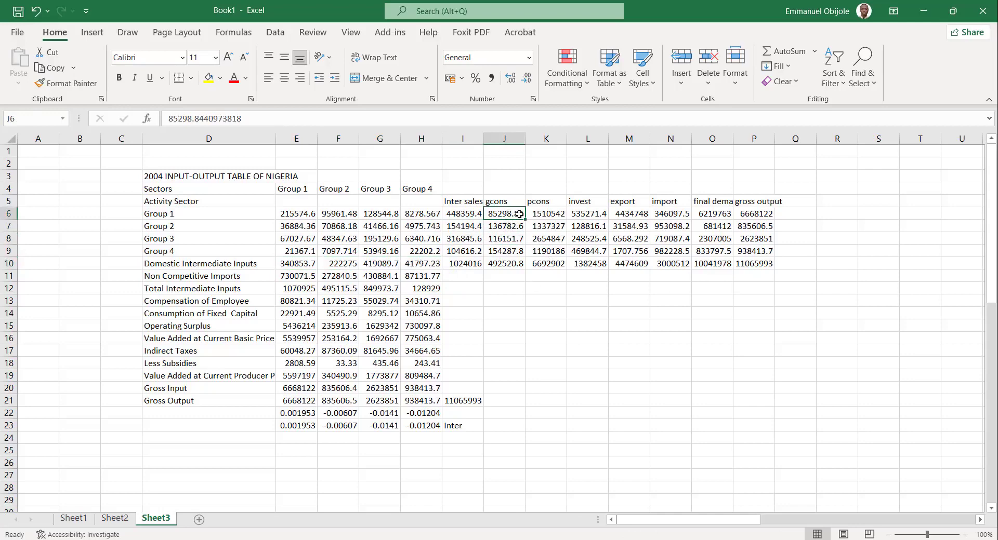
pyautogui.press('Right')
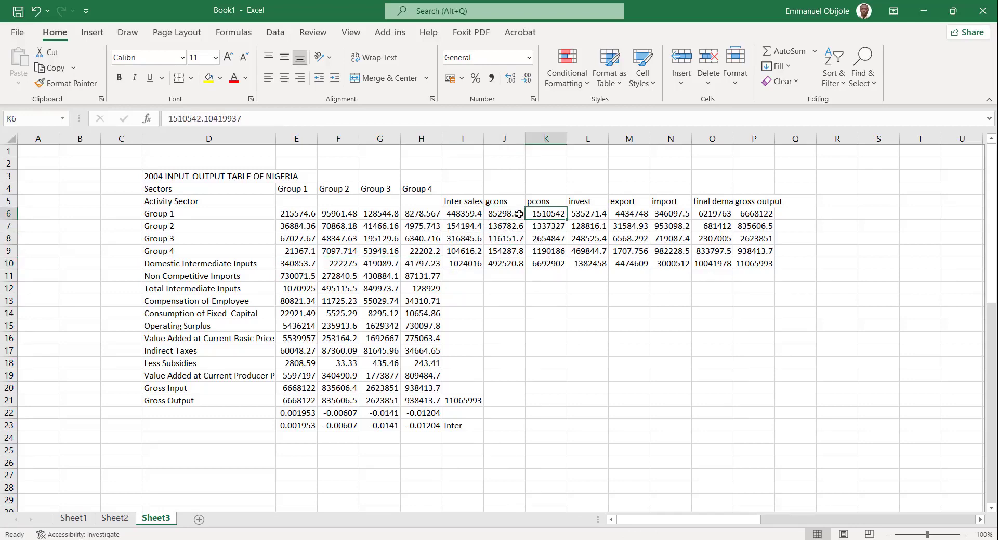
pyautogui.press('Right')
pyautogui.press('Right')
pyautogui.press('Right')
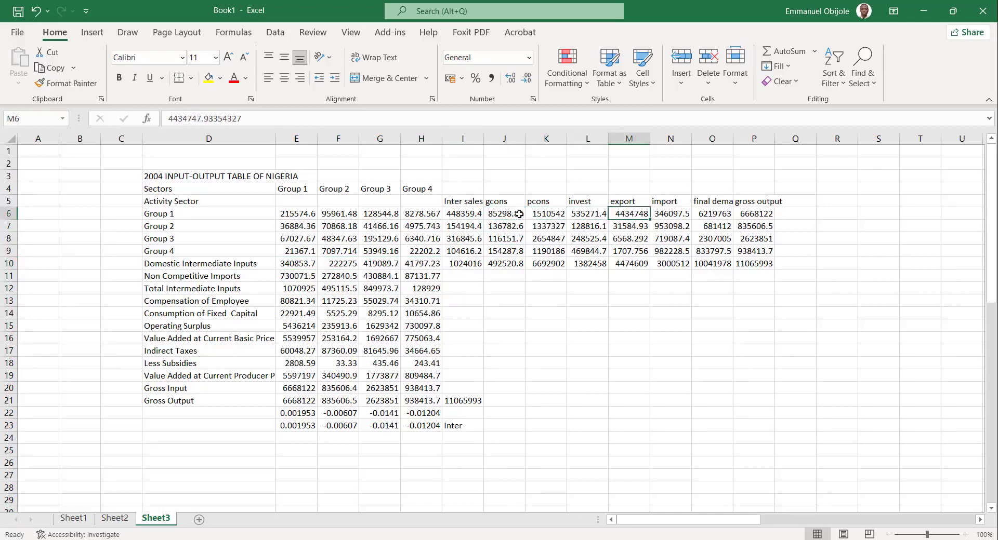
pyautogui.press('Right')
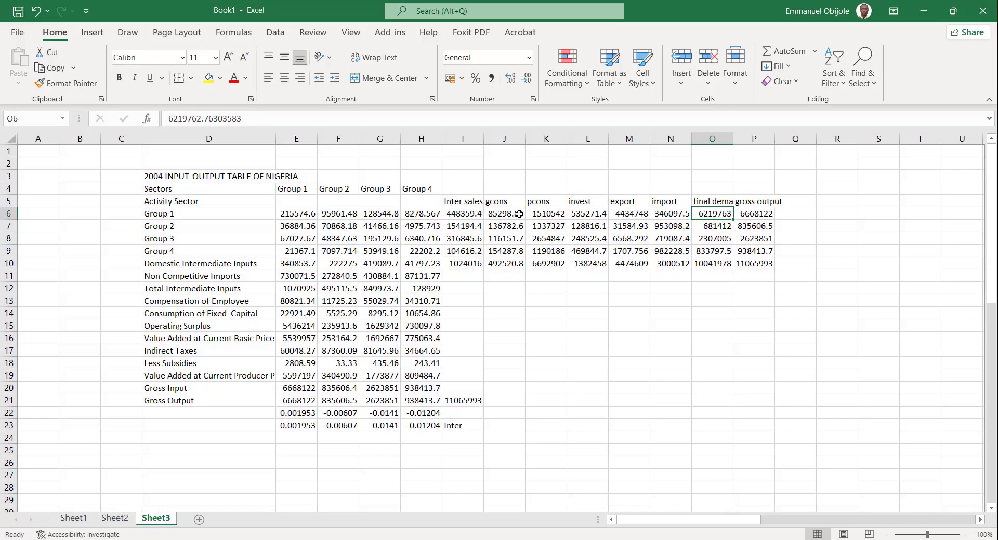
pyautogui.write('=')
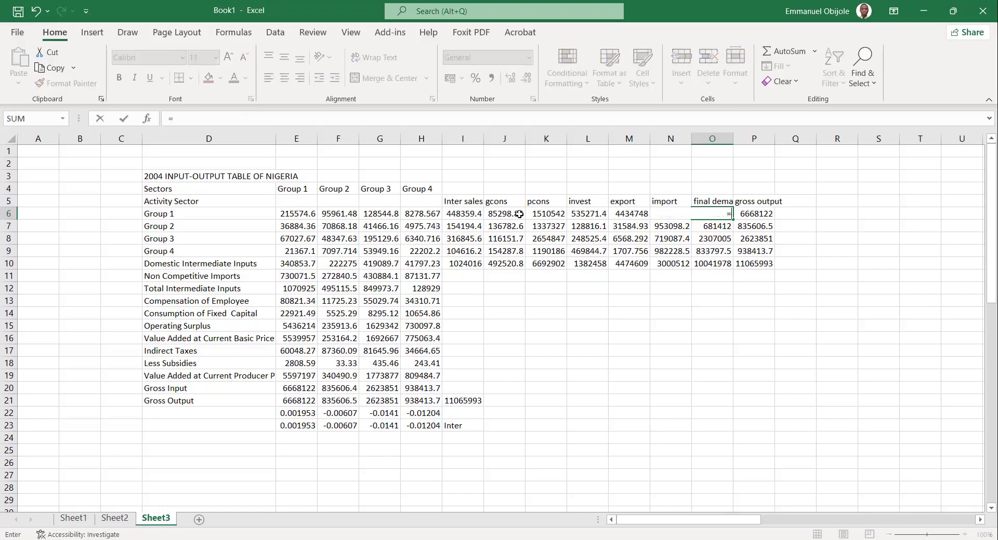
pyautogui.write('SUM(')
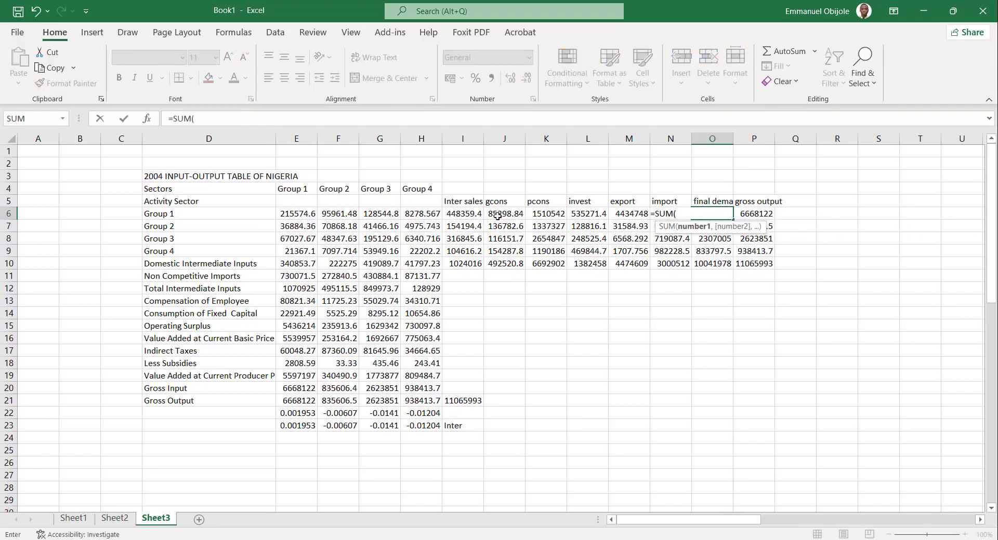
pyautogui.moveTo(496, 214); pyautogui.dragTo(613, 214)
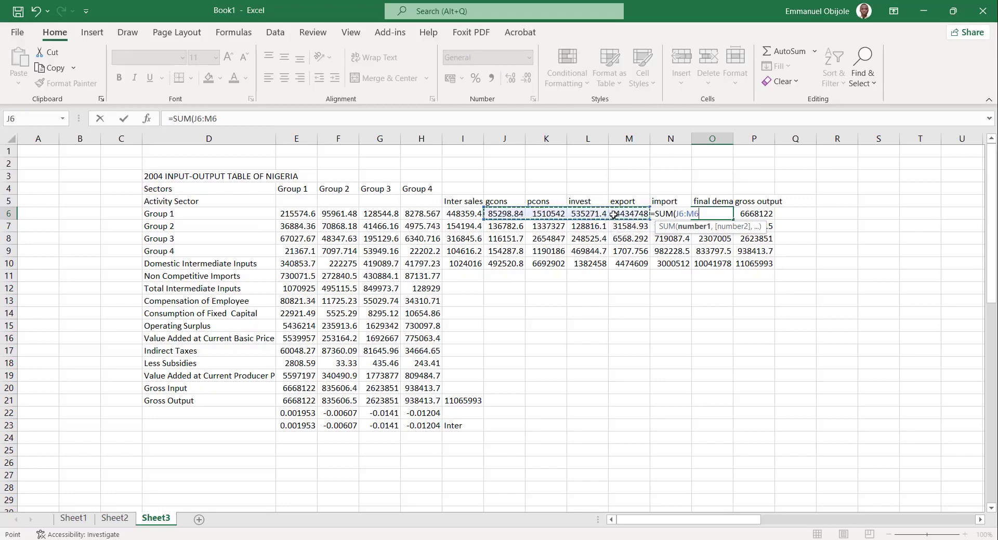
pyautogui.write(')-')
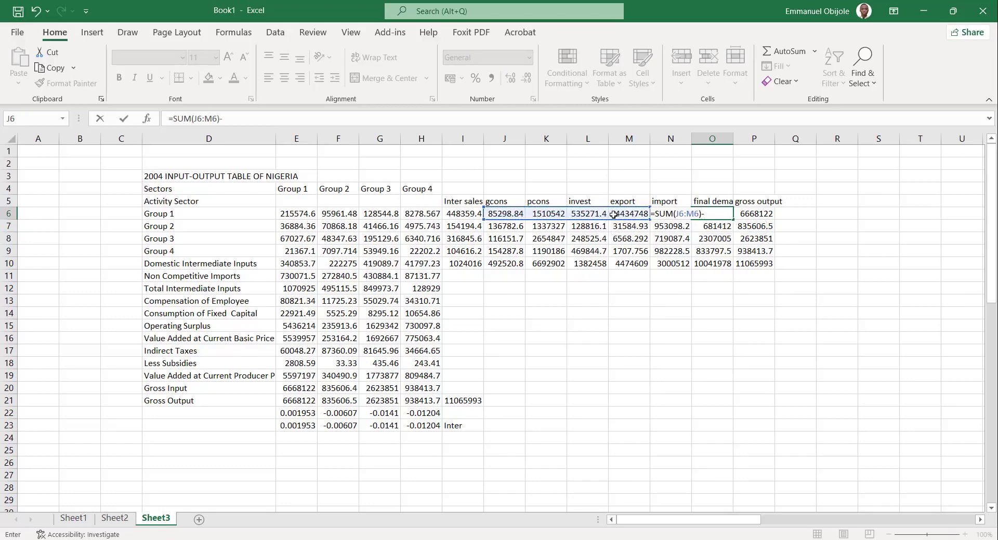
pyautogui.click(660, 220)
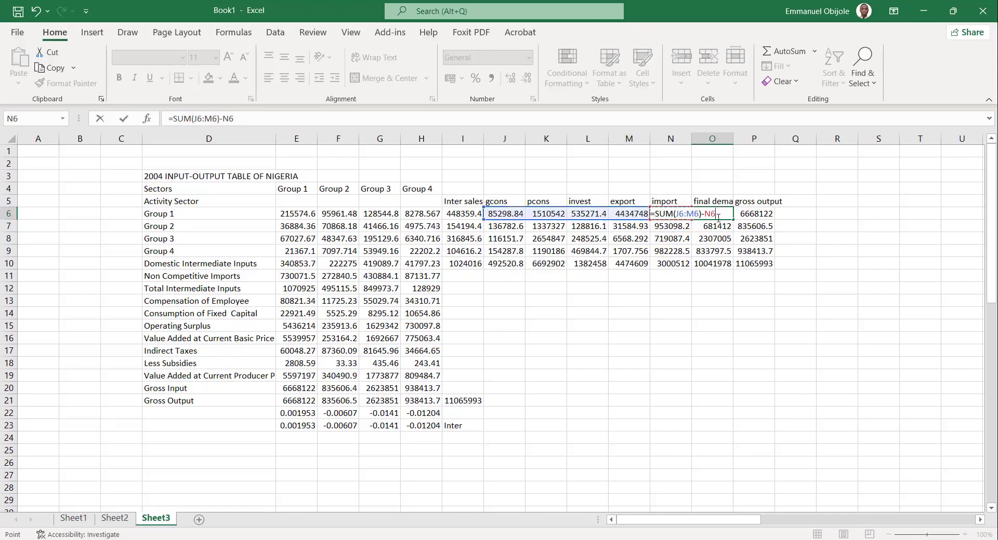
pyautogui.press('Return')
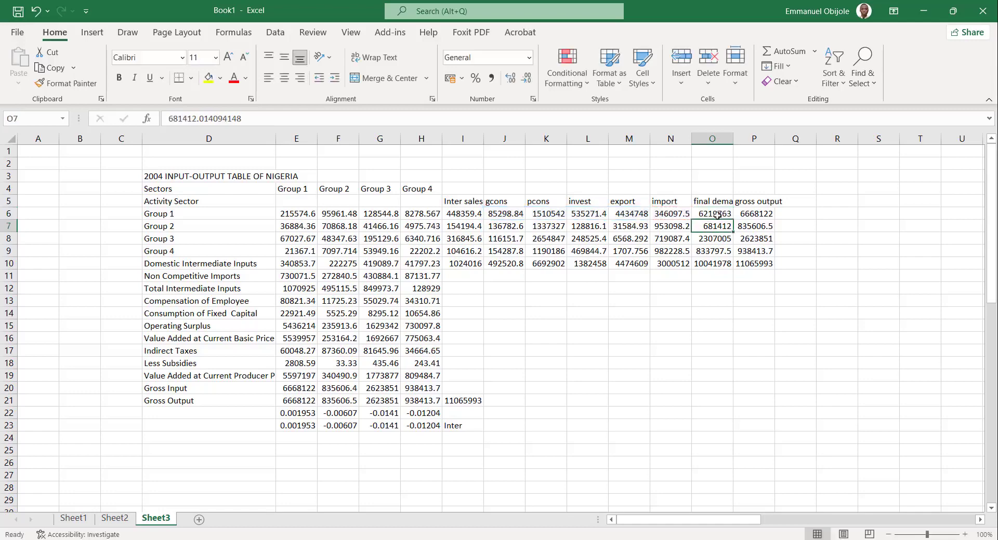
pyautogui.click(717, 215)
pyautogui.moveTo(733, 221); pyautogui.dragTo(730, 254)
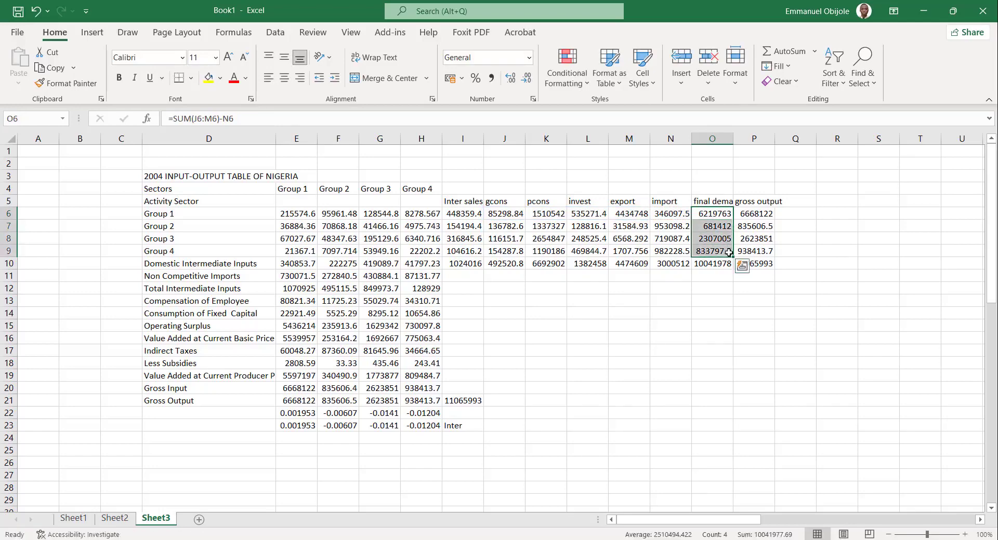
# Calculate Group 1's gross output in P6 with =I6+O6 and fill the formula down to P9.
pyautogui.click(757, 215)
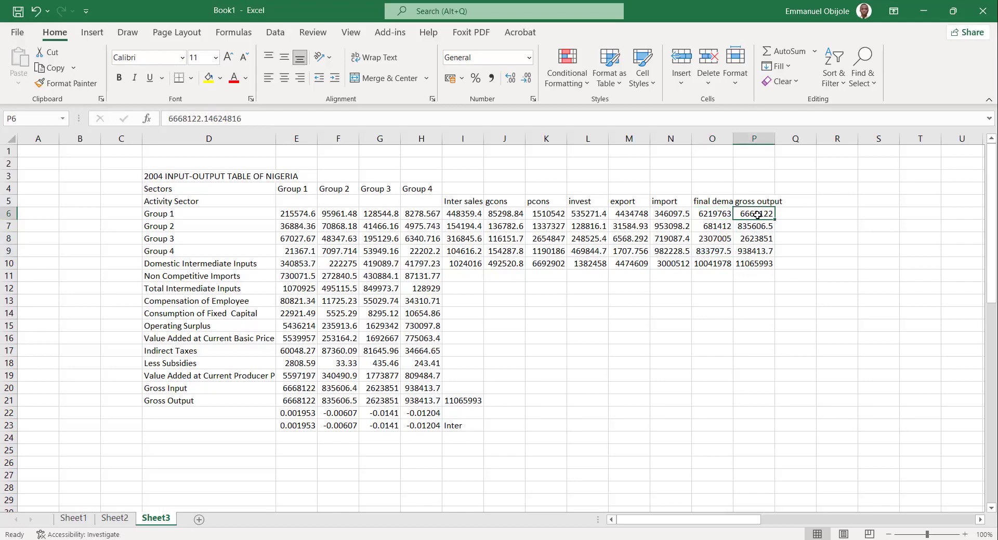
pyautogui.write('=')
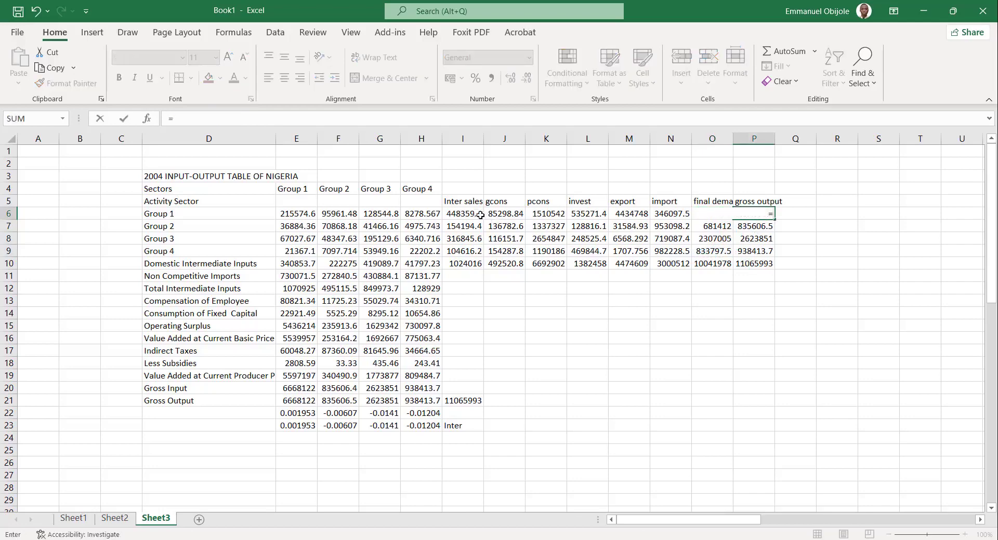
pyautogui.click(480, 214)
pyautogui.write('+')
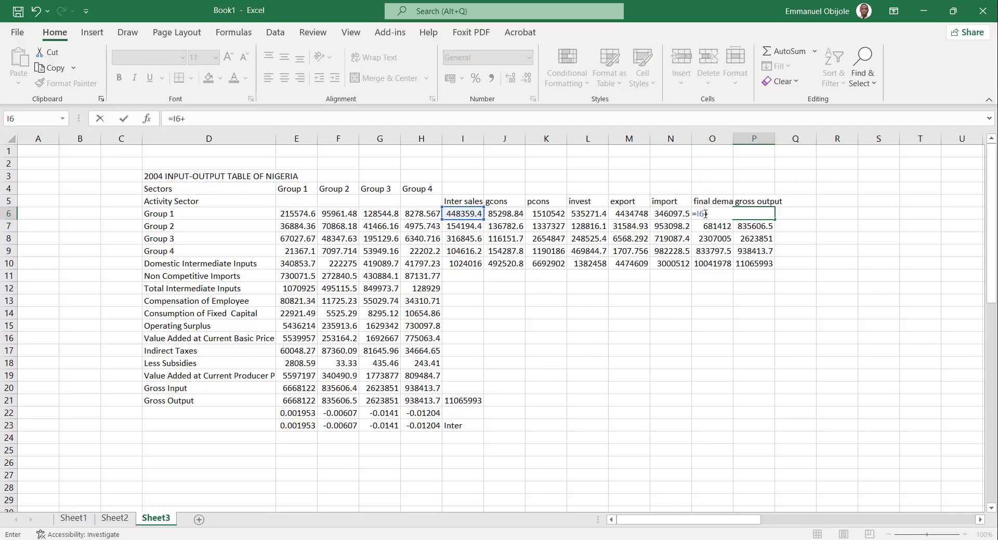
pyautogui.write('O')
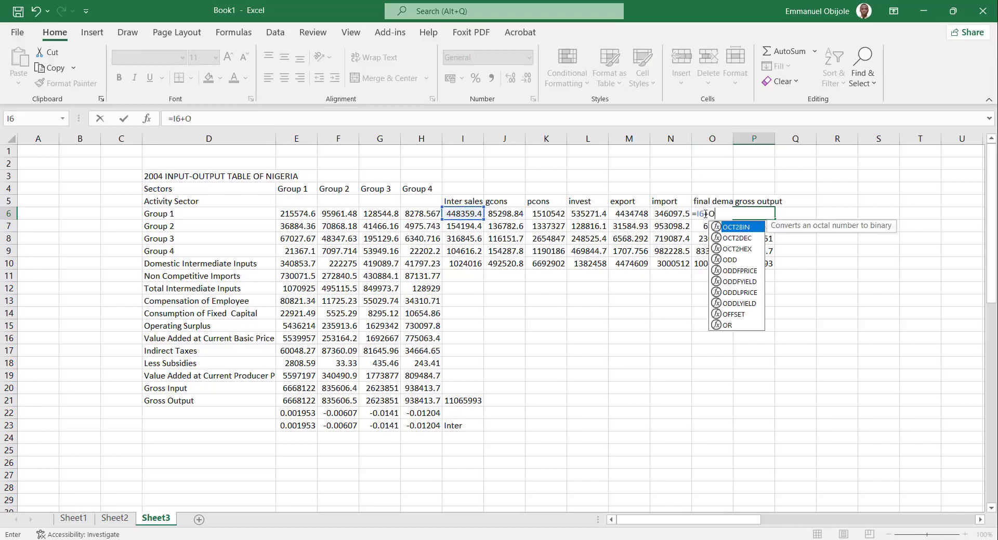
pyautogui.write('6')
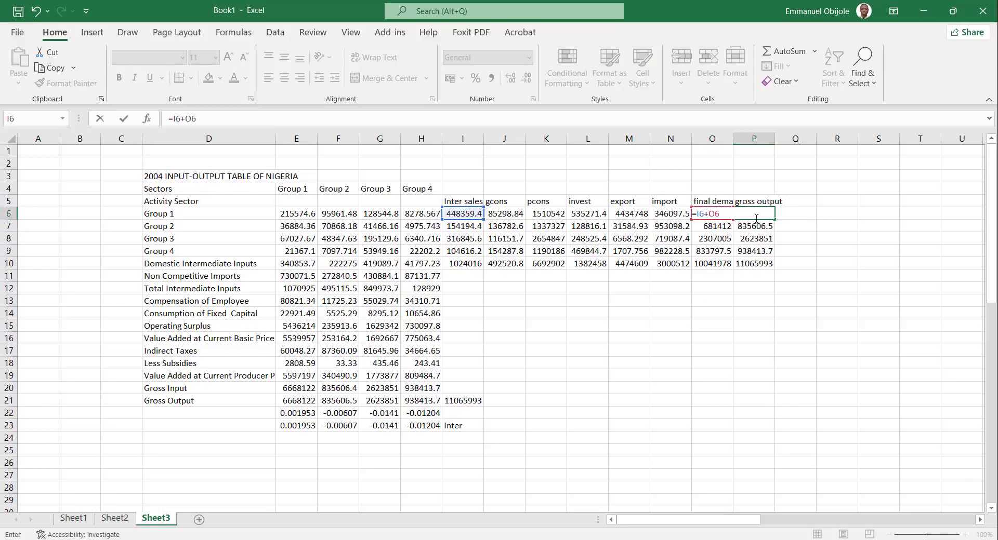
pyautogui.hotkey('ctrl', 'Return')
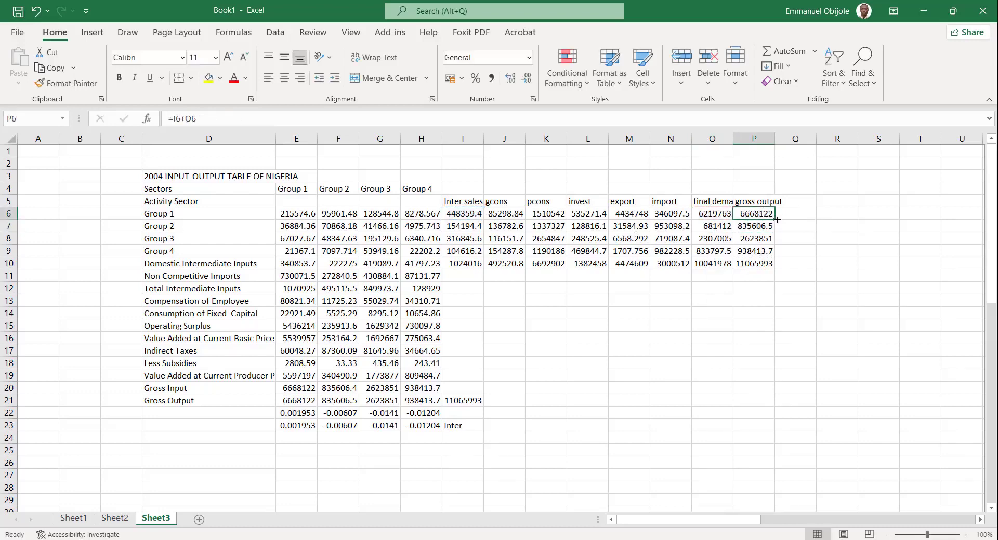
pyautogui.moveTo(777, 219); pyautogui.dragTo(771, 257)
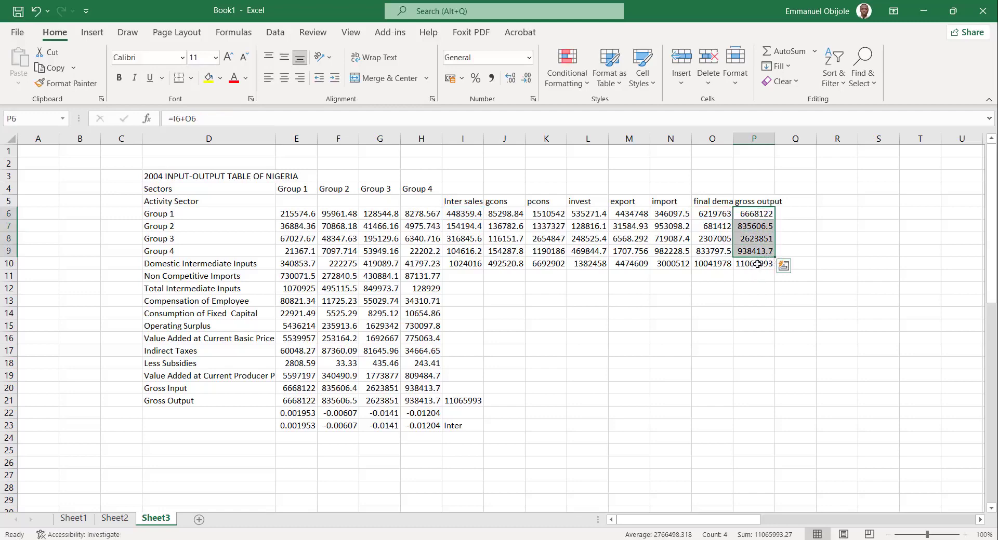
# Check the total formula in P10 and compare the gross output of Groups 1 and 2 with their Gross Input in E20 and F20.
pyautogui.click(757, 263)
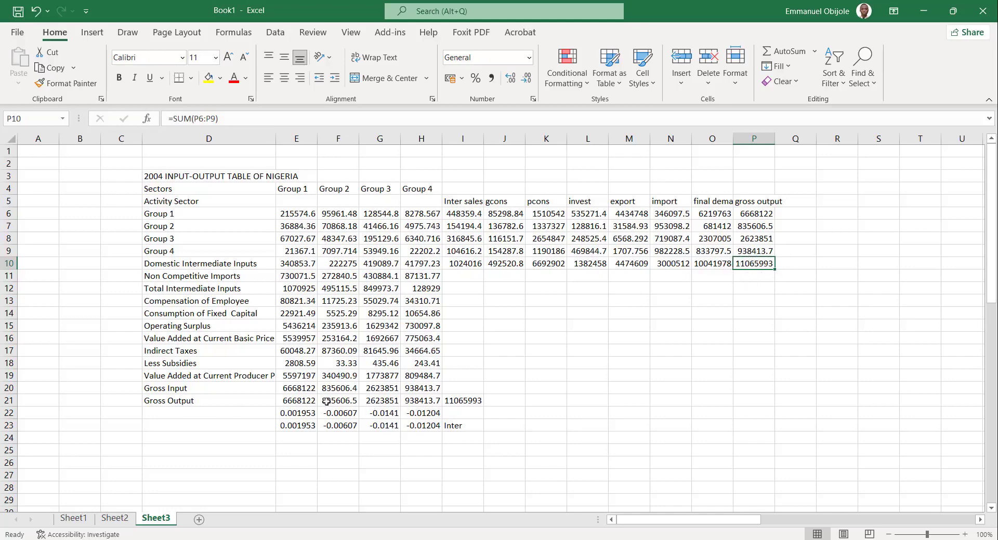
pyautogui.click(755, 214)
pyautogui.moveTo(755, 214); pyautogui.dragTo(756, 226)
pyautogui.click(757, 215)
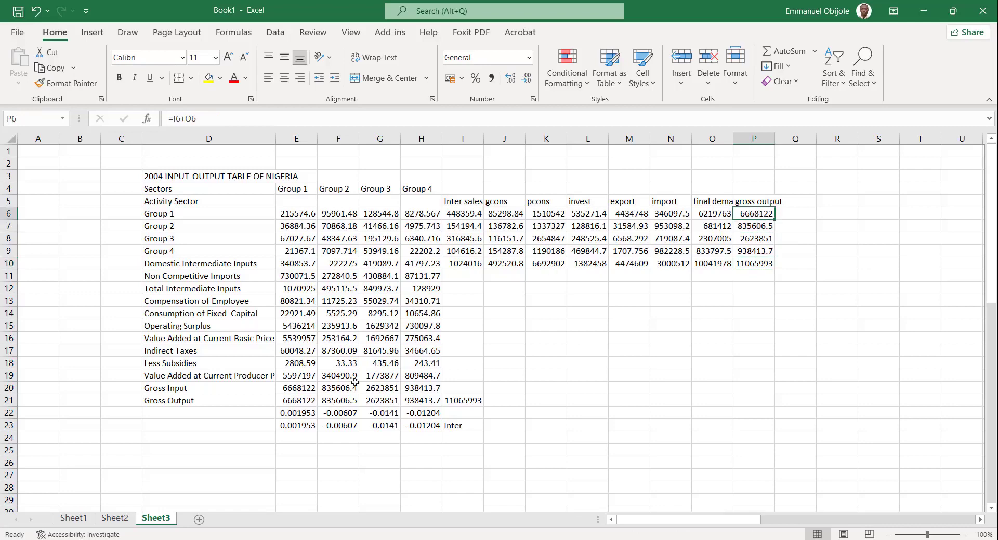
pyautogui.click(304, 388)
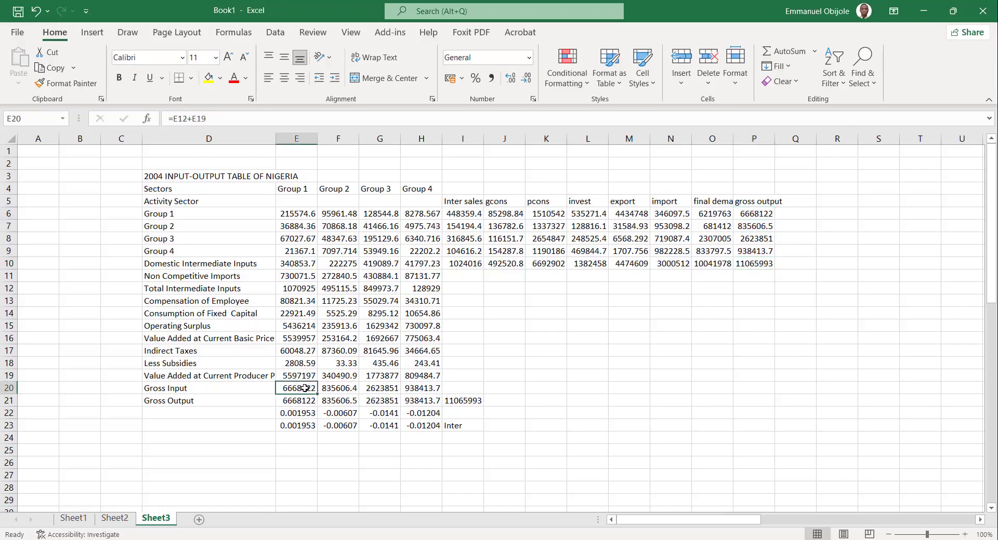
pyautogui.moveTo(305, 389)
pyautogui.mouseDown()
pyautogui.moveTo(300, 259)
pyautogui.moveTo(304, 389)
pyautogui.mouseUp()
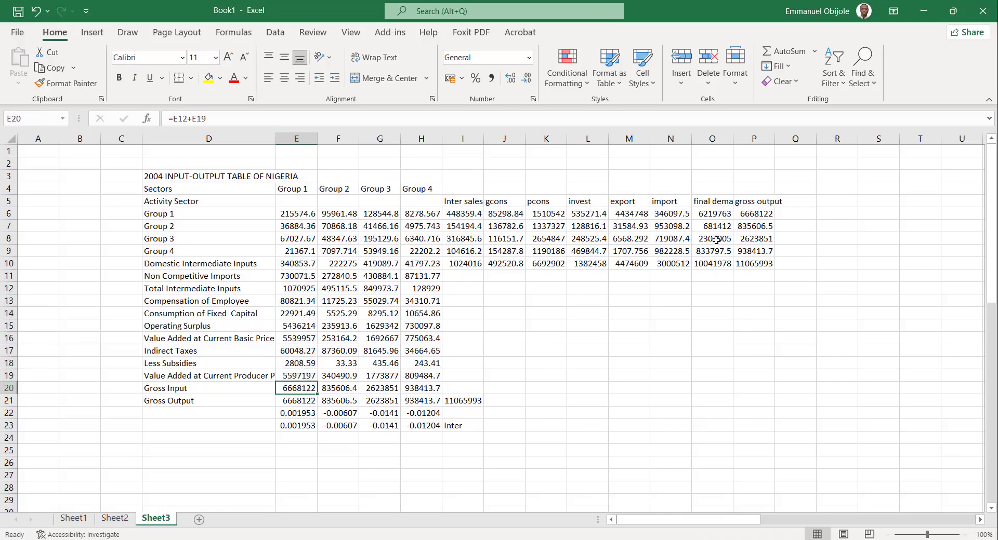
pyautogui.click(767, 227)
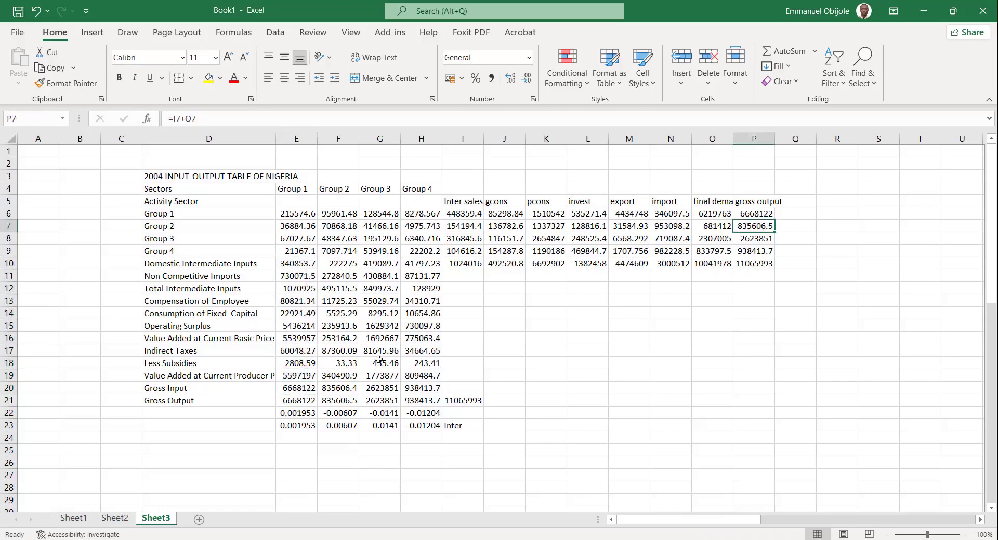
pyautogui.click(343, 387)
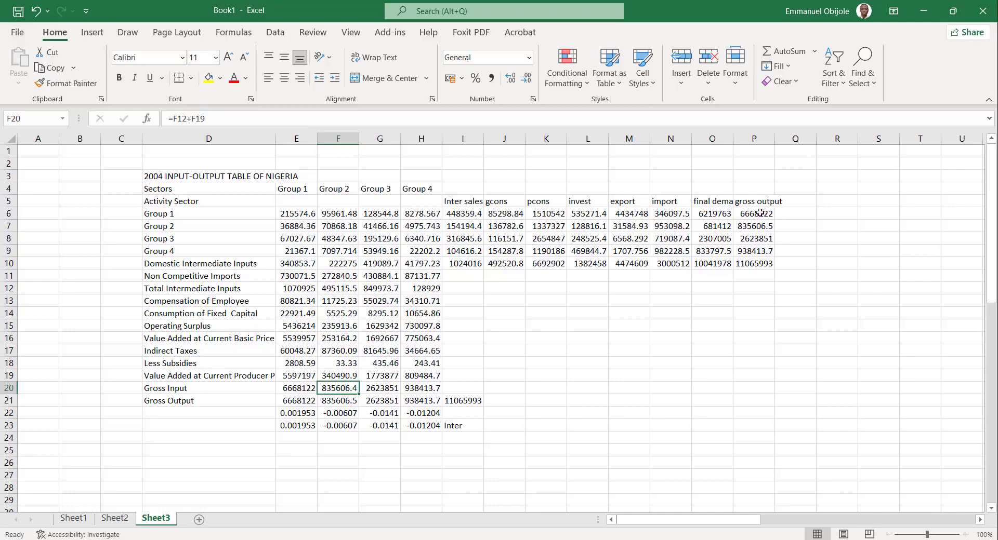
# Copy gross output P6:P10 as values to L21 and paste those values transposed into the Gross Output row from E21.
pyautogui.moveTo(756, 213); pyautogui.dragTo(760, 270)
pyautogui.hotkey('ctrl', 'c')
pyautogui.click(596, 398)
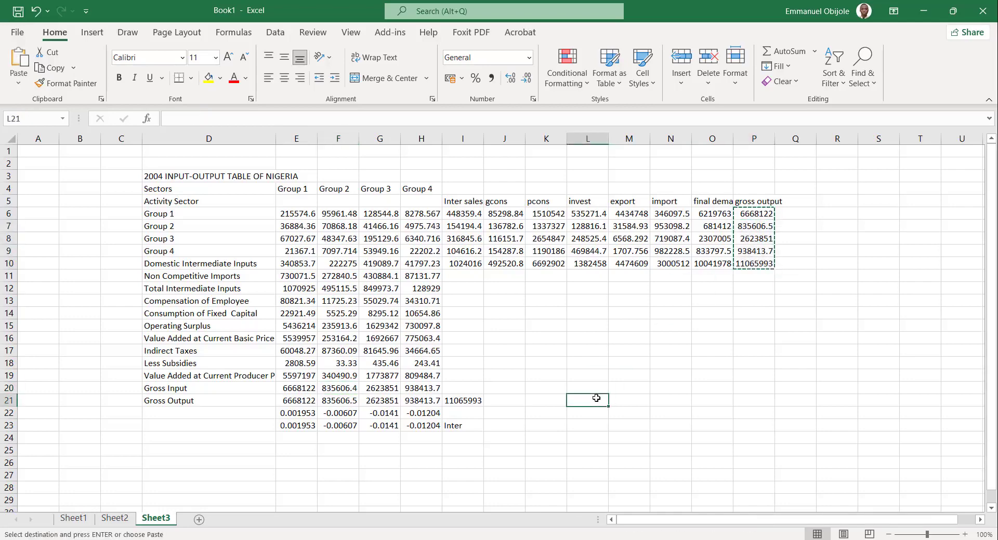
pyautogui.rightClick(596, 398)
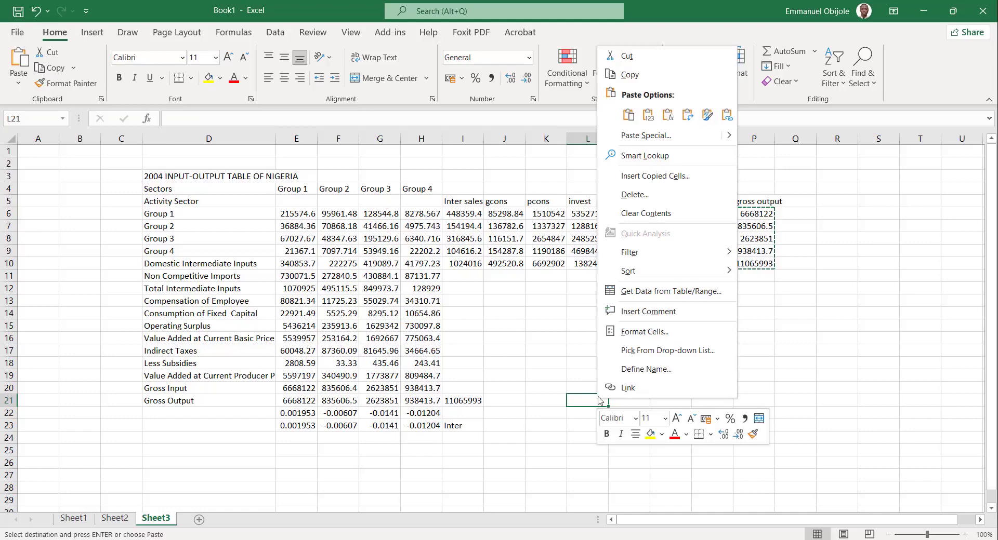
pyautogui.click(648, 115)
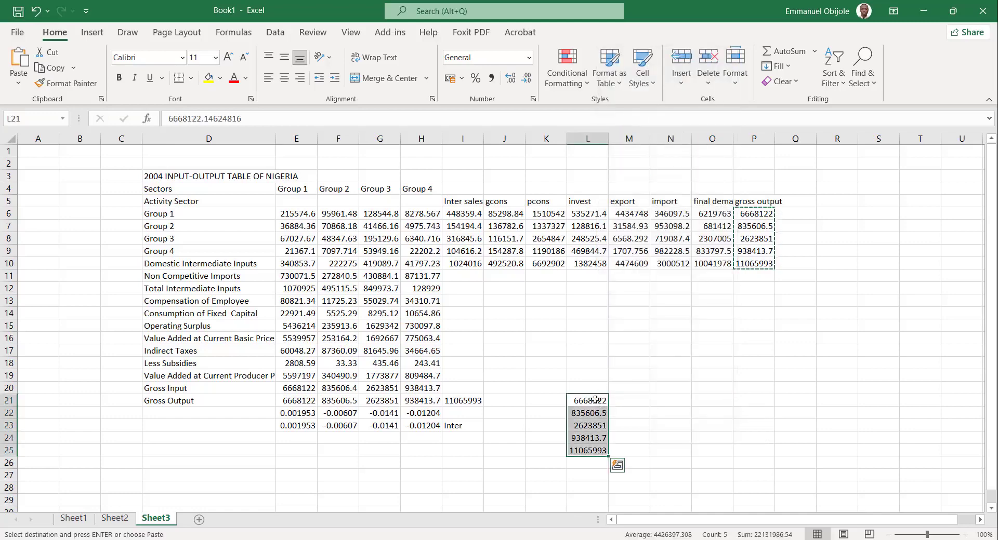
pyautogui.hotkey('ctrl', 'c')
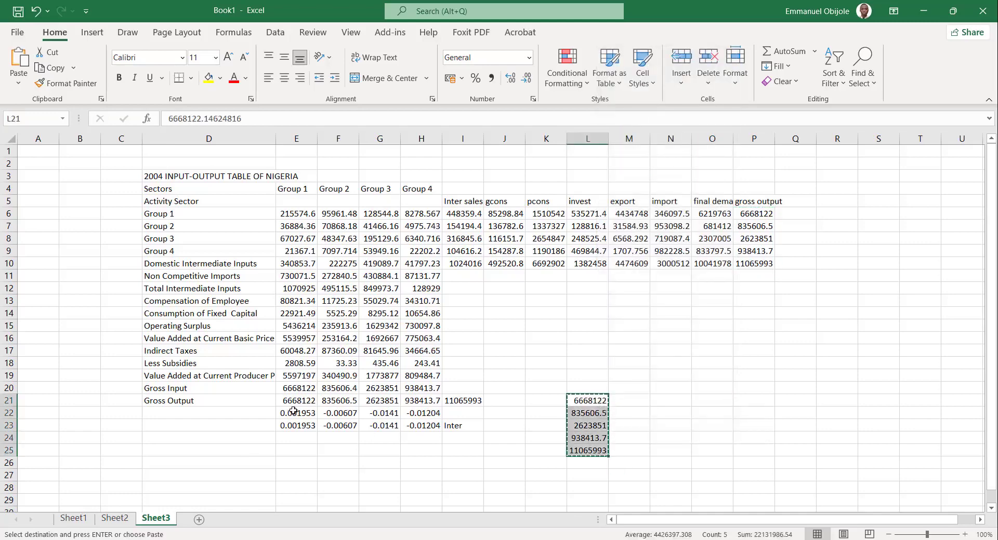
pyautogui.click(292, 401)
pyautogui.rightClick(292, 401)
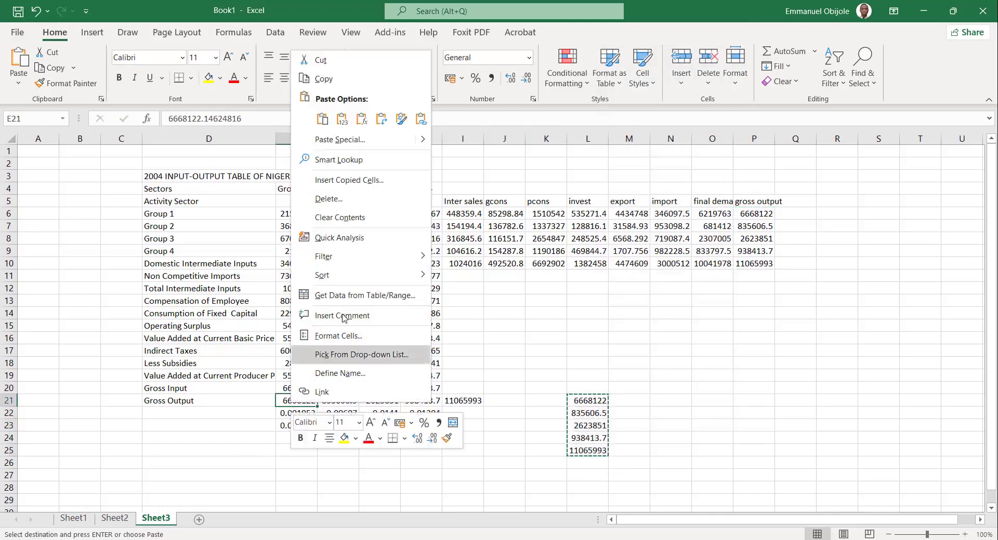
pyautogui.click(381, 119)
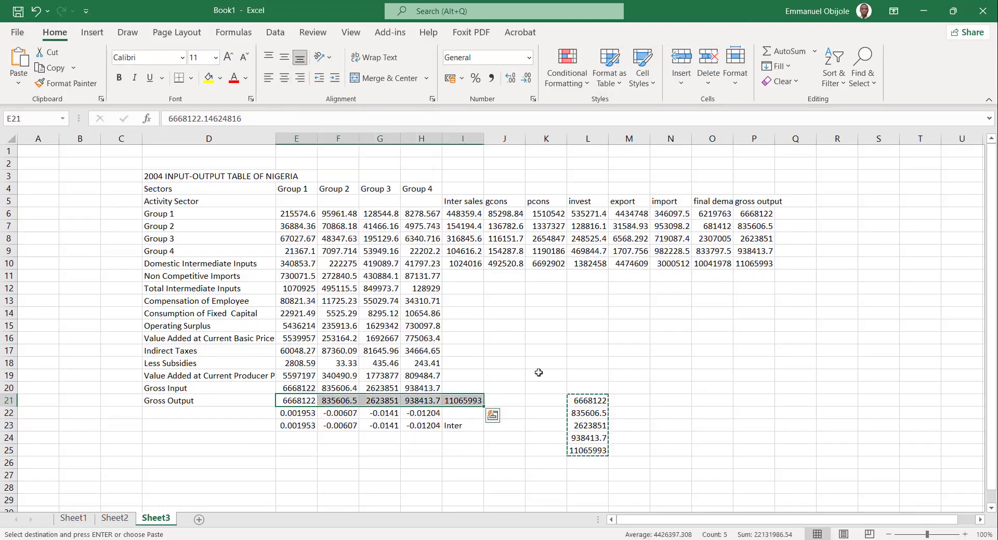
# Clear the temporary gross output values in column L and the leftover contents of I21 and I23.
pyautogui.click(581, 401)
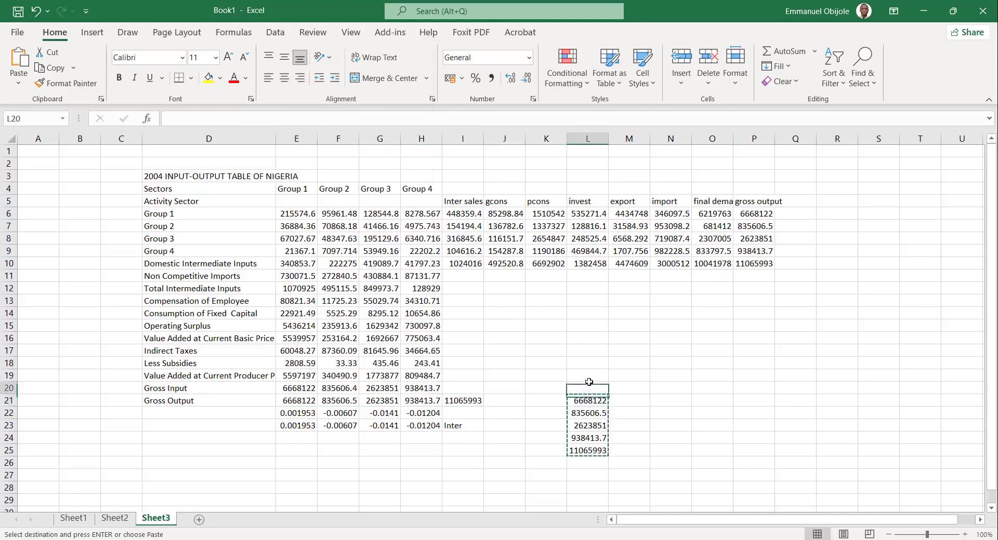
pyautogui.moveTo(587, 388); pyautogui.dragTo(597, 490)
pyautogui.press('Escape')
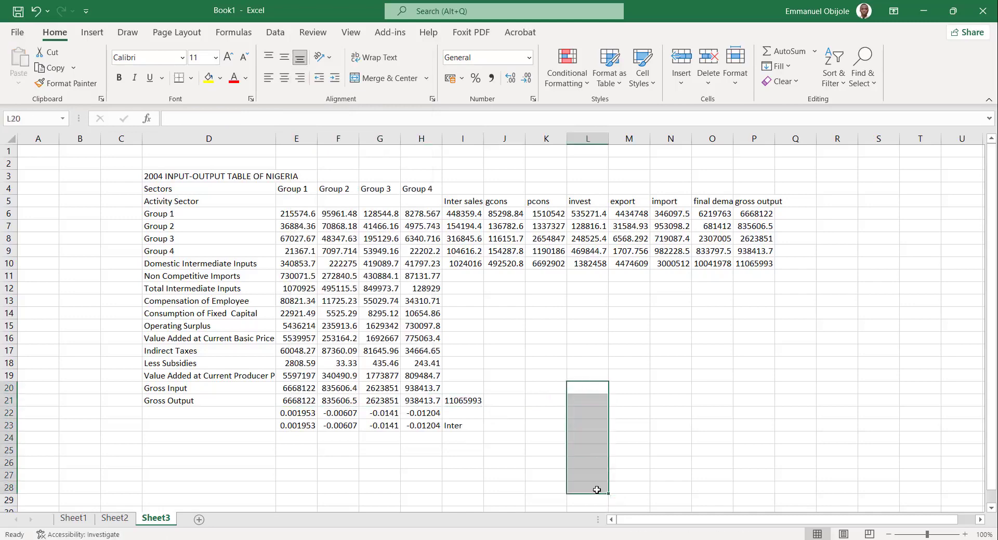
pyautogui.click(466, 402)
pyautogui.press('Delete')
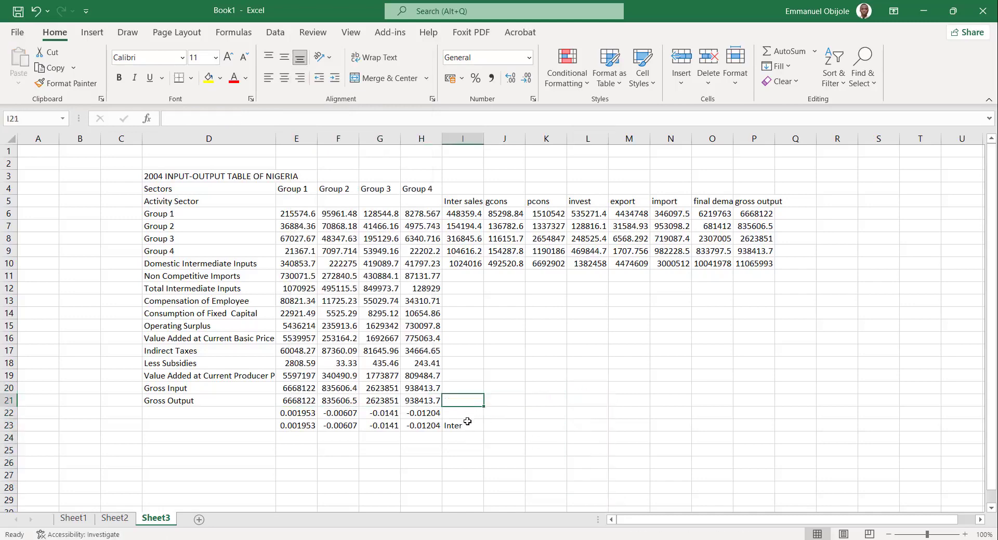
pyautogui.click(464, 427)
pyautogui.press('Delete')
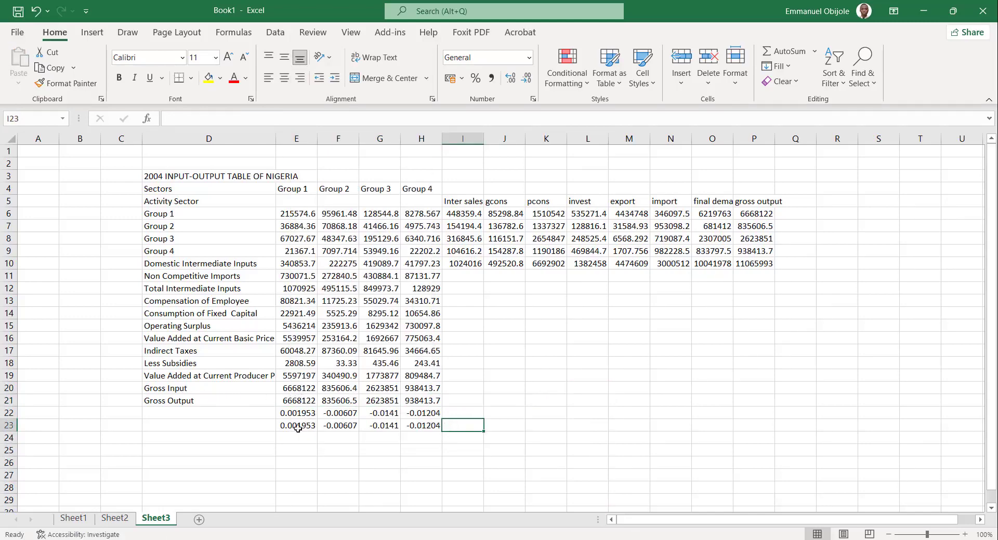
# Delete the duplicate row of differences in E23:H23.
pyautogui.moveTo(421, 426); pyautogui.dragTo(332, 436)
pyautogui.click(467, 428)
pyautogui.moveTo(410, 423); pyautogui.dragTo(223, 439)
pyautogui.press('Delete')
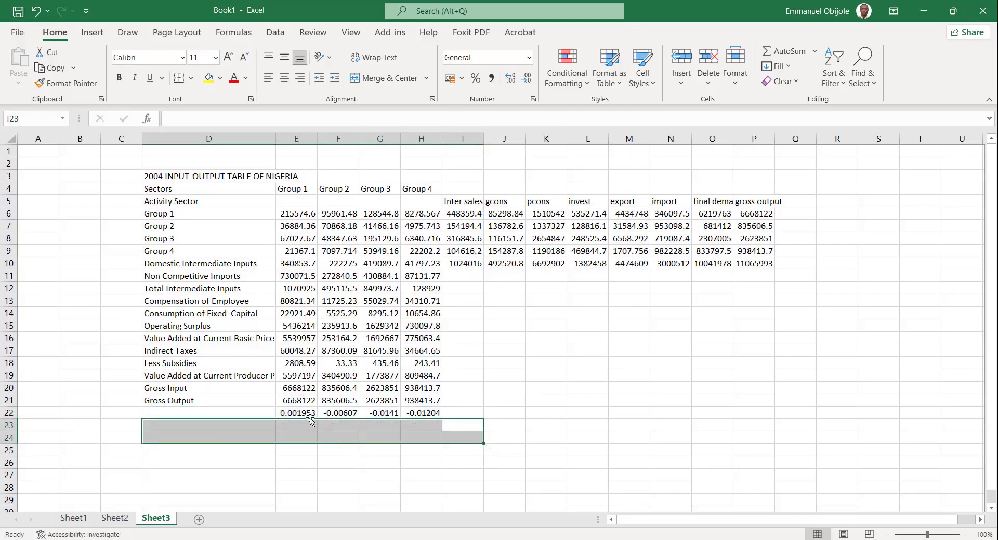
# Calculate Gross Input minus Gross Output for Group 1 in E22 with =E20-E21 and fill the formula across to H22.
pyautogui.click(308, 411)
pyautogui.write('=')
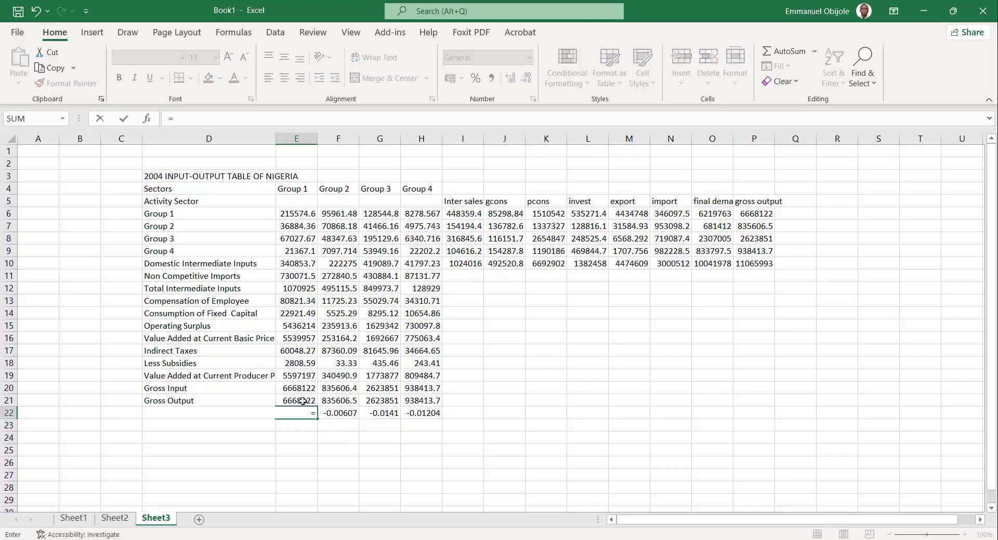
pyautogui.click(294, 389)
pyautogui.write('-')
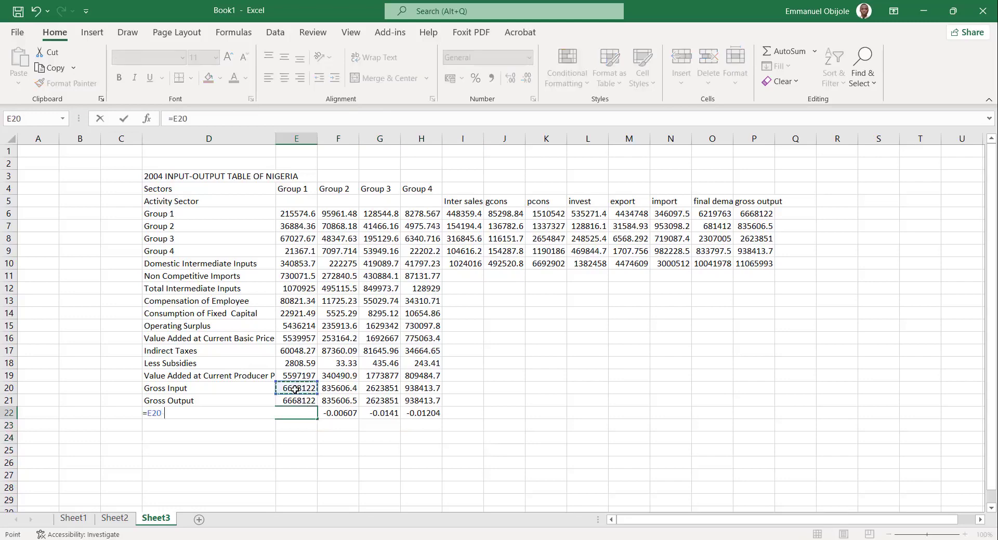
pyautogui.click(295, 401)
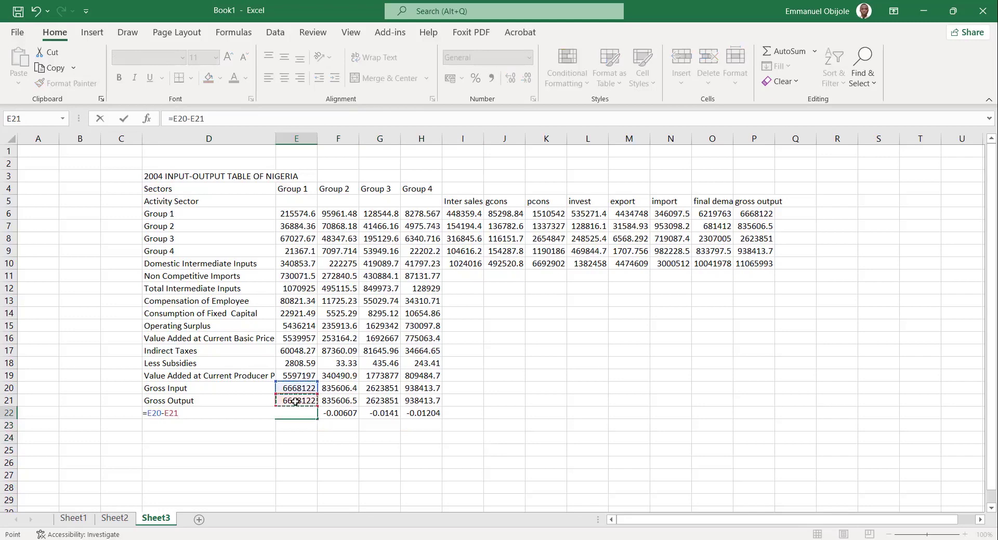
pyautogui.press('Return')
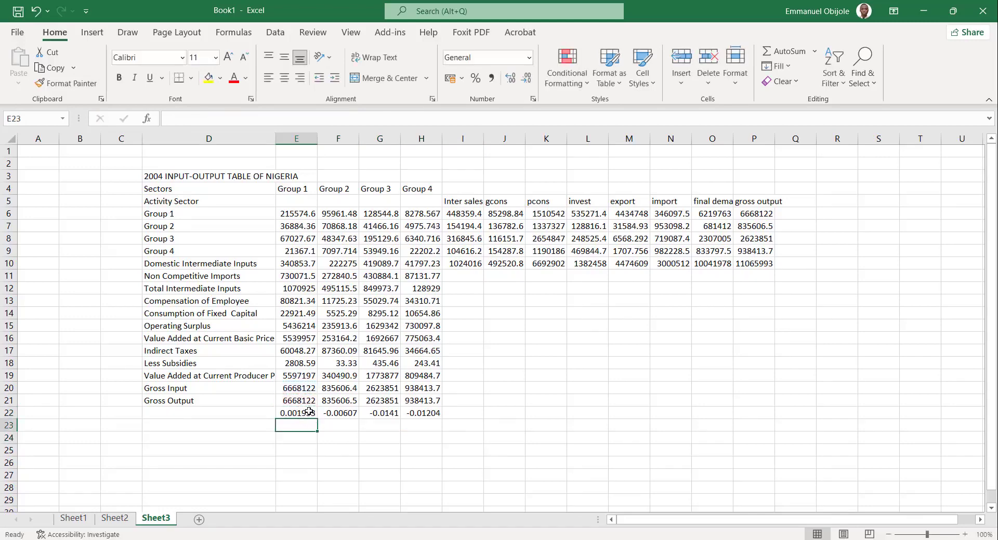
pyautogui.click(308, 412)
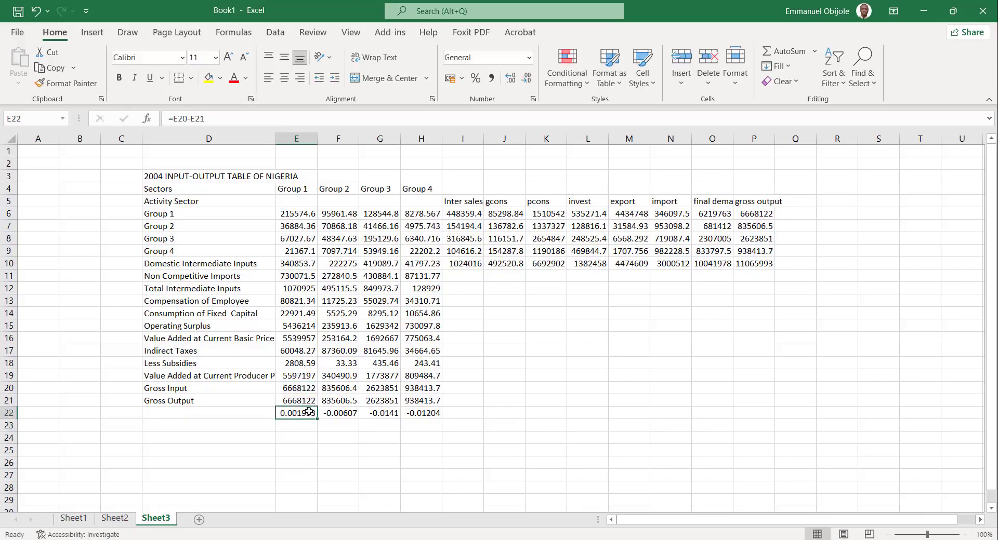
pyautogui.moveTo(317, 419); pyautogui.dragTo(434, 420)
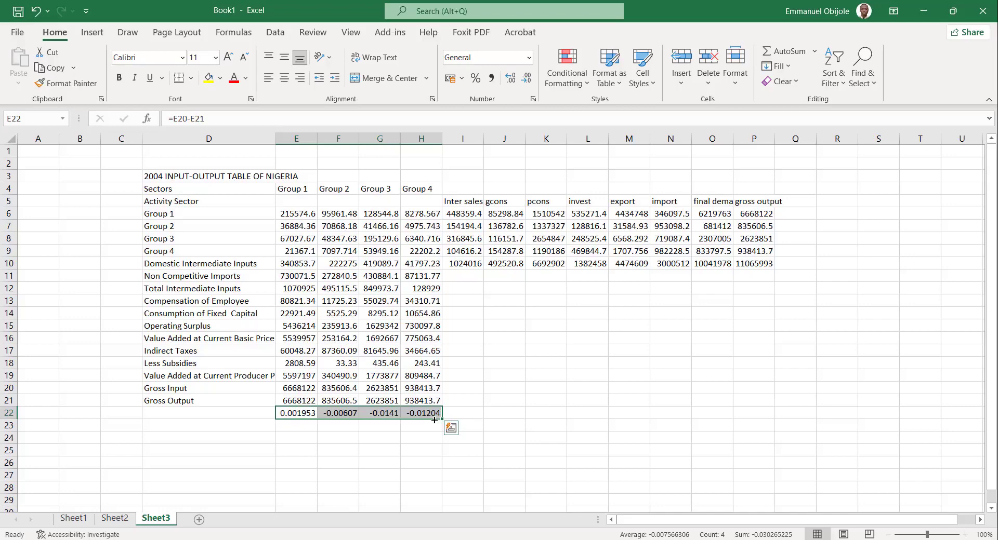
pyautogui.click(712, 266)
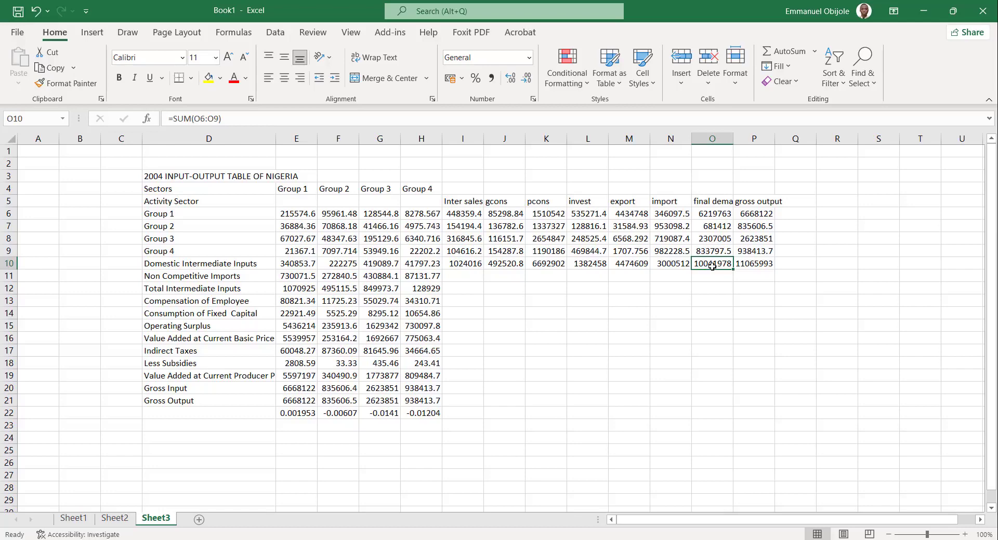
pyautogui.click(668, 348)
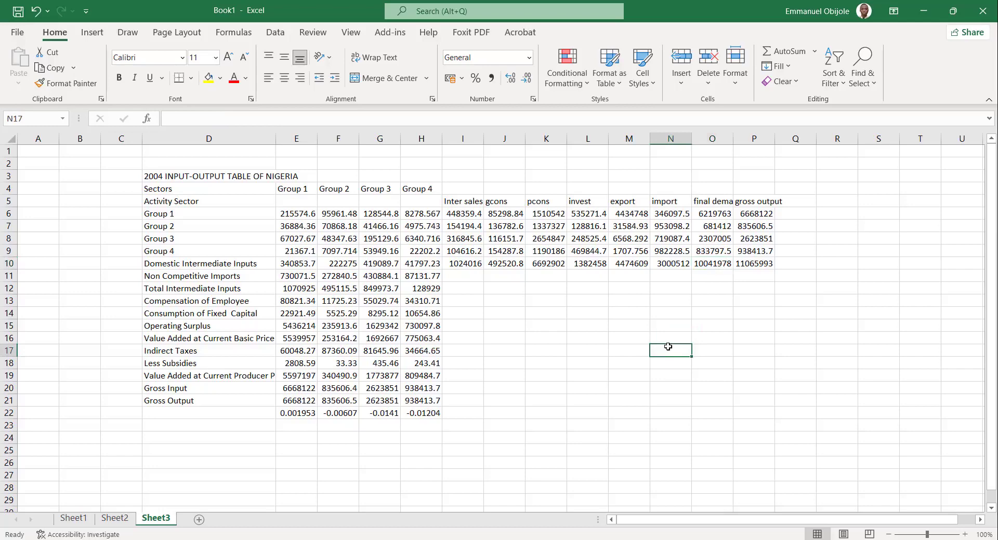
# On Sheet2, clear the leftover contents of I21 and I23 beside the Gross Output and difference rows.
pyautogui.click(115, 518)
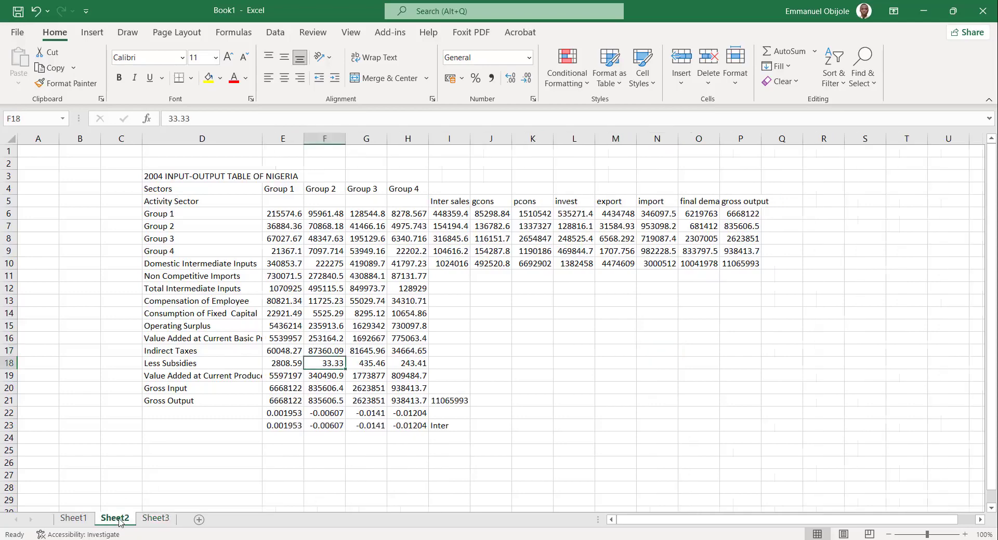
pyautogui.click(547, 310)
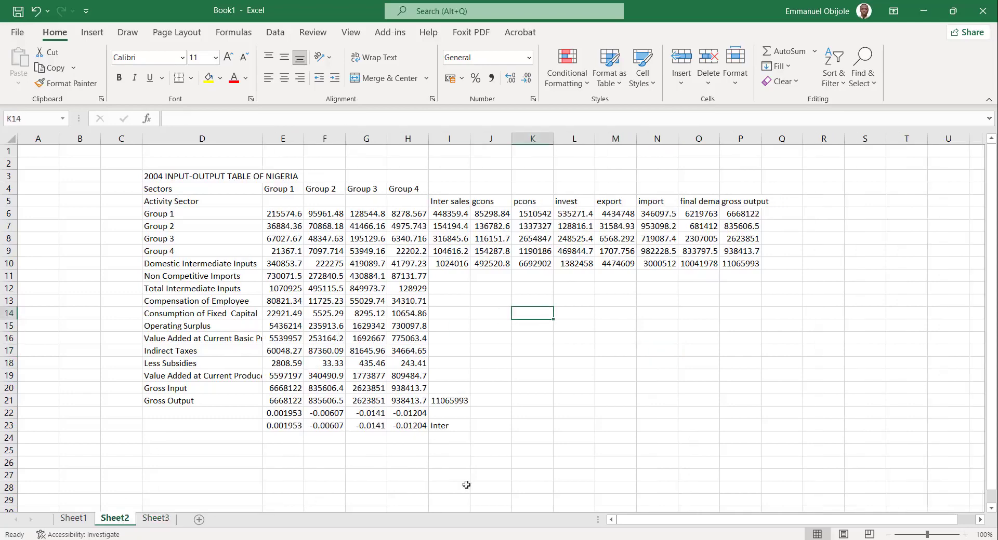
pyautogui.moveTo(452, 387); pyautogui.dragTo(456, 448)
pyautogui.press('Delete')
pyautogui.click(496, 337)
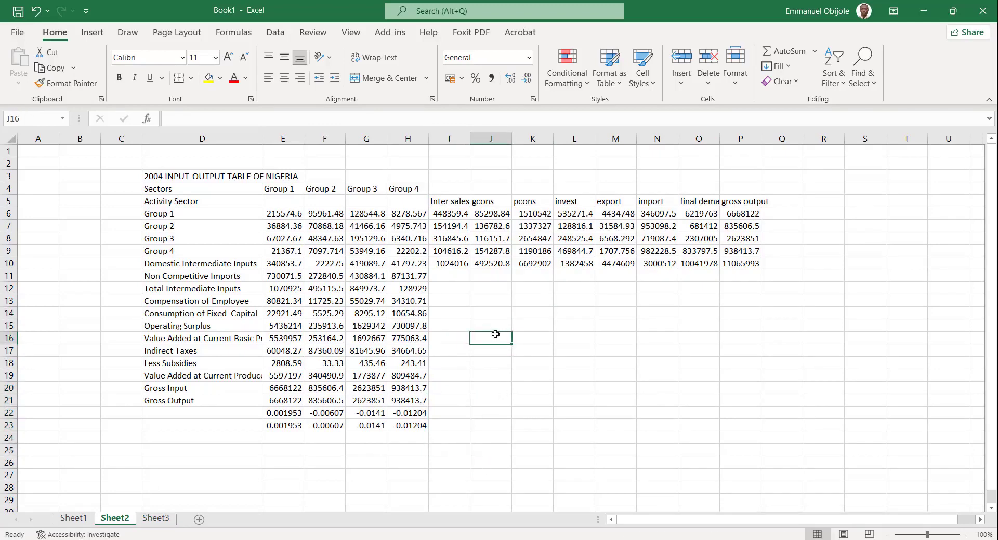
pyautogui.click(250, 180)
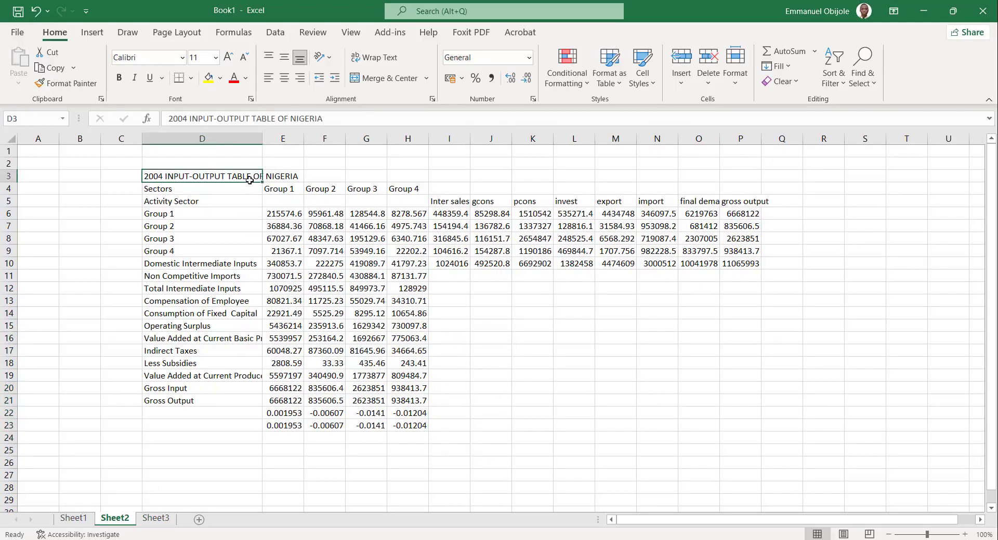
pyautogui.click(430, 374)
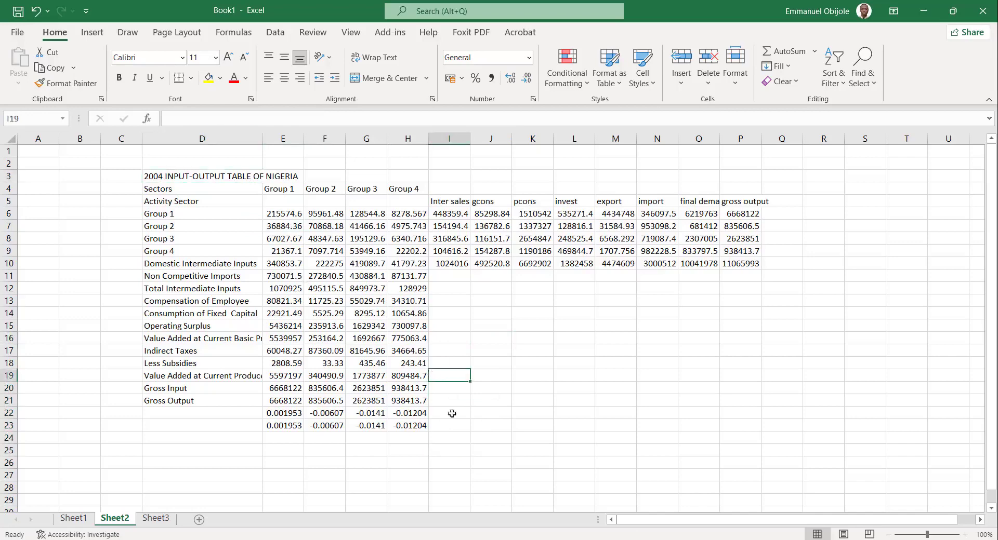
pyautogui.click(460, 439)
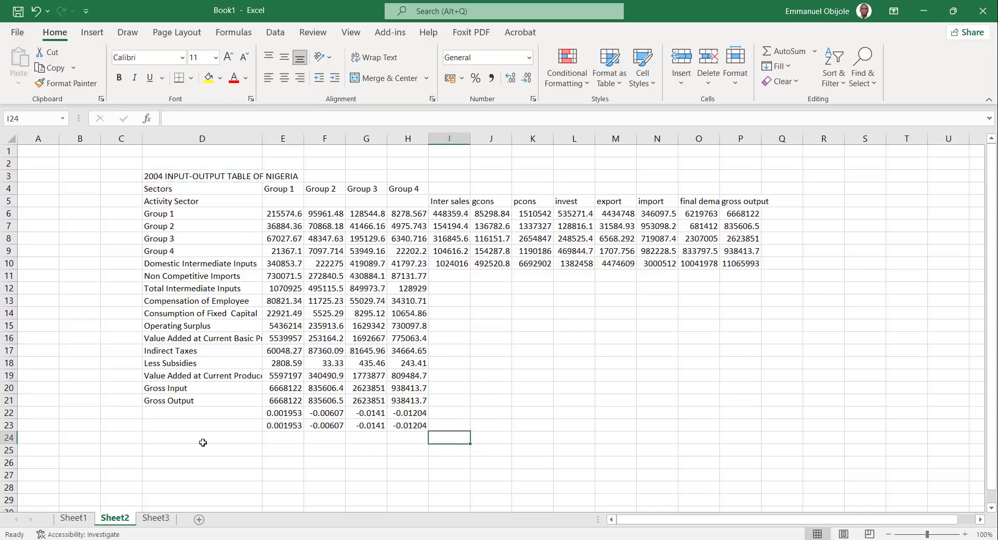